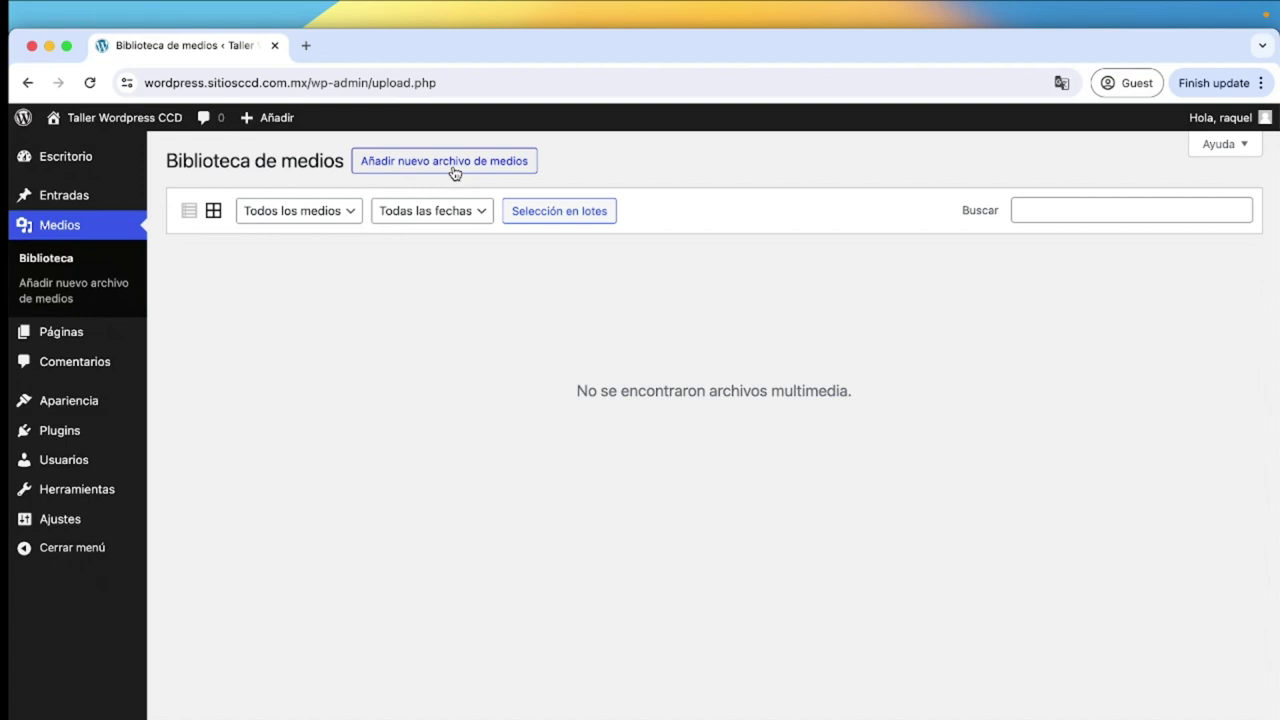
# Upload unesco.png from the DESIGN folder through Media > Add New.
pyautogui.click(455, 170)
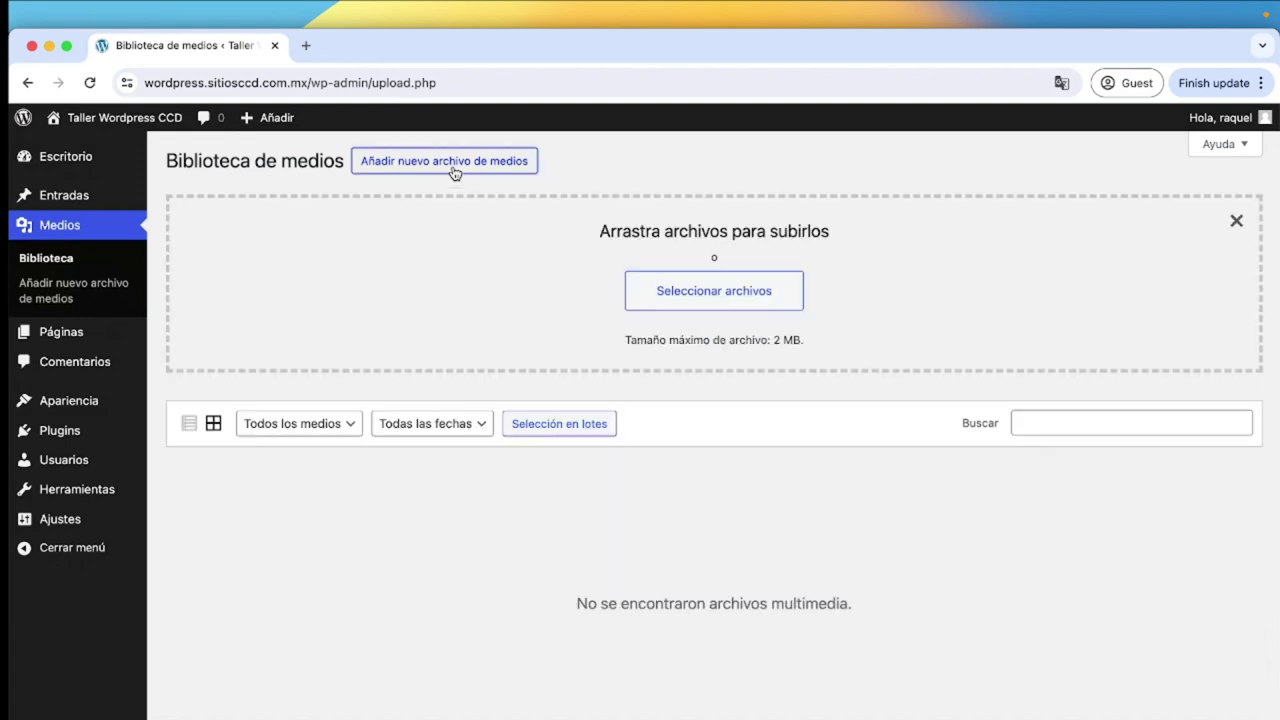
pyautogui.click(675, 300)
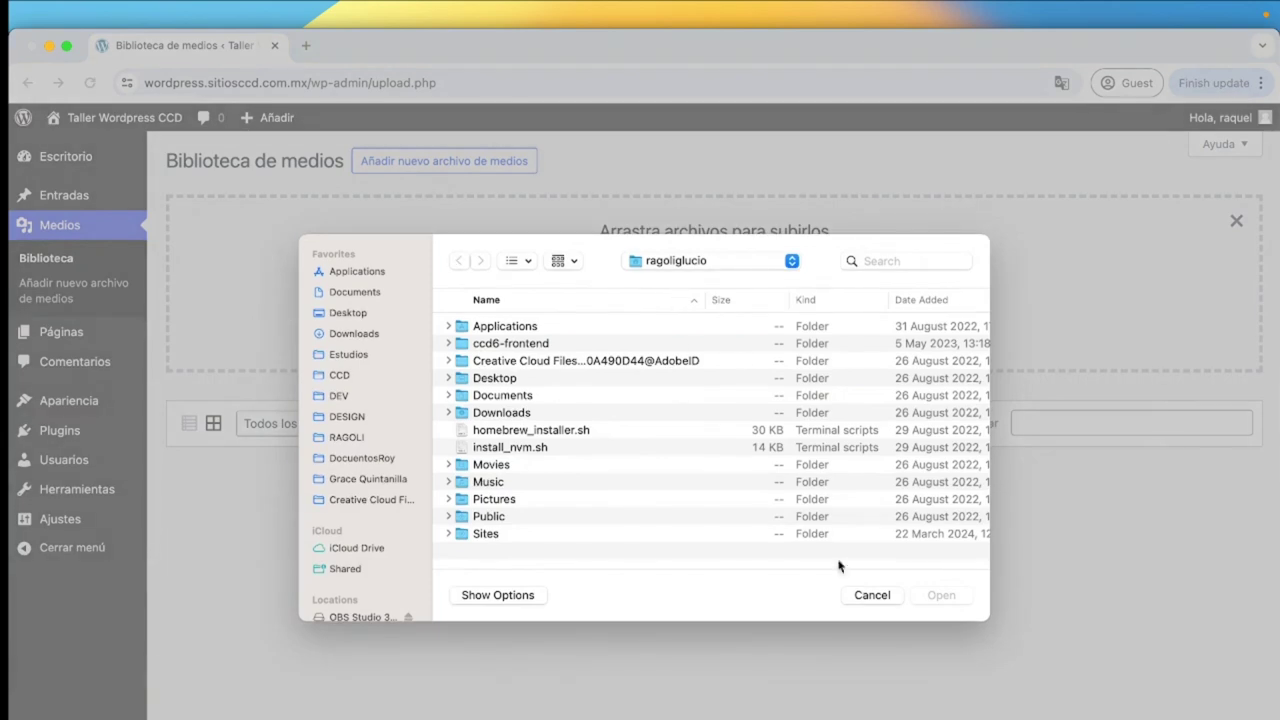
pyautogui.click(869, 594)
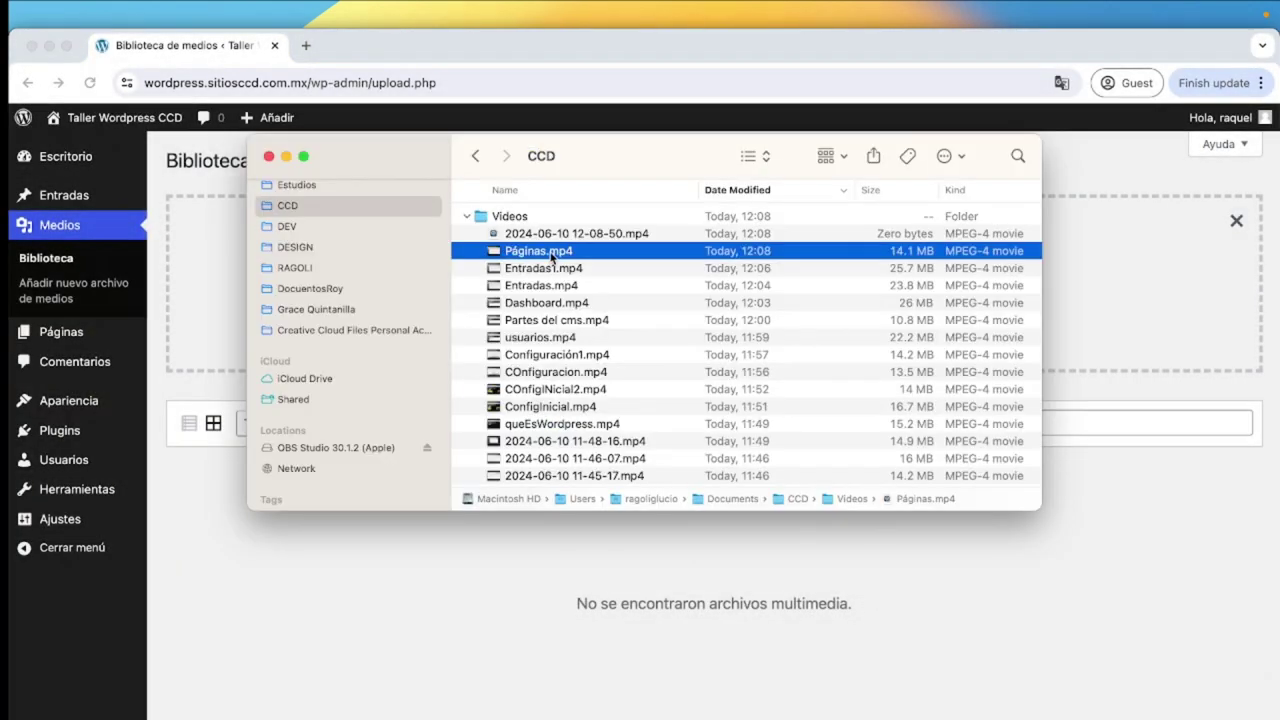
pyautogui.scroll(-10, 565, 414)
pyautogui.scroll(-5, 565, 414)
pyautogui.click(295, 247)
pyautogui.click(519, 191)
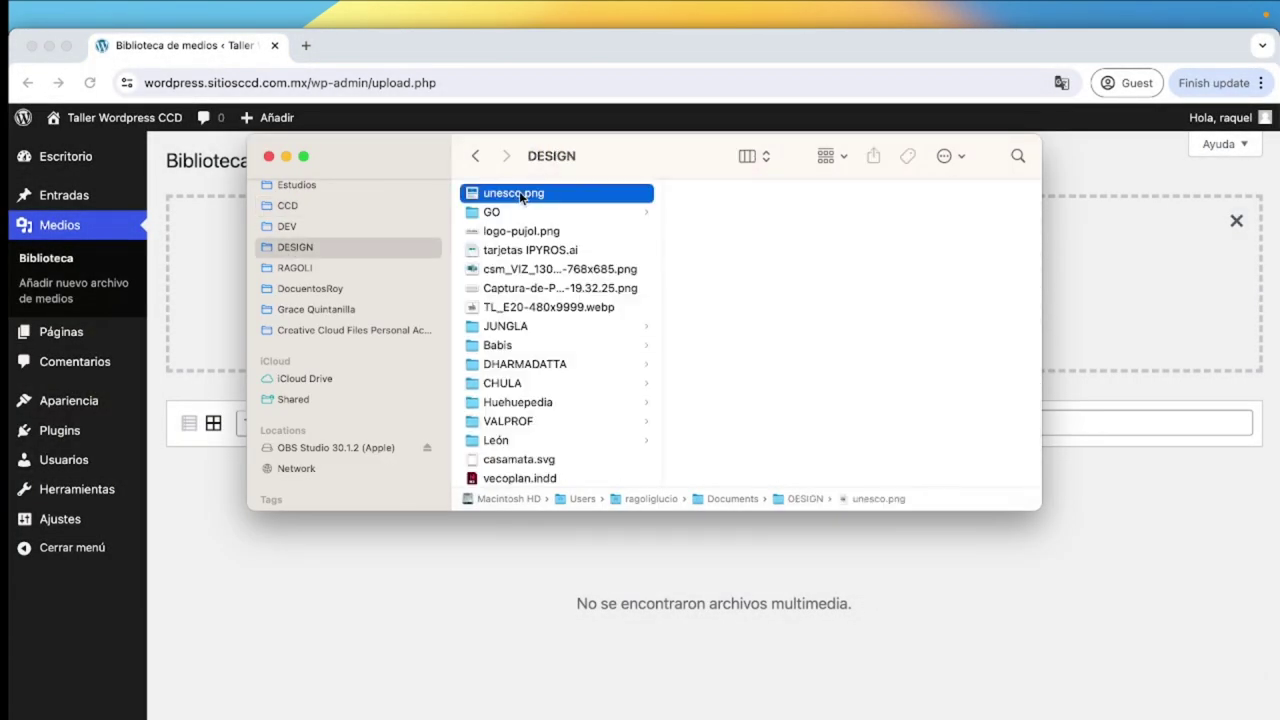
pyautogui.moveTo(519, 191); pyautogui.dragTo(1133, 251)
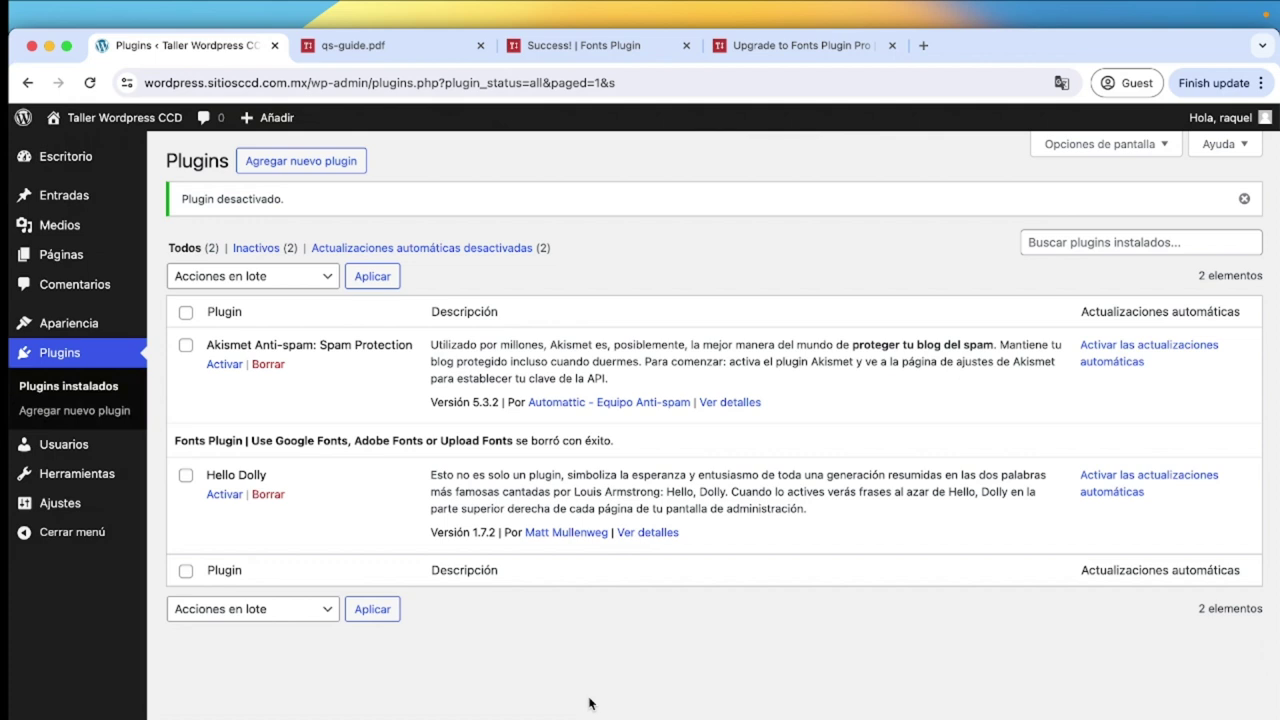
# Install and activate the Fonts Plugin found by searching 'google fonts', then open its basic font settings.
pyautogui.click(120, 421)
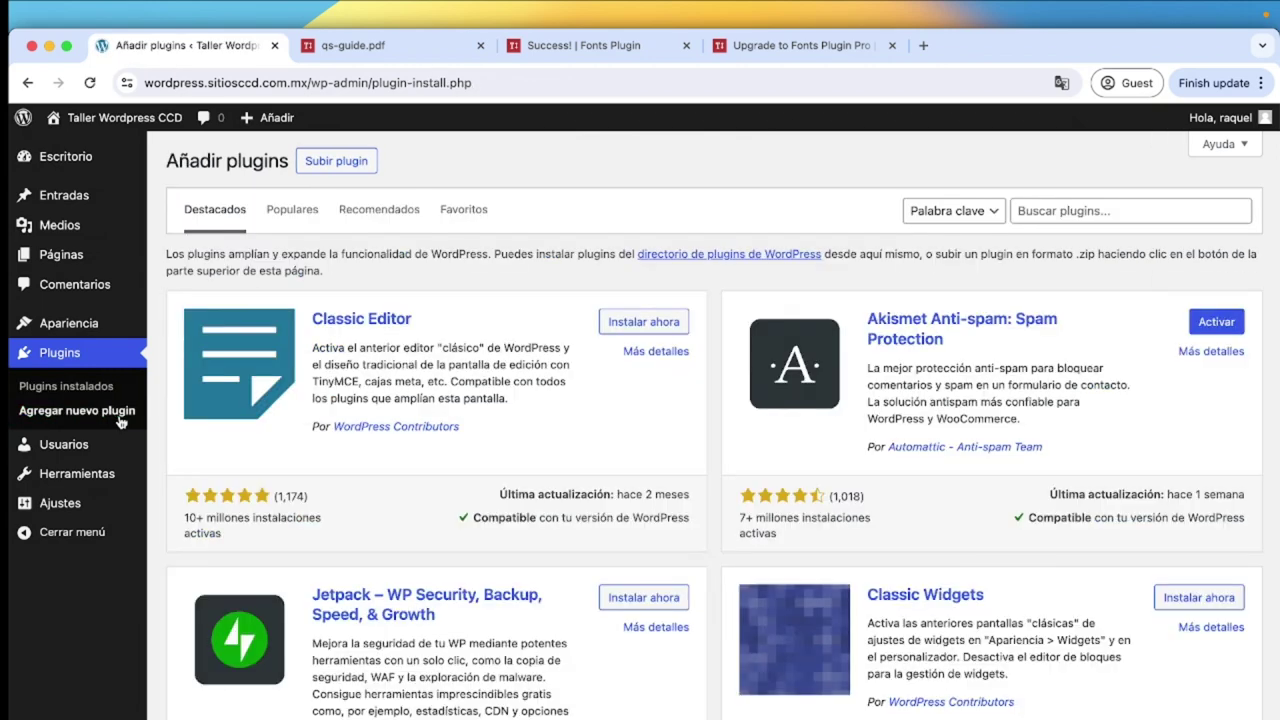
pyautogui.click(1024, 211)
pyautogui.write('google fonts')
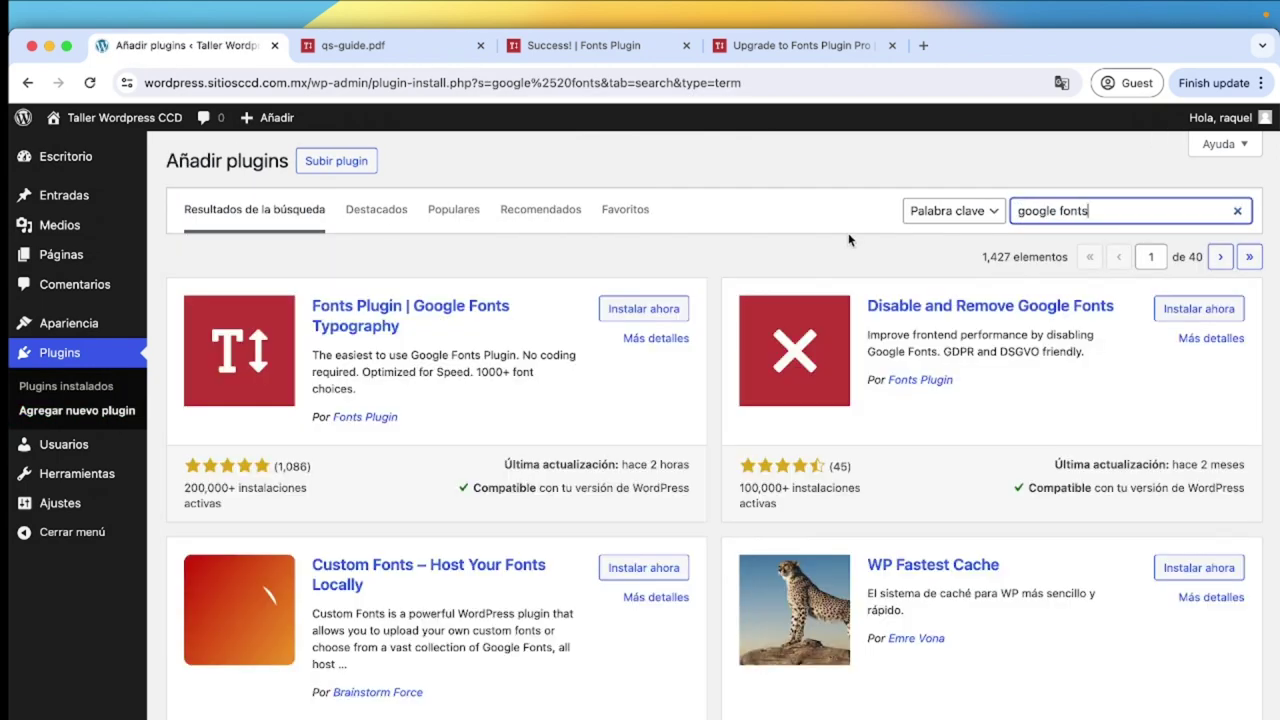
pyautogui.click(652, 309)
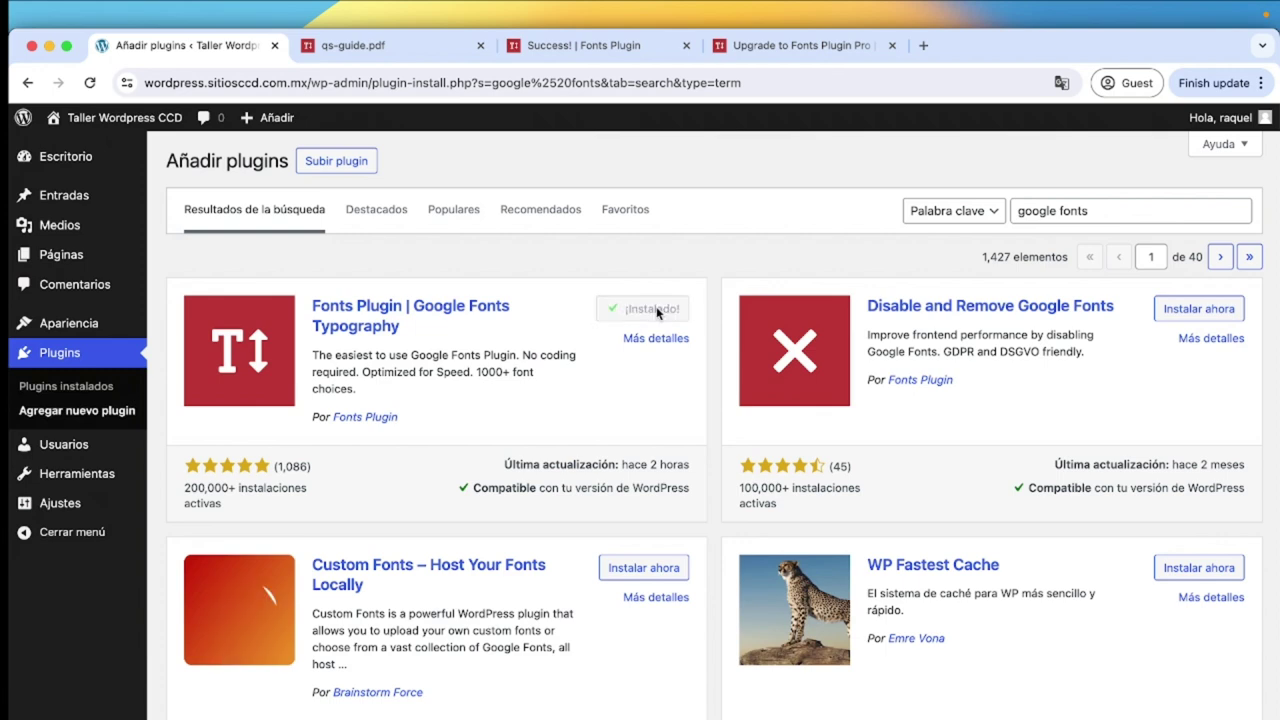
pyautogui.click(655, 309)
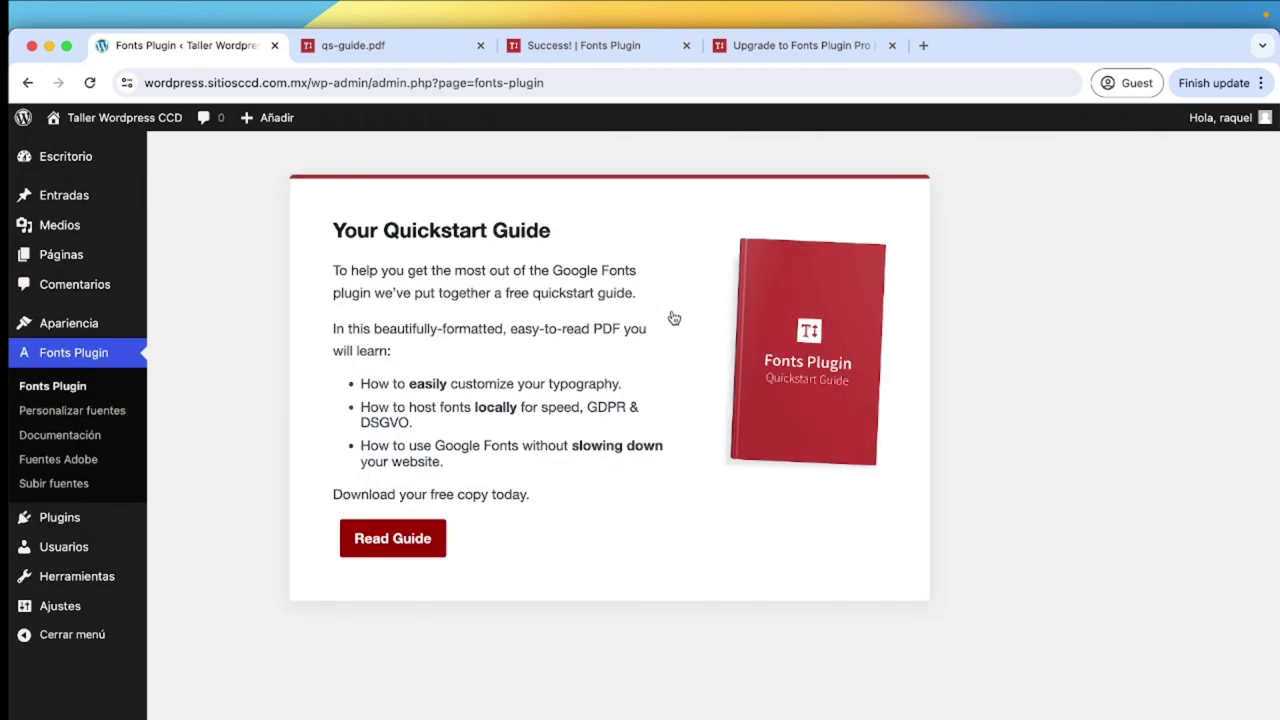
pyautogui.click(72, 415)
pyautogui.click(94, 316)
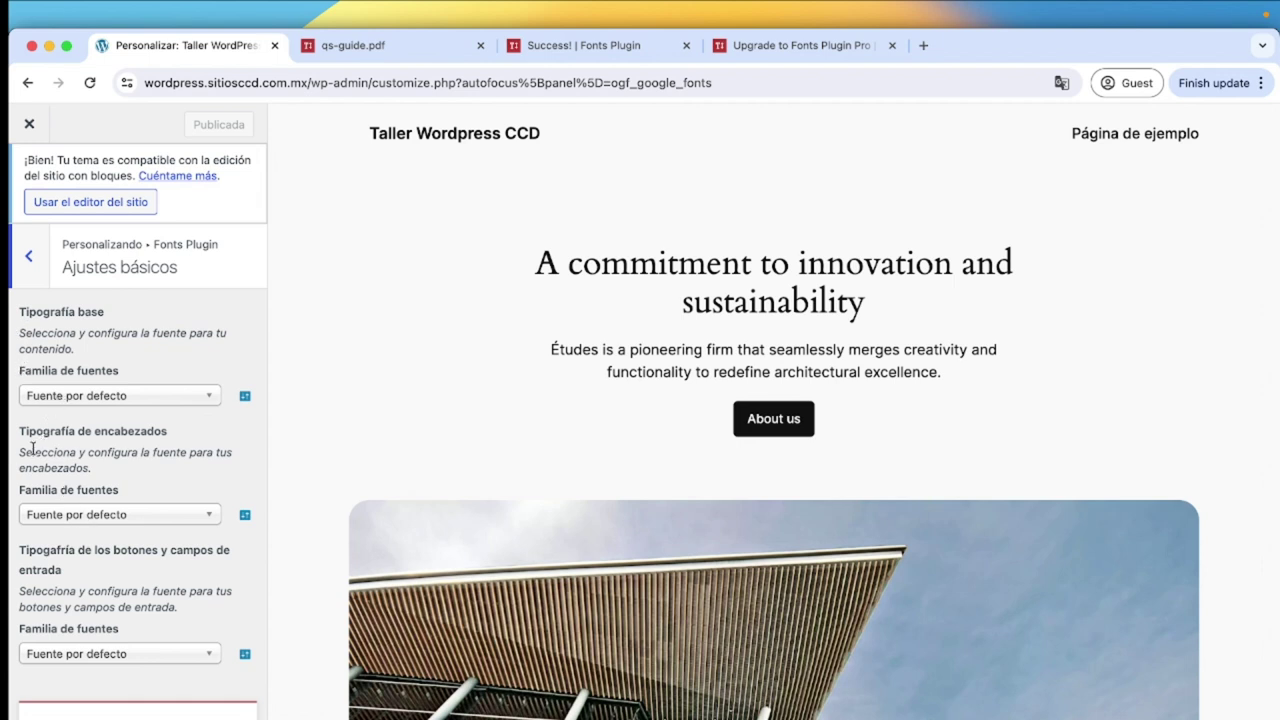
# Set the heading typography font family to ABeeZee and publish the change.
pyautogui.moveTo(21, 432); pyautogui.dragTo(194, 437)
pyautogui.click(122, 514)
pyautogui.click(66, 606)
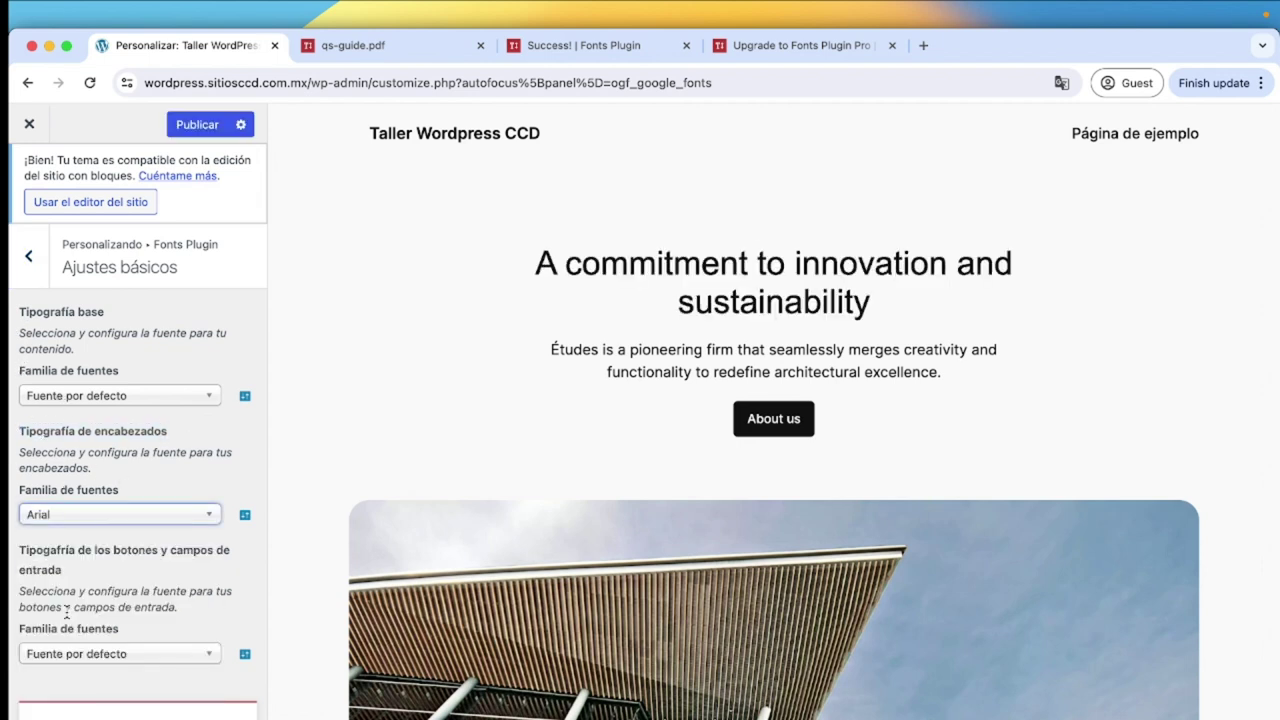
pyautogui.click(80, 514)
pyautogui.scroll(-5, 79, 631)
pyautogui.click(79, 634)
pyautogui.click(193, 128)
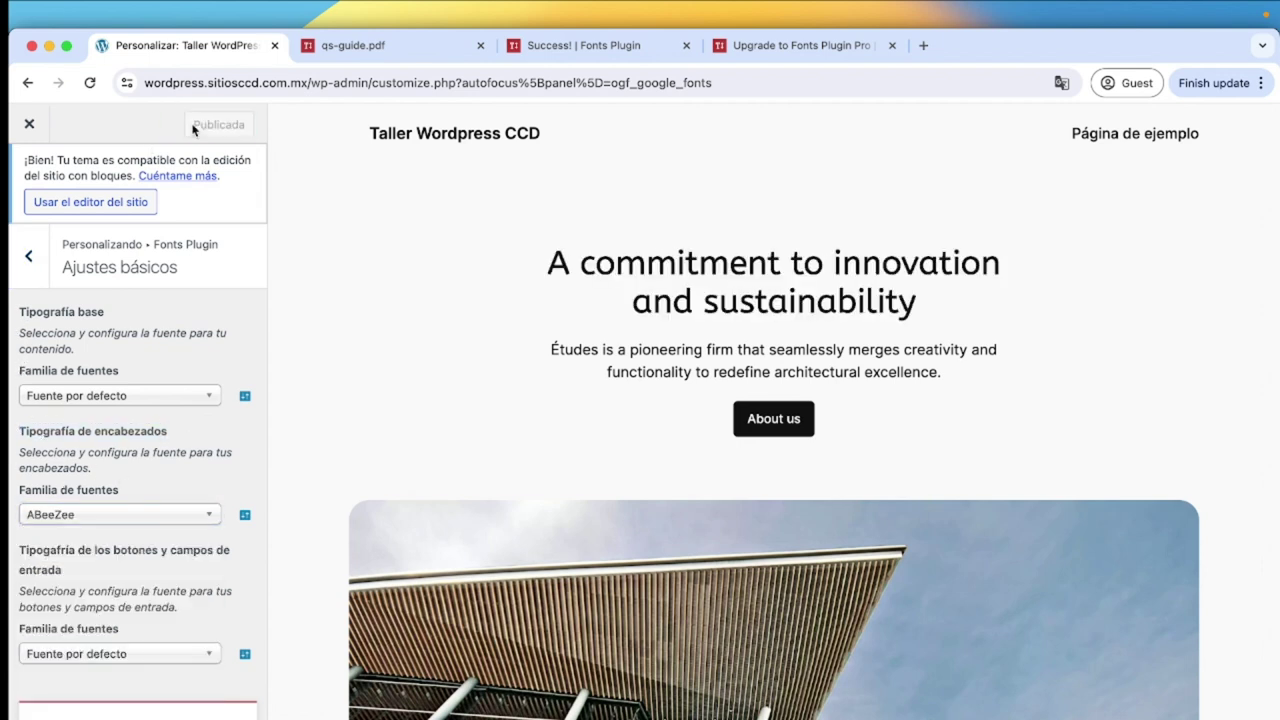
pyautogui.scroll(-10, 733, 372)
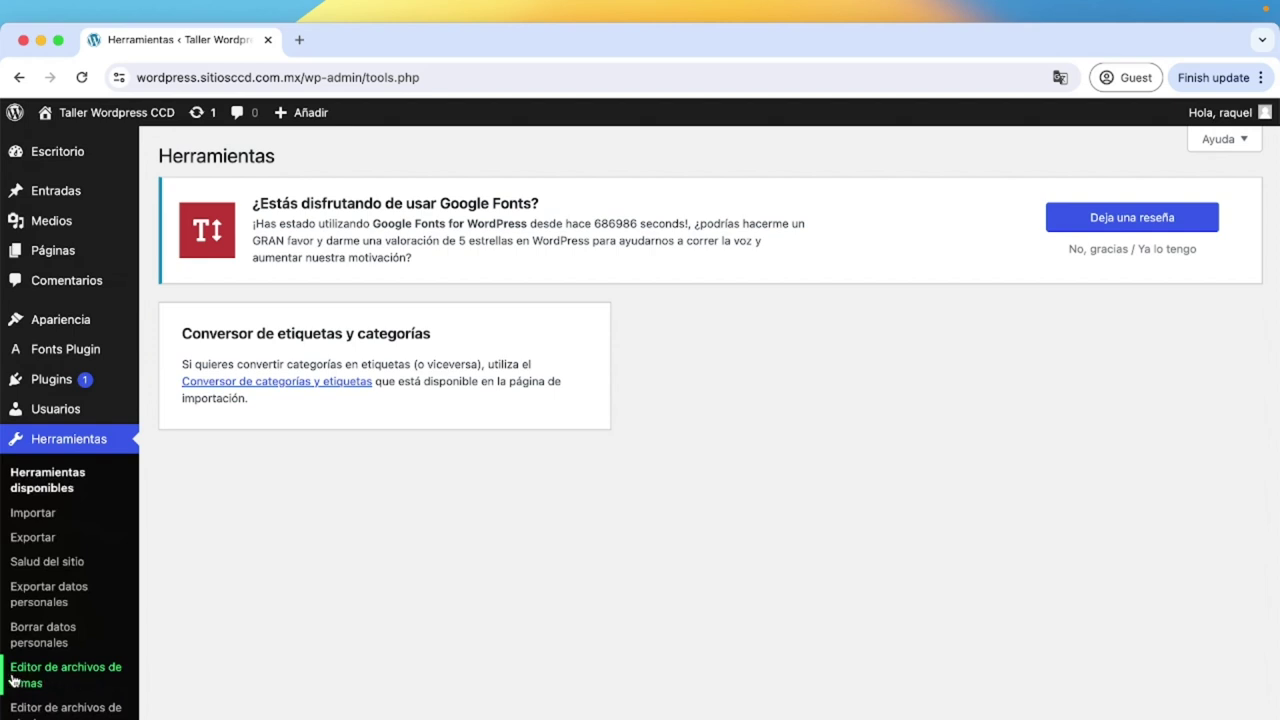
# Open the theme file editor, browse the parts, templates and styles folders, and open theme.json.
pyautogui.click(95, 671)
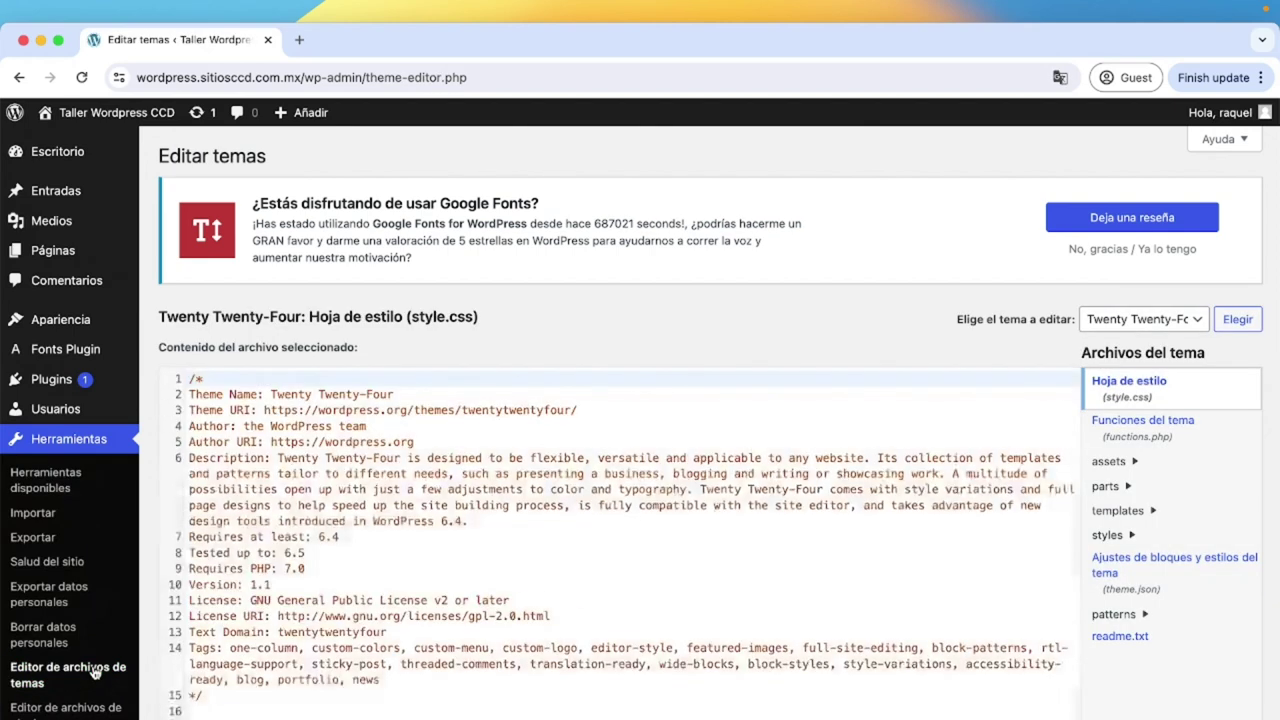
pyautogui.scroll(-1, 662, 299)
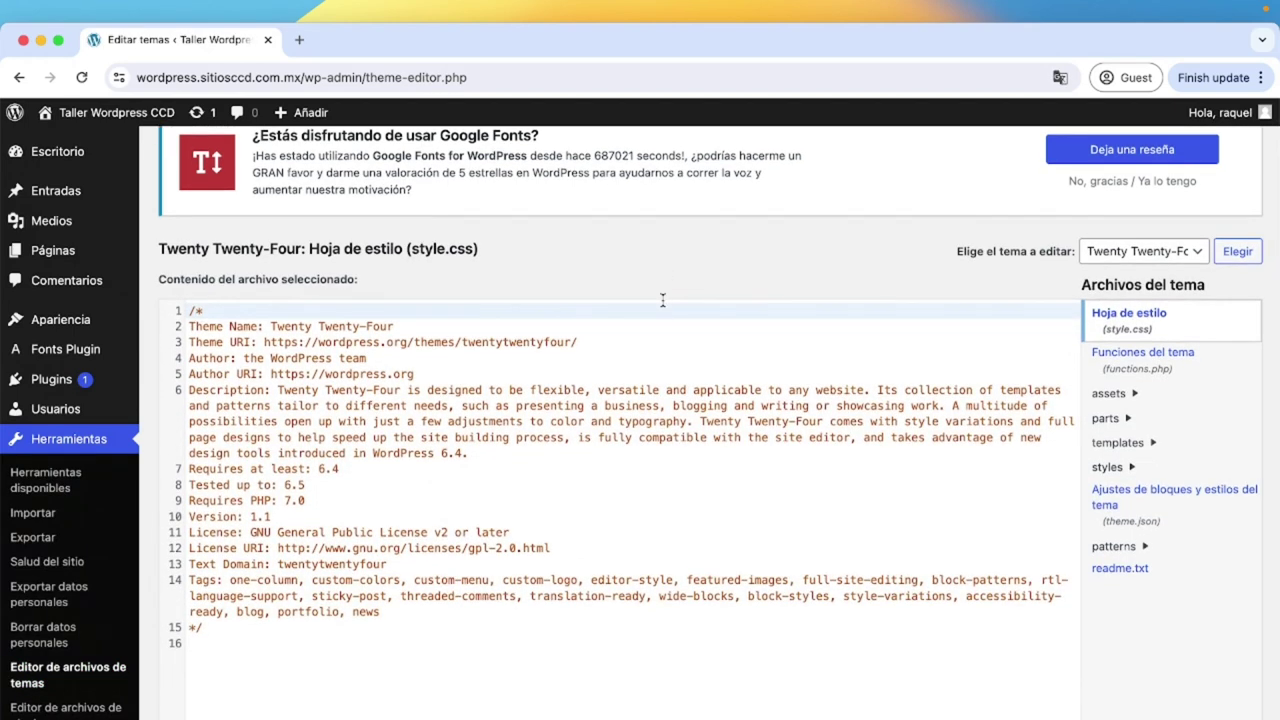
pyautogui.click(1128, 418)
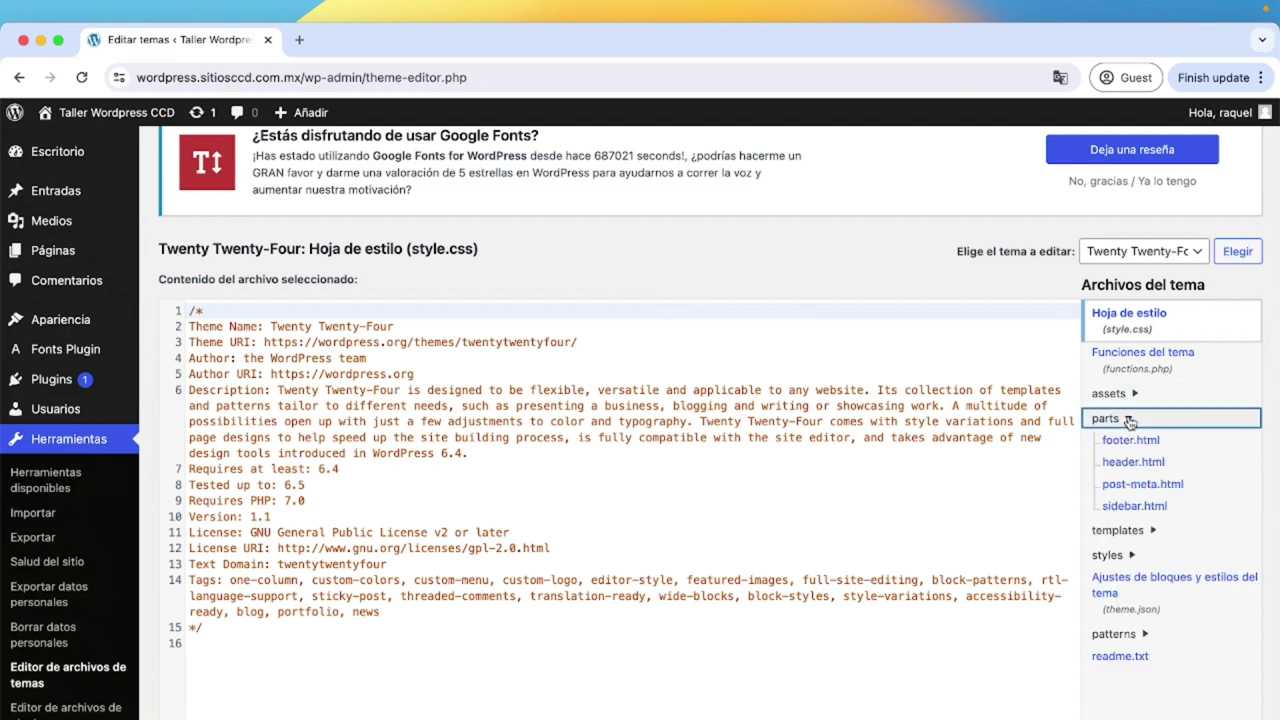
pyautogui.click(1148, 530)
pyautogui.click(1148, 530)
pyautogui.scroll(-1, 1145, 520)
pyautogui.click(1130, 497)
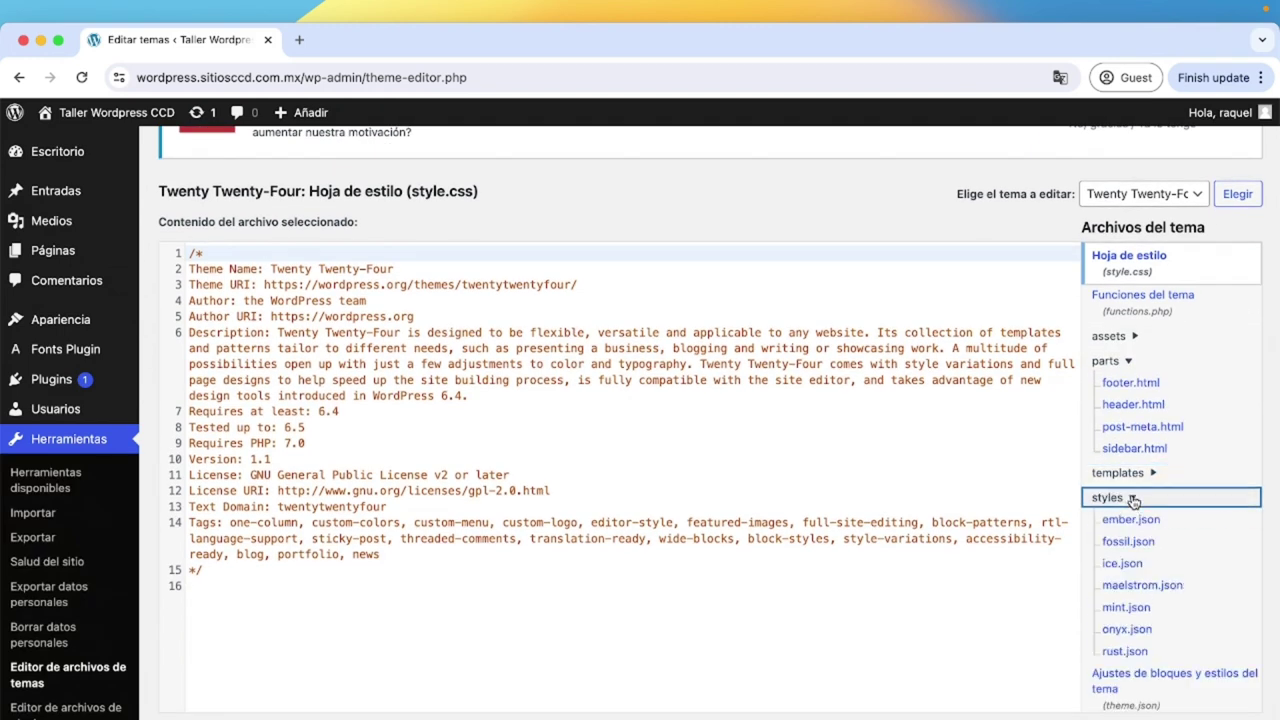
pyautogui.click(1133, 499)
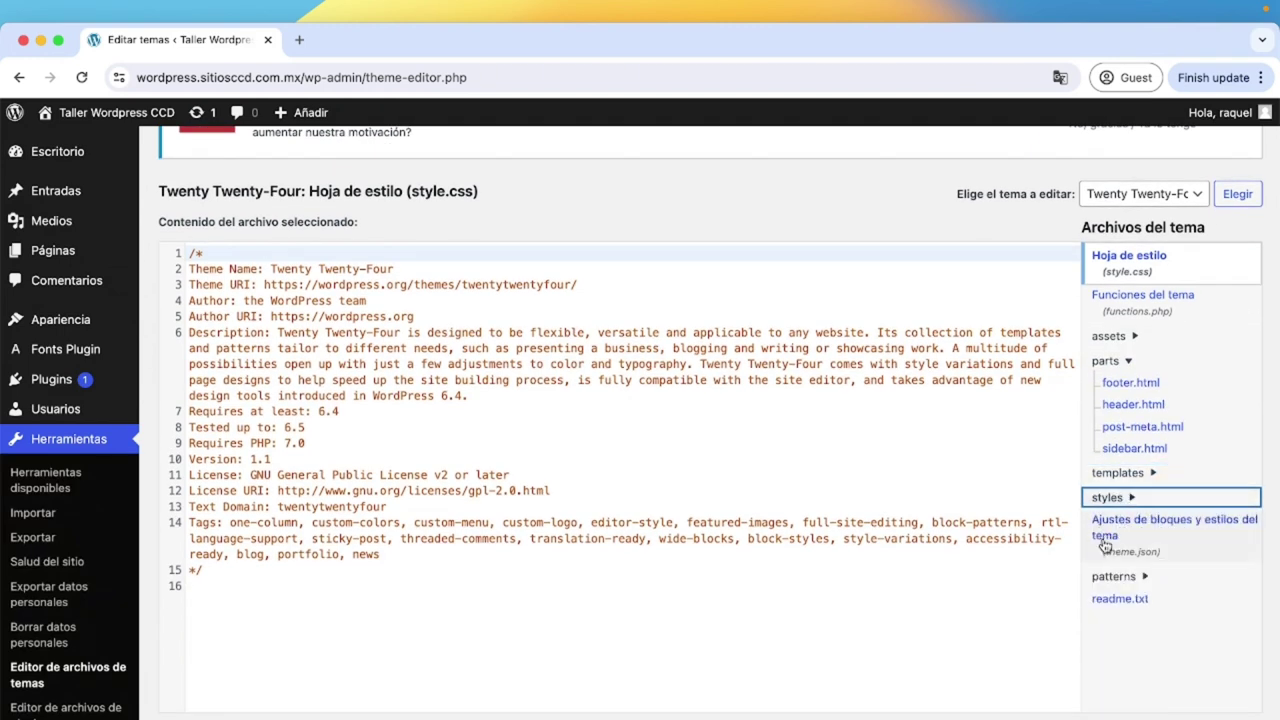
pyautogui.click(1099, 524)
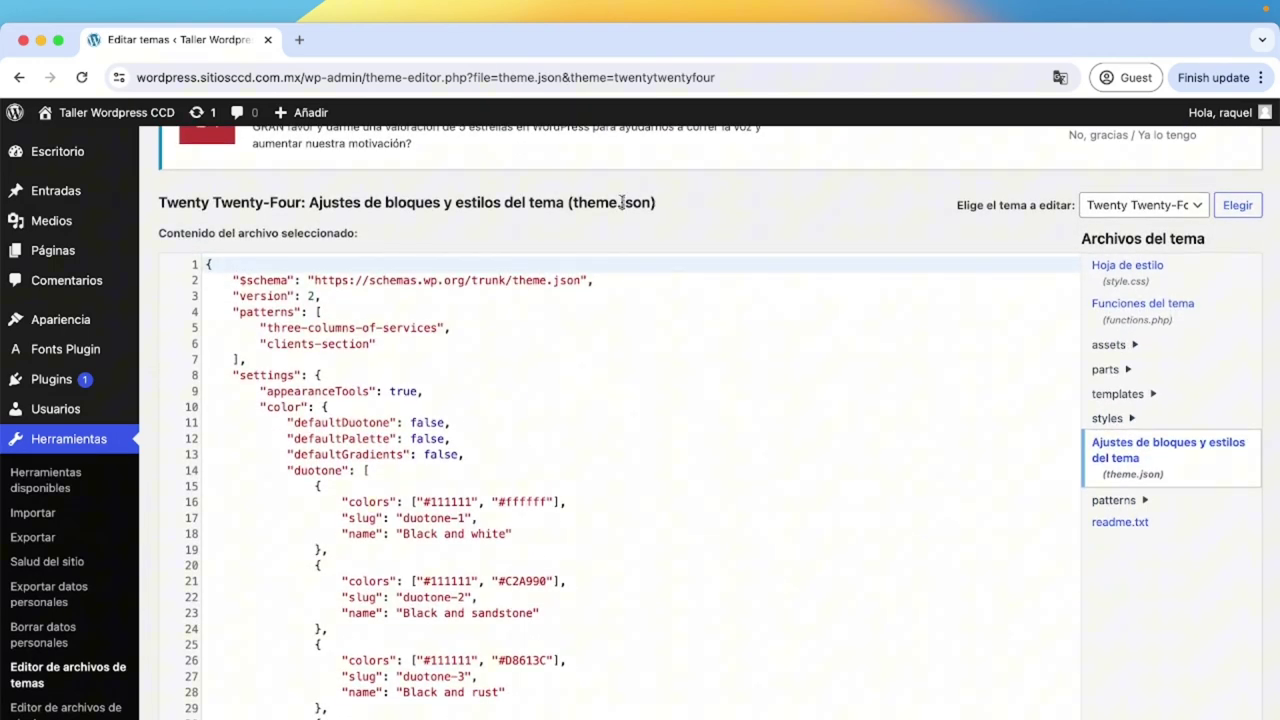
# Review theme.json, highlighting the palette, contentSize on line 157 and typography on line 198.
pyautogui.moveTo(622, 202); pyautogui.dragTo(652, 203)
pyautogui.scroll(-3, 616, 508)
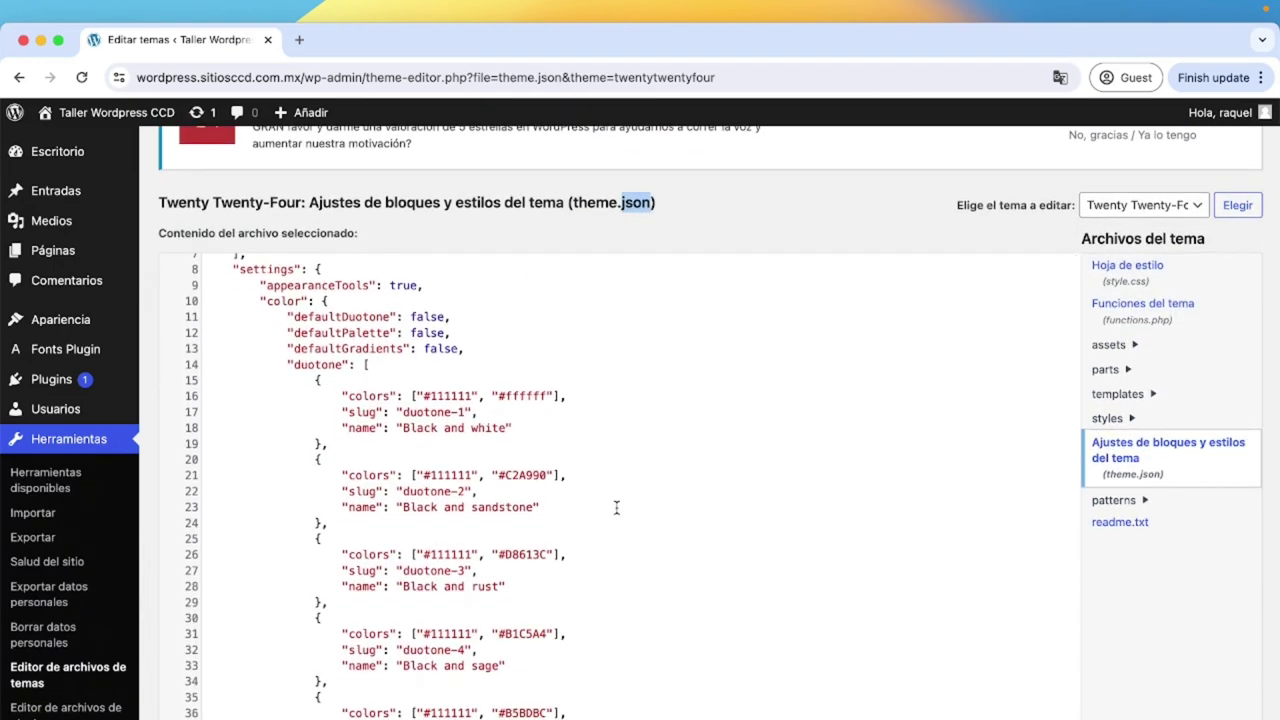
pyautogui.scroll(-15, 616, 508)
pyautogui.scroll(2, 614, 506)
pyautogui.click(476, 537)
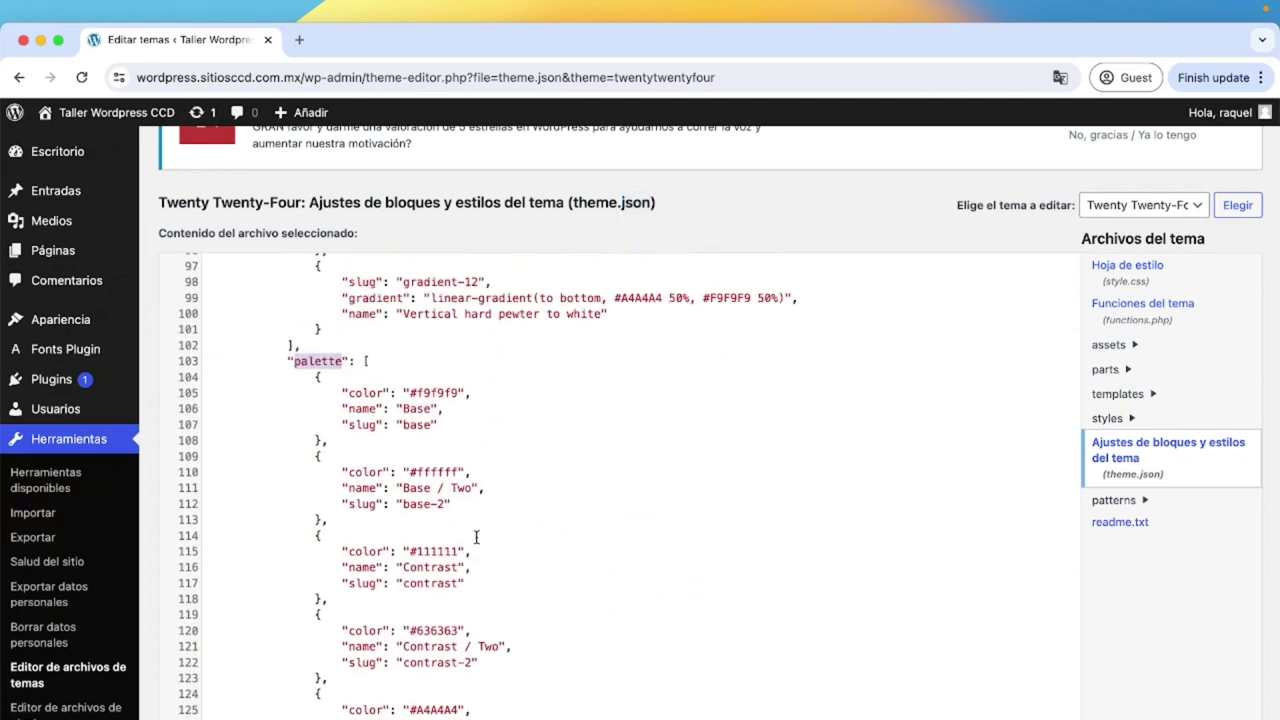
pyautogui.scroll(-10, 476, 537)
pyautogui.moveTo(294, 389); pyautogui.dragTo(365, 389)
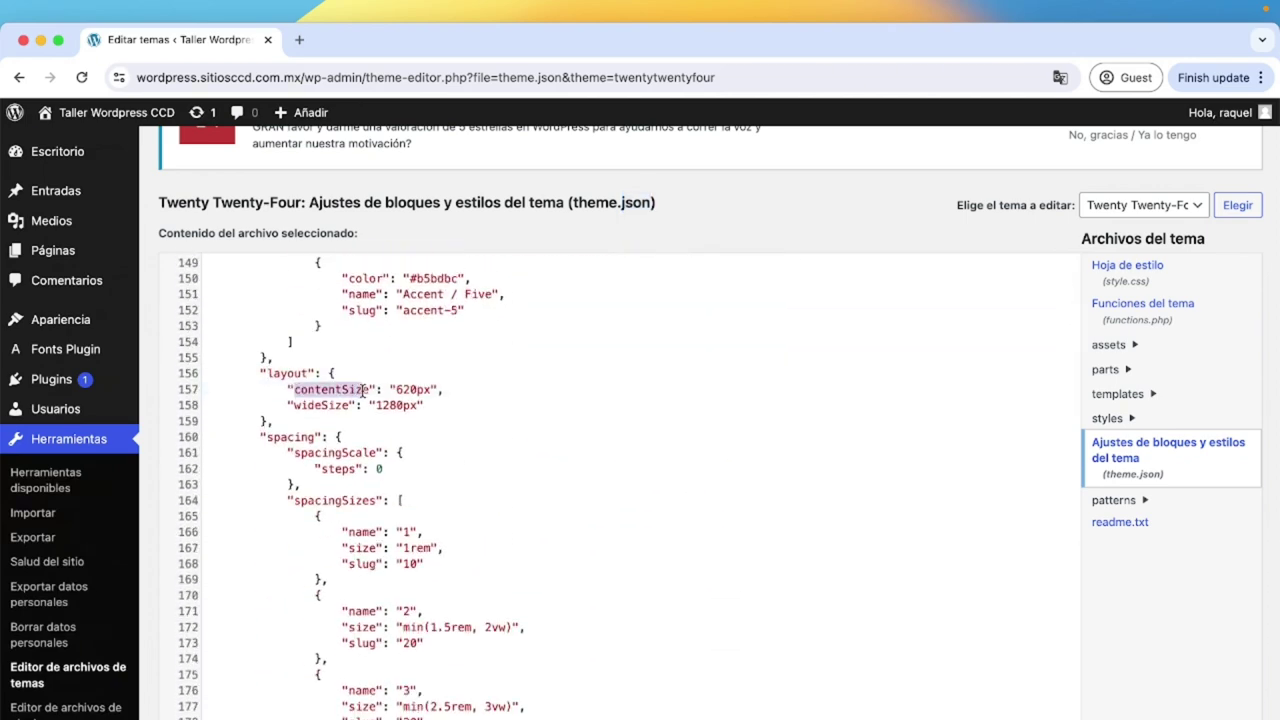
pyautogui.scroll(-8, 350, 380)
pyautogui.doubleClick(321, 357)
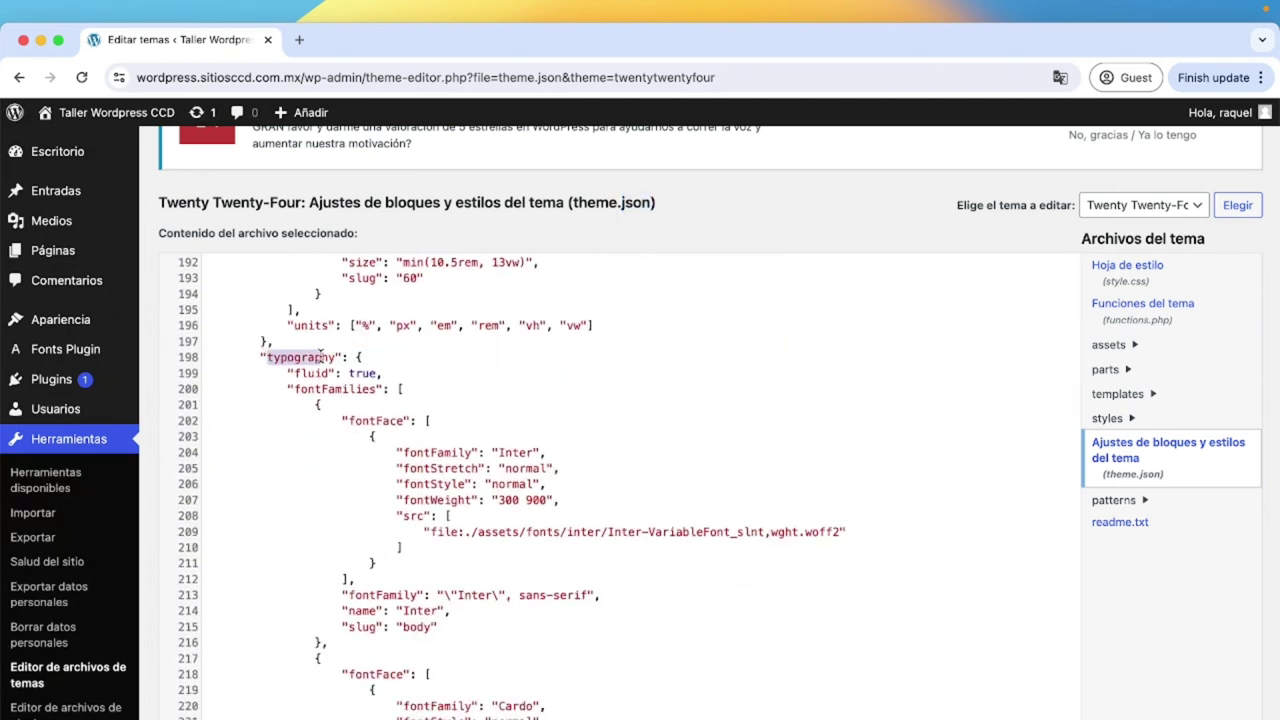
pyautogui.scroll(-11, 370, 510)
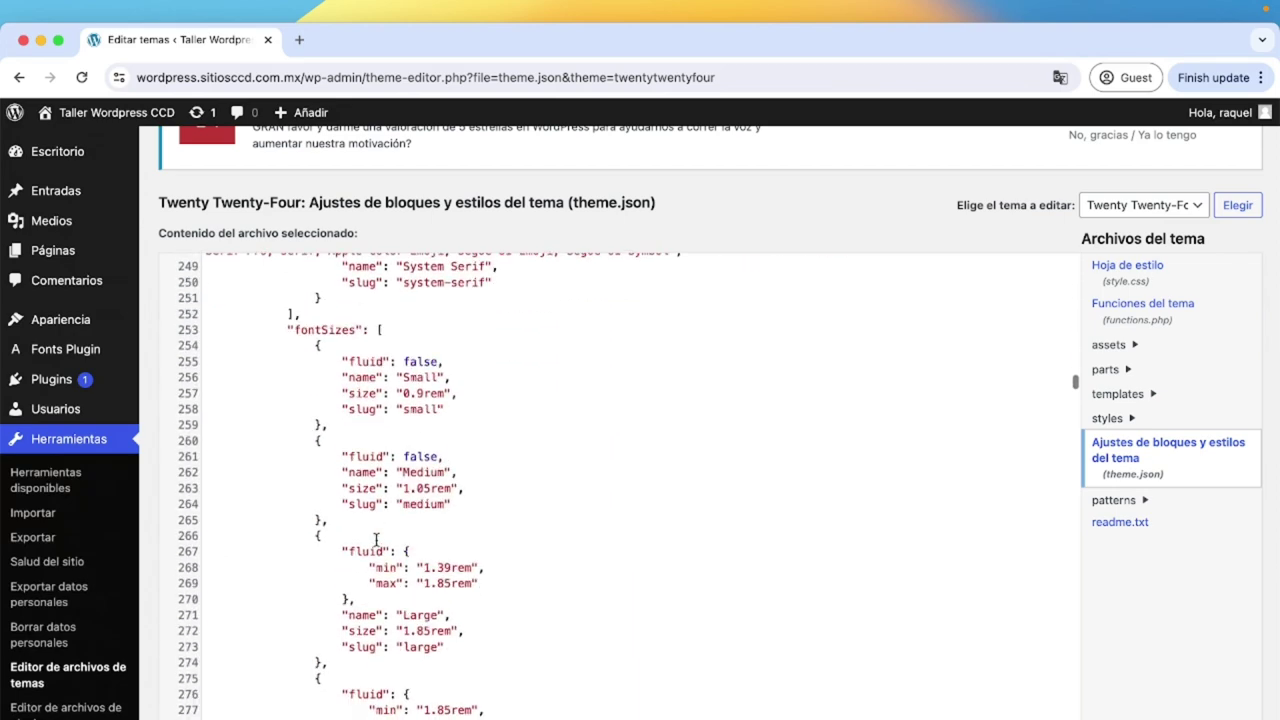
pyautogui.scroll(-9, 380, 479)
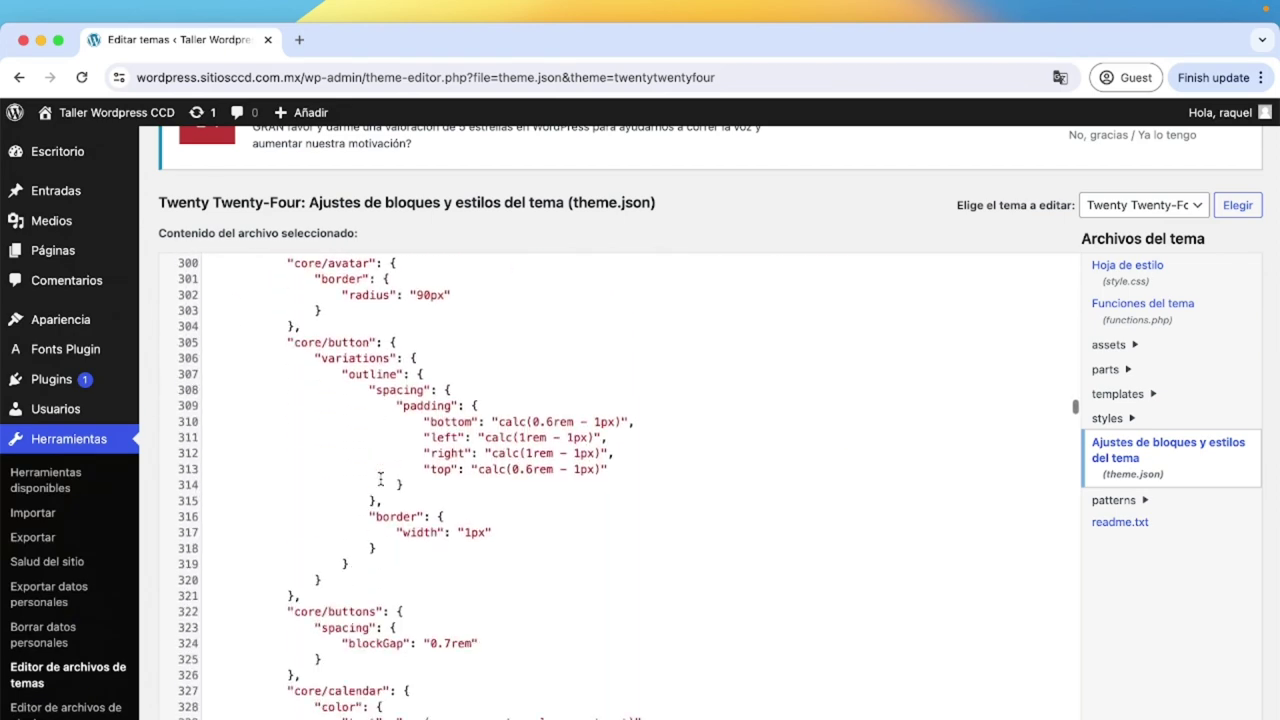
pyautogui.scroll(-2, 380, 479)
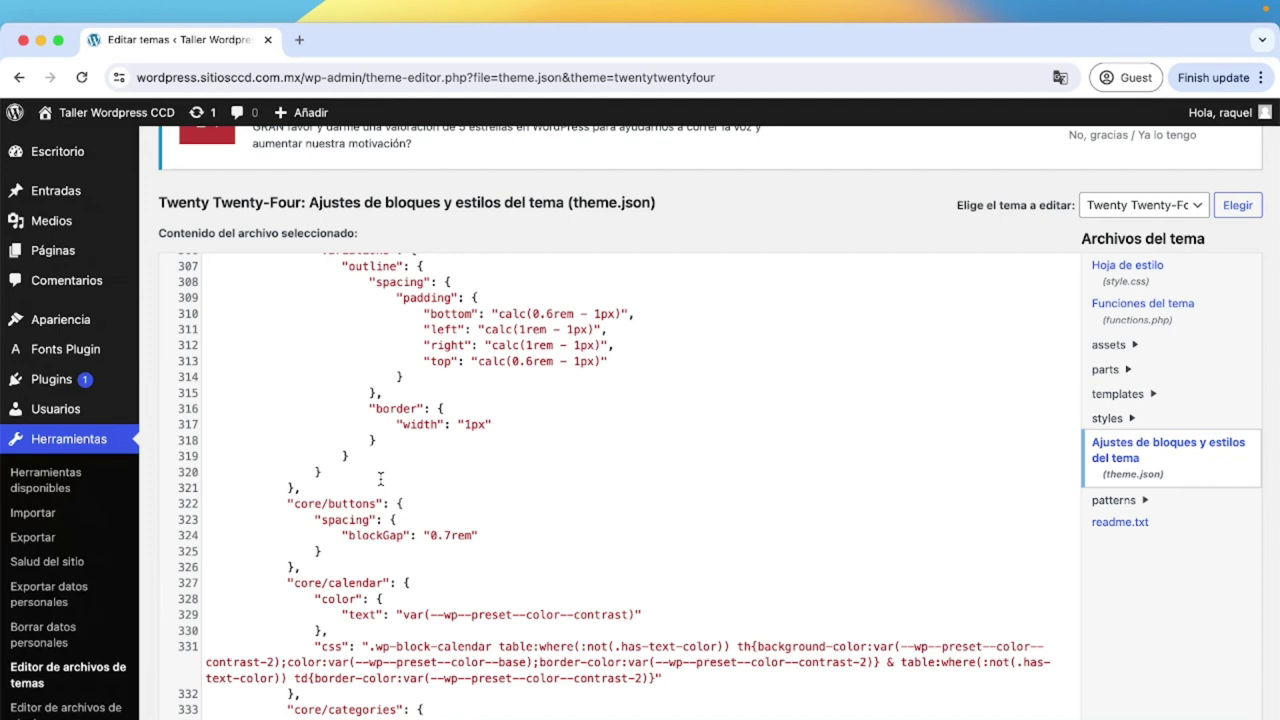
pyautogui.scroll(-11, 514, 506)
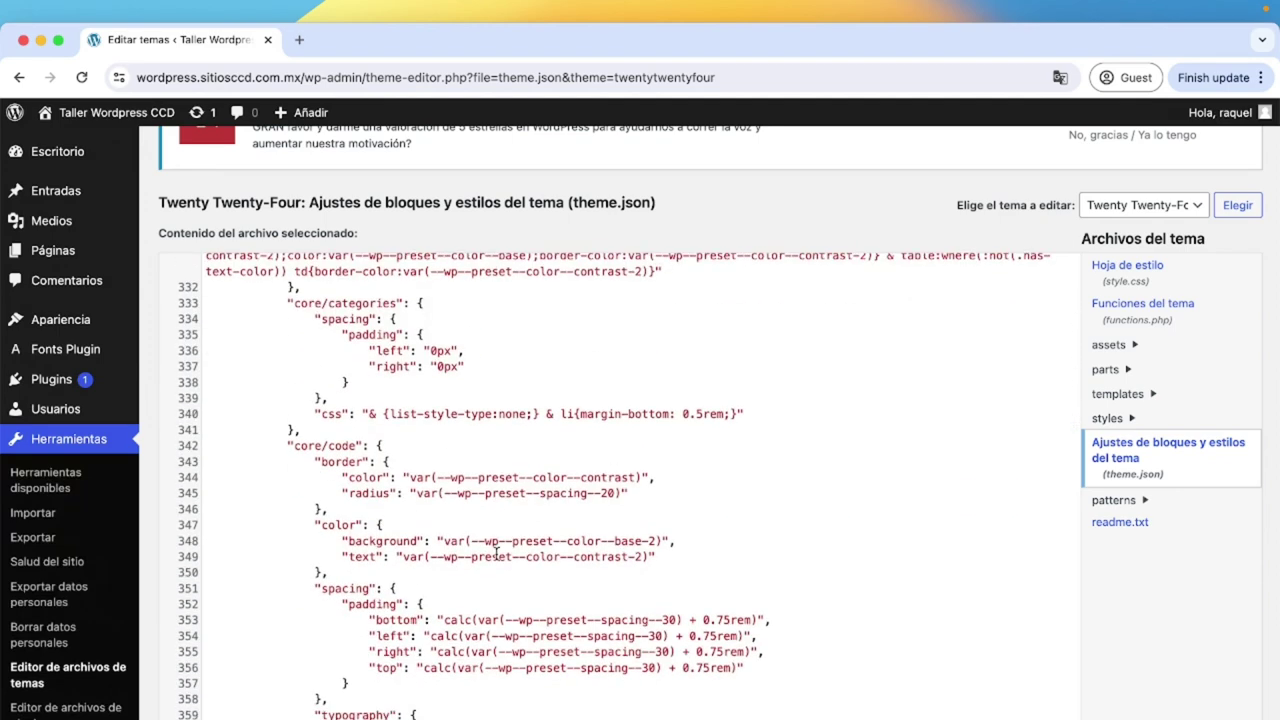
pyautogui.scroll(-20, 496, 552)
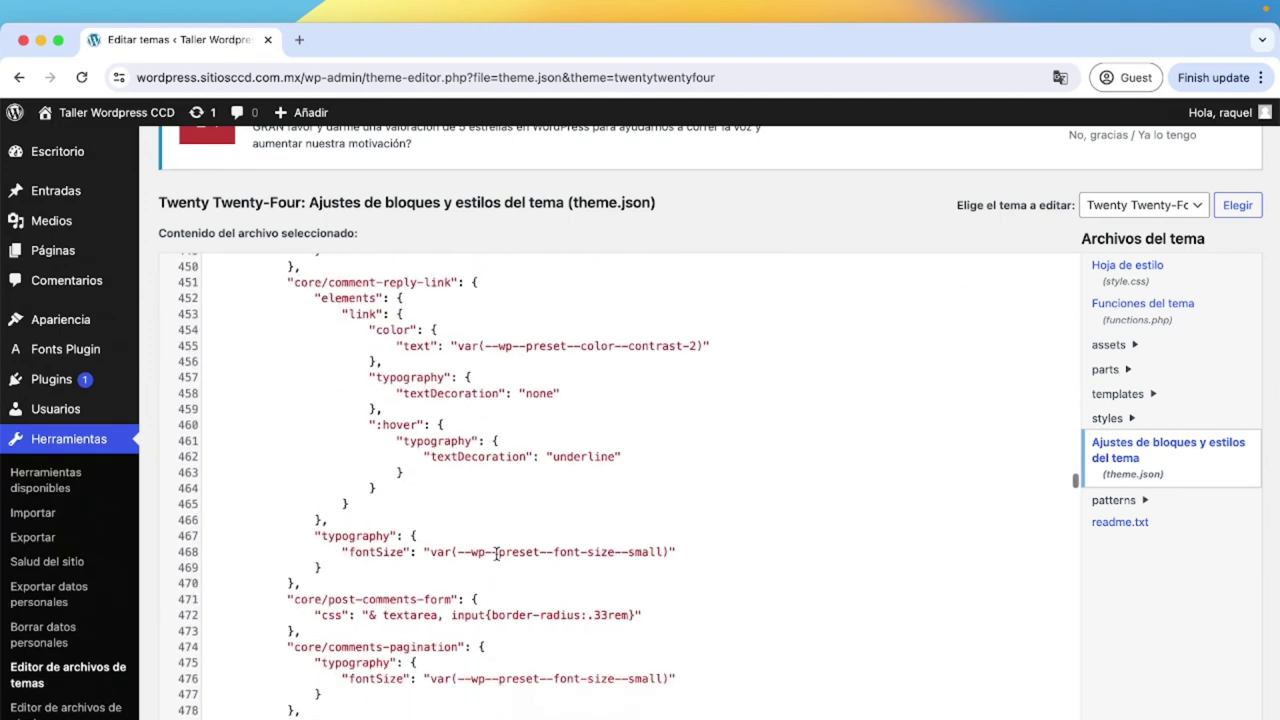
pyautogui.scroll(-1, 496, 554)
pyautogui.scroll(-2, 496, 554)
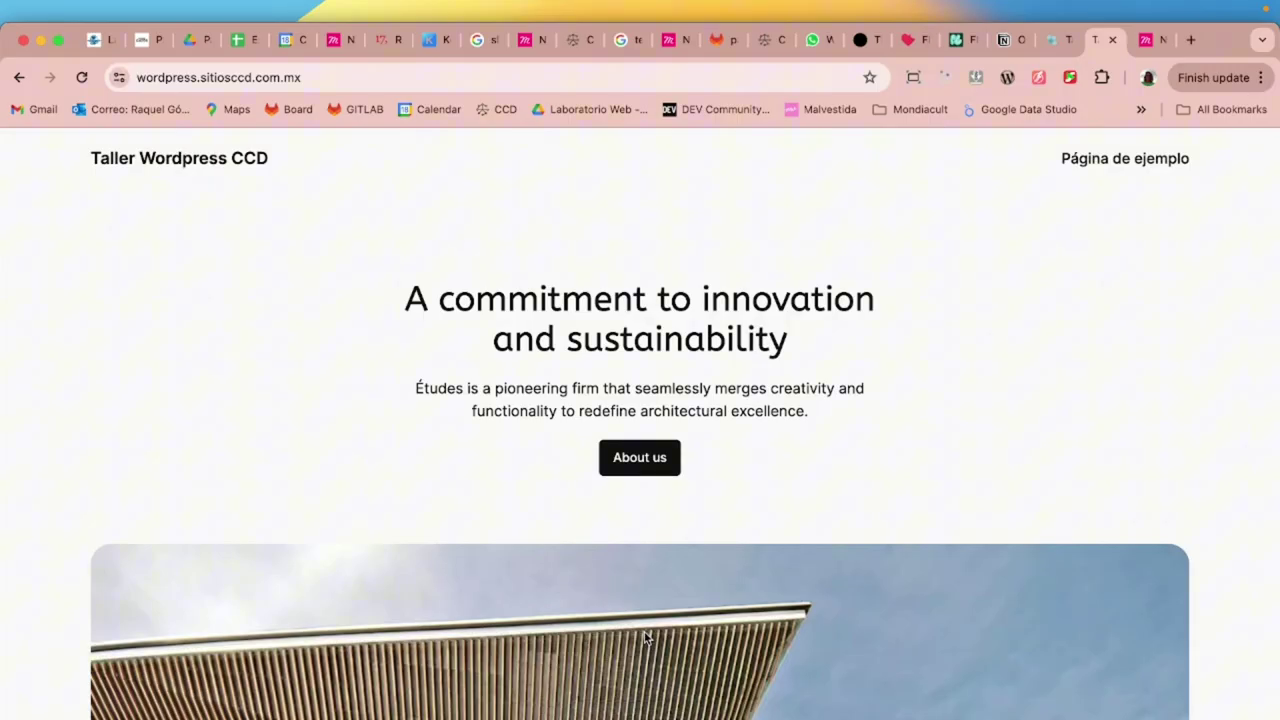
# Use Mission Control to return to the browser showing the theme file editor.
pyautogui.hotkey('ctrl', 'Up')
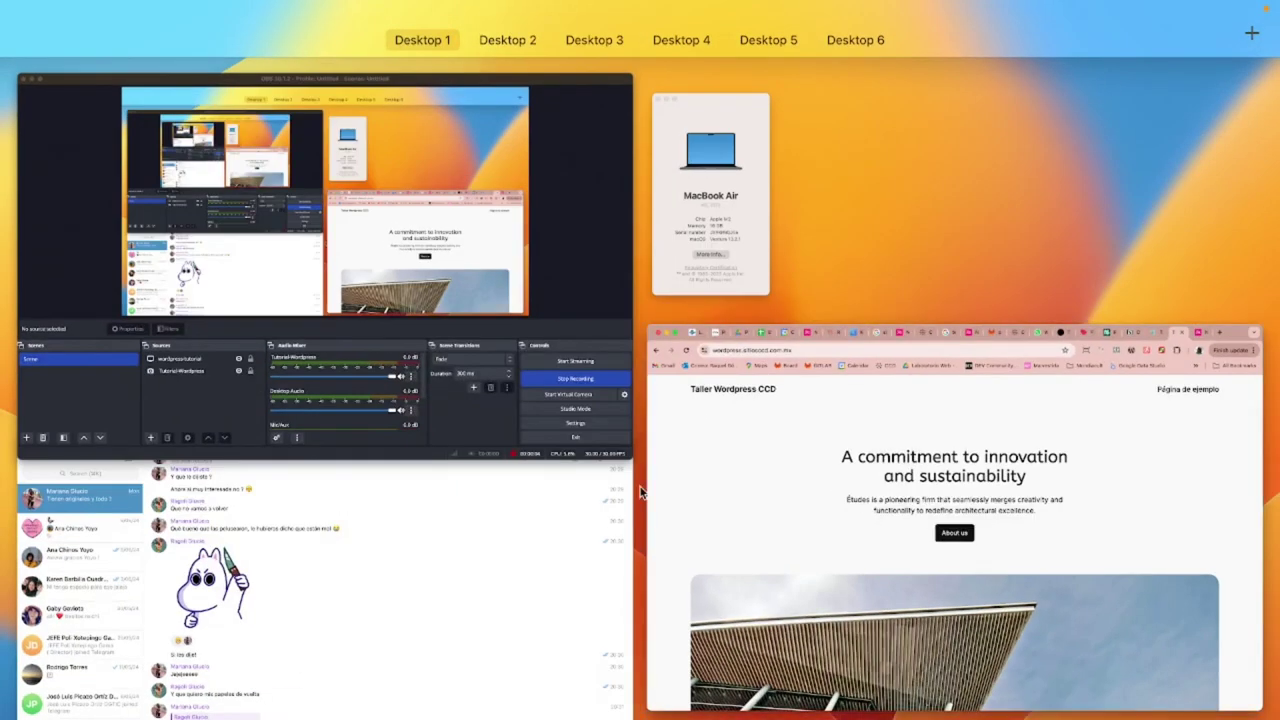
pyautogui.moveTo(600, 11)
pyautogui.click(499, 103)
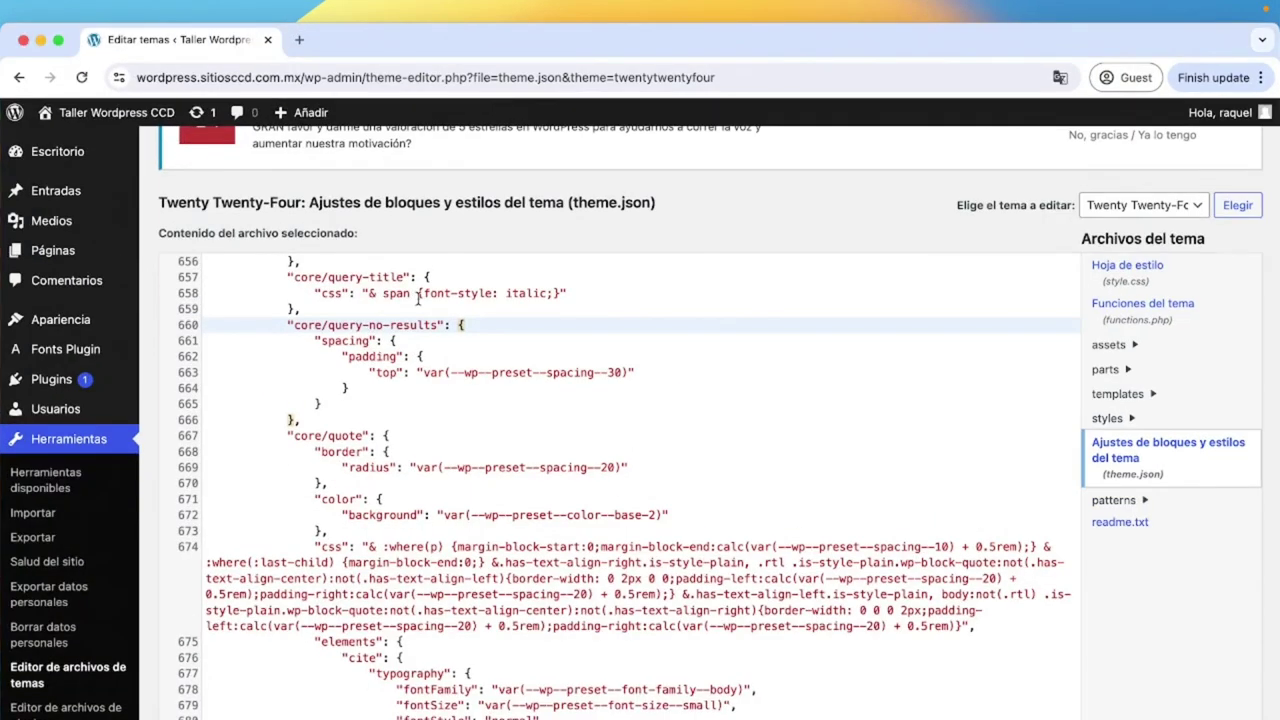
pyautogui.moveTo(101, 337)
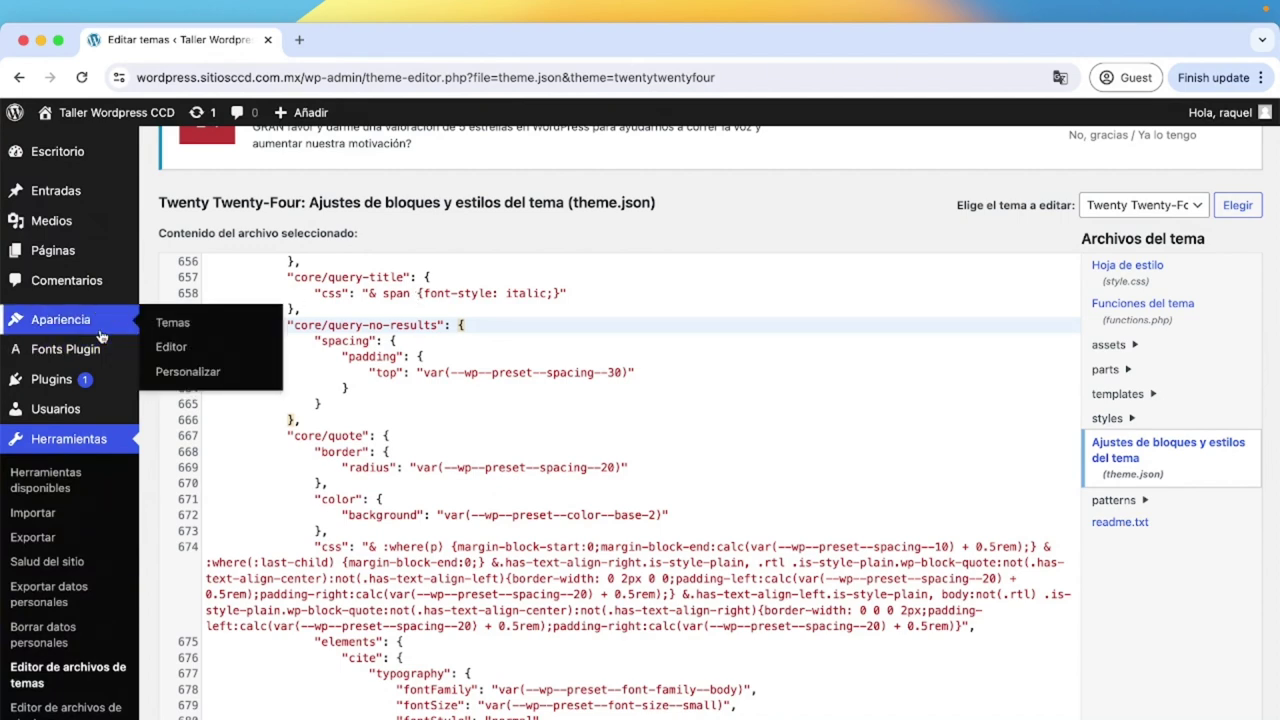
# Browse the installed themes and open the Twenty Twenty-Four site editor, dismissing the system notification.
pyautogui.click(101, 337)
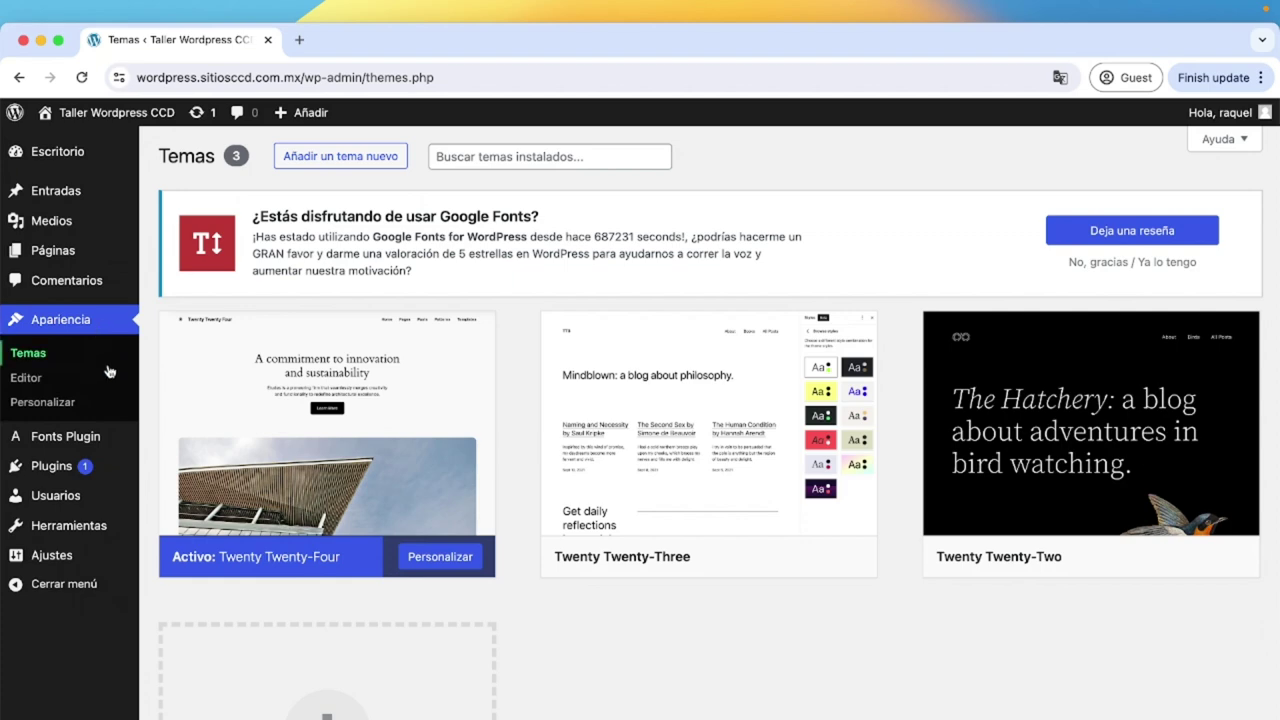
pyautogui.scroll(-1, 323, 555)
pyautogui.scroll(1, 323, 557)
pyautogui.scroll(-1, 323, 560)
pyautogui.click(440, 556)
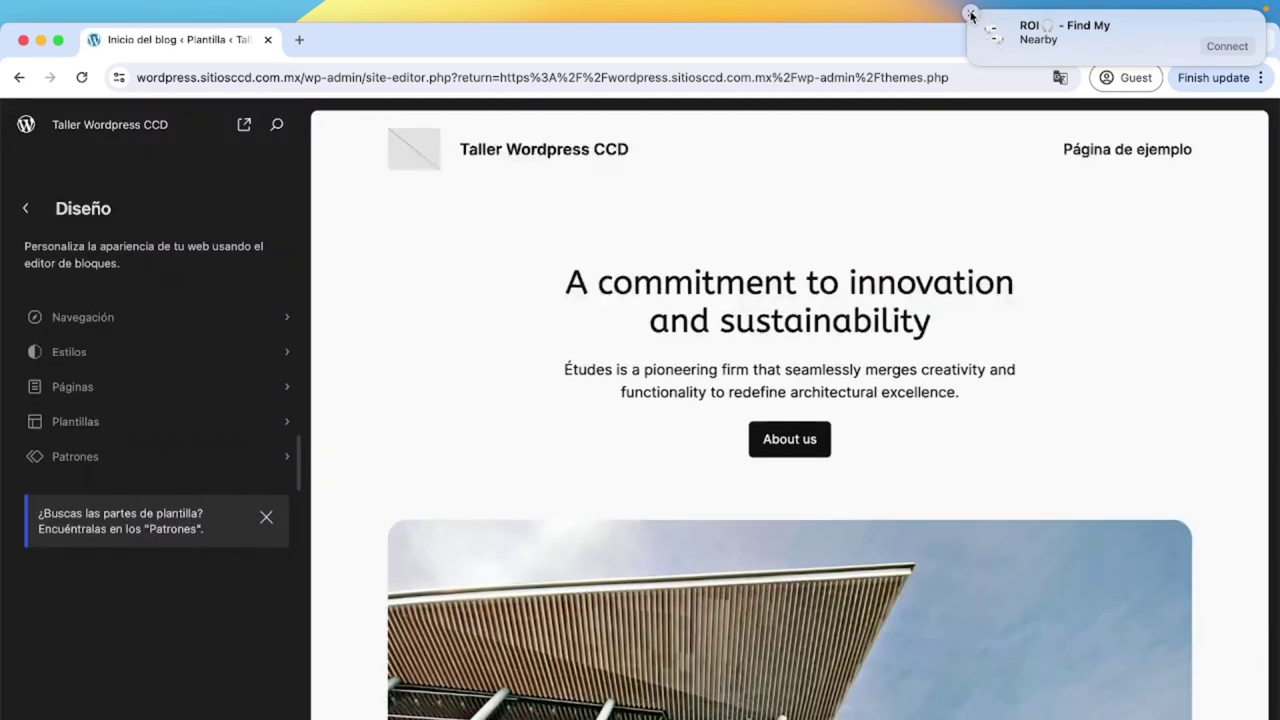
pyautogui.click(970, 15)
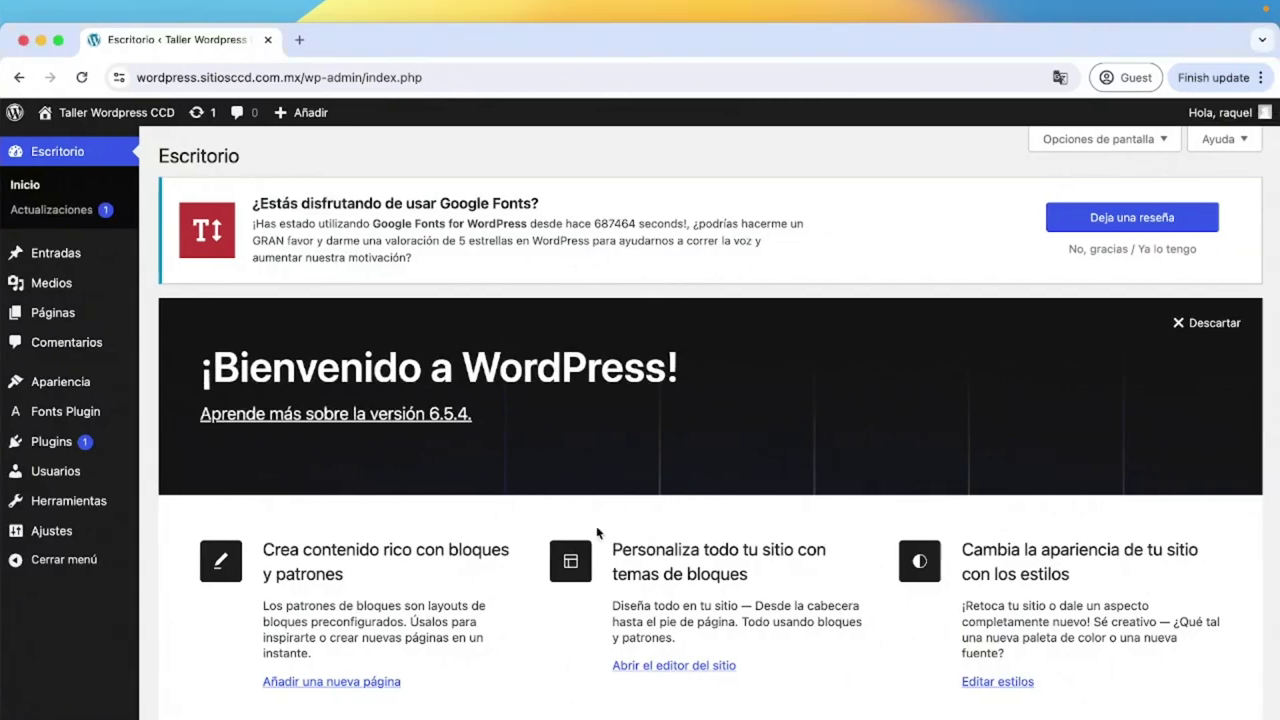
pyautogui.moveTo(99, 545)
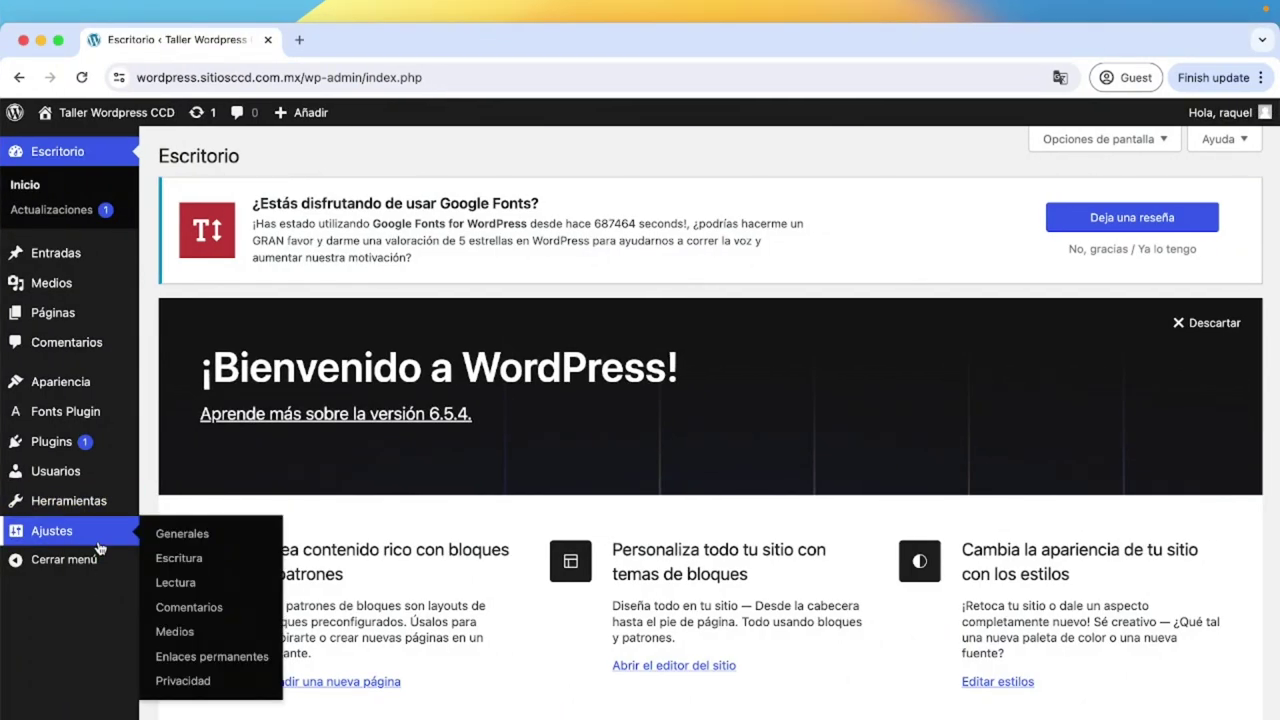
# Open General Settings and replace the site title with the owner's name.
pyautogui.click(99, 547)
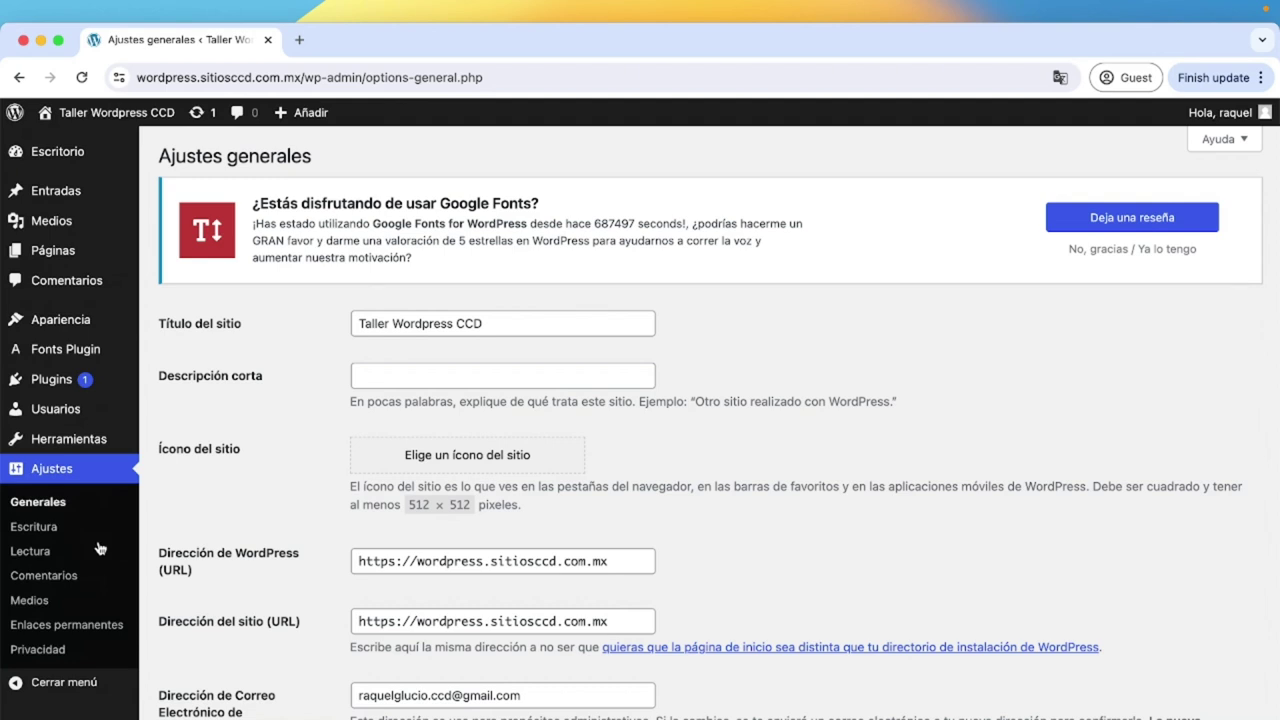
pyautogui.moveTo(498, 322); pyautogui.dragTo(352, 321)
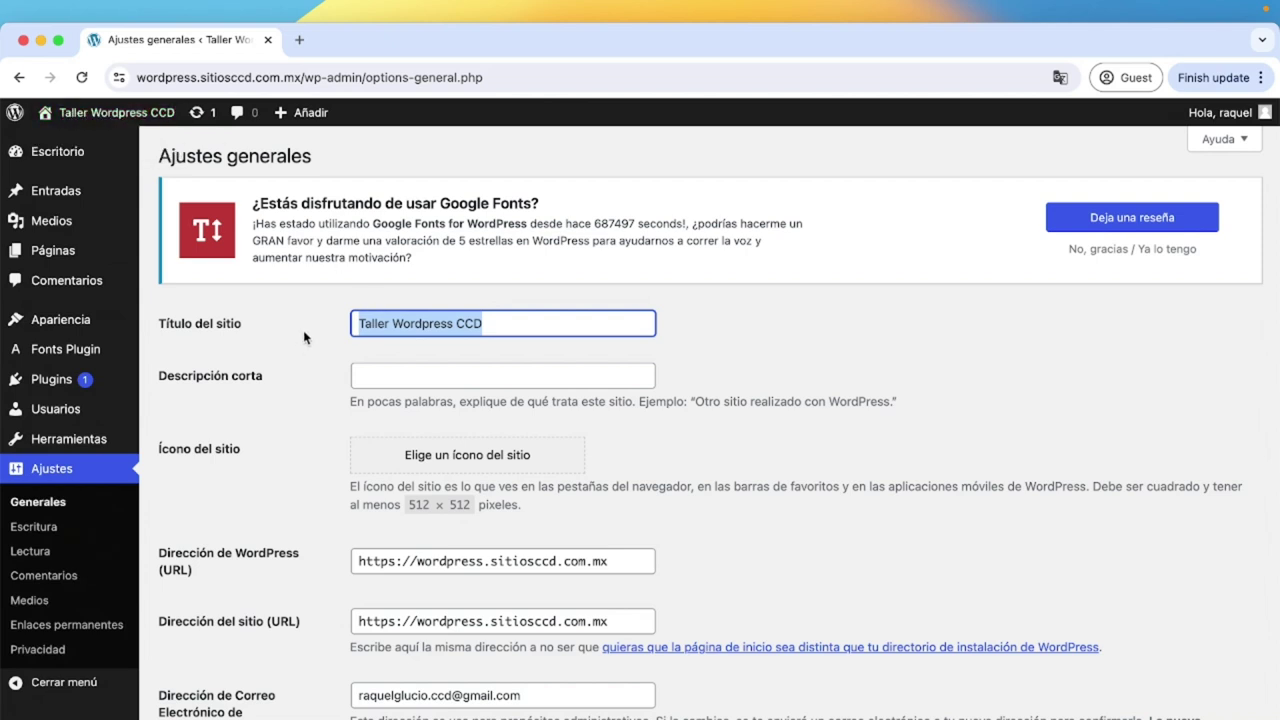
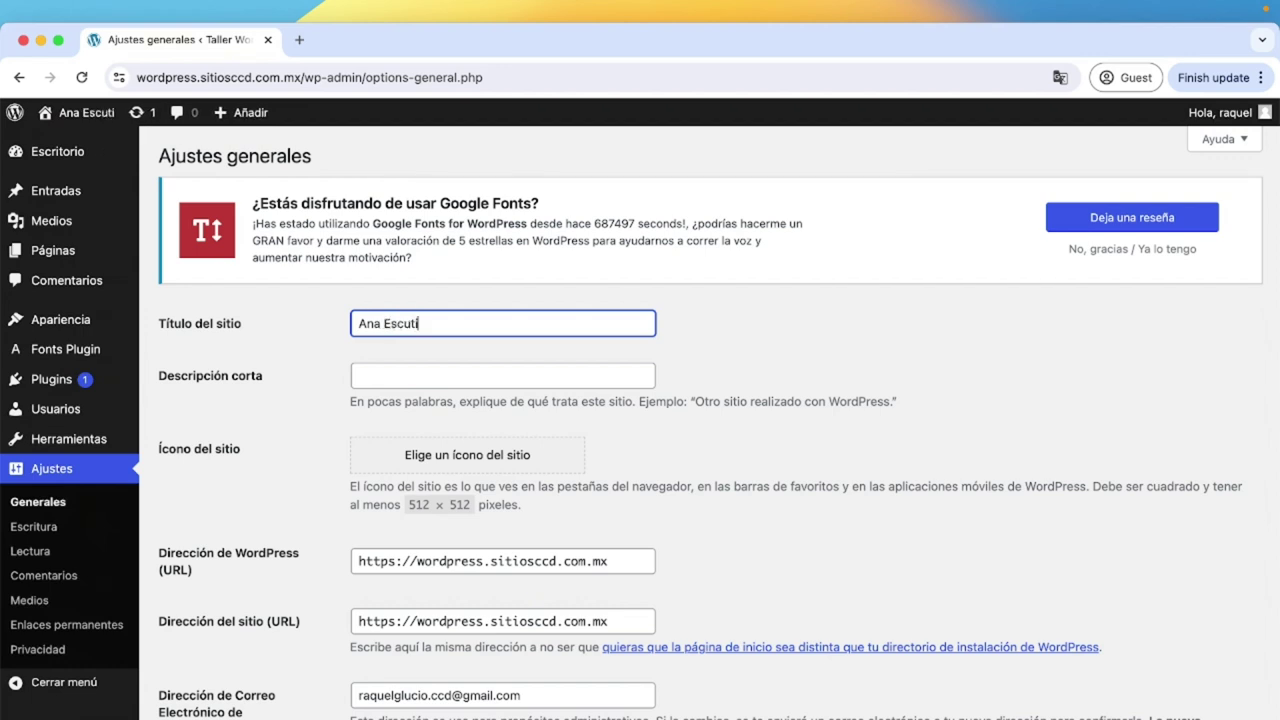
# Set the short description to 'Página personal' and scroll through the remaining general options.
pyautogui.click(429, 374)
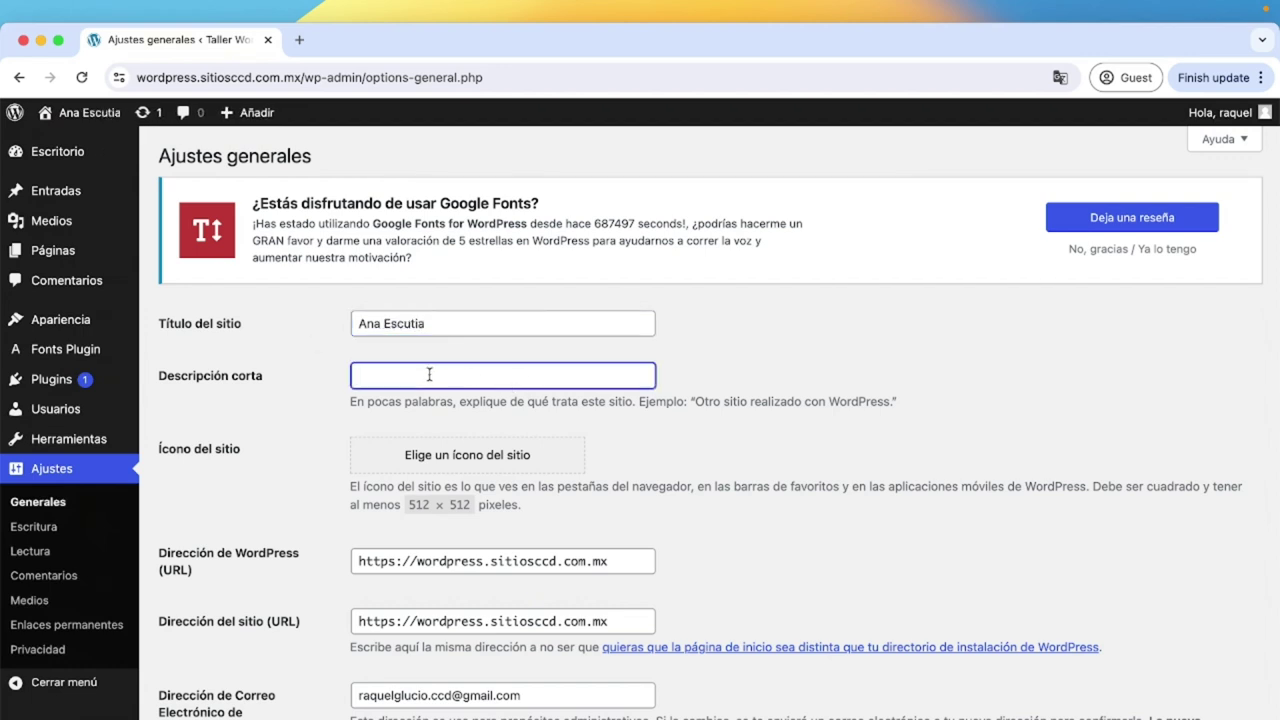
pyautogui.write('Página pero')
pyautogui.press('BackSpace')
pyautogui.write('sonal')
pyautogui.scroll(-1, 674, 458)
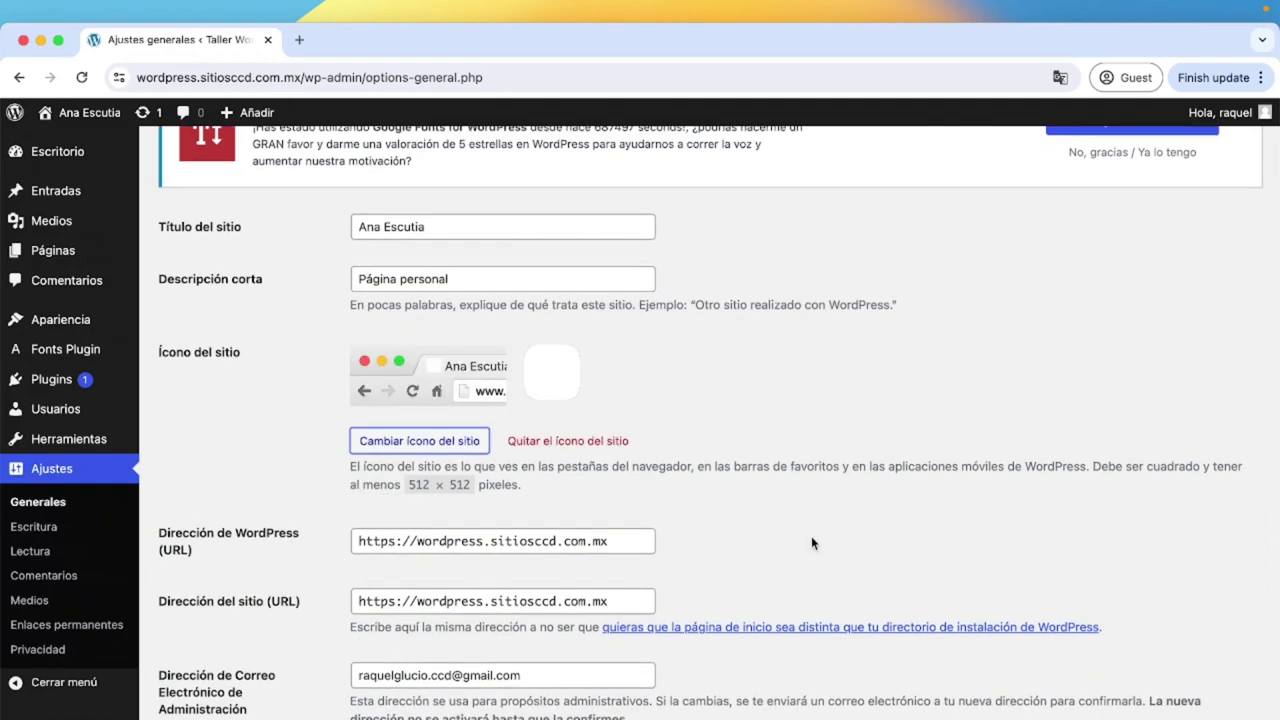
pyautogui.scroll(-3, 811, 543)
pyautogui.scroll(-4, 812, 541)
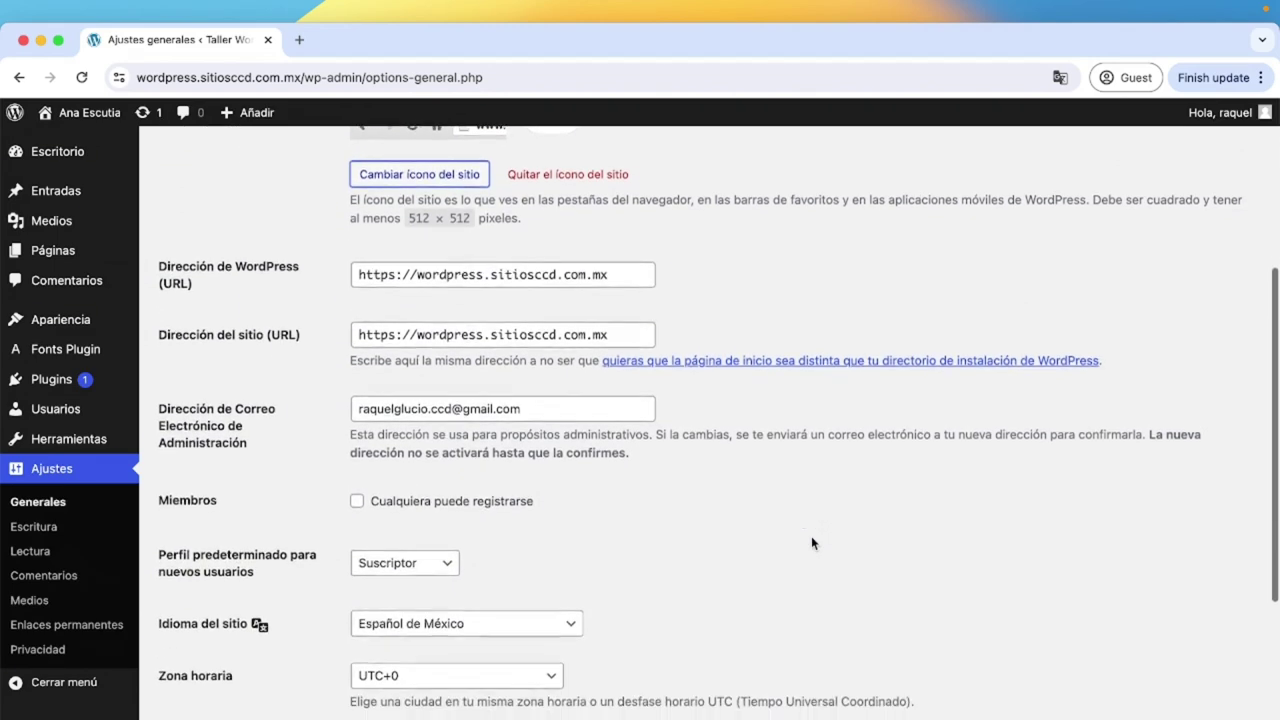
pyautogui.scroll(-1, 812, 543)
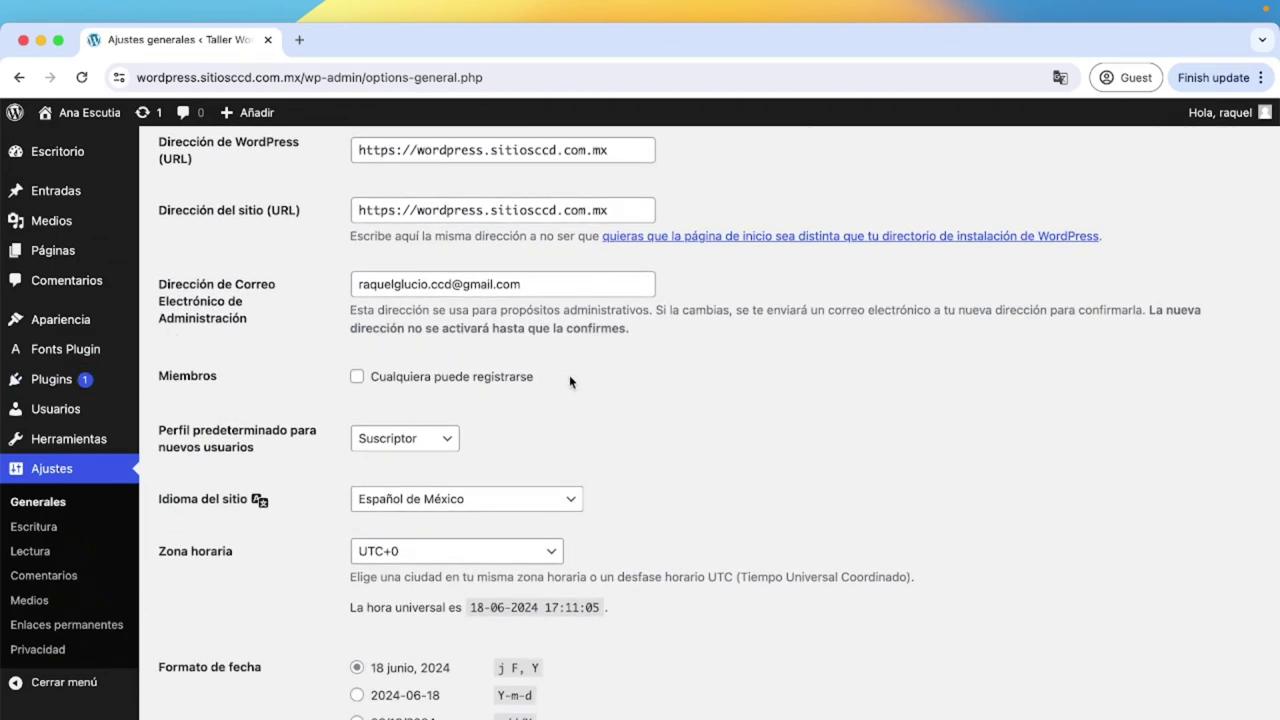
pyautogui.scroll(-1, 540, 550)
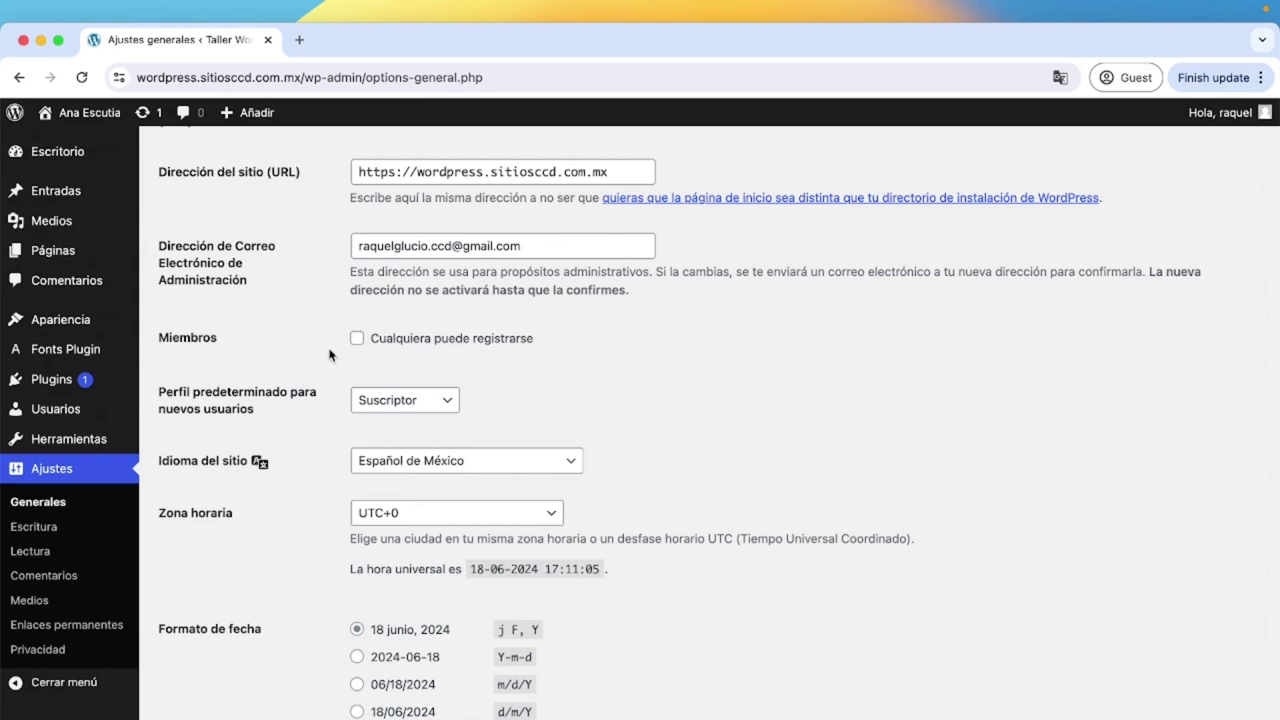
pyautogui.scroll(-5, 218, 414)
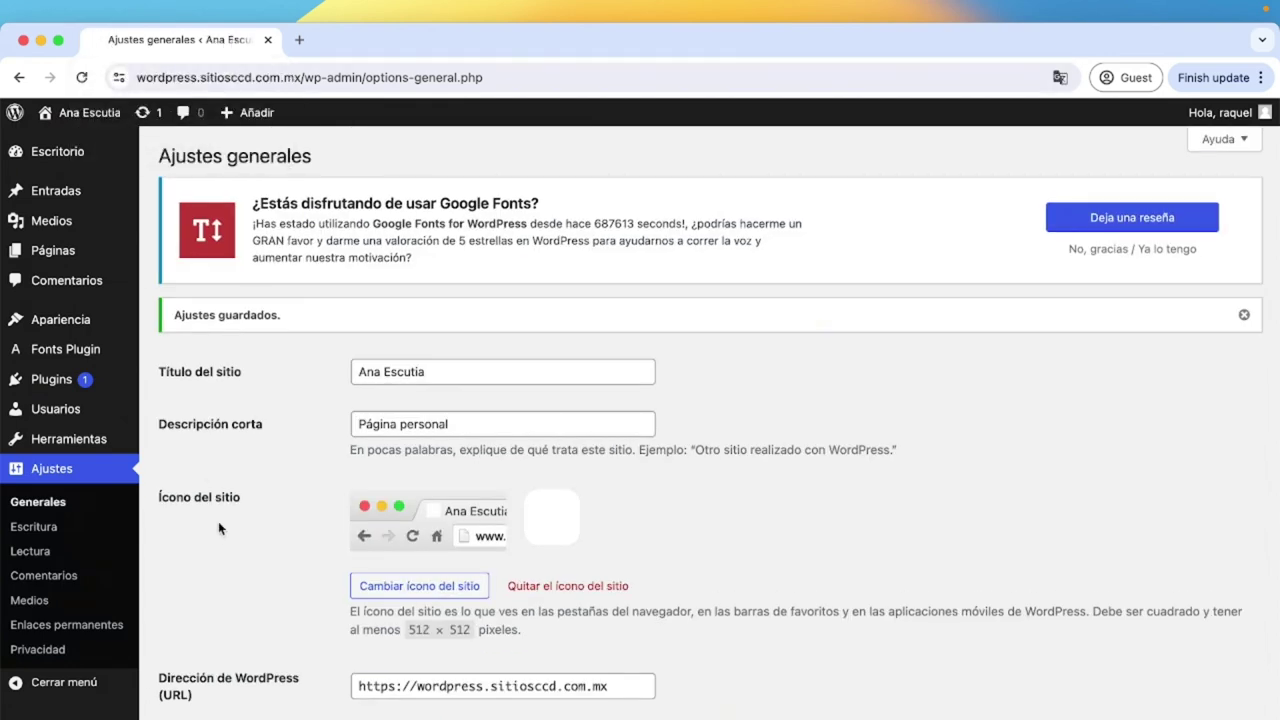
# Check the Writing settings' email-post and default post category dropdowns without changing them.
pyautogui.click(50, 527)
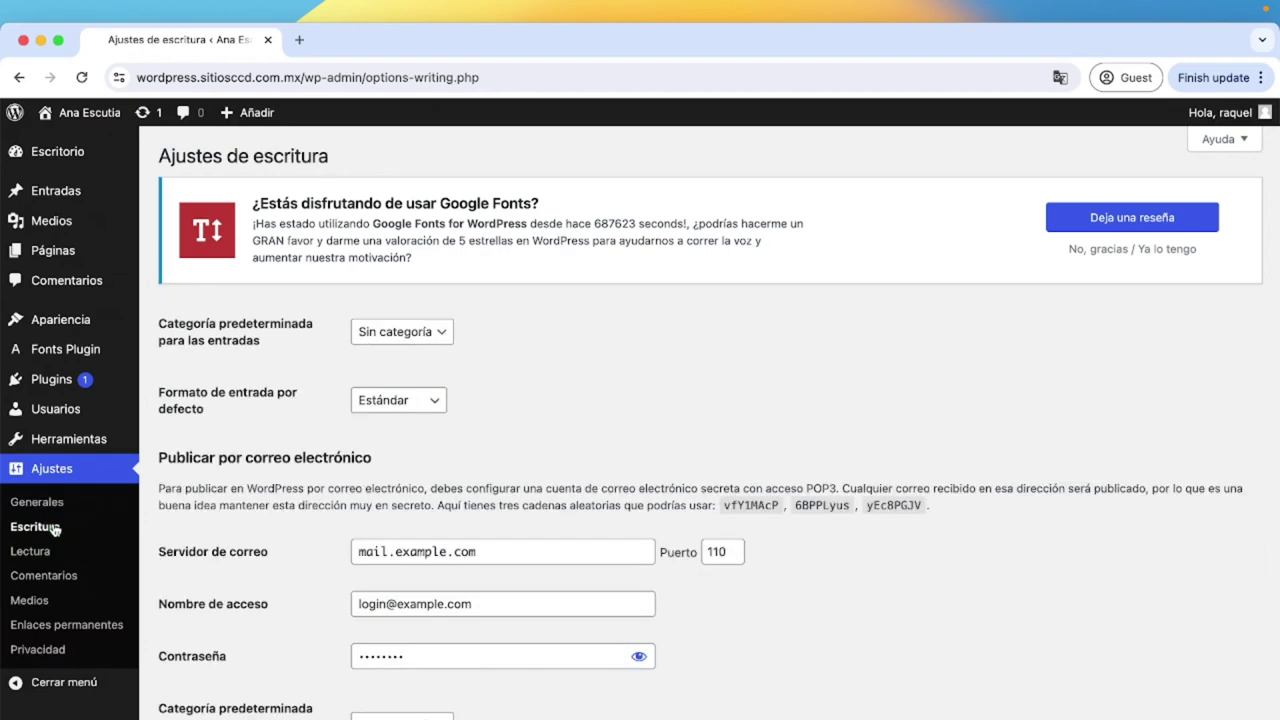
pyautogui.scroll(-5, 319, 681)
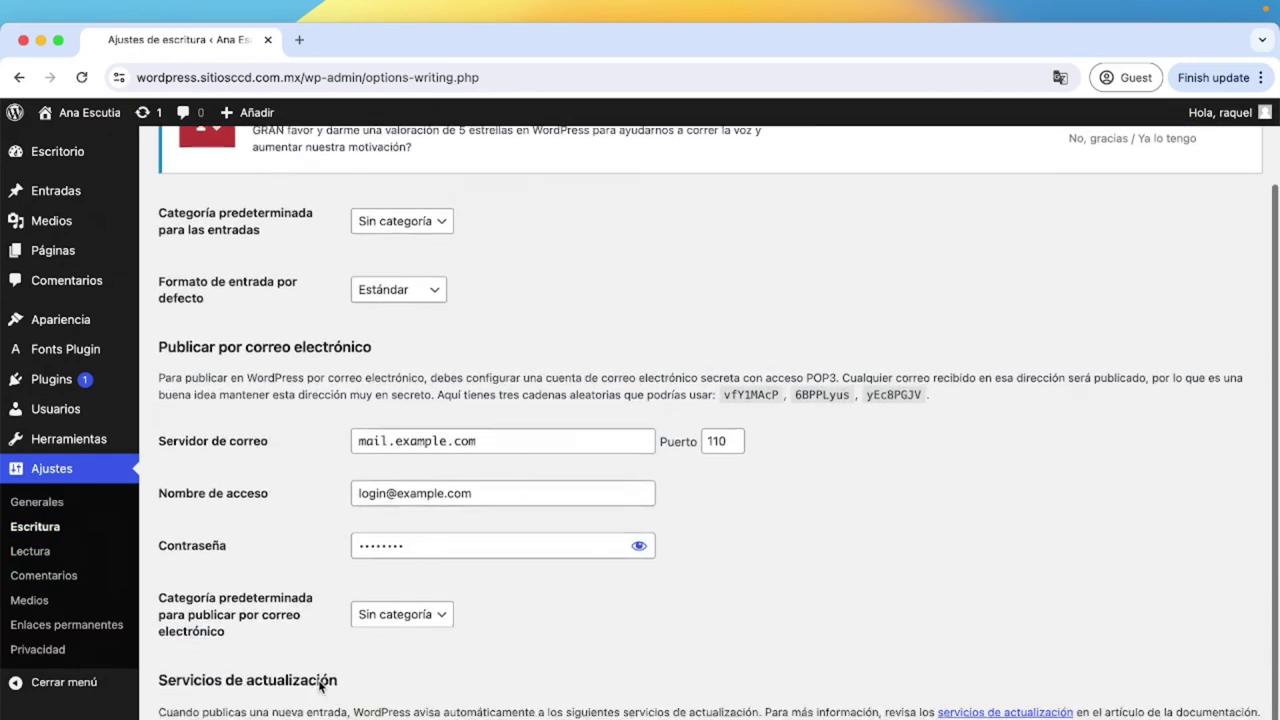
pyautogui.scroll(3, 319, 681)
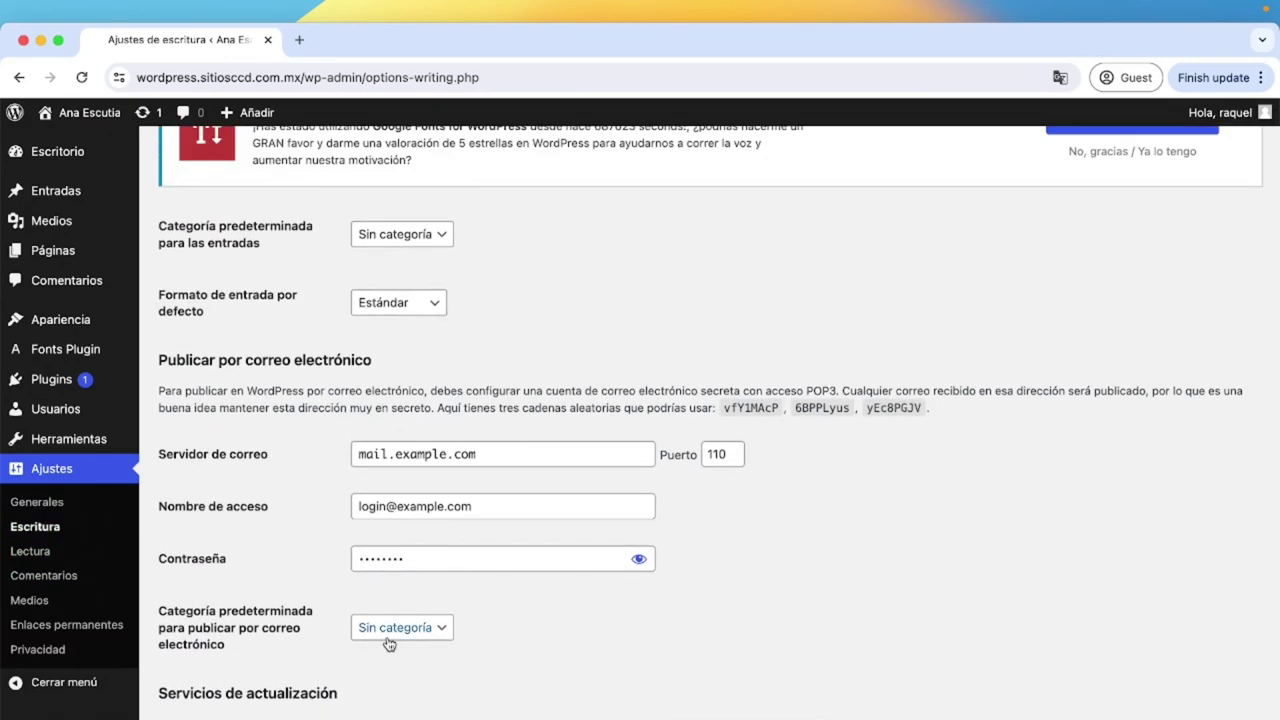
pyautogui.click(387, 627)
pyautogui.click(387, 633)
pyautogui.scroll(2, 537, 634)
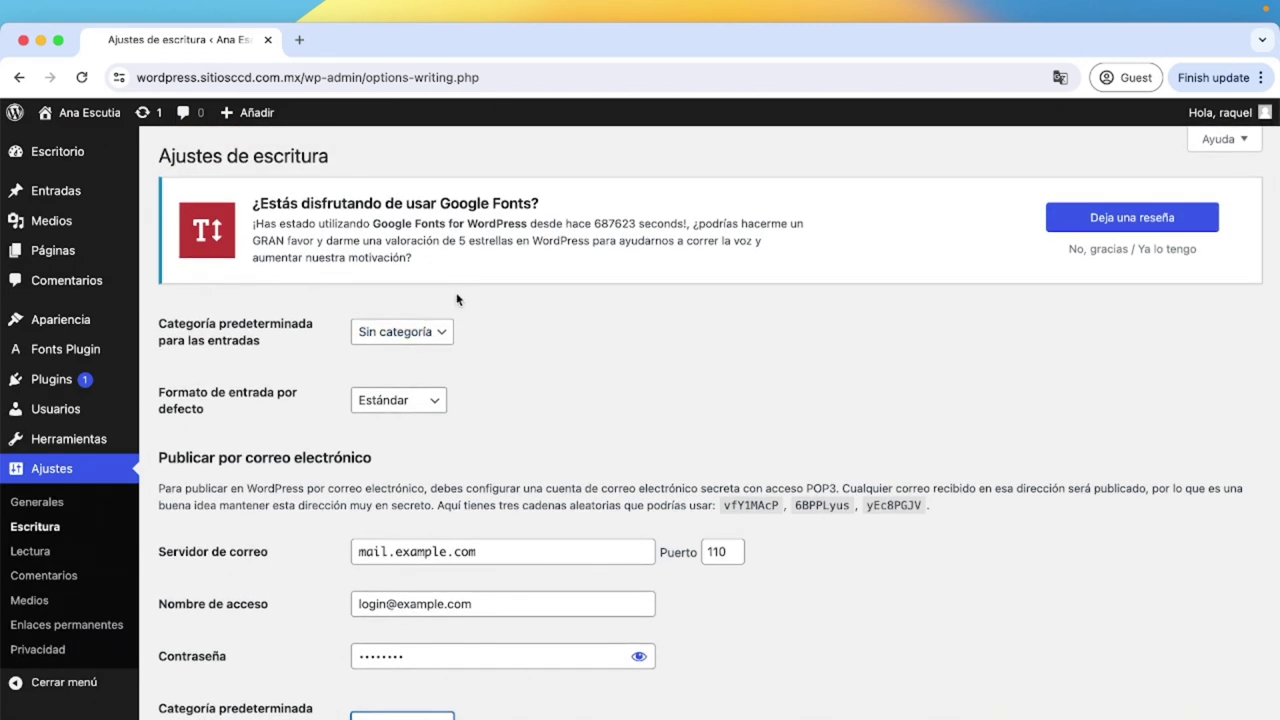
pyautogui.click(444, 335)
pyautogui.click(484, 336)
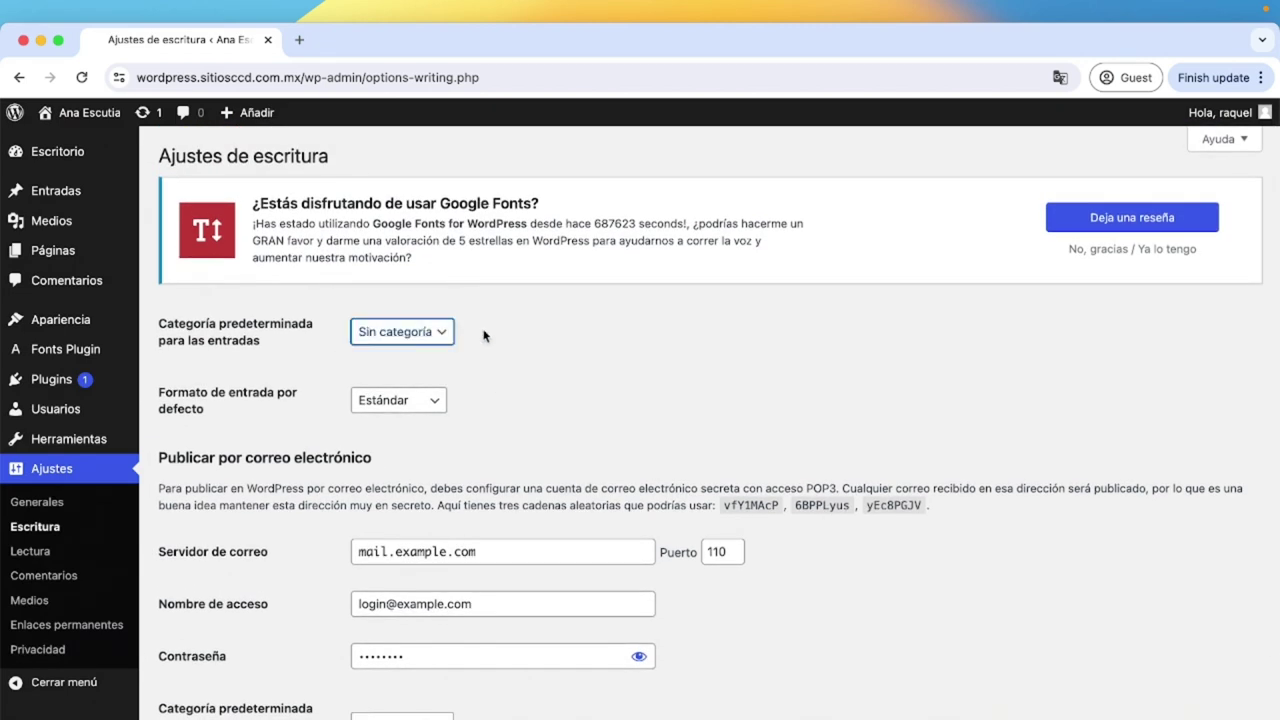
pyautogui.click(48, 553)
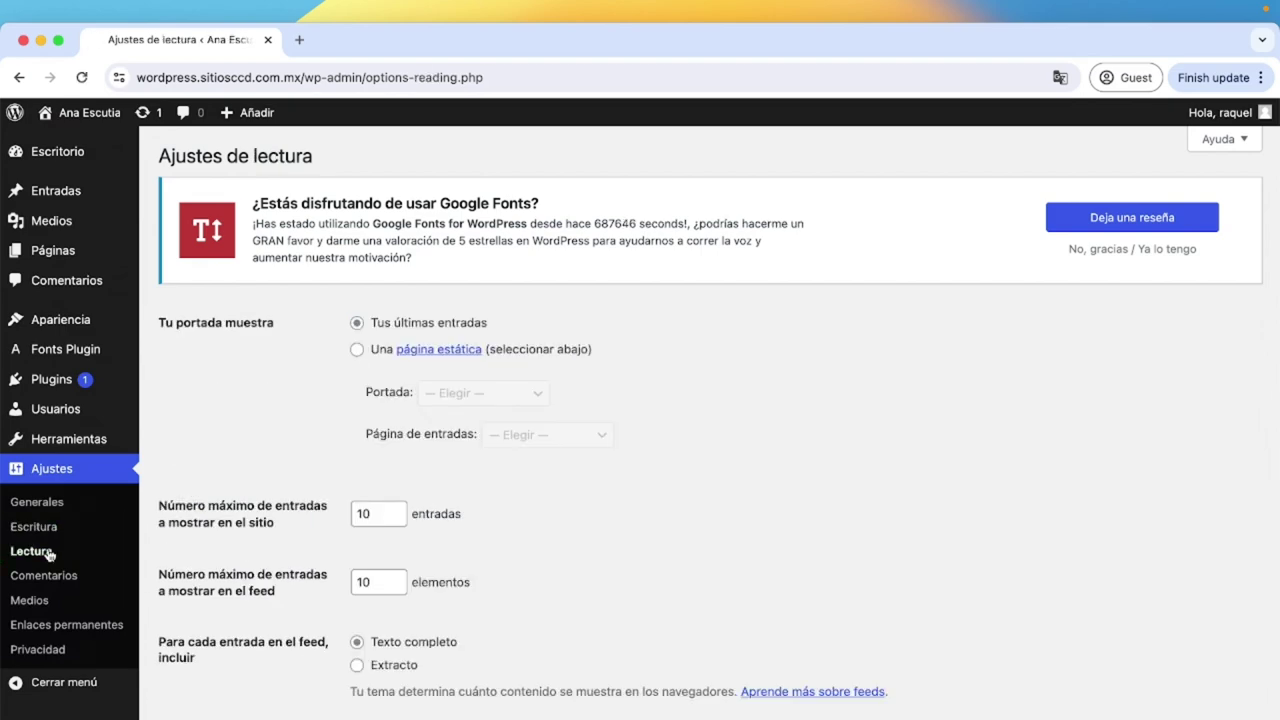
# Set posts per page and feed items to 5 and save the reading settings.
pyautogui.scroll(-2, 243, 680)
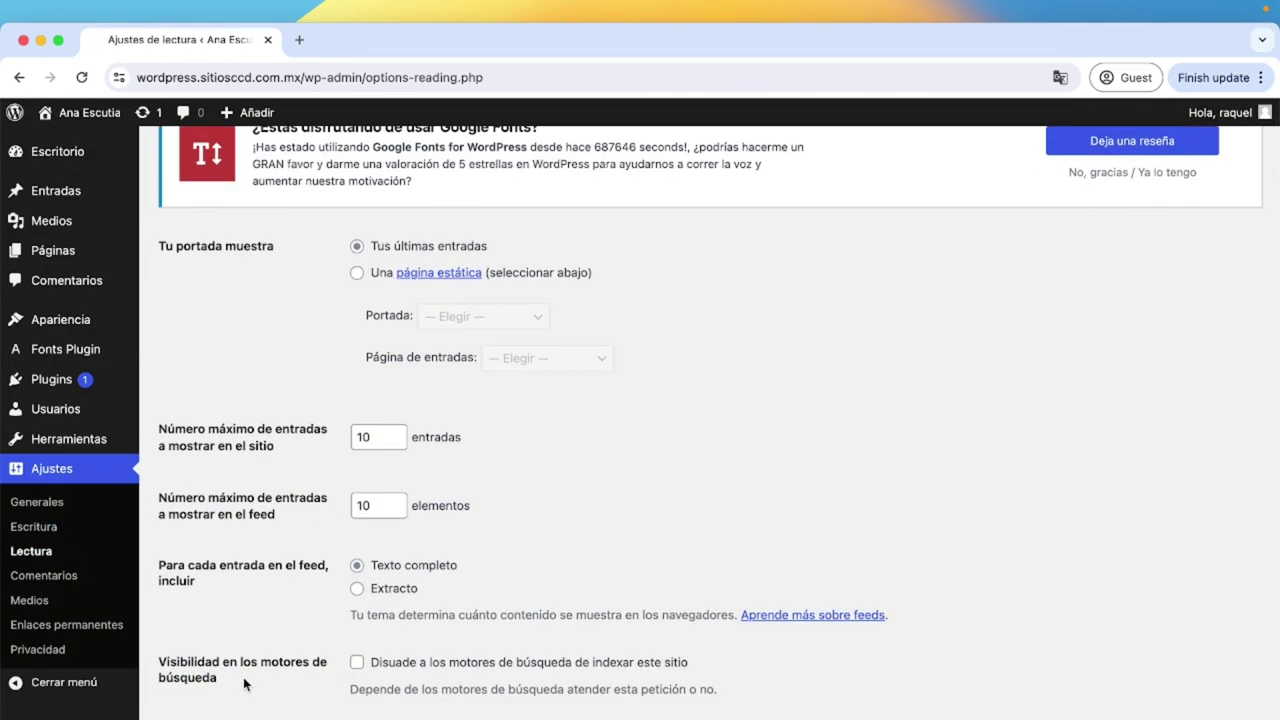
pyautogui.scroll(2, 243, 683)
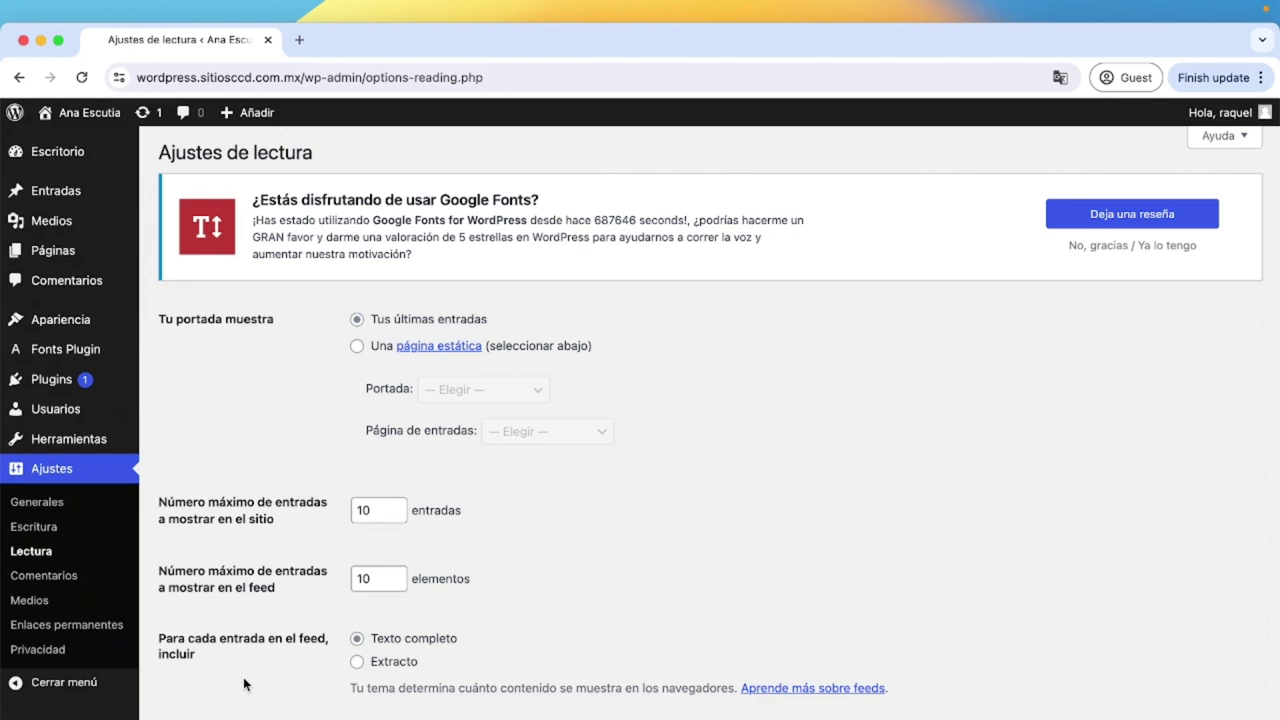
pyautogui.doubleClick(368, 510)
pyautogui.write('5')
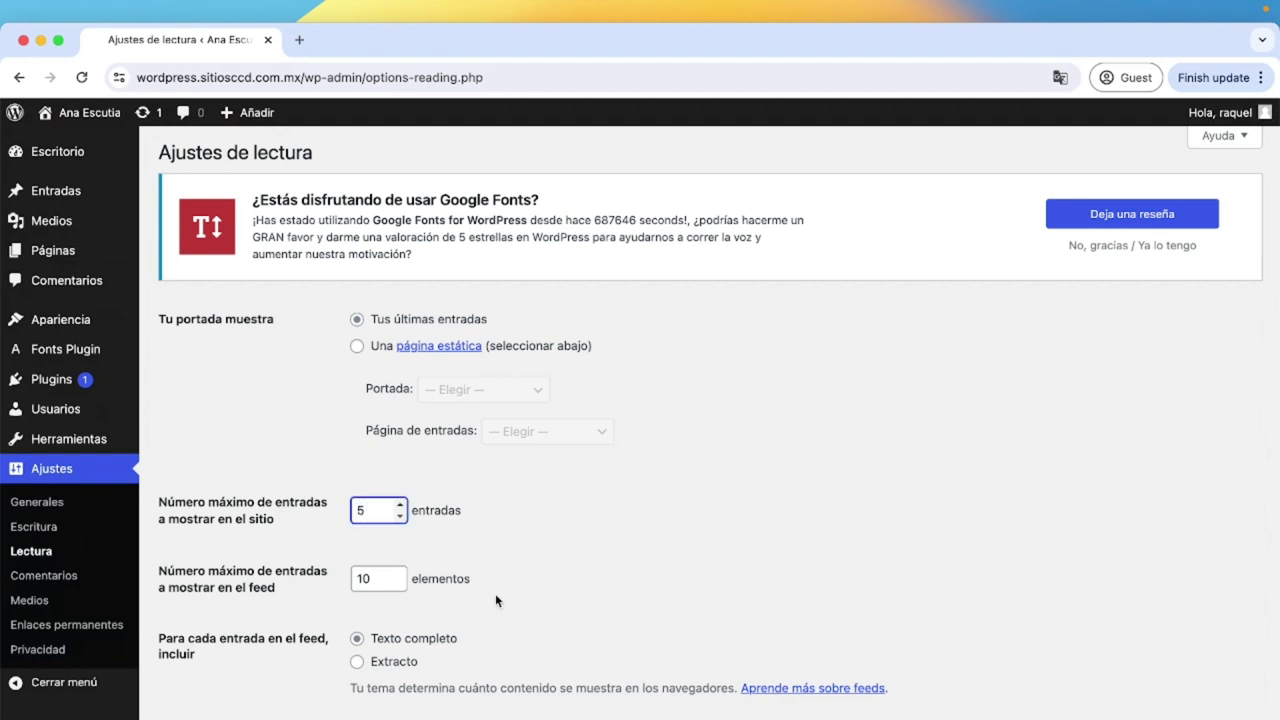
pyautogui.scroll(-1, 497, 600)
pyautogui.doubleClick(373, 510)
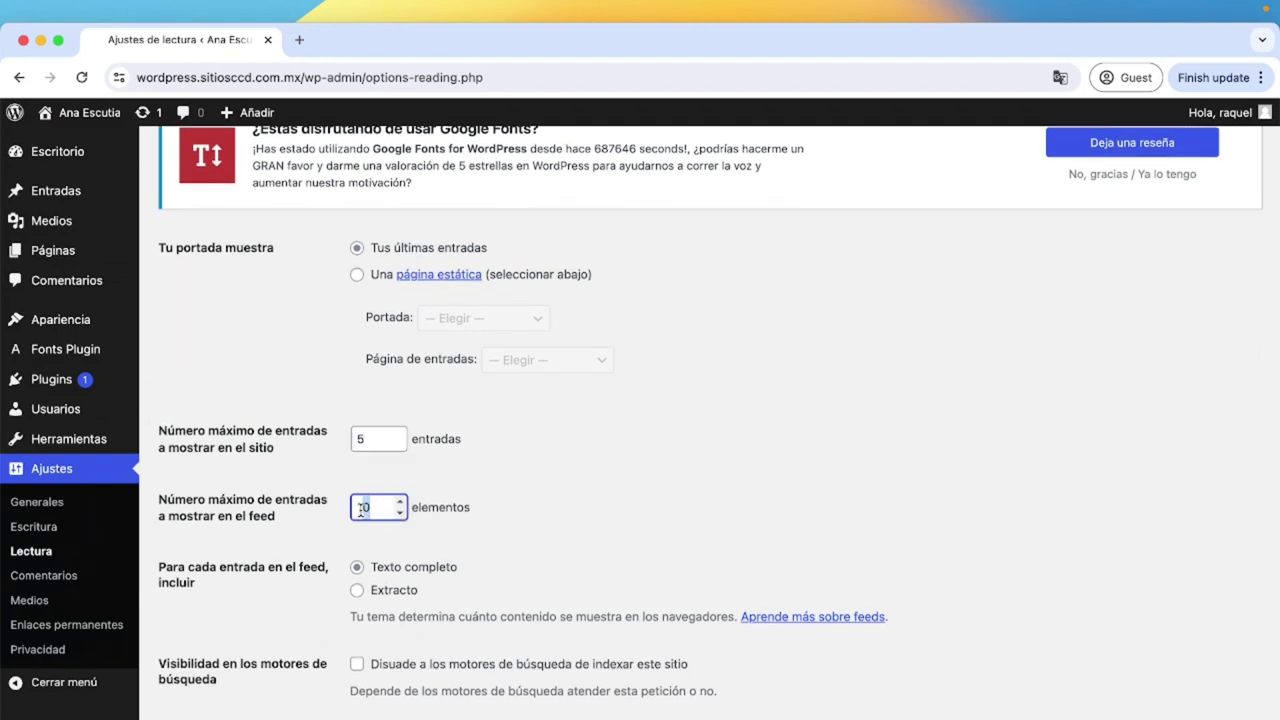
pyautogui.write('5')
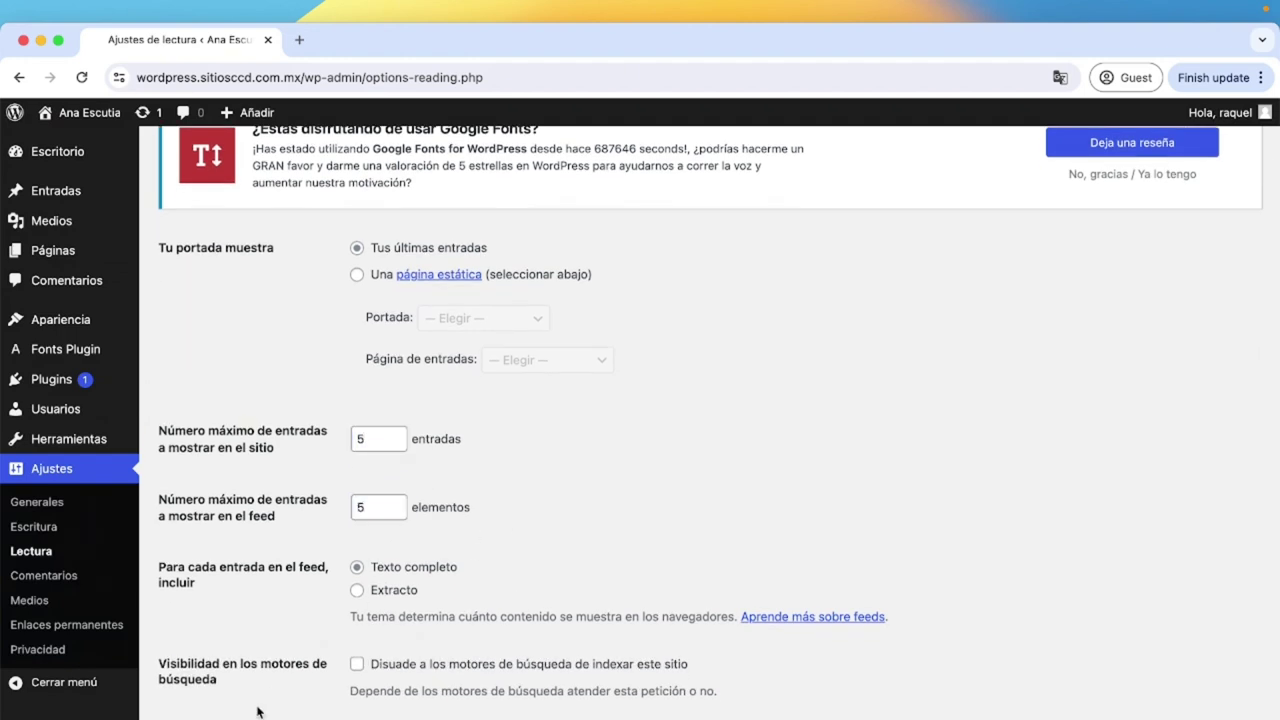
pyautogui.press('Return')
pyautogui.click(70, 577)
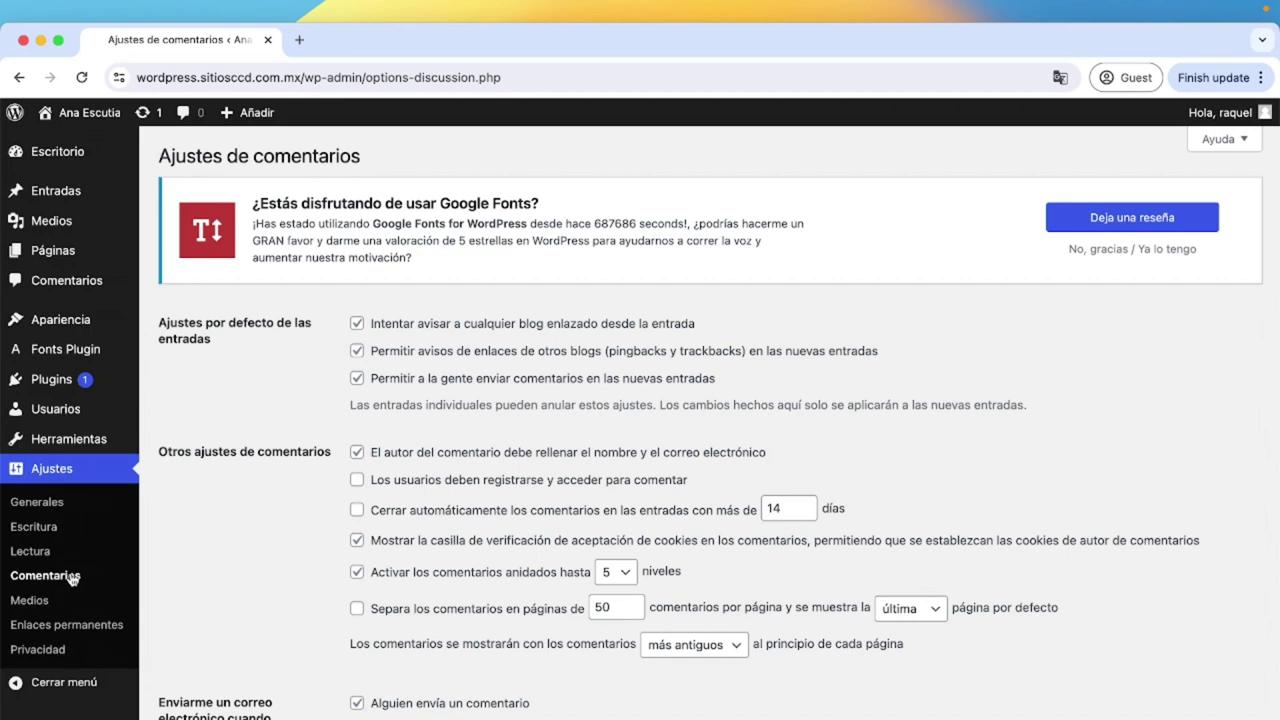
# Uncheck pingbacks, comments on new posts, name/e-mail requirement, nested comments and comment e-mail notifications.
pyautogui.click(357, 323)
pyautogui.click(357, 351)
pyautogui.click(357, 378)
pyautogui.click(357, 452)
pyautogui.click(357, 572)
pyautogui.scroll(-3, 357, 560)
pyautogui.click(357, 520)
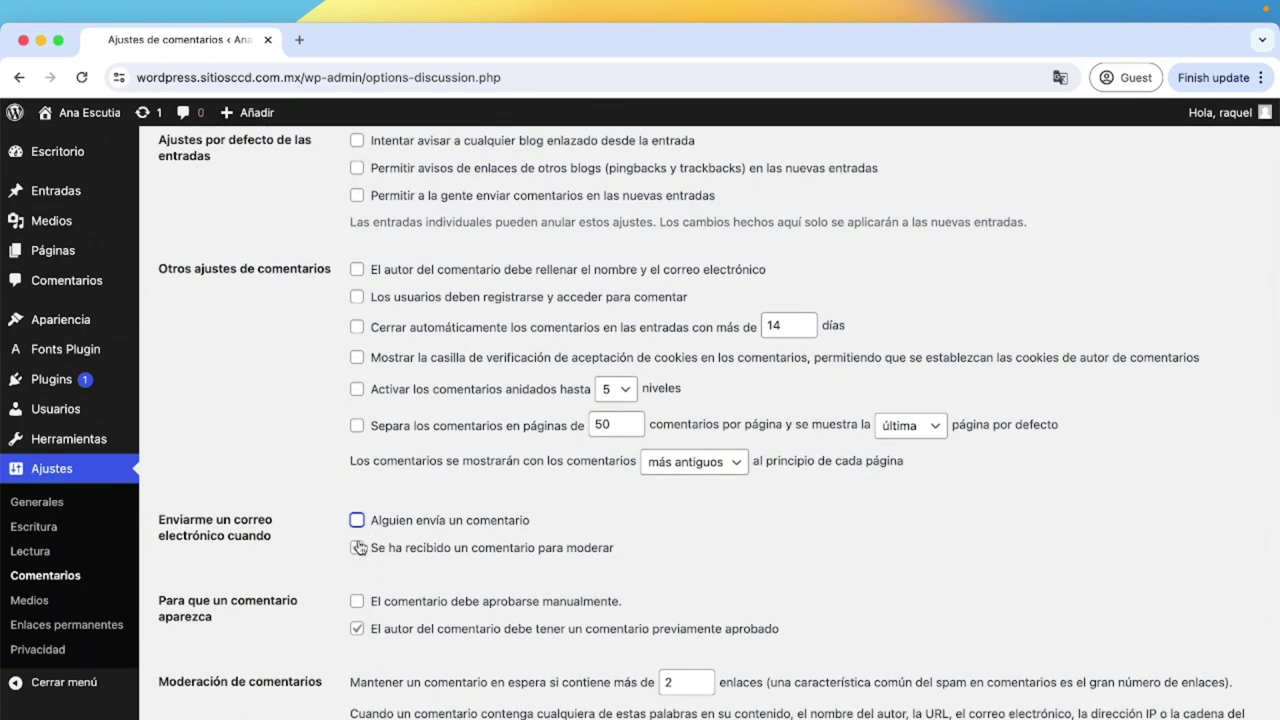
pyautogui.click(357, 547)
# Turn off avatars and save the comment settings.
pyautogui.scroll(-5, 355, 632)
pyautogui.scroll(-3, 355, 600)
pyautogui.scroll(1, 360, 486)
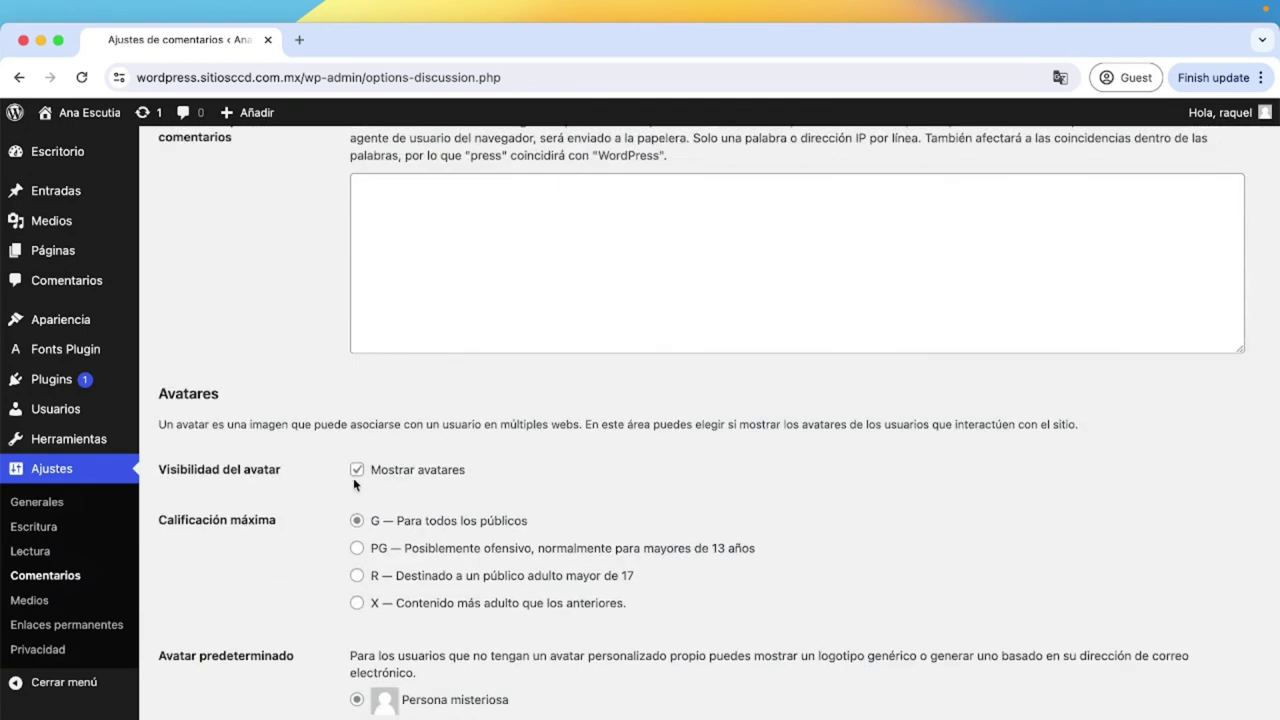
pyautogui.click(357, 465)
pyautogui.scroll(2, 358, 475)
pyautogui.press('Return')
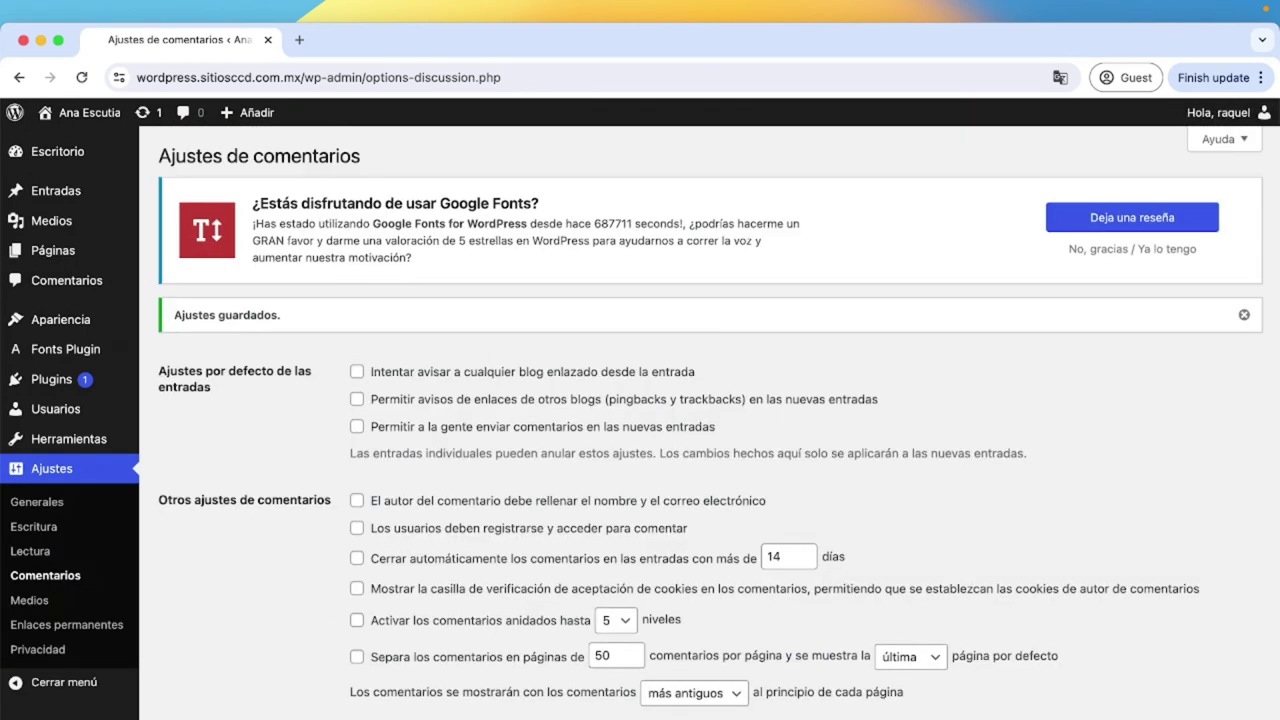
pyautogui.scroll(-10, 710, 415)
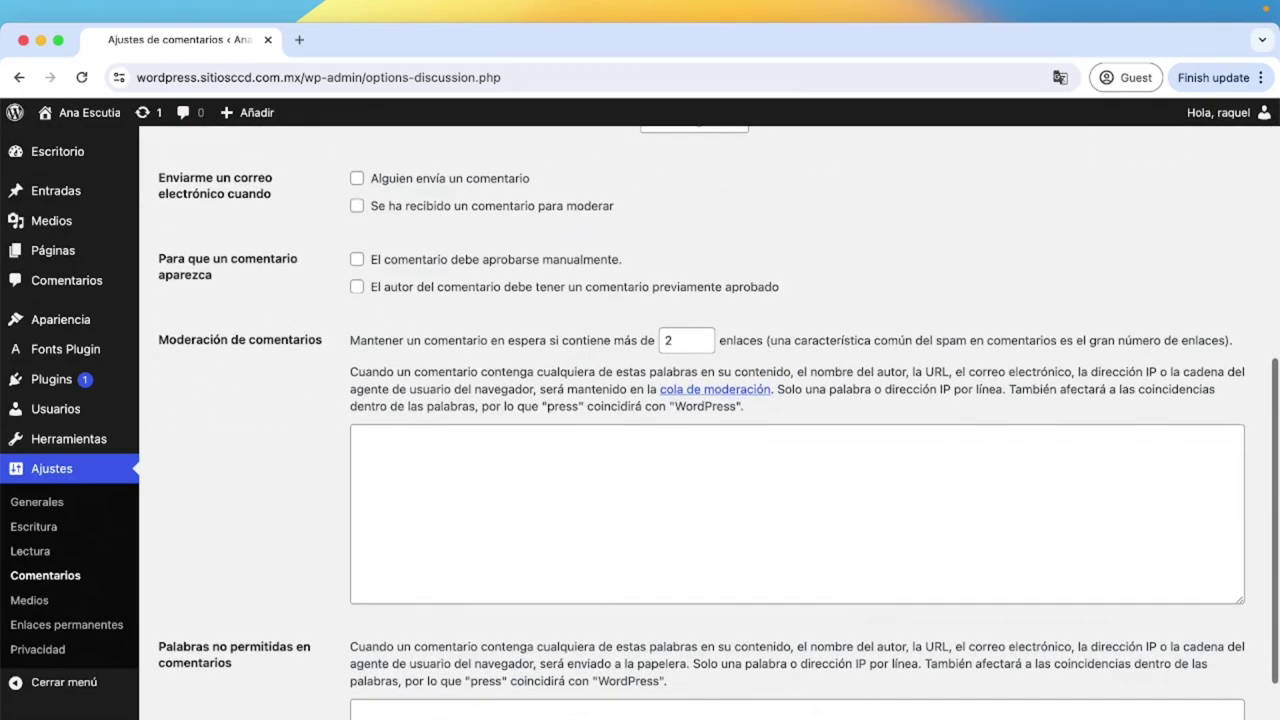
pyautogui.scroll(-2, 710, 415)
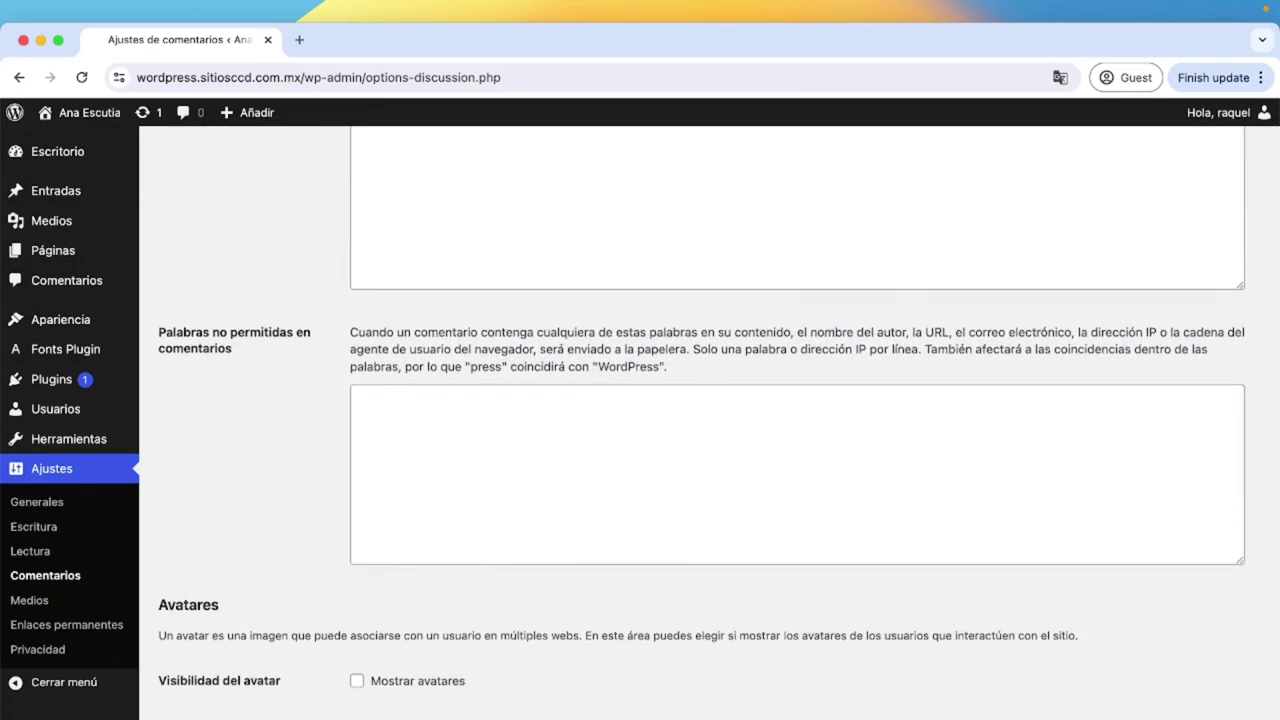
pyautogui.scroll(15, 272, 404)
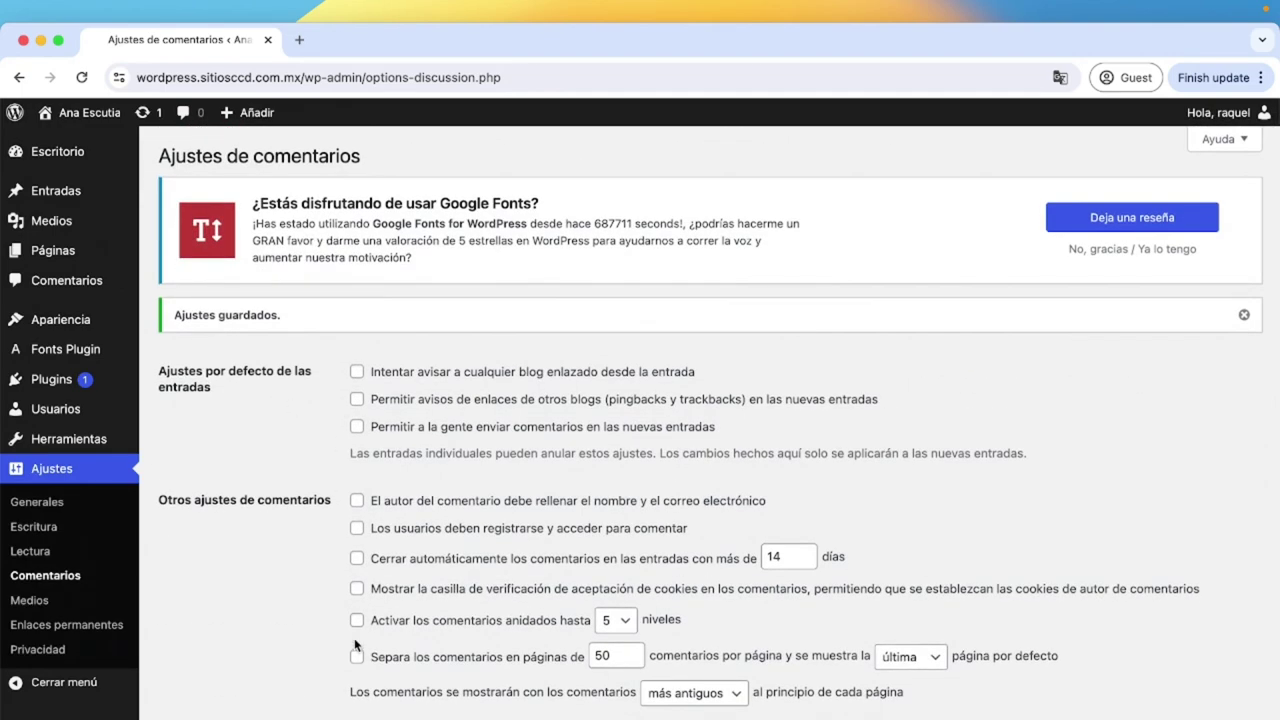
pyautogui.scroll(-15, 325, 657)
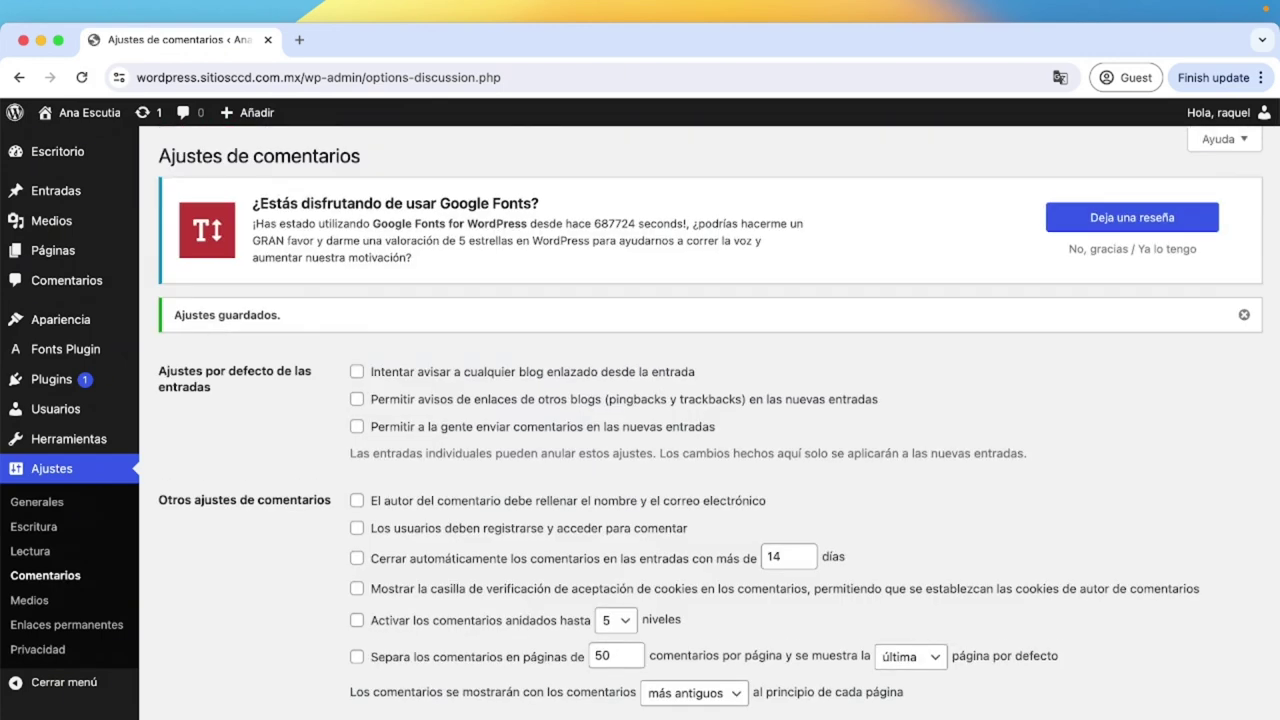
pyautogui.click(45, 600)
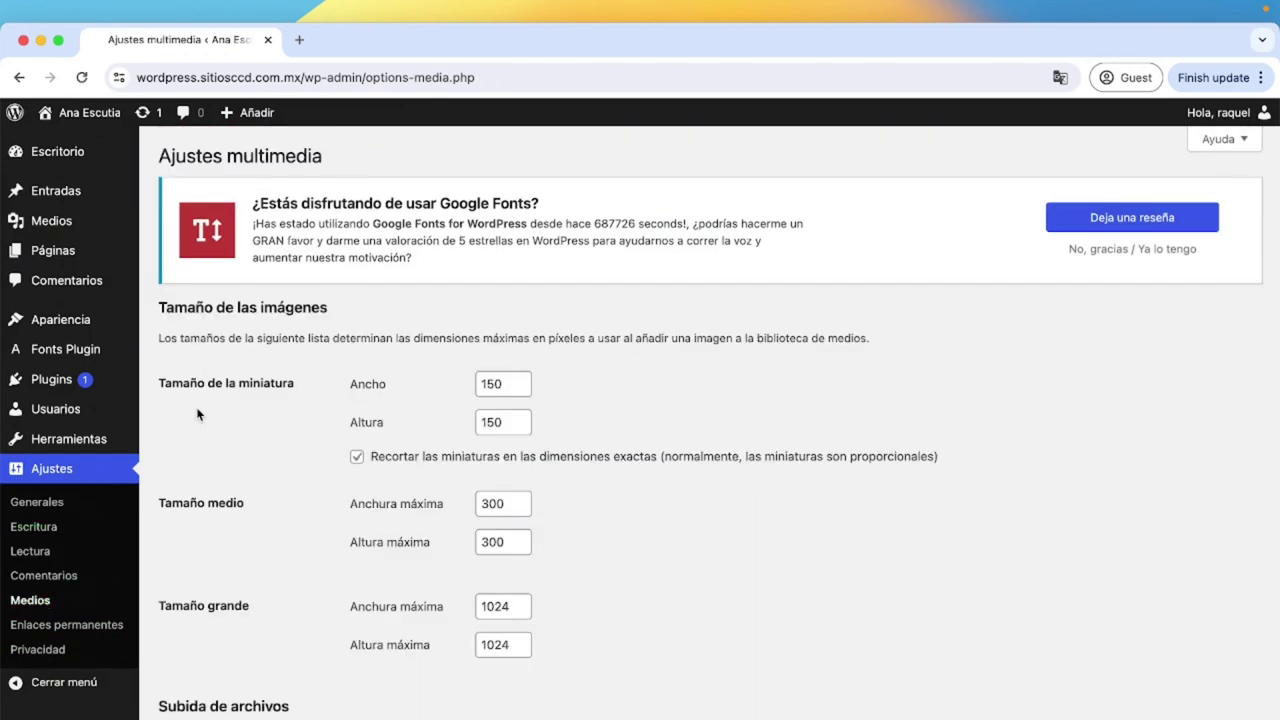
# Point out the thumbnail, medium and large image size settings.
pyautogui.moveTo(157, 383); pyautogui.dragTo(298, 384)
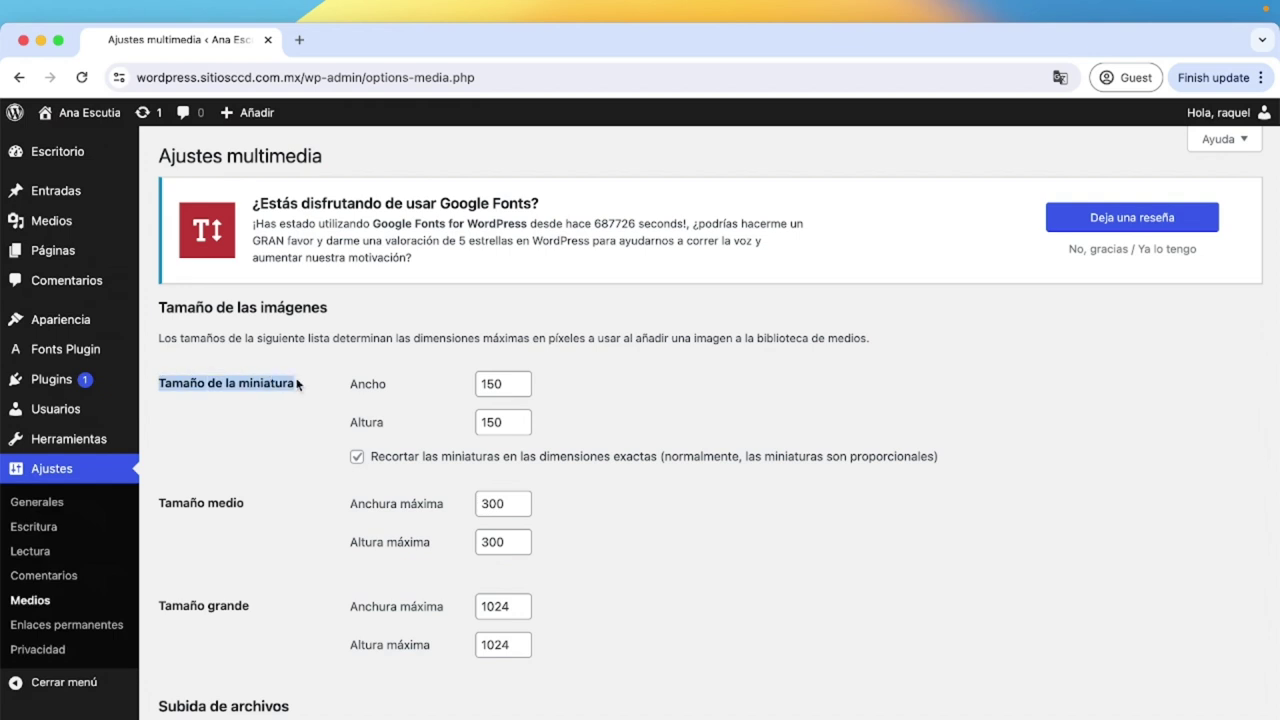
pyautogui.moveTo(157, 502); pyautogui.dragTo(244, 505)
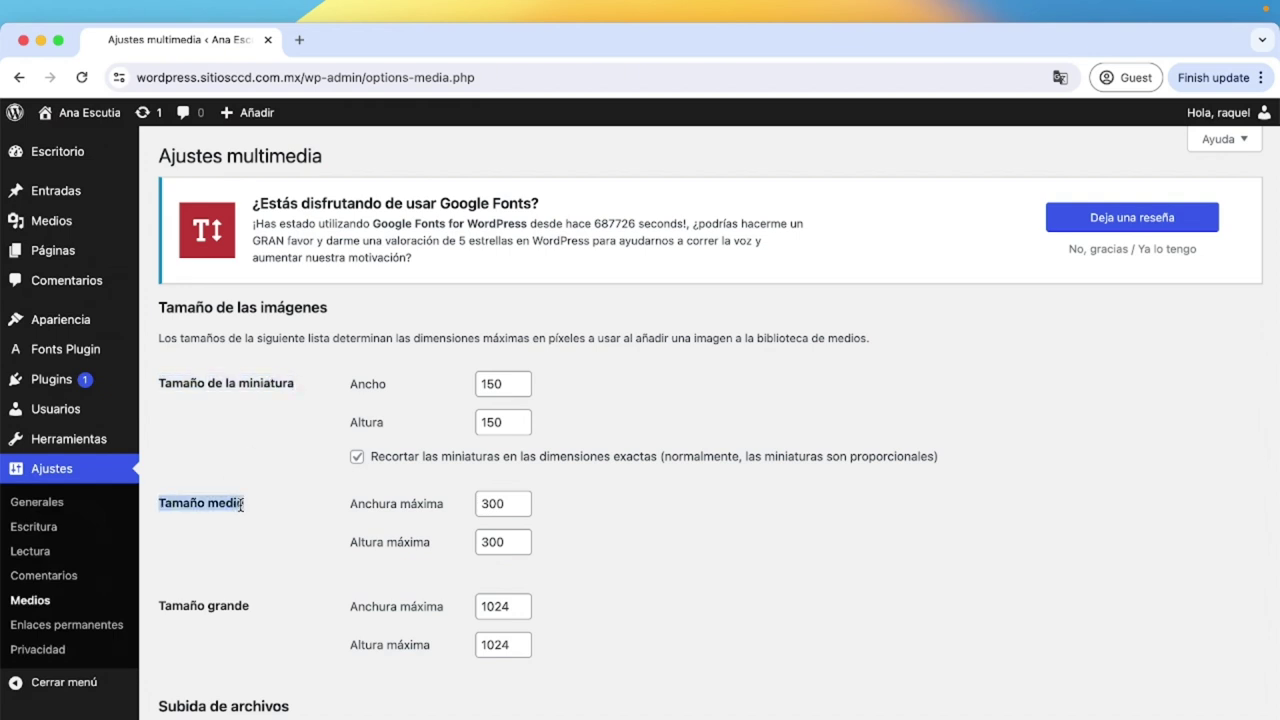
pyautogui.moveTo(156, 606); pyautogui.dragTo(254, 613)
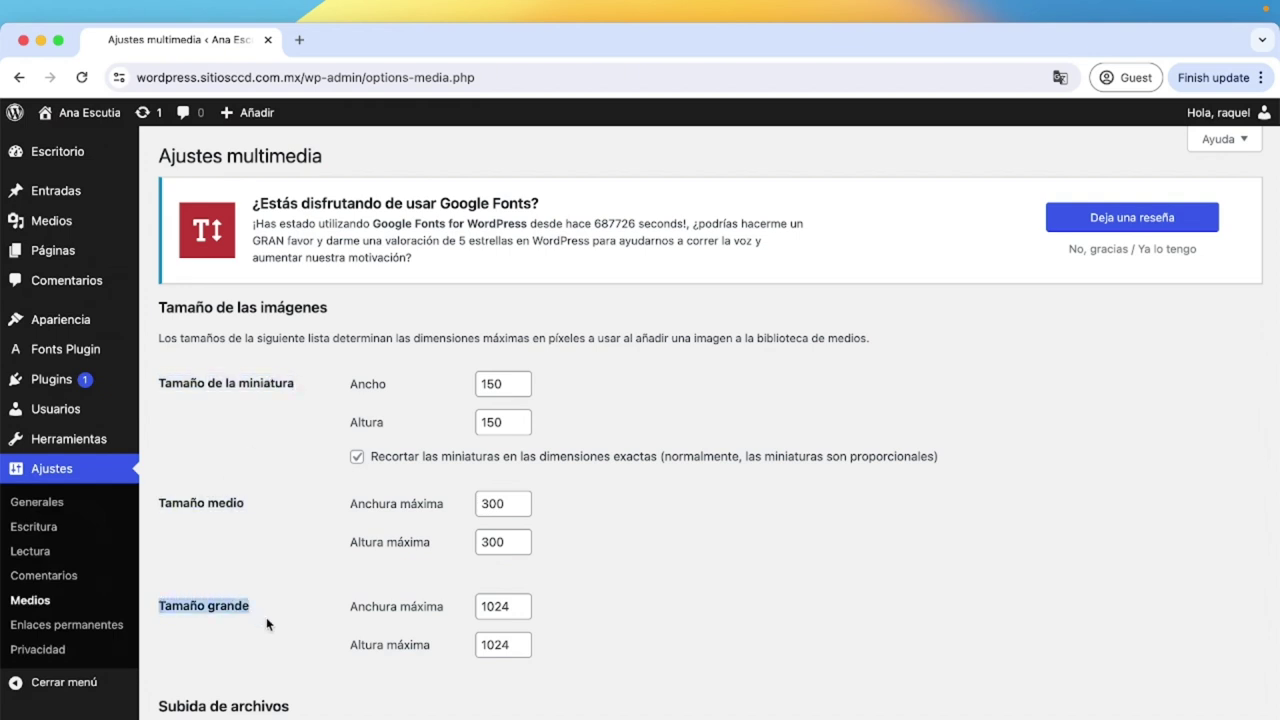
pyautogui.scroll(-2, 266, 624)
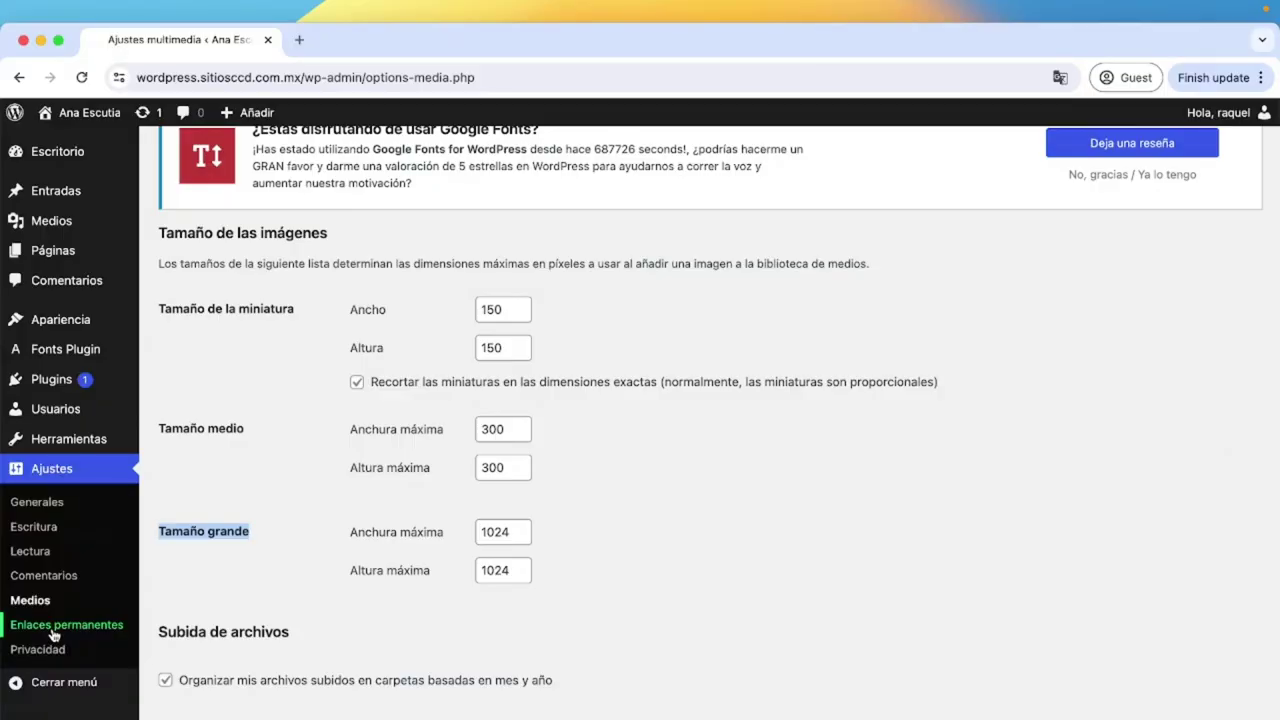
# Look over the permalink and privacy settings, then switch to the live site window.
pyautogui.click(53, 628)
pyautogui.scroll(-4, 239, 614)
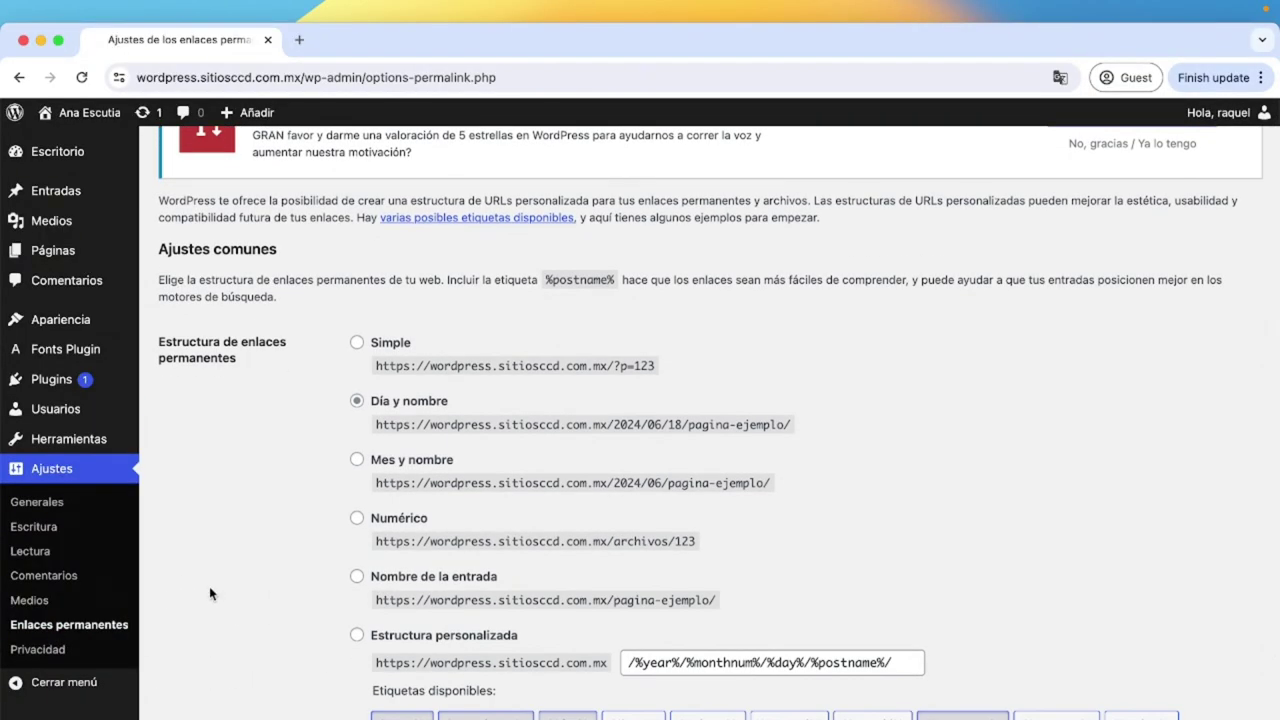
pyautogui.click(40, 650)
pyautogui.scroll(-1, 246, 611)
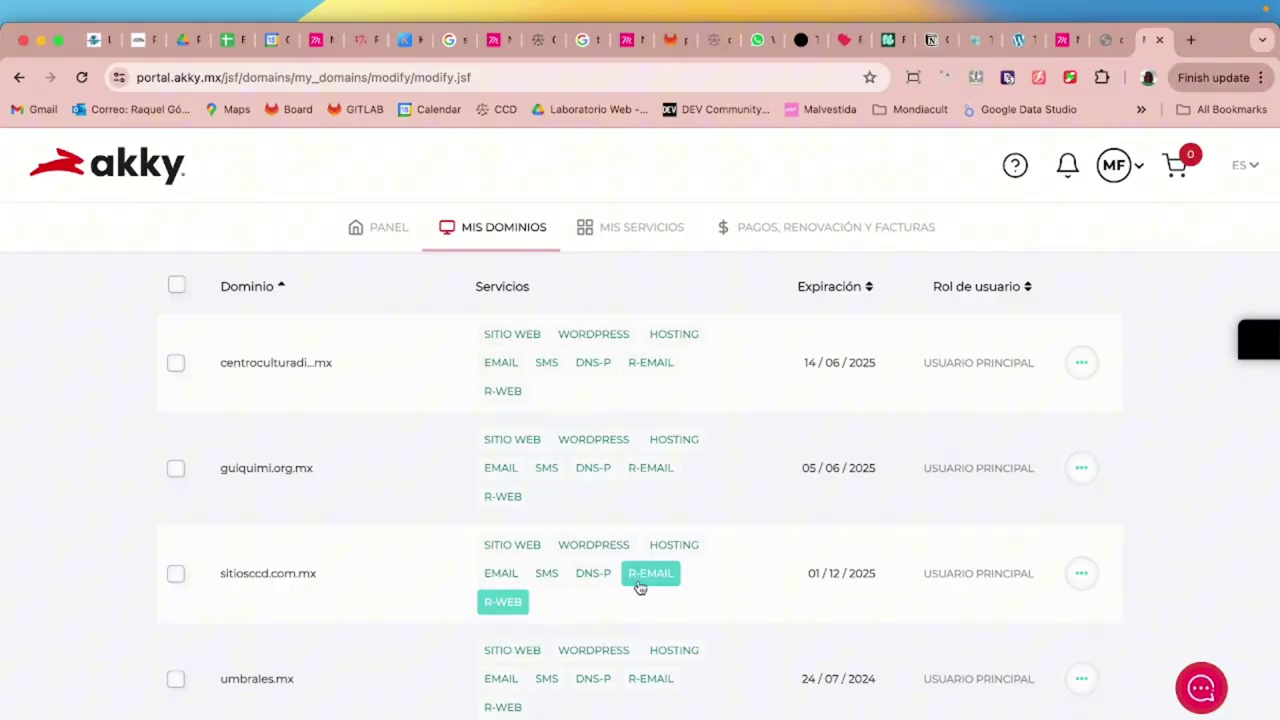
pyautogui.hotkey('ctrl', 'Right')
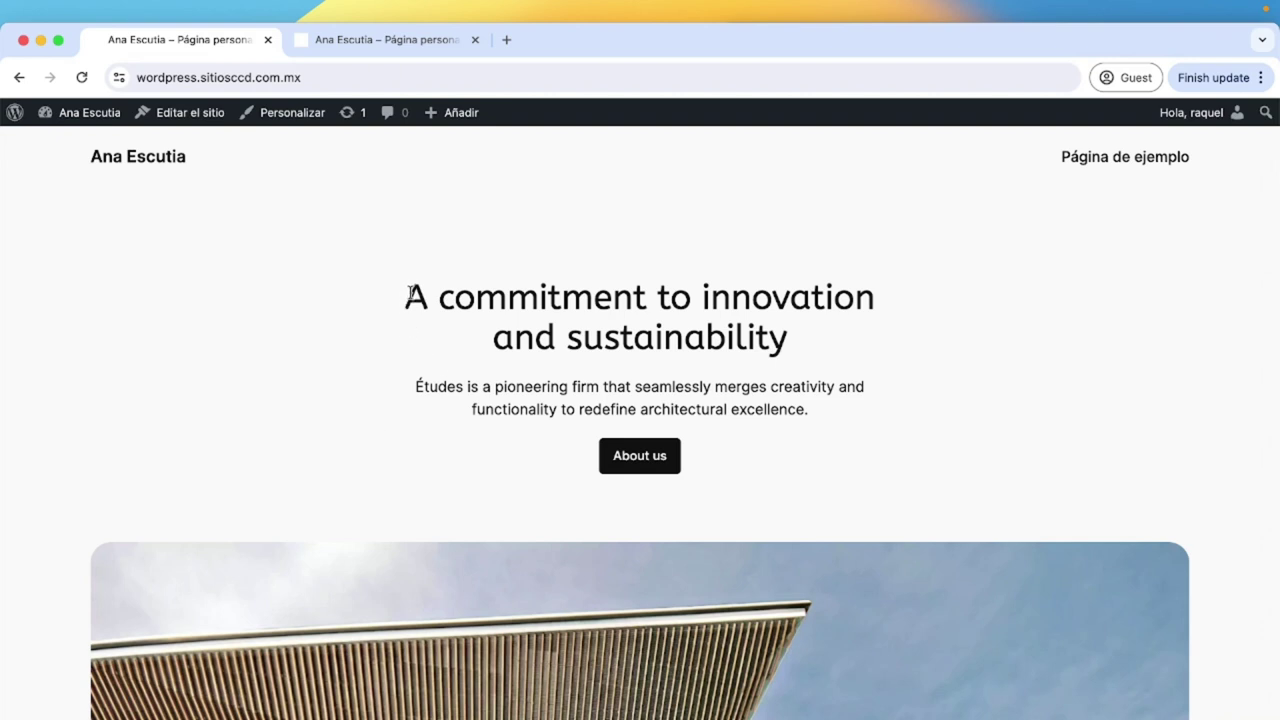
# Inspect the homepage's main heading in Chrome DevTools and enlarge the Elements panel.
pyautogui.rightClick(410, 295)
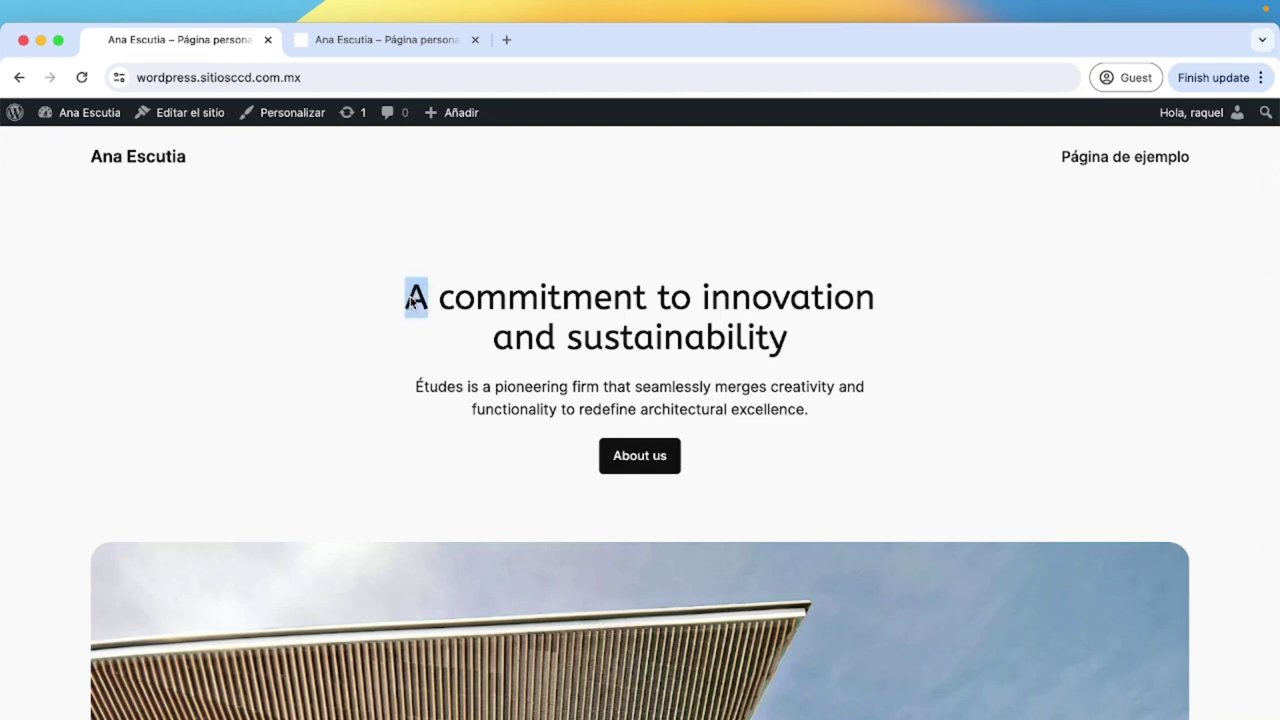
pyautogui.click(456, 466)
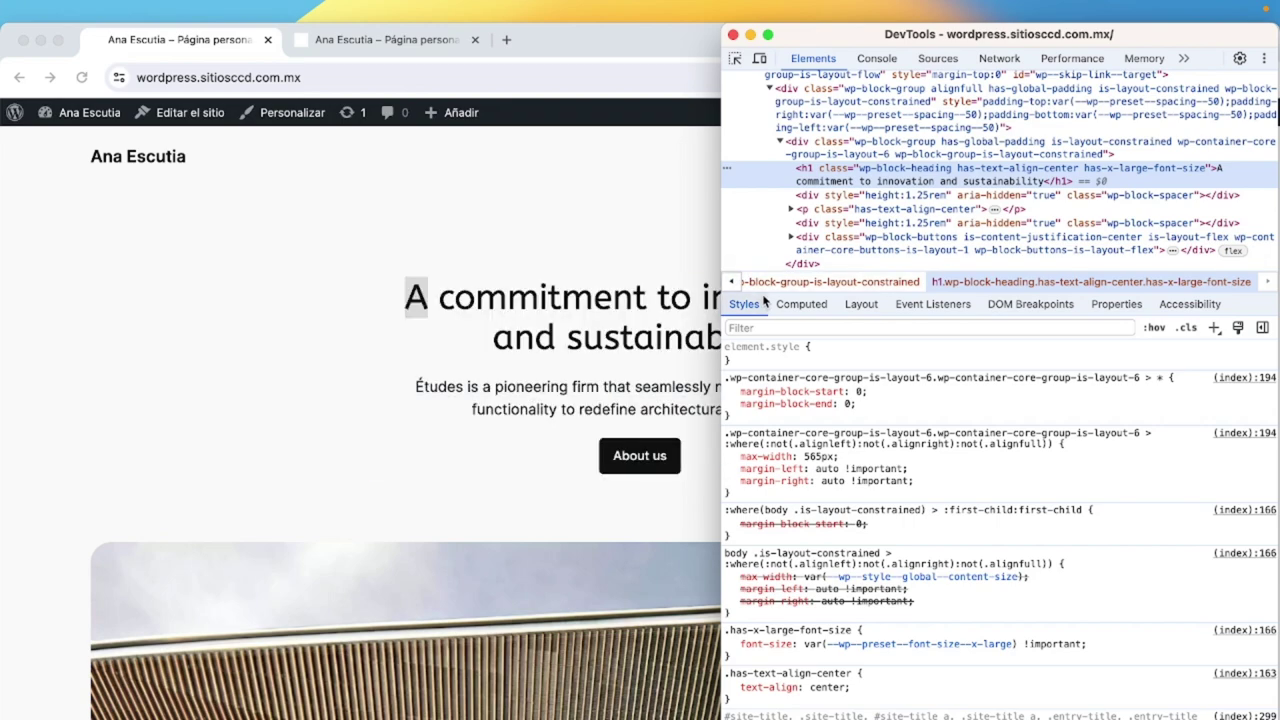
pyautogui.moveTo(760, 304); pyautogui.dragTo(760, 674)
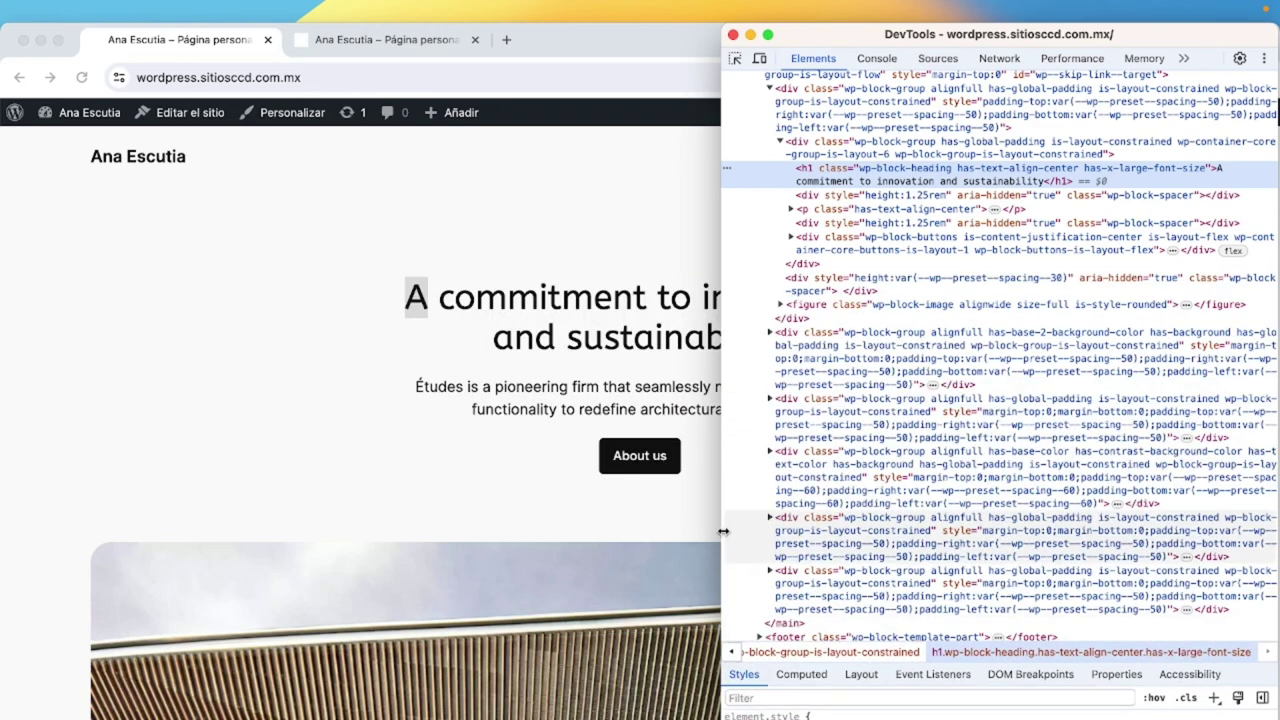
pyautogui.moveTo(723, 531); pyautogui.dragTo(398, 531)
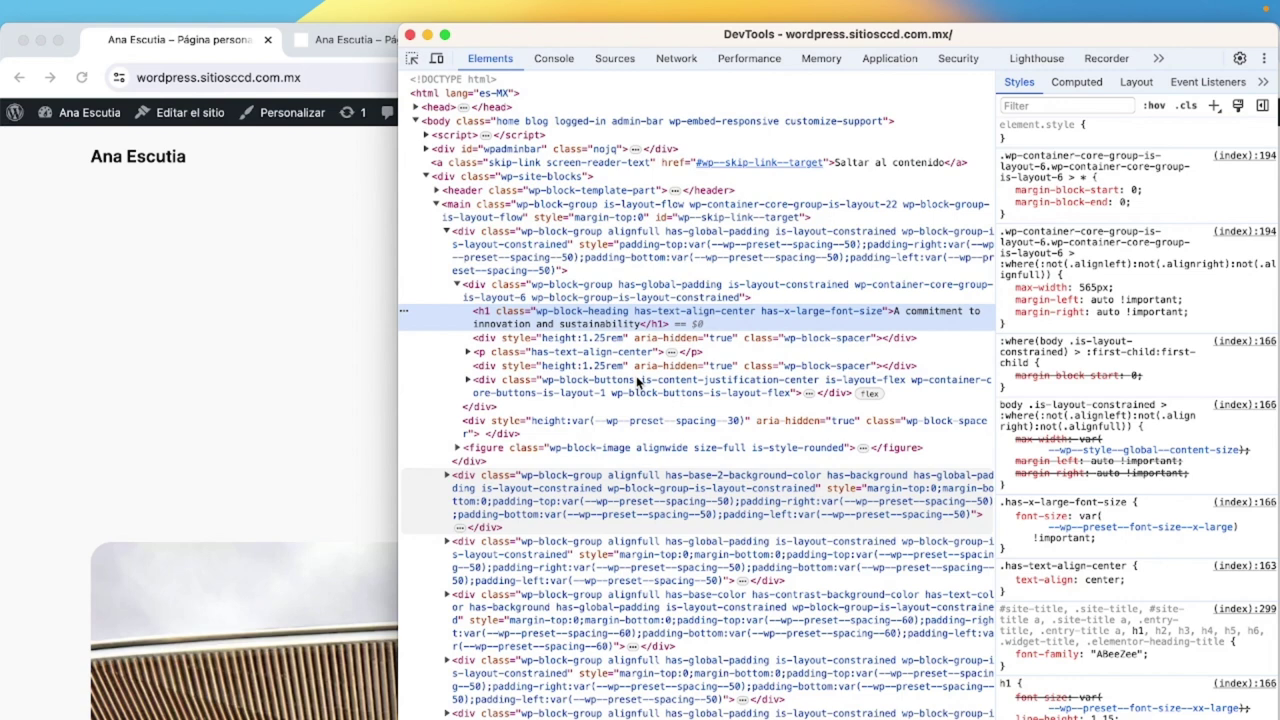
# Collapse and re-expand the main element, then expand the centred paragraph to reveal its text.
pyautogui.click(436, 205)
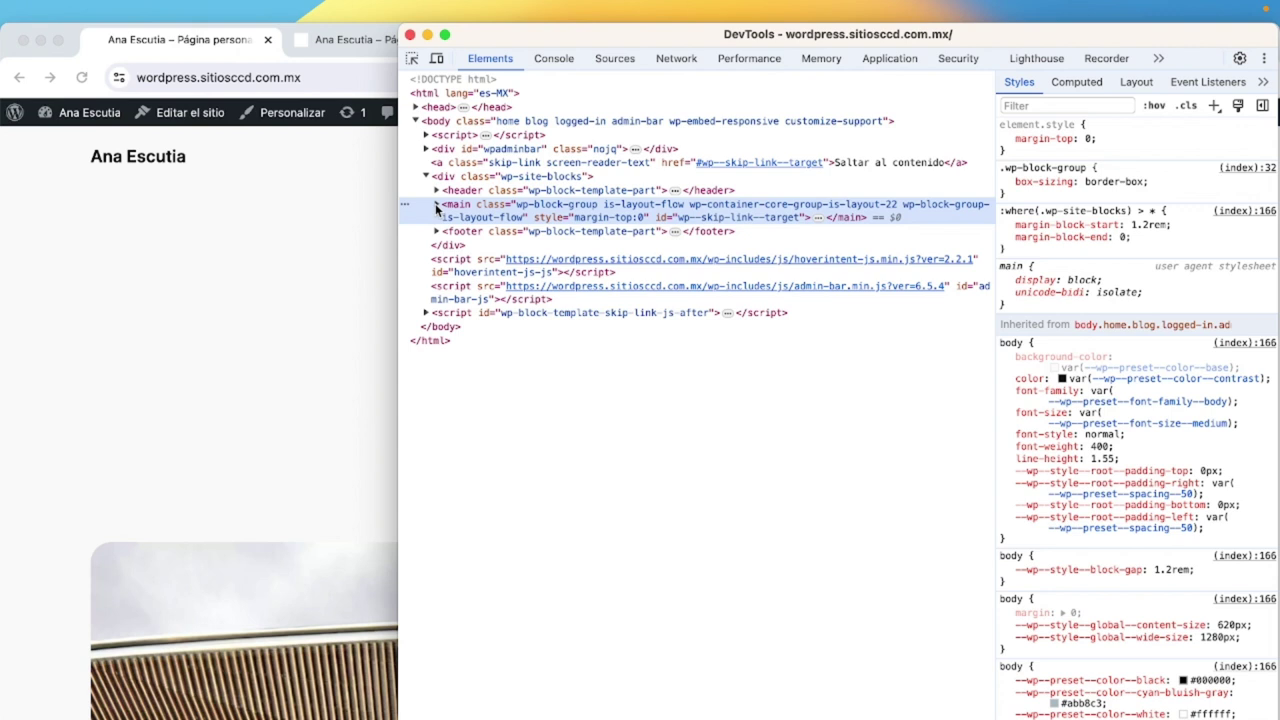
pyautogui.click(436, 205)
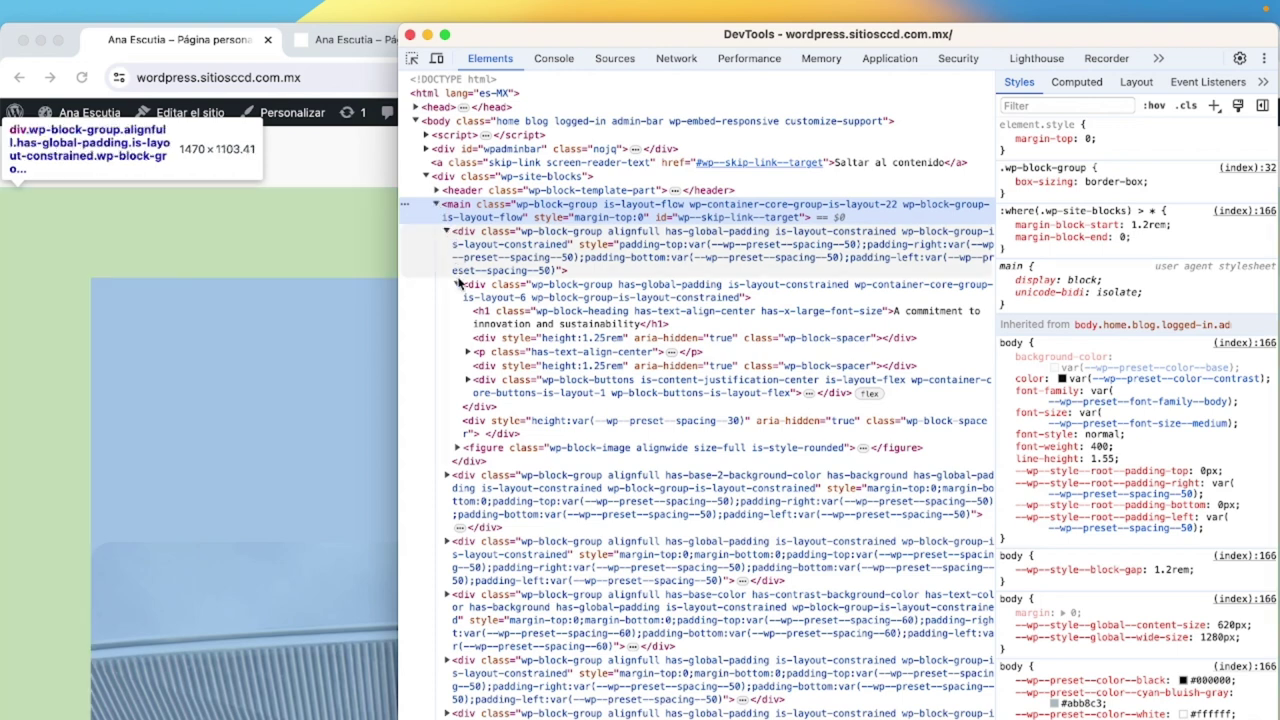
pyautogui.click(470, 353)
pyautogui.click(468, 353)
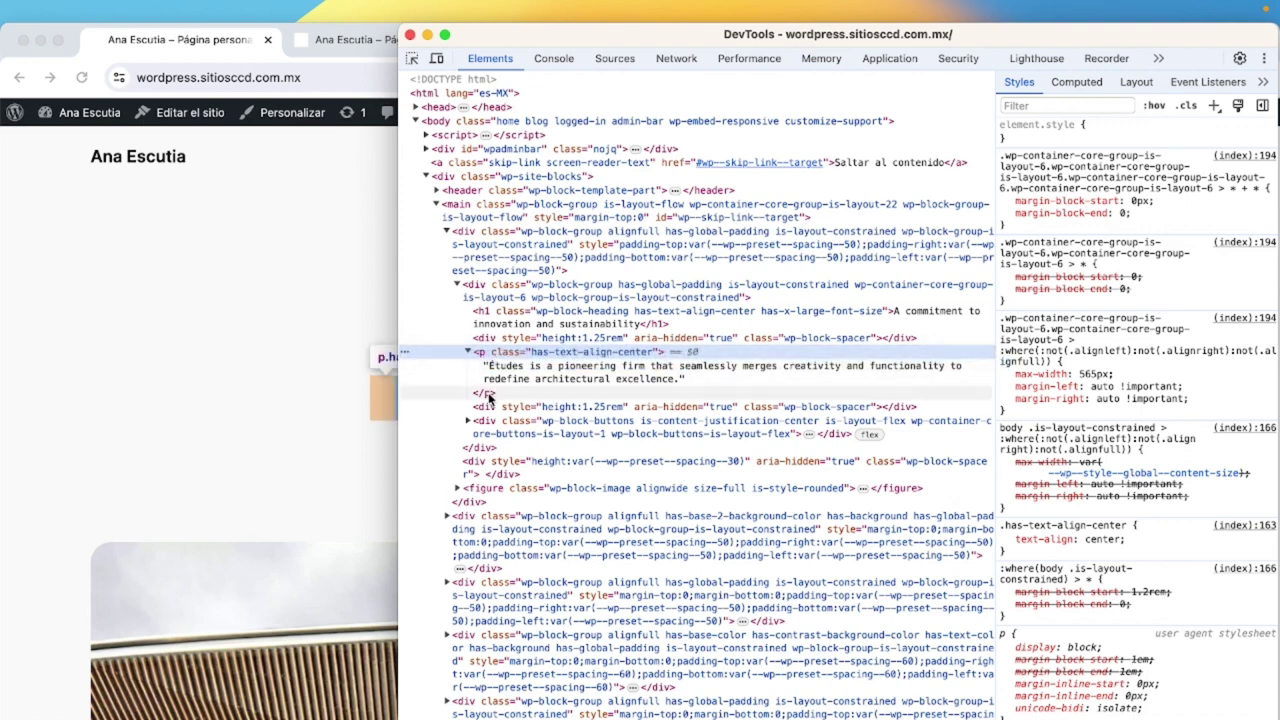
pyautogui.click(487, 394)
pyautogui.moveTo(398, 394); pyautogui.dragTo(618, 380)
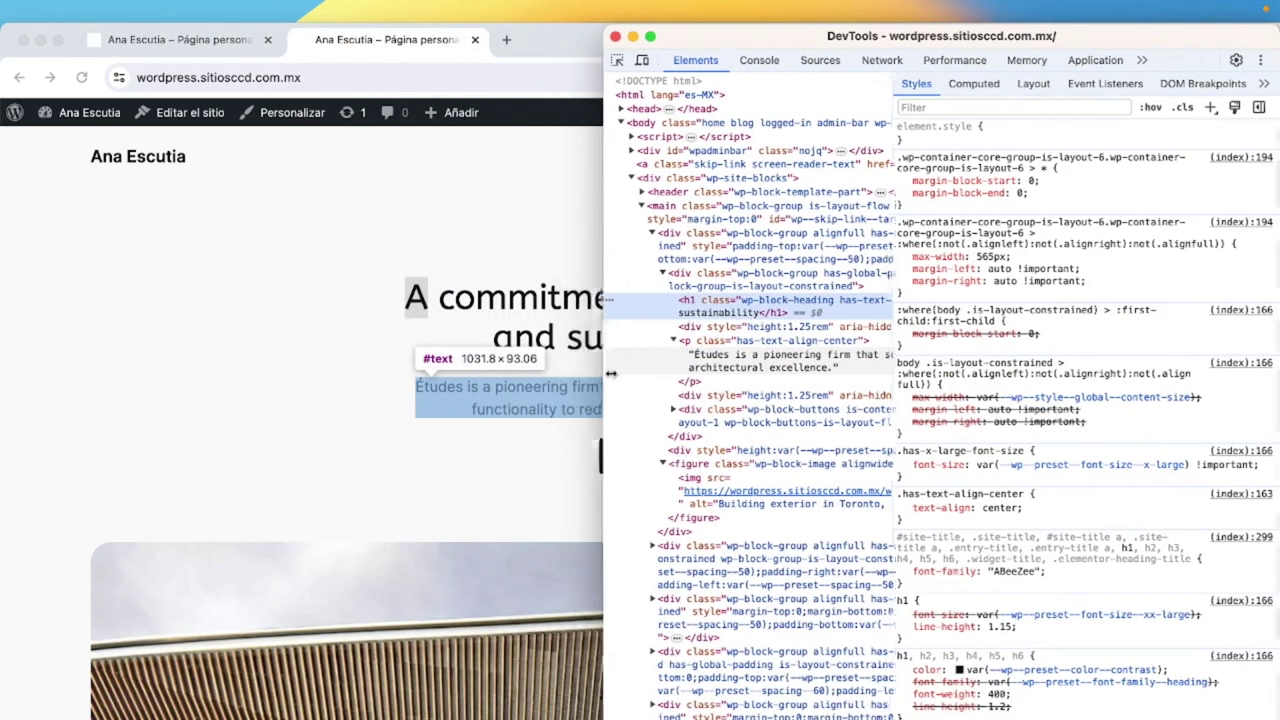
# Give the main heading an inline color: coral style.
pyautogui.click(772, 313)
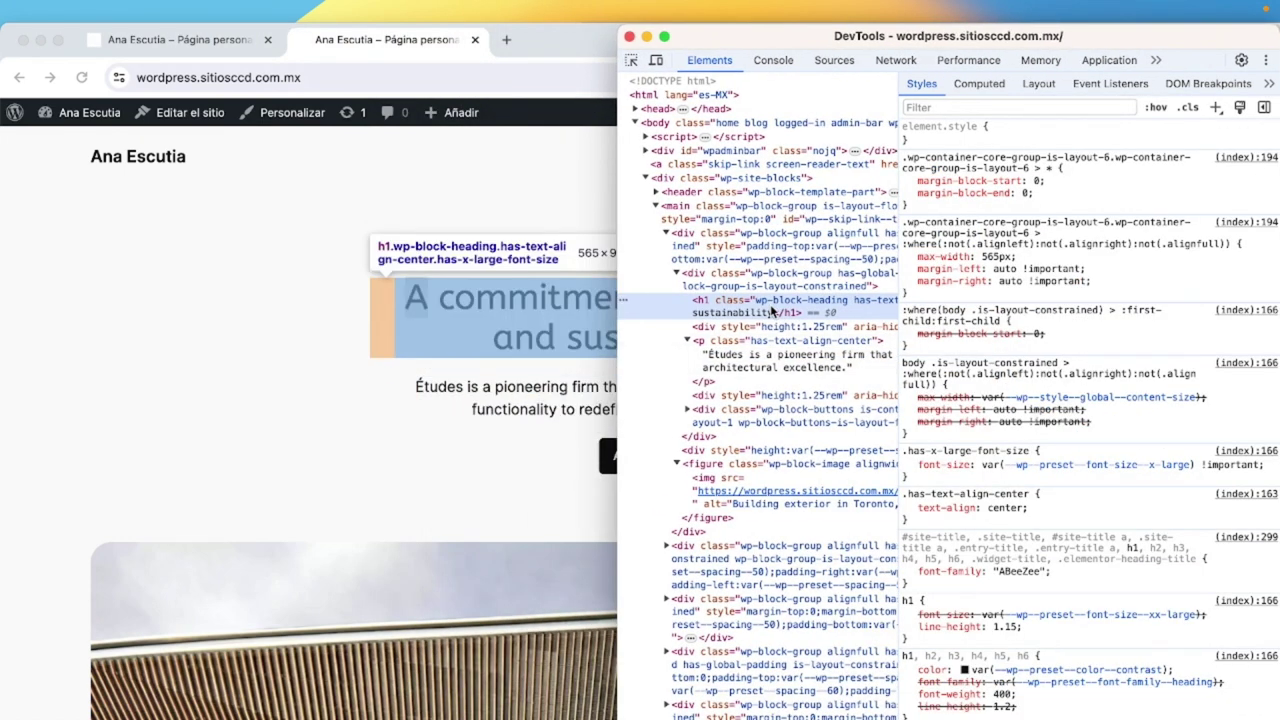
pyautogui.click(1008, 128)
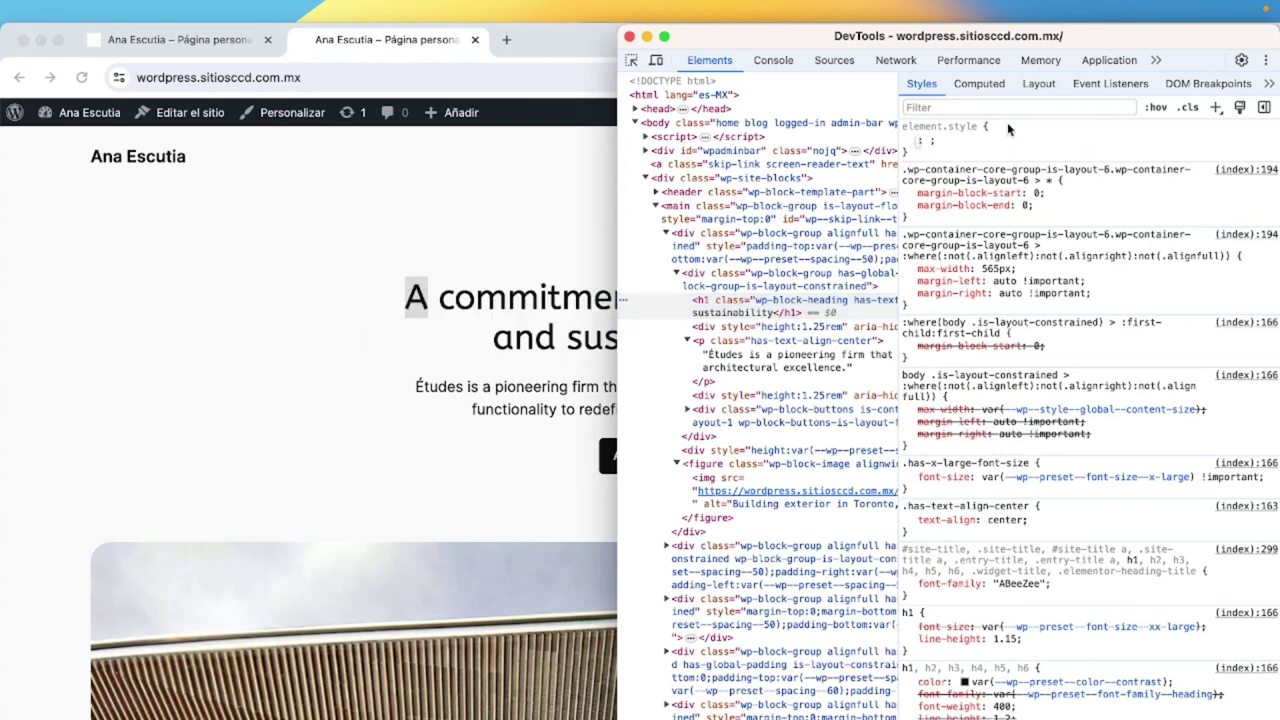
pyautogui.write('color:')
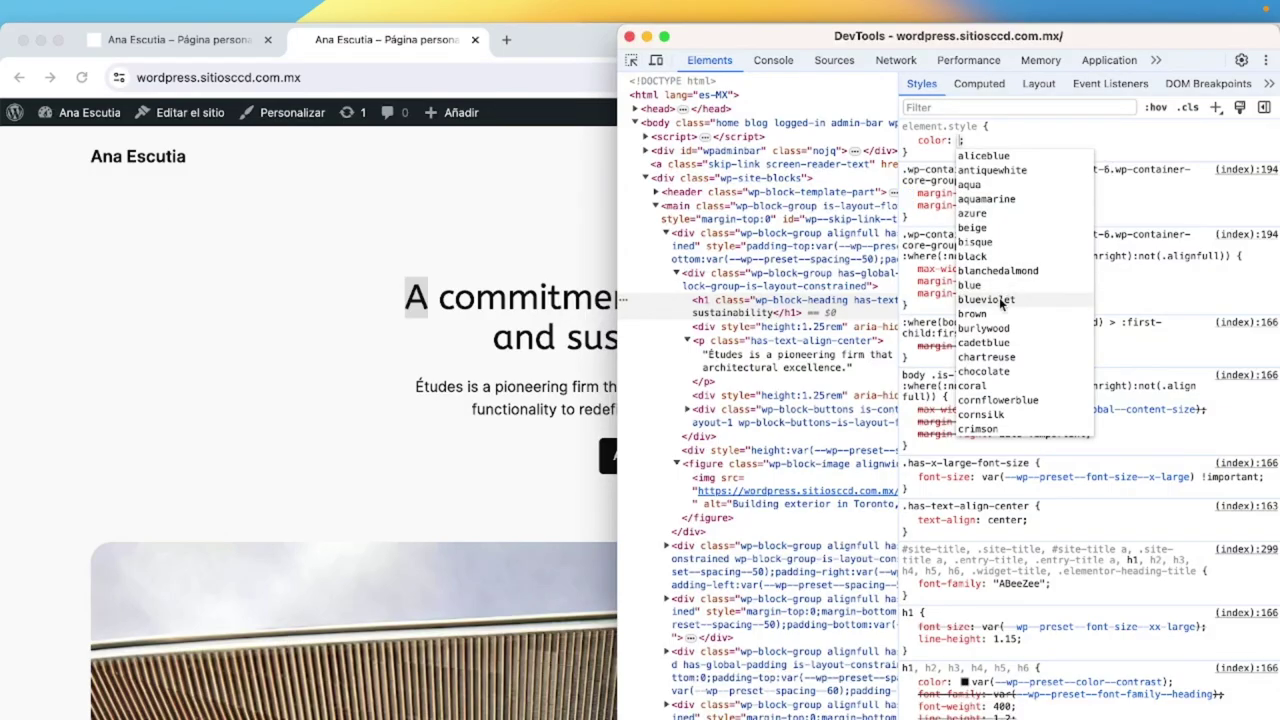
pyautogui.click(978, 386)
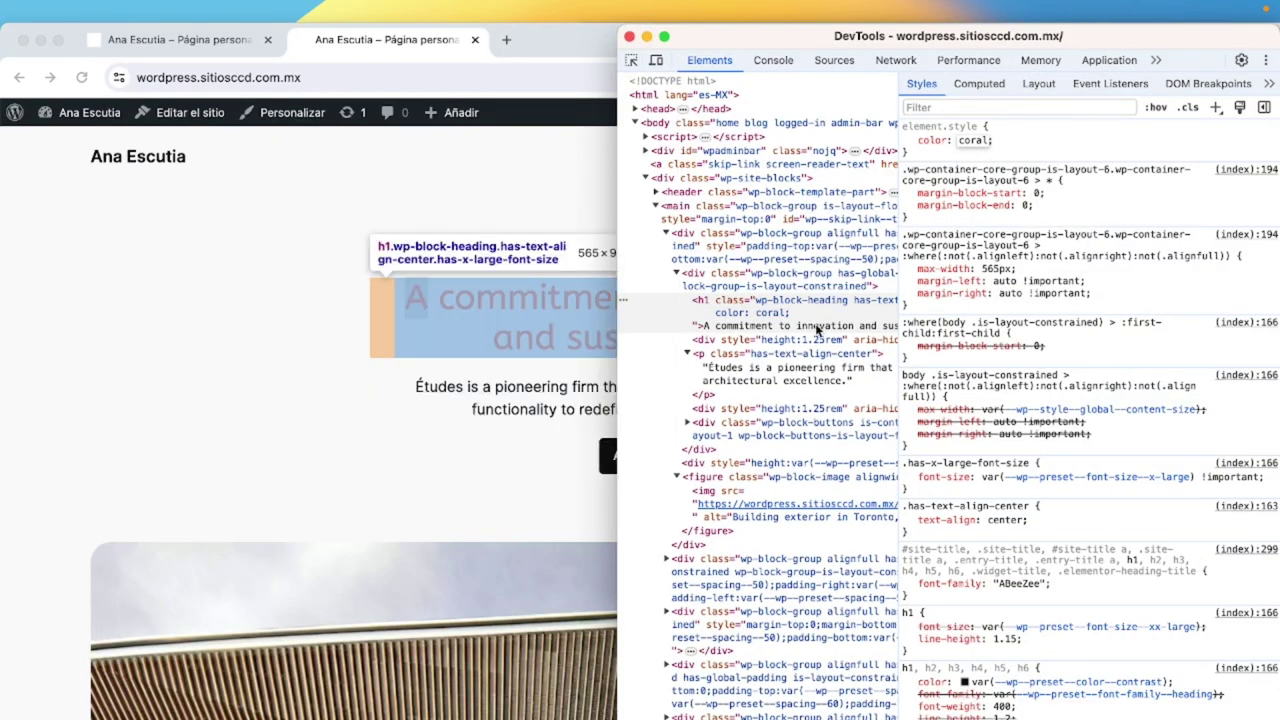
# Add font-size: 4rem to the heading's inline style and mark it !important.
pyautogui.click(1028, 150)
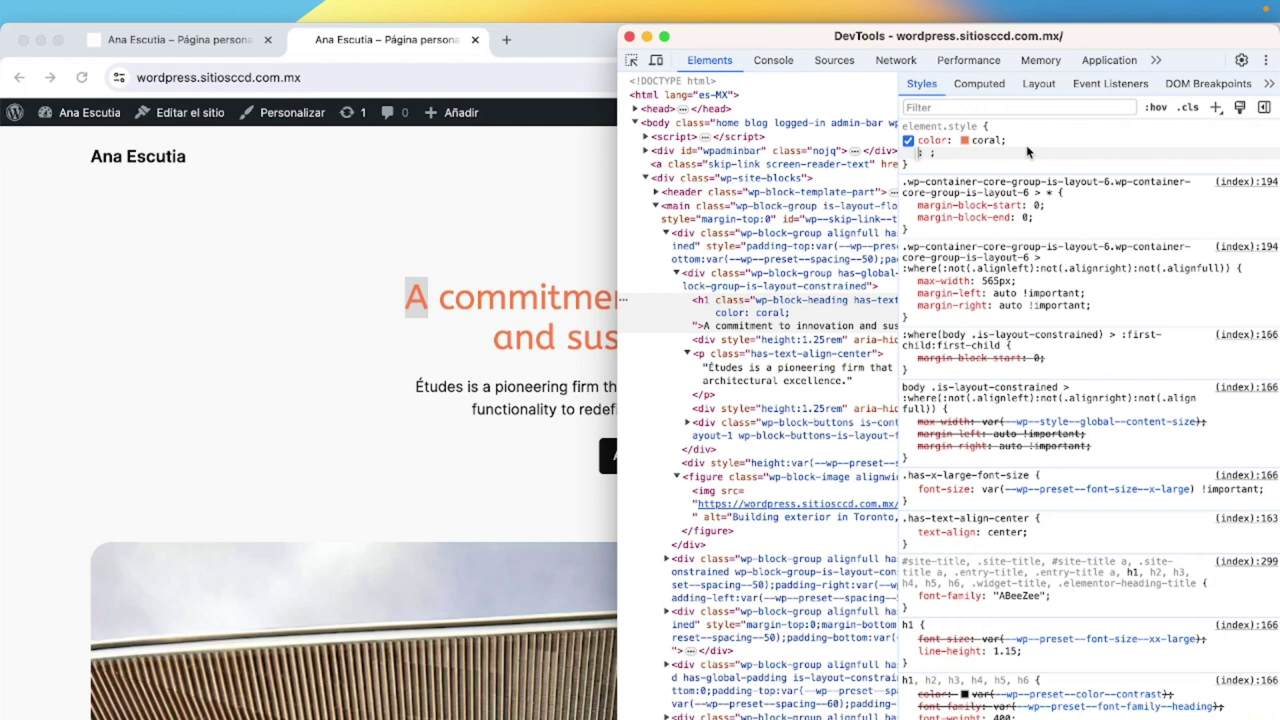
pyautogui.write('fon')
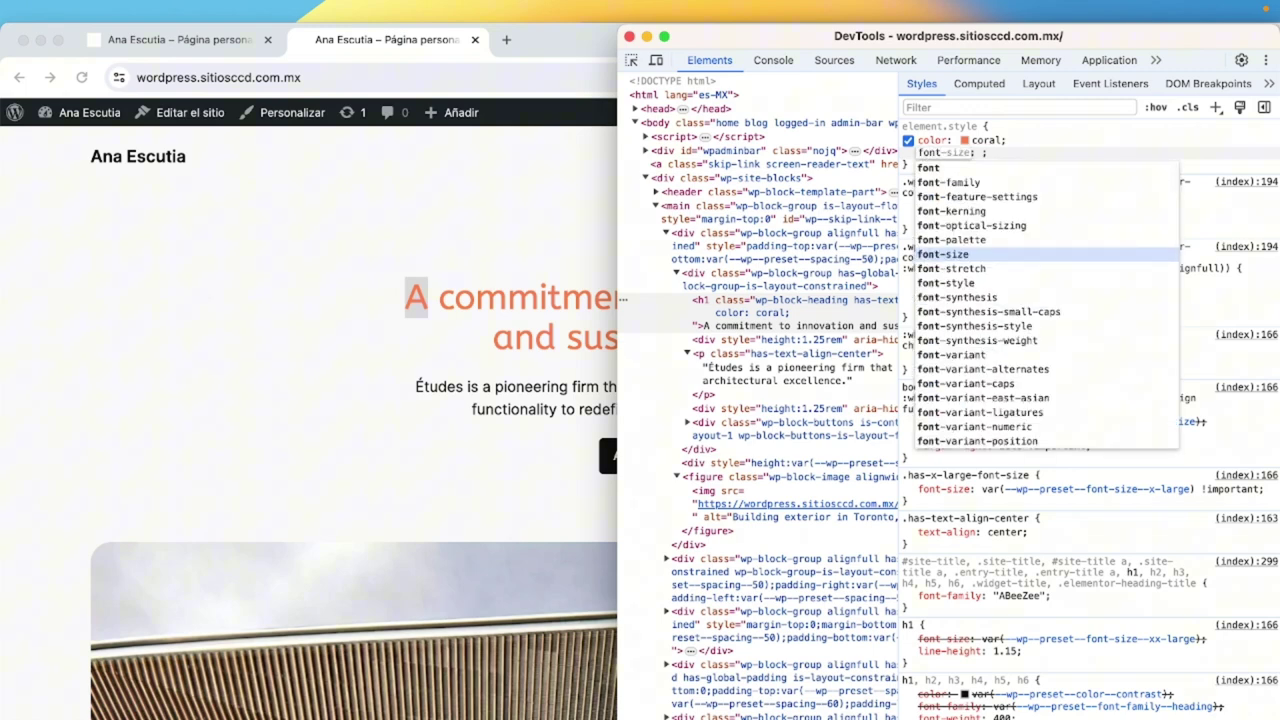
pyautogui.press('Tab')
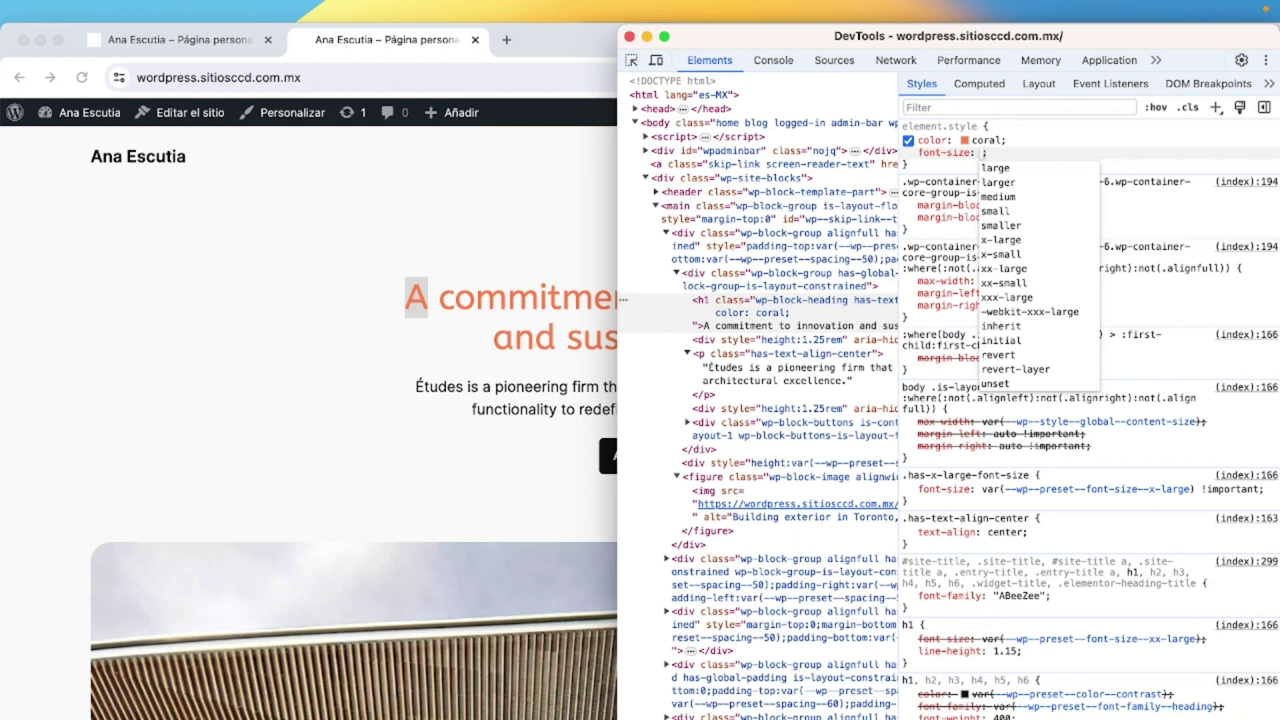
pyautogui.write('4re')
pyautogui.write('m')
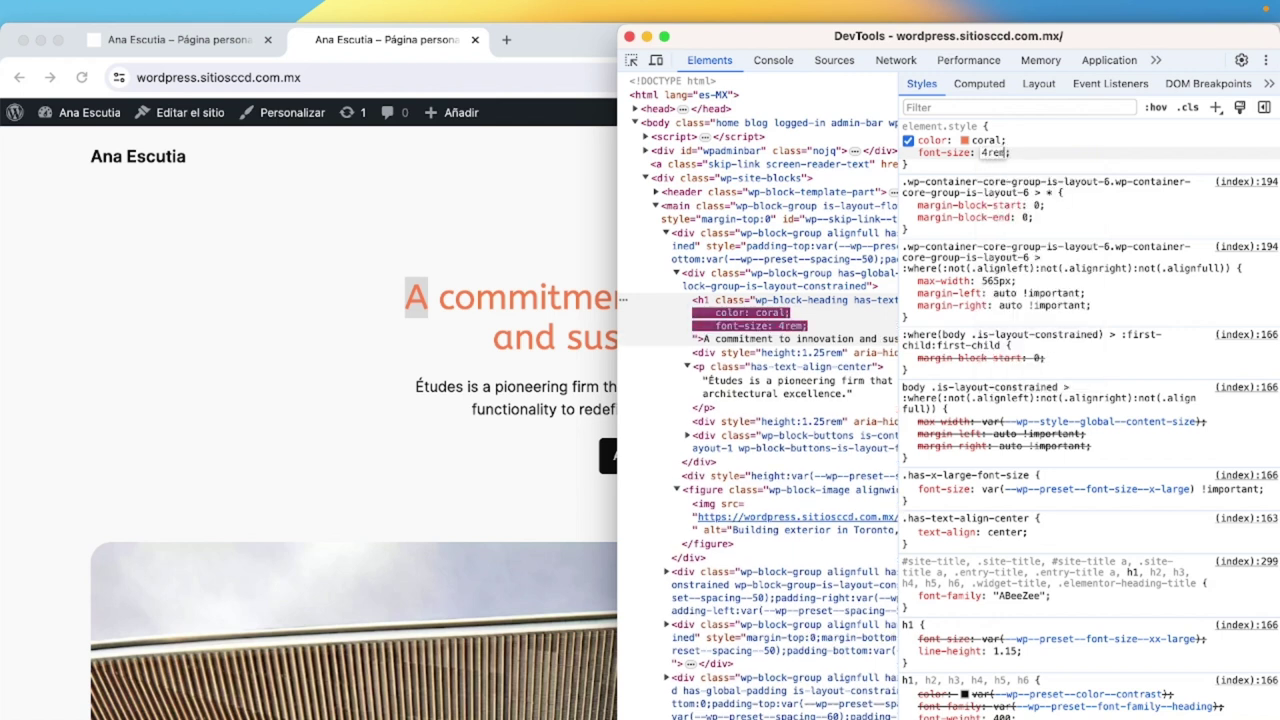
pyautogui.press('Return')
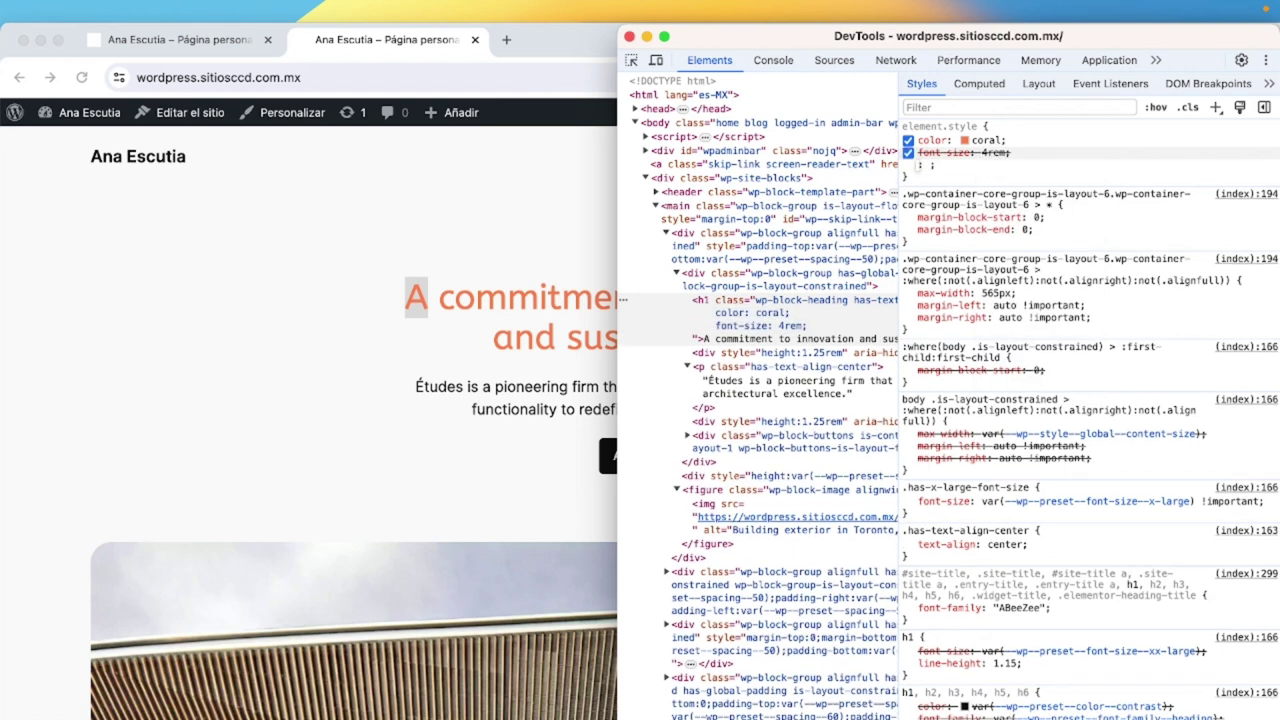
pyautogui.click(997, 153)
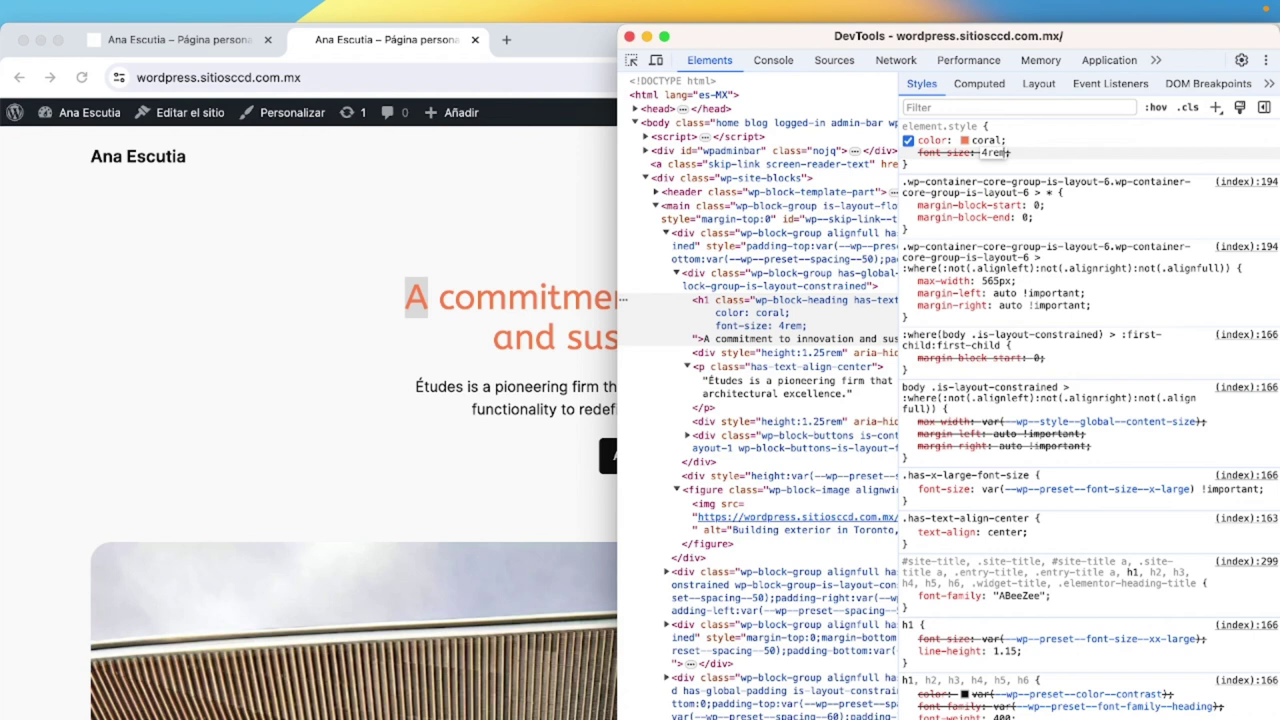
pyautogui.write('!importan')
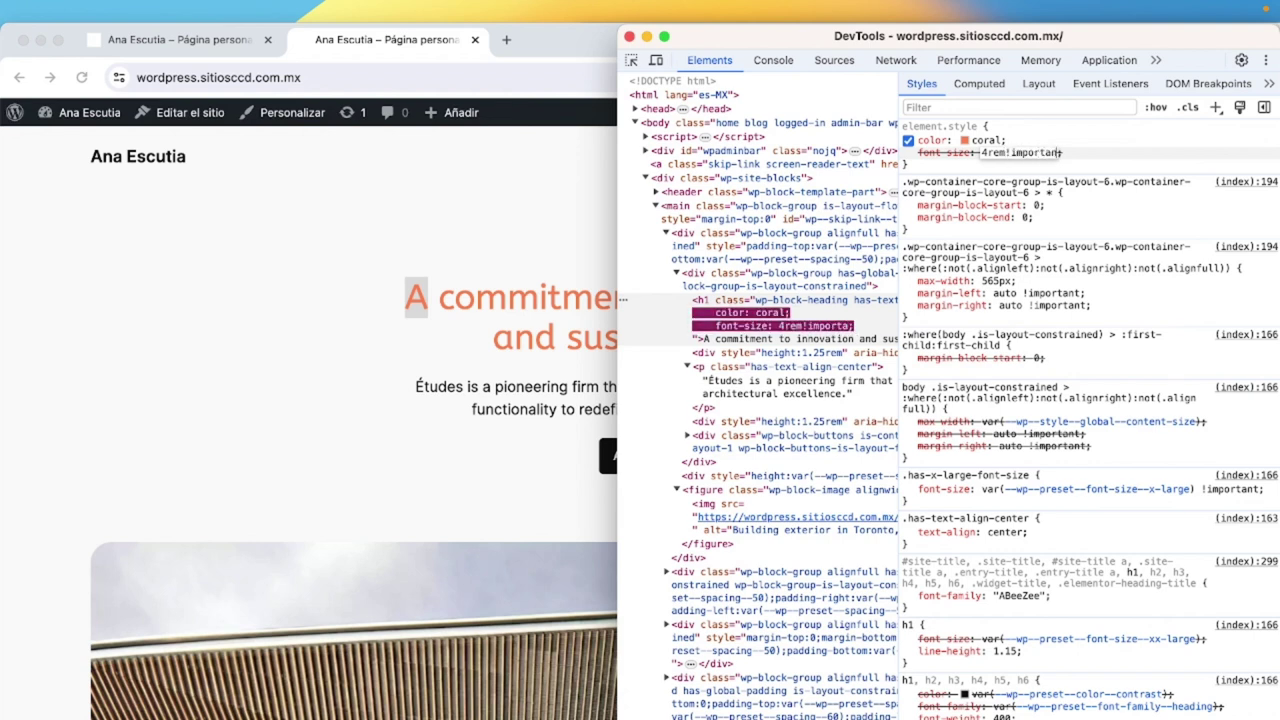
pyautogui.write('t')
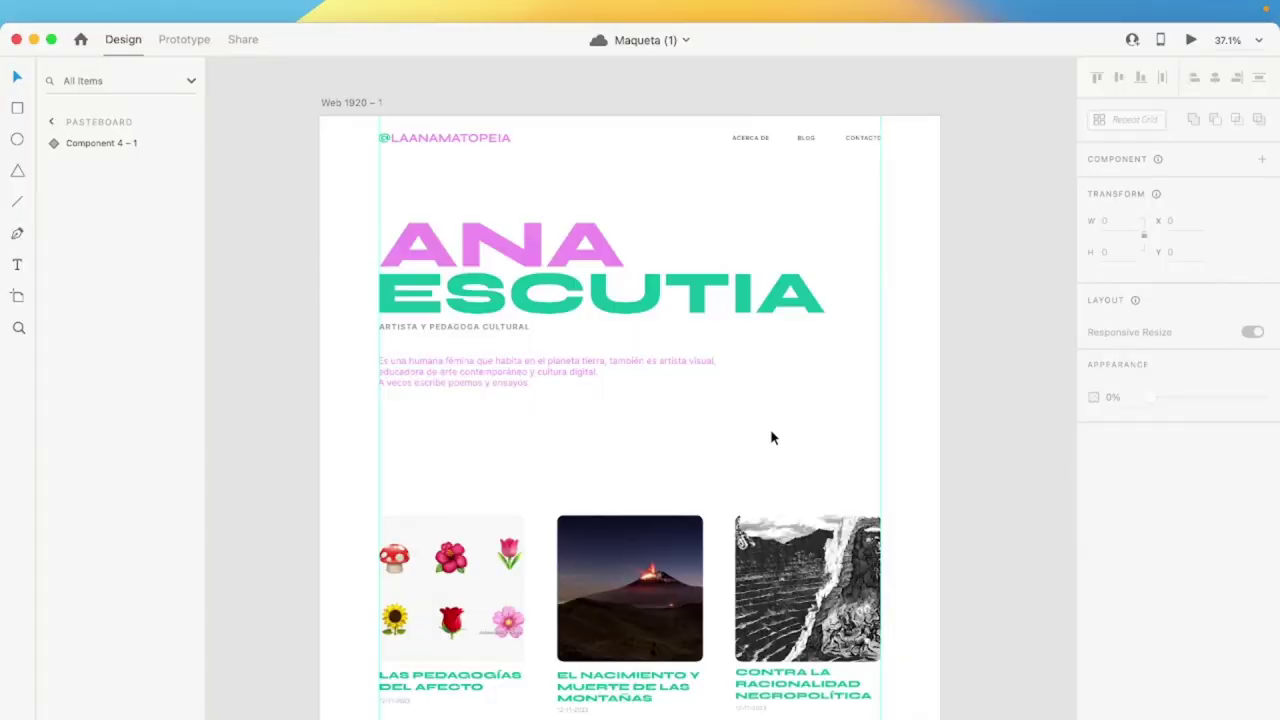
# Select the header, then the green footer, to read its 1814 × 436 size and 40 px corners.
pyautogui.scroll(-3, 770, 437)
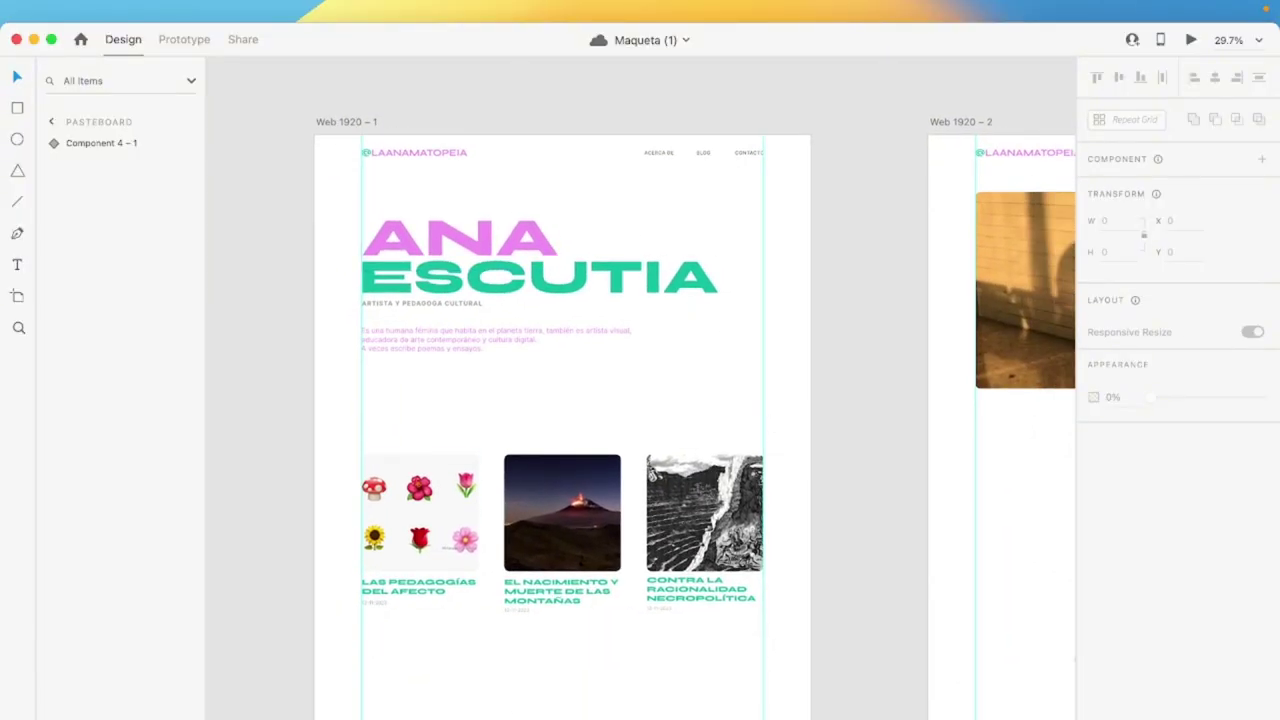
pyautogui.scroll(-3, 557, 393)
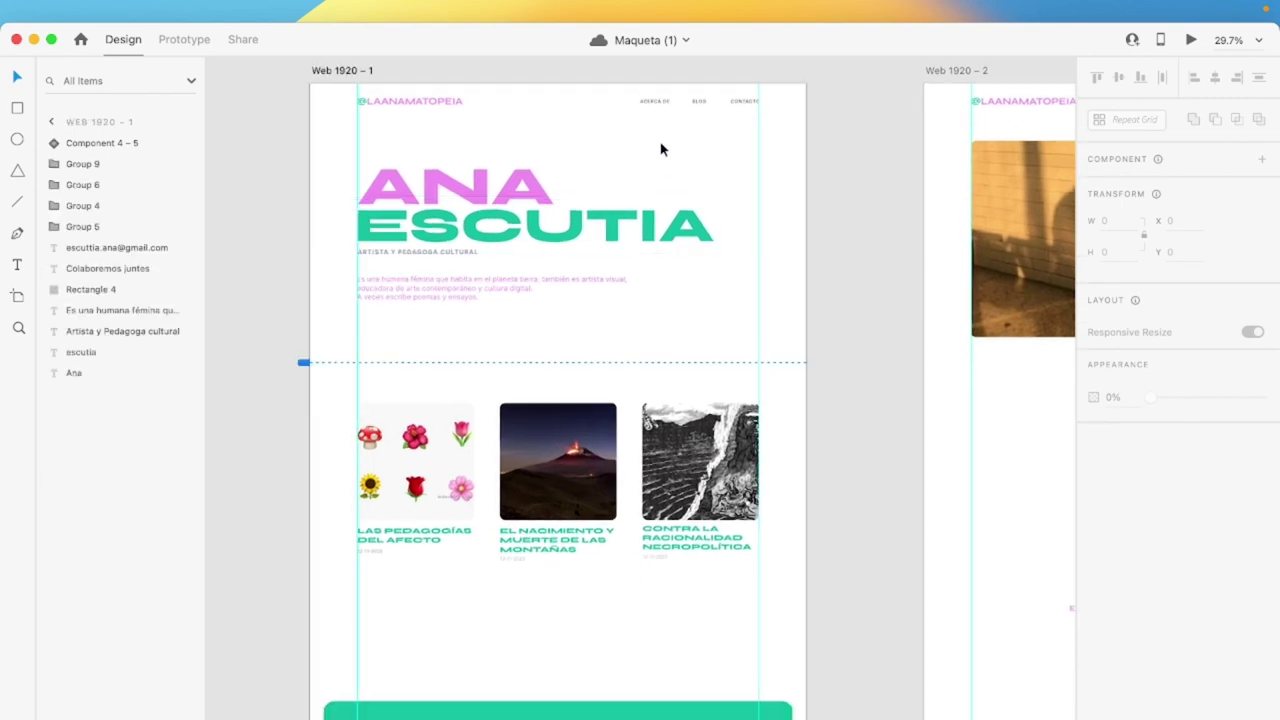
pyautogui.hscroll(10, 660, 150)
pyautogui.hscroll(-3, 660, 150)
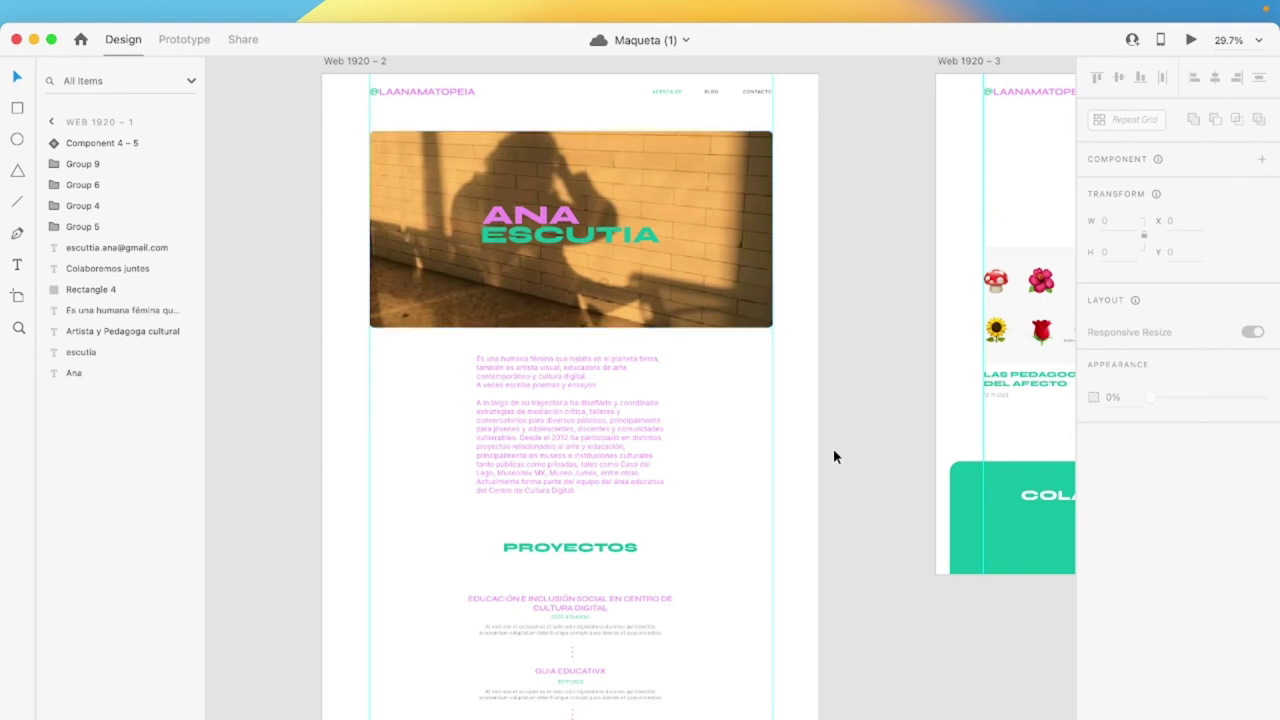
pyautogui.hscroll(3, 835, 457)
pyautogui.hscroll(4, 835, 457)
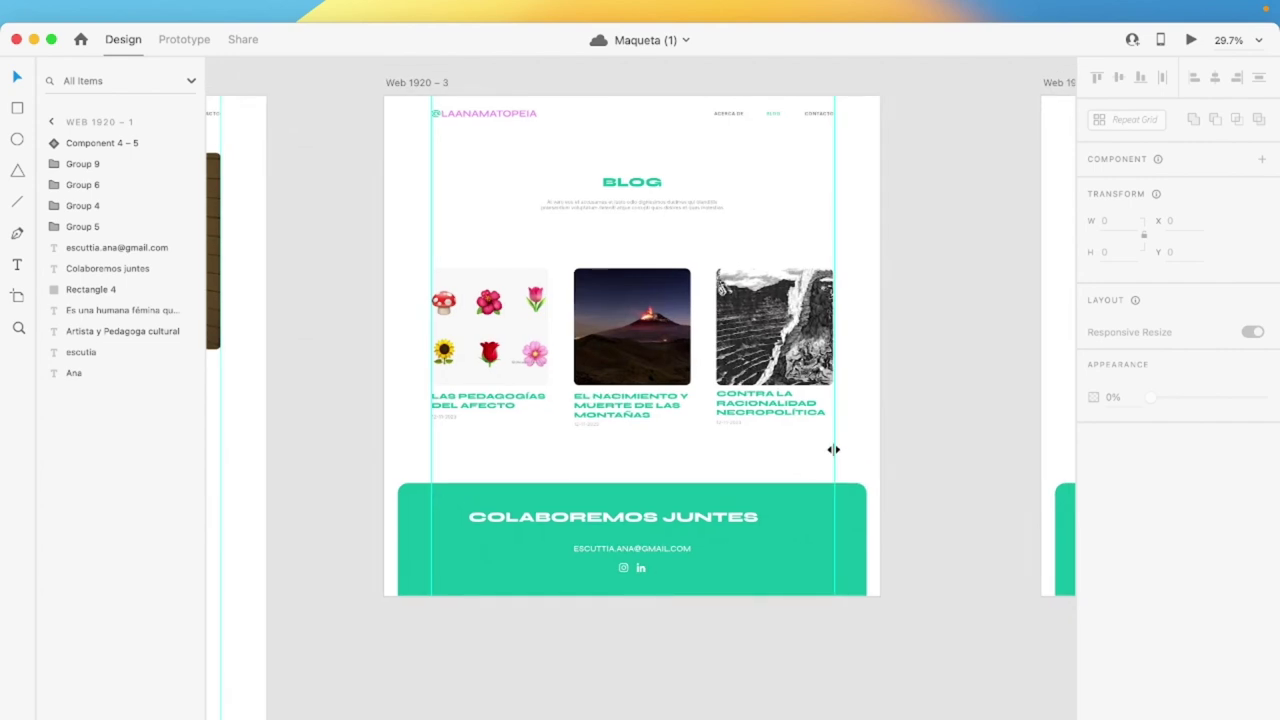
pyautogui.hscroll(8, 833, 449)
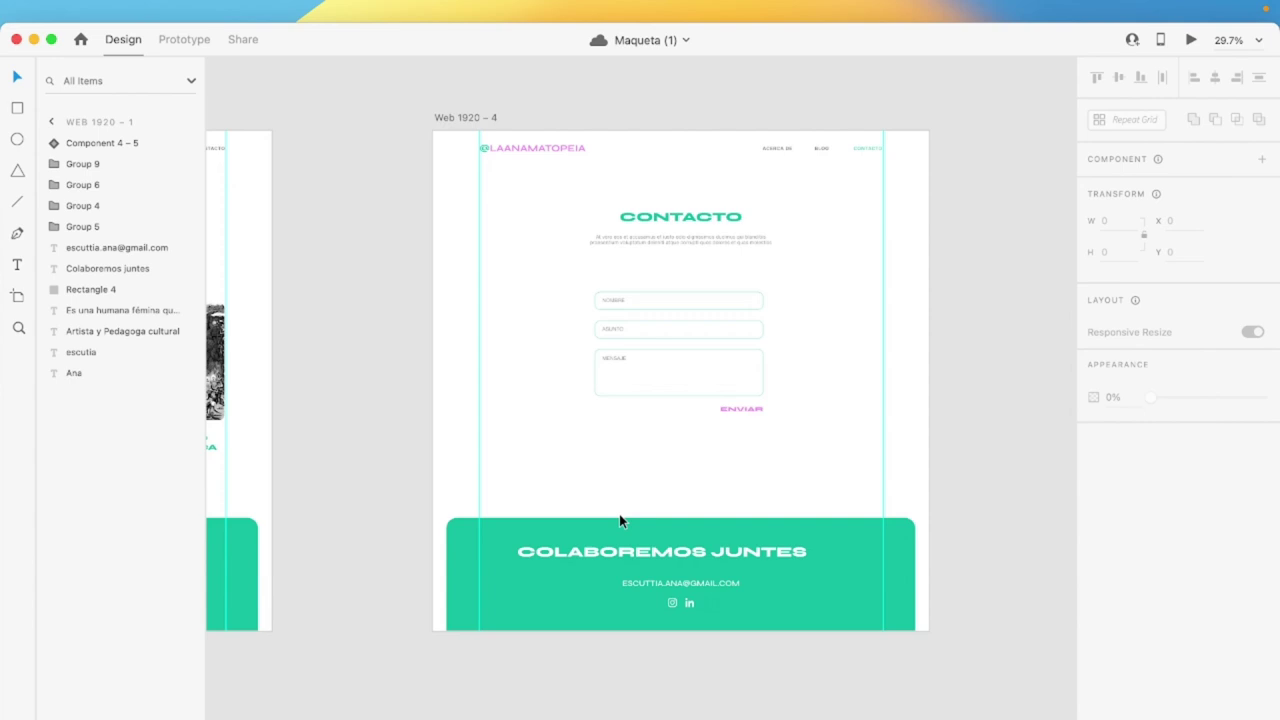
pyautogui.hscroll(-20, 619, 514)
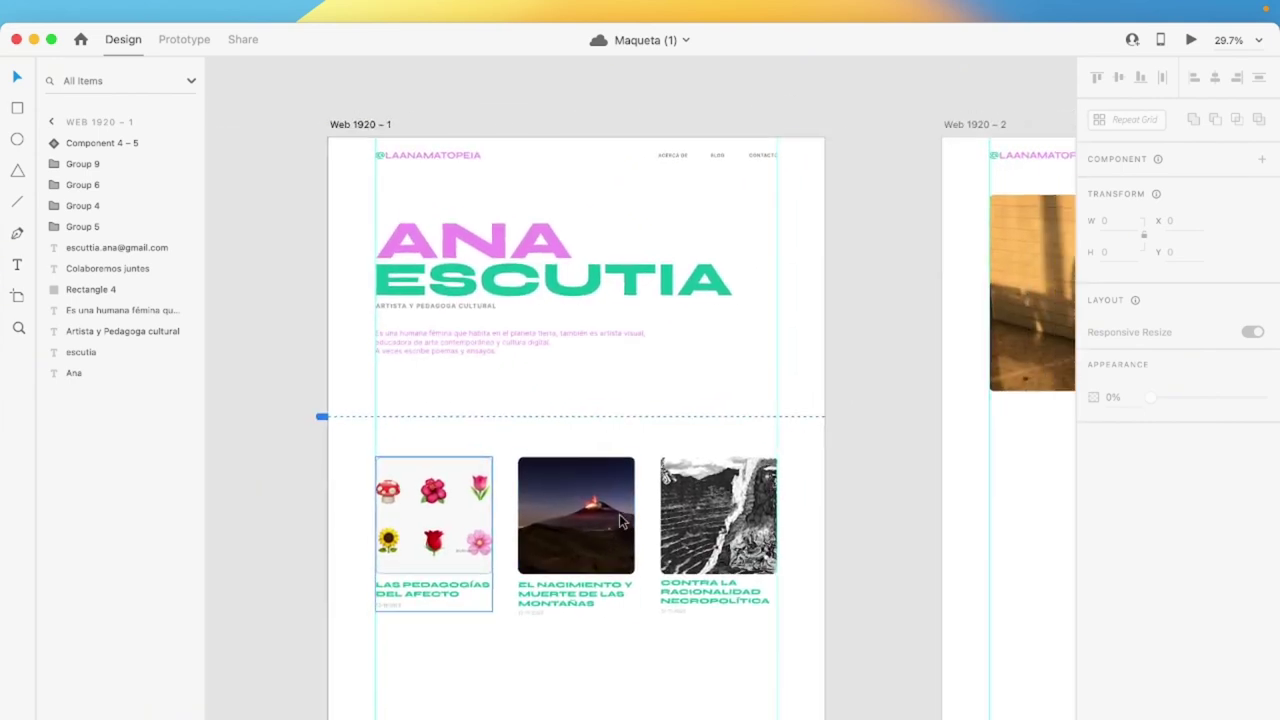
pyautogui.click(409, 155)
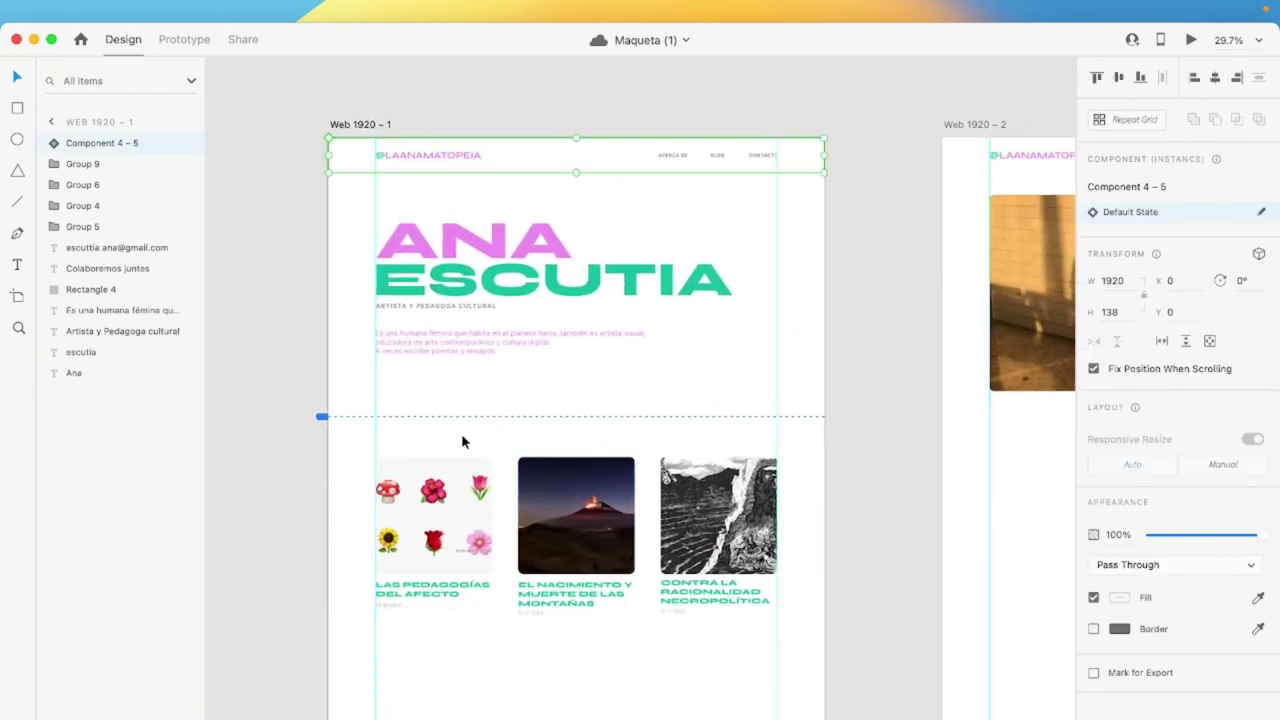
pyautogui.scroll(-4, 430, 560)
pyautogui.click(401, 662)
pyautogui.scroll(3, 401, 665)
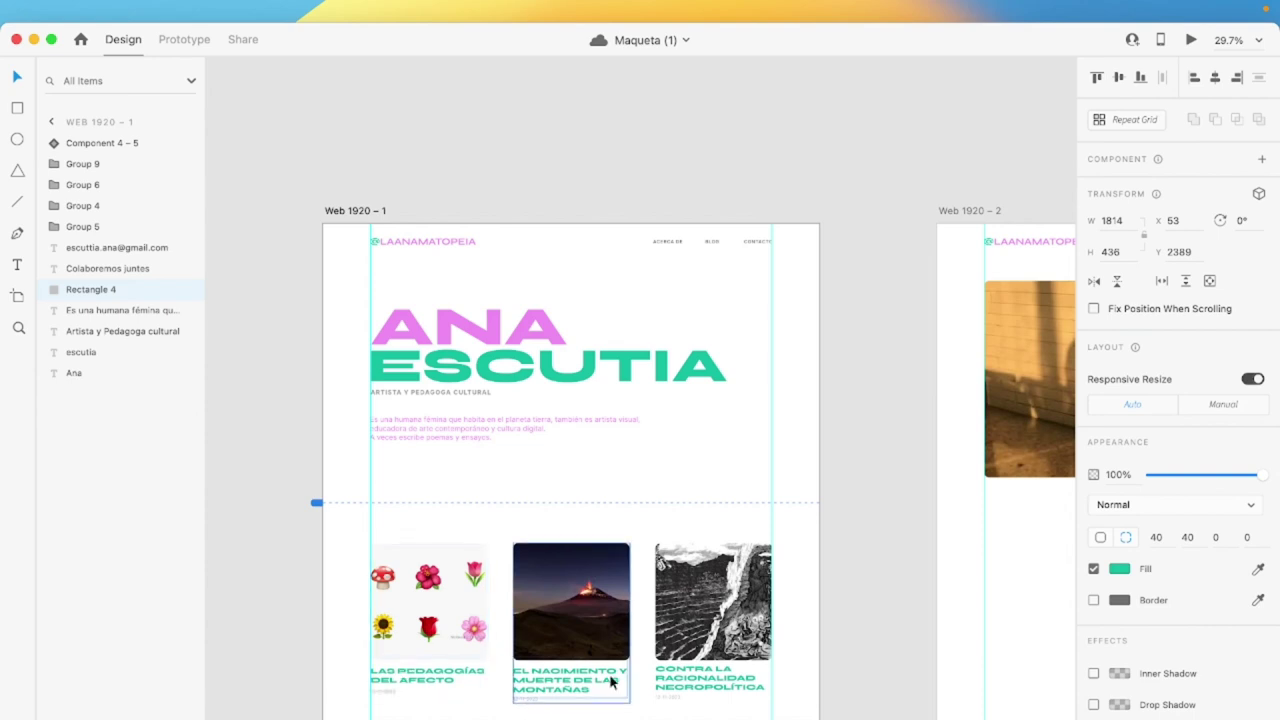
pyautogui.scroll(3, 610, 674)
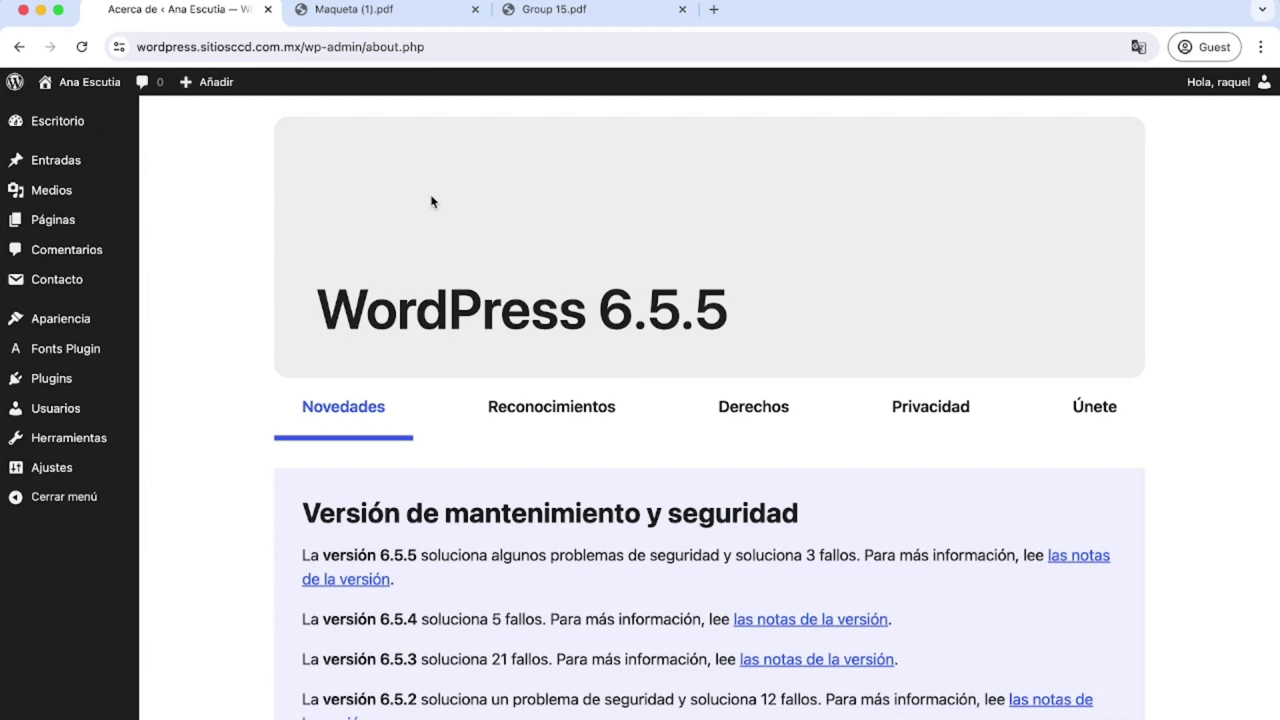
pyautogui.click(387, 12)
pyautogui.scroll(20, 420, 380)
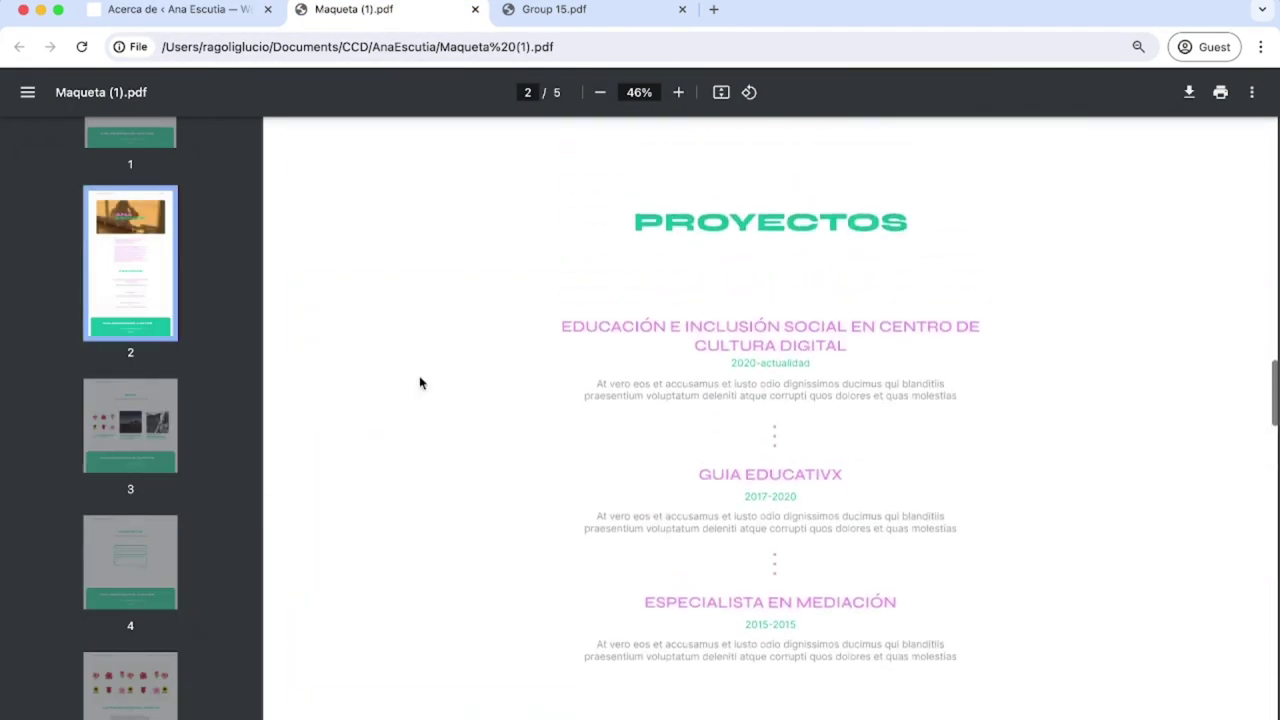
pyautogui.scroll(5, 420, 378)
pyautogui.click(545, 10)
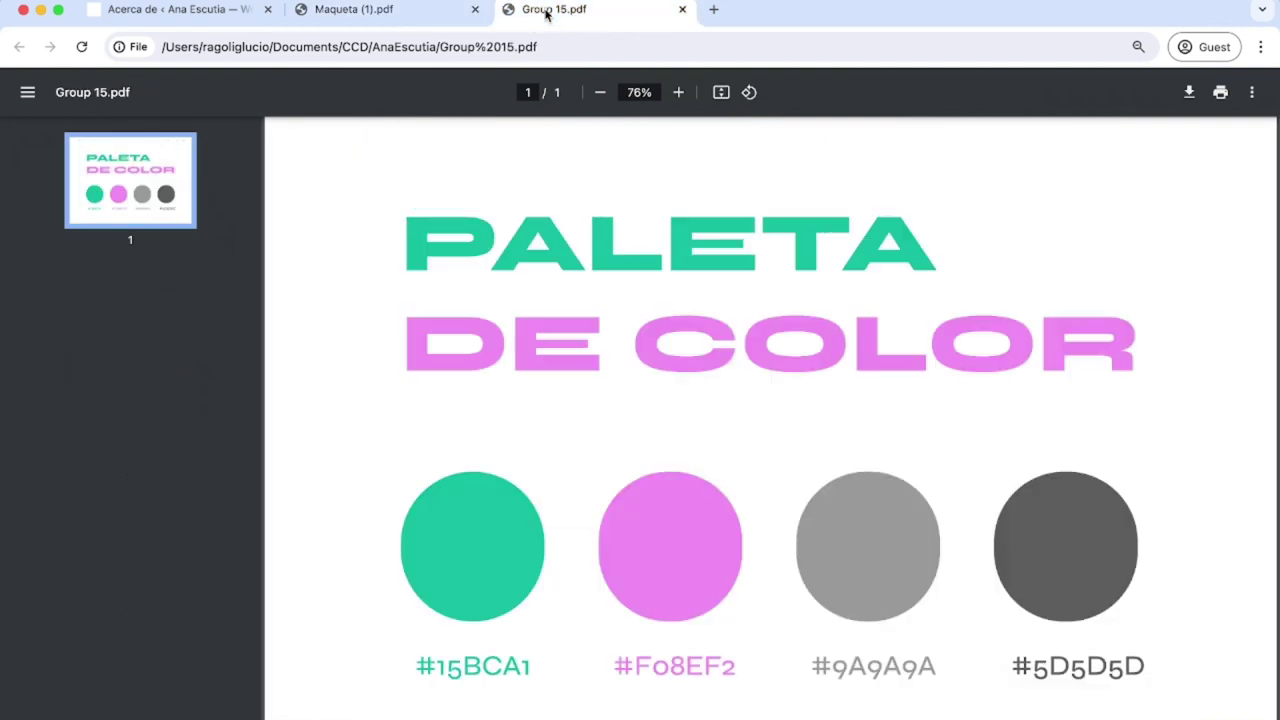
pyautogui.scroll(1, 536, 332)
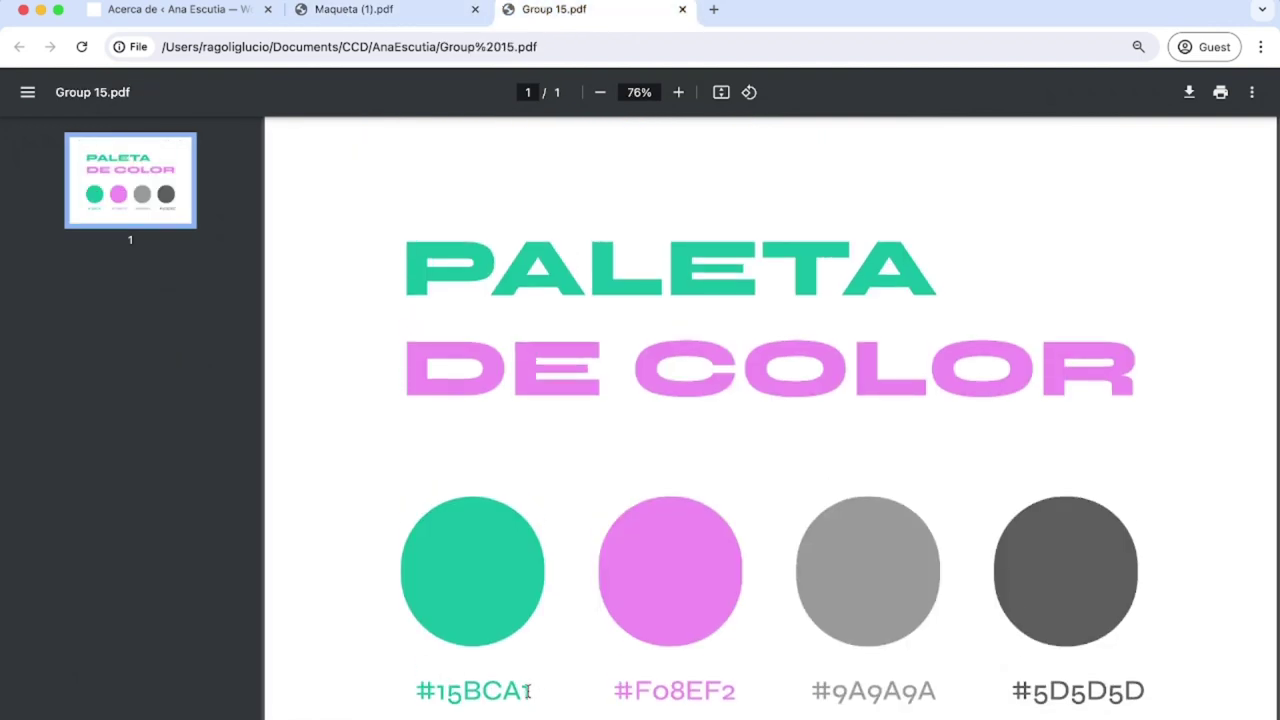
pyautogui.moveTo(531, 692); pyautogui.dragTo(420, 683)
pyautogui.click(599, 645)
pyautogui.click(172, 12)
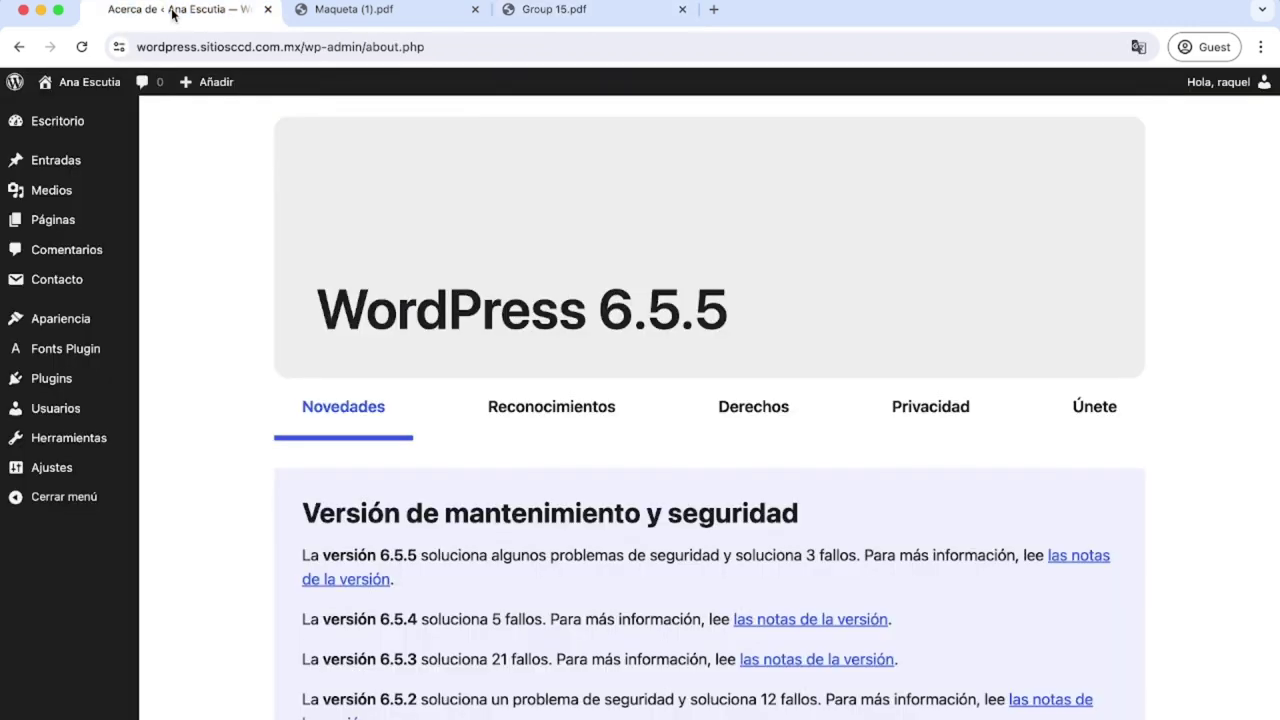
# Search the plugin directory for 'simple css', then install and activate Simple Custom CSS and JS.
pyautogui.click(78, 385)
pyautogui.click(86, 437)
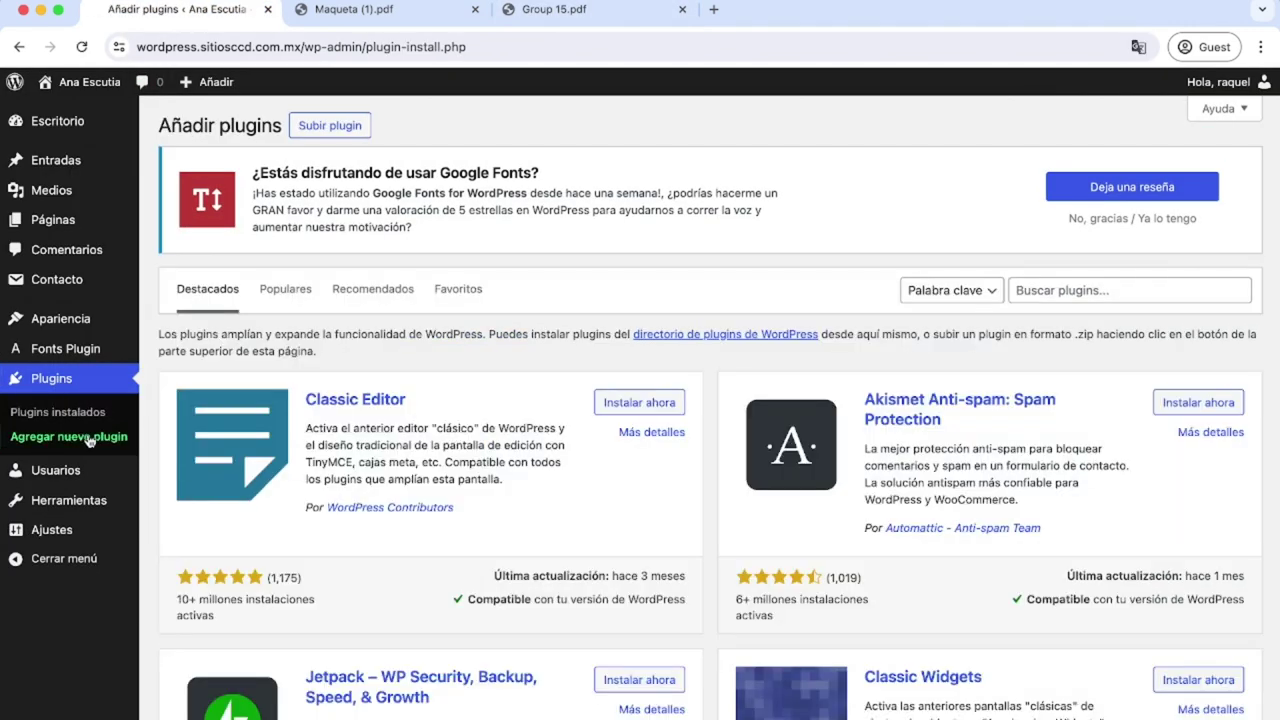
pyautogui.click(1062, 289)
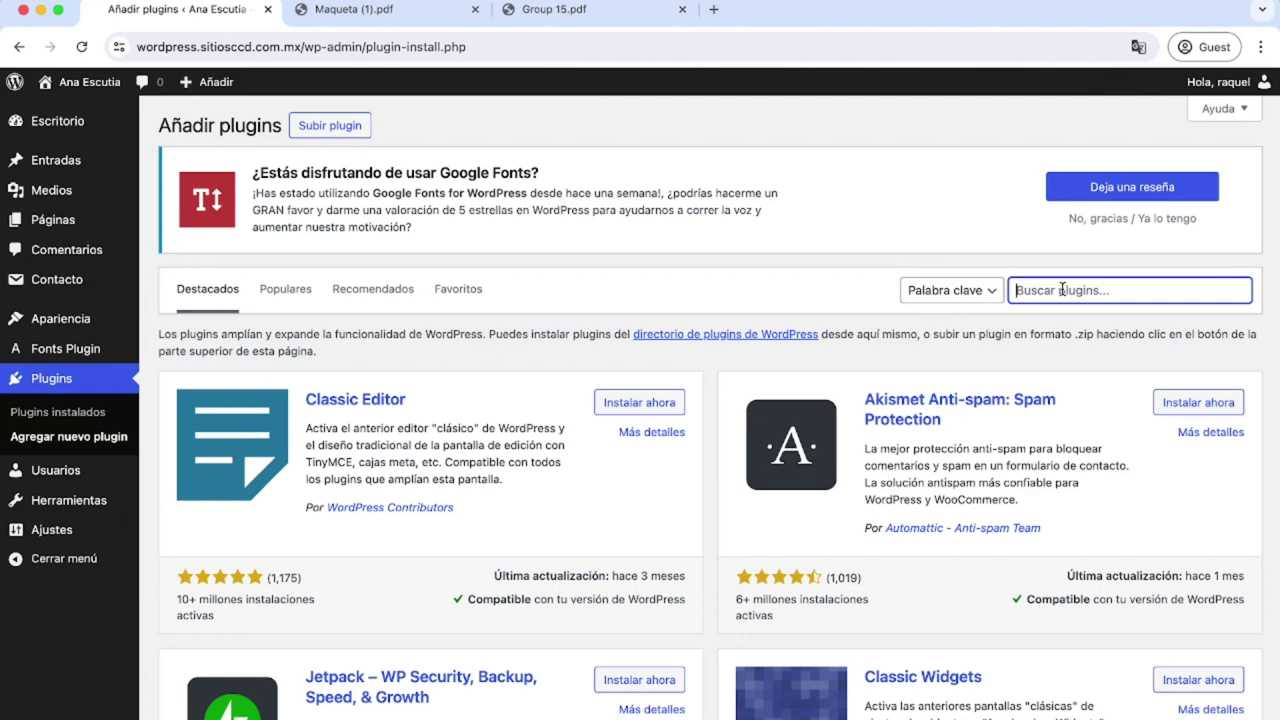
pyautogui.write('simple css')
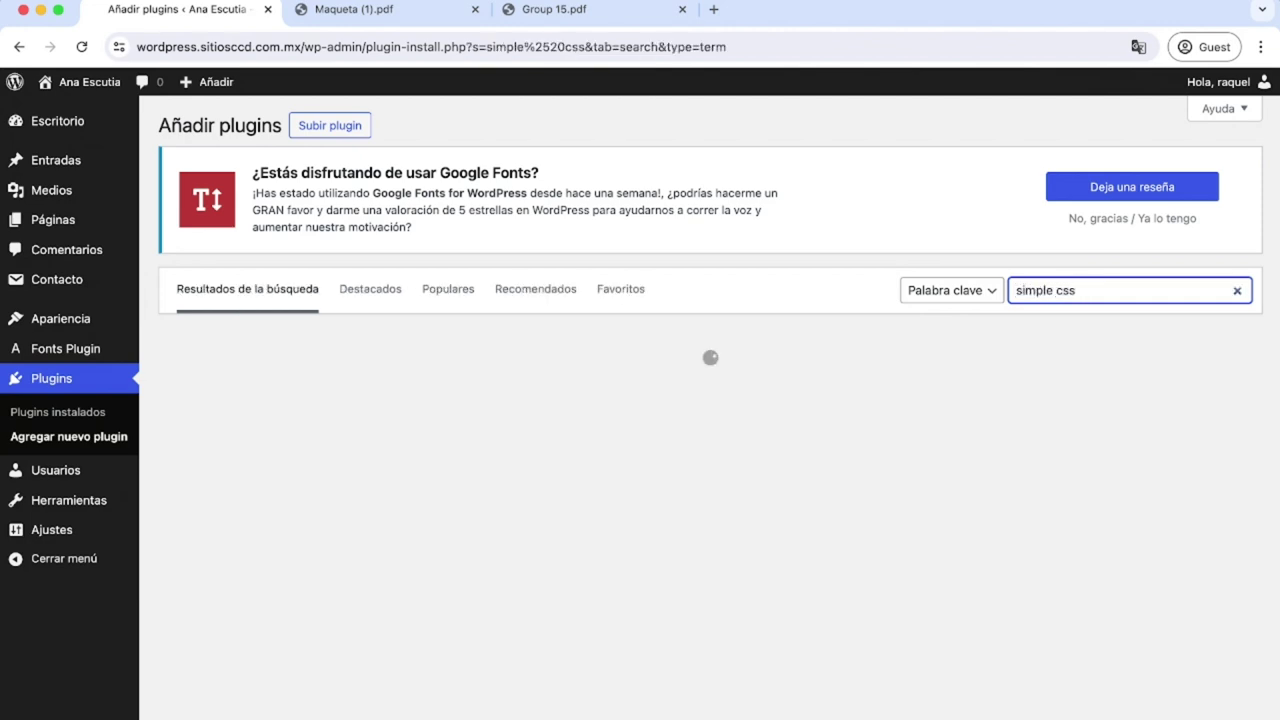
pyautogui.scroll(-6, 547, 481)
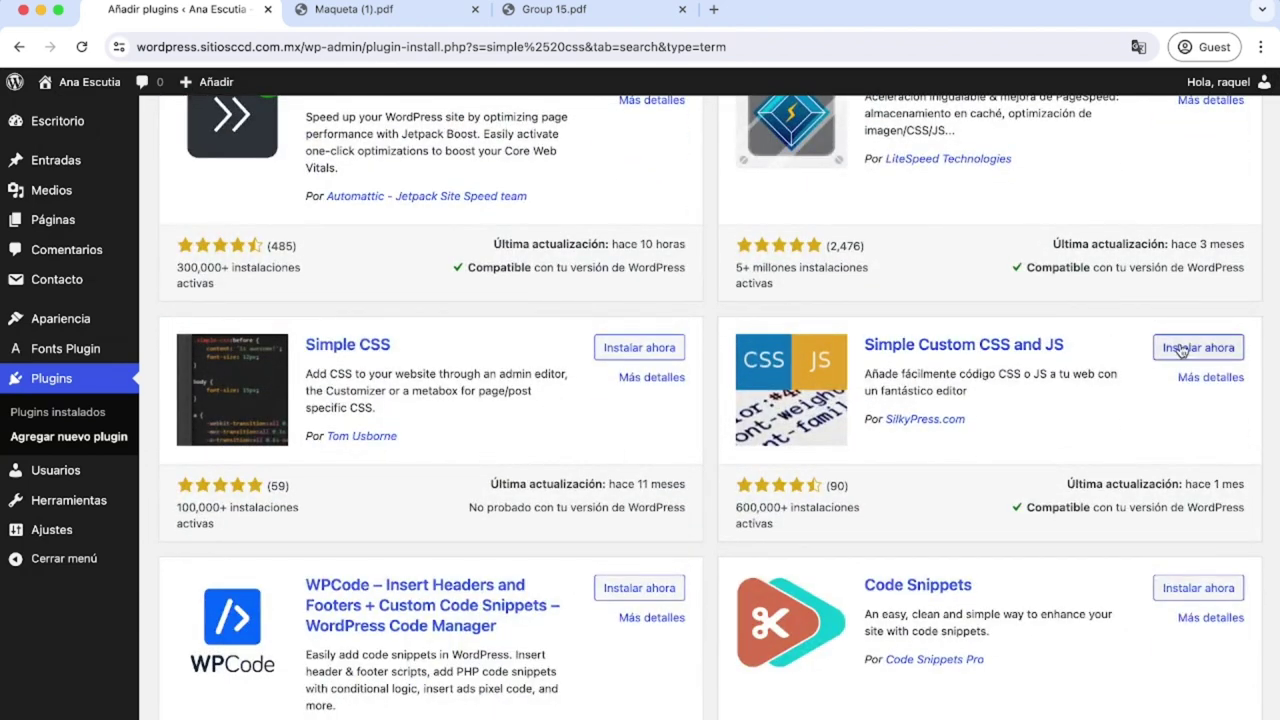
pyautogui.click(1181, 350)
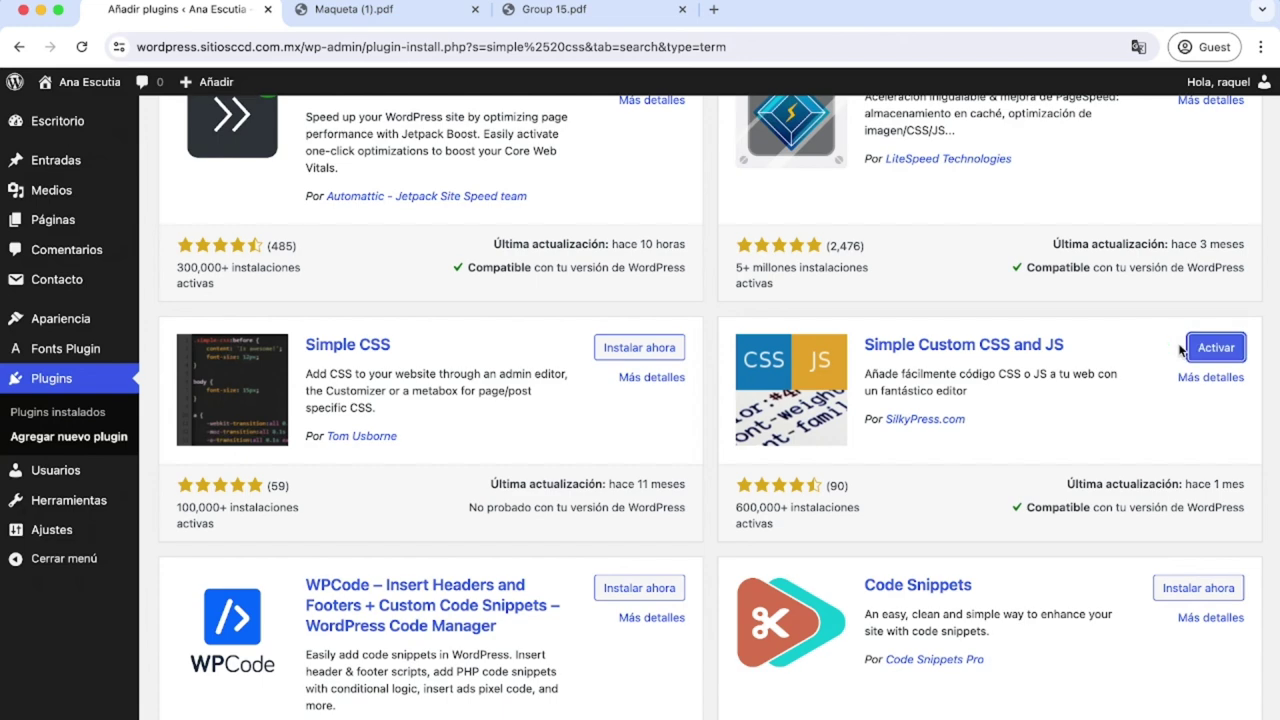
pyautogui.click(1216, 348)
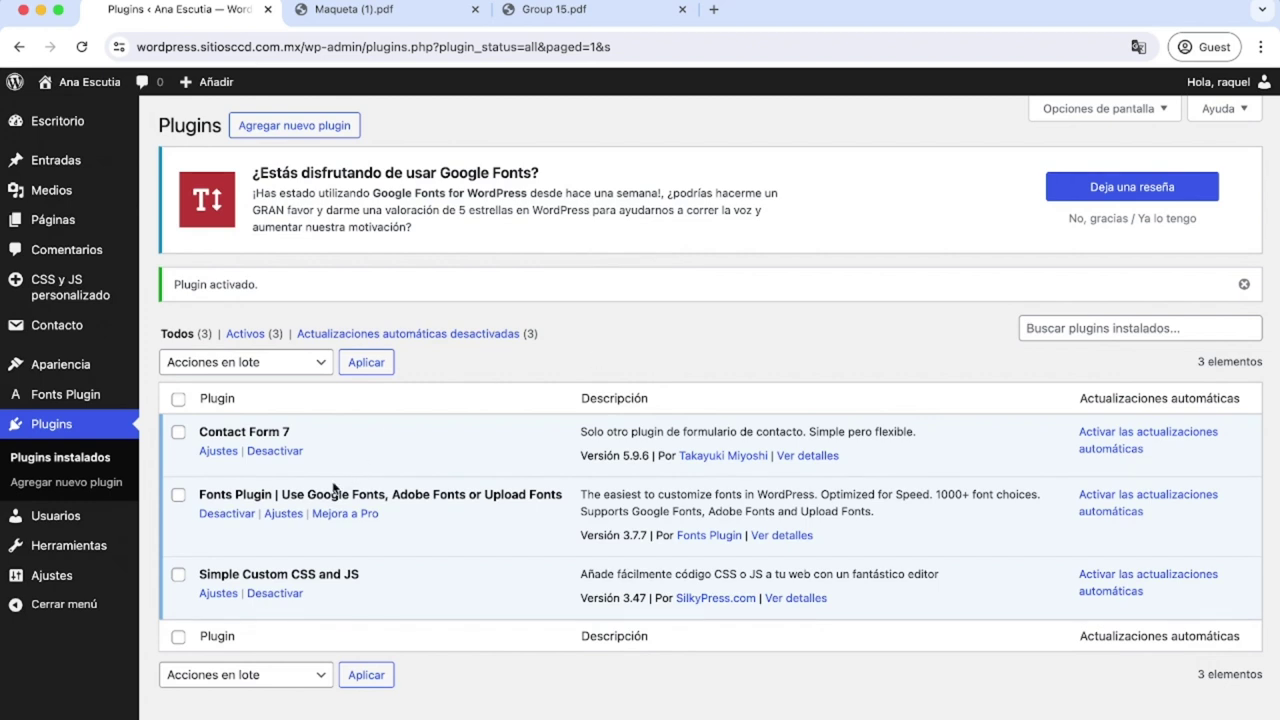
# Open the Fonts Plugin basic typography settings and confirm Inter as the body font.
pyautogui.click(276, 519)
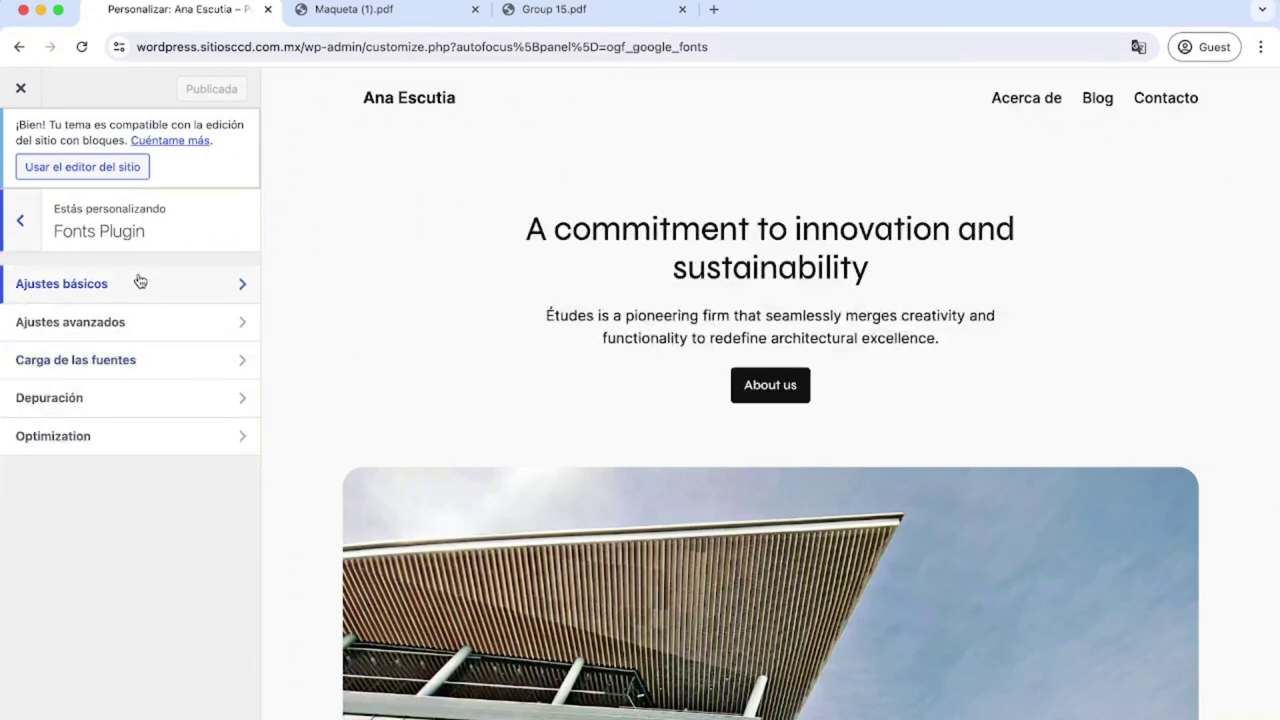
pyautogui.click(140, 283)
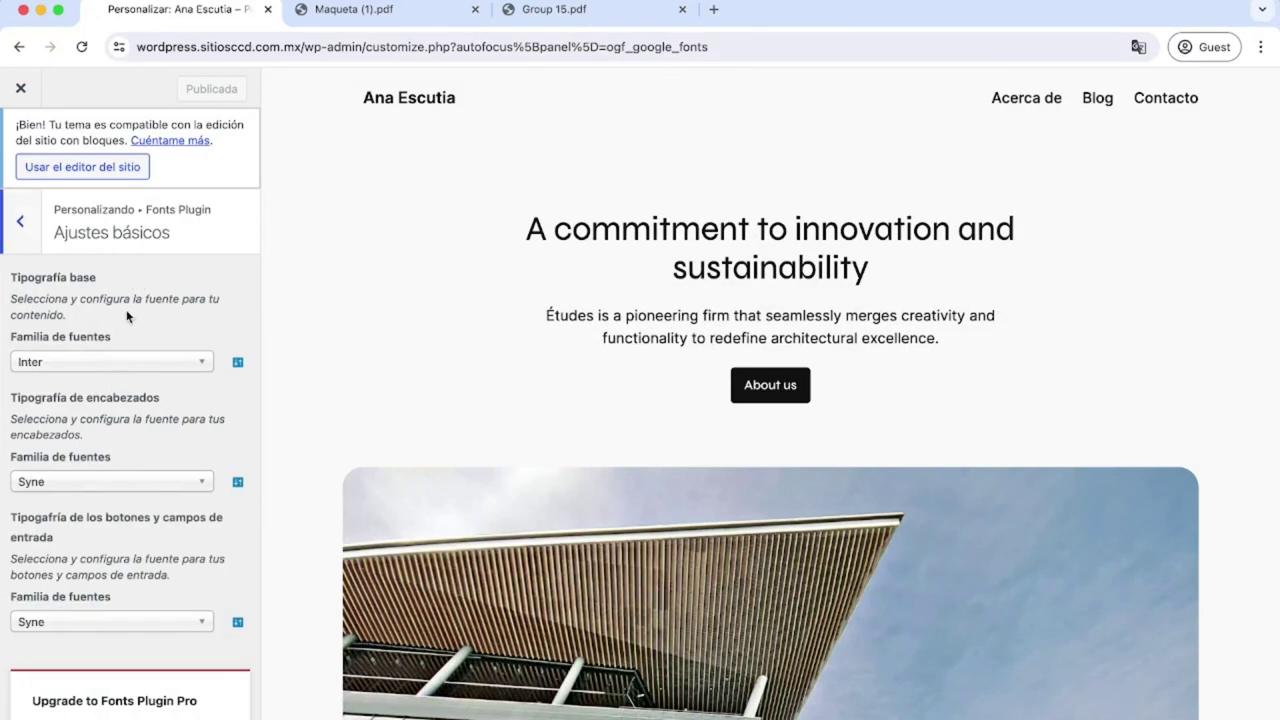
pyautogui.moveTo(99, 277); pyautogui.dragTo(8, 278)
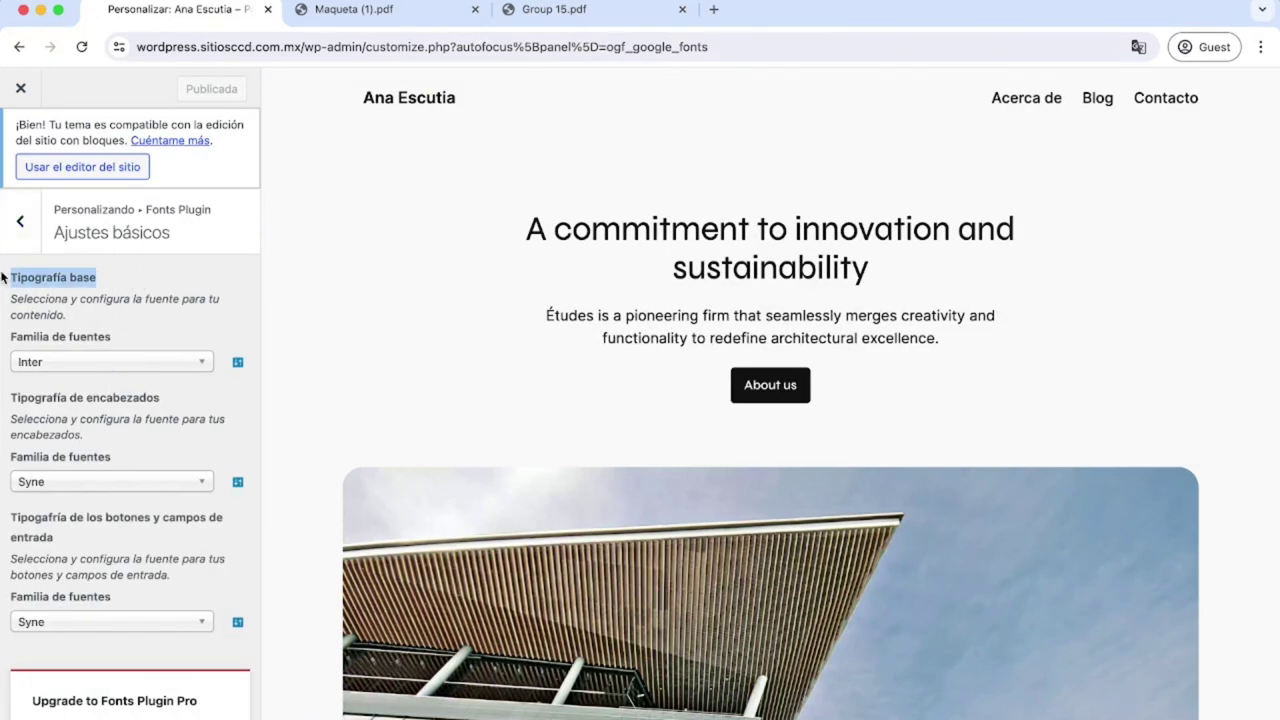
pyautogui.click(120, 317)
pyautogui.click(97, 371)
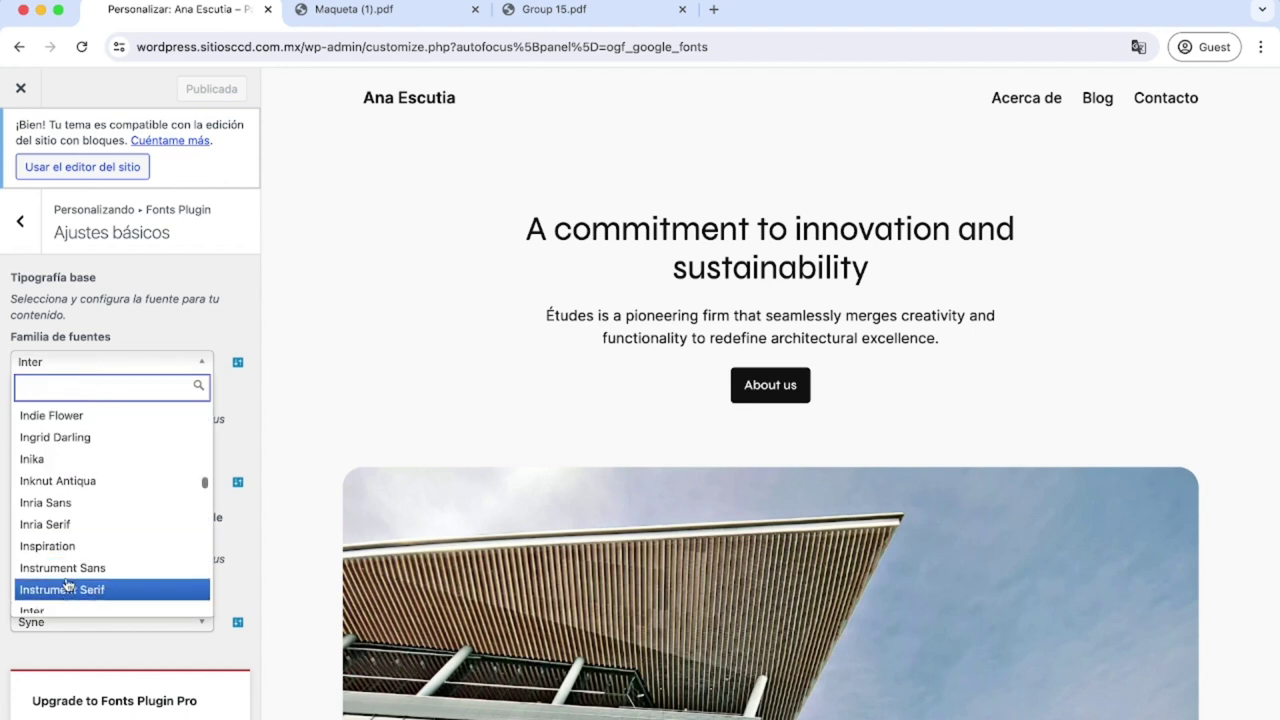
pyautogui.click(62, 603)
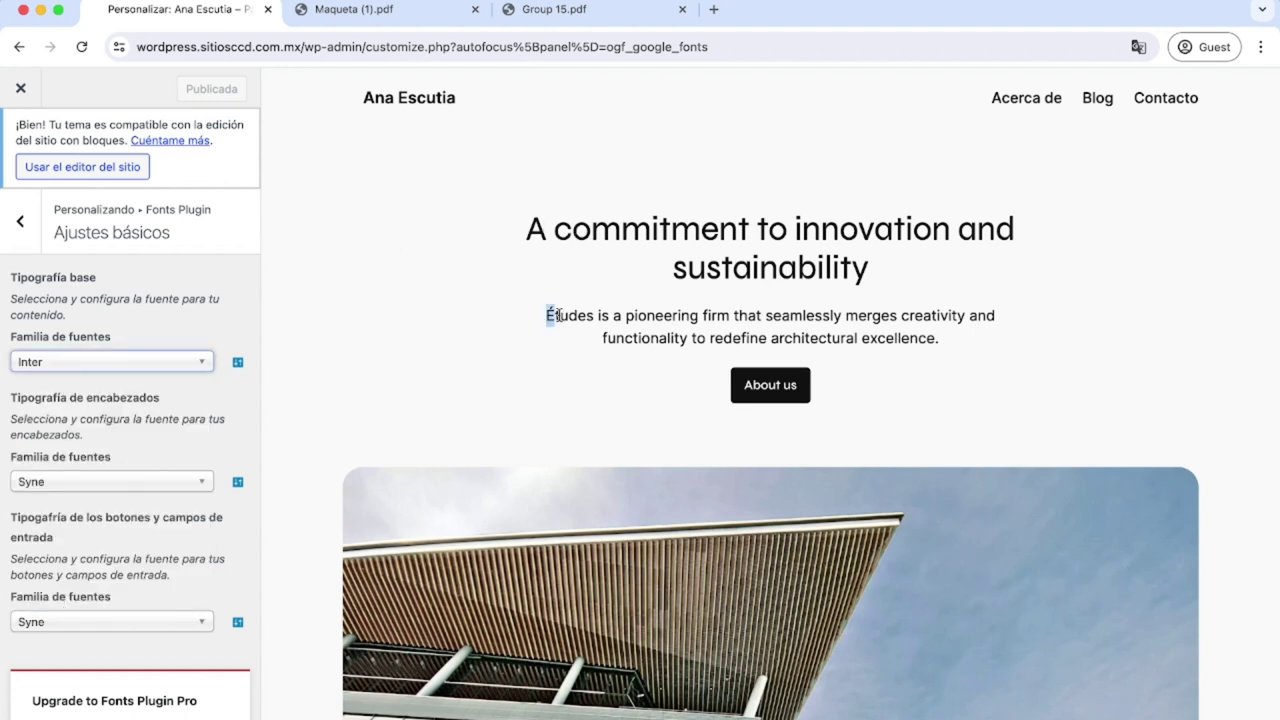
# Confirm Syne as the heading font, then close the Customizer back to the Dashboard.
pyautogui.moveTo(549, 315); pyautogui.dragTo(957, 342)
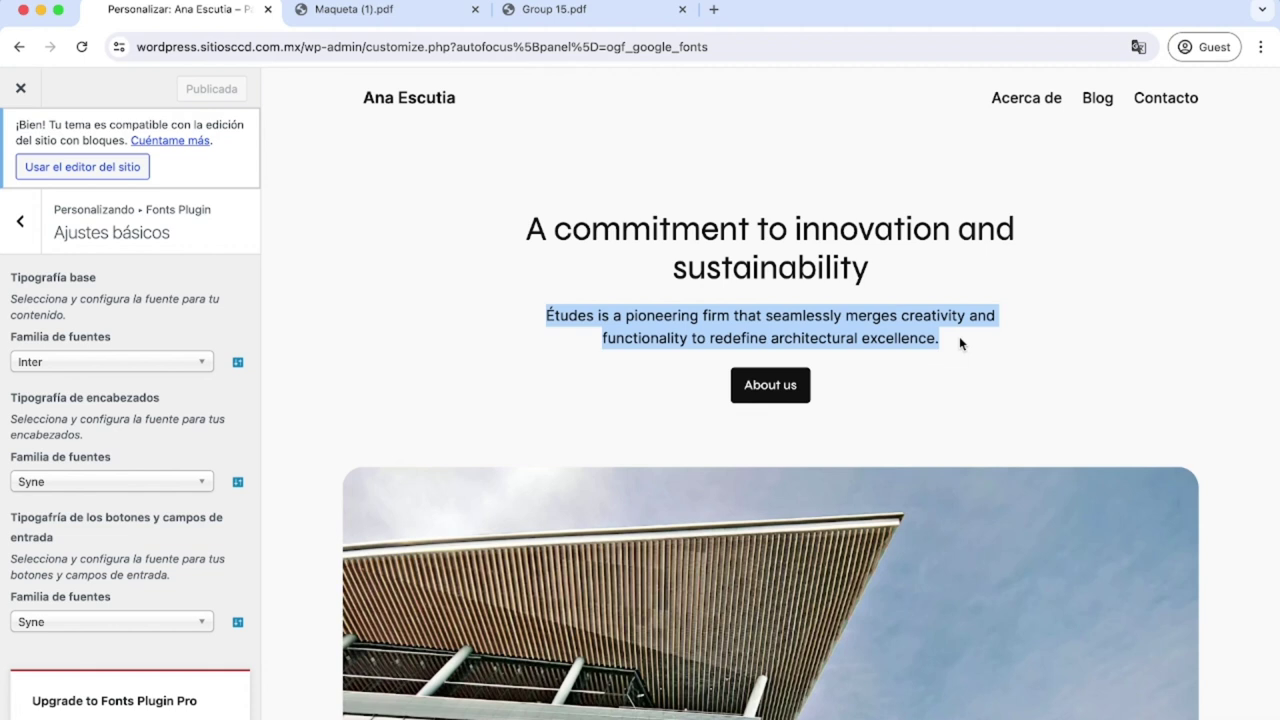
pyautogui.click(104, 449)
pyautogui.moveTo(126, 462); pyautogui.dragTo(4, 463)
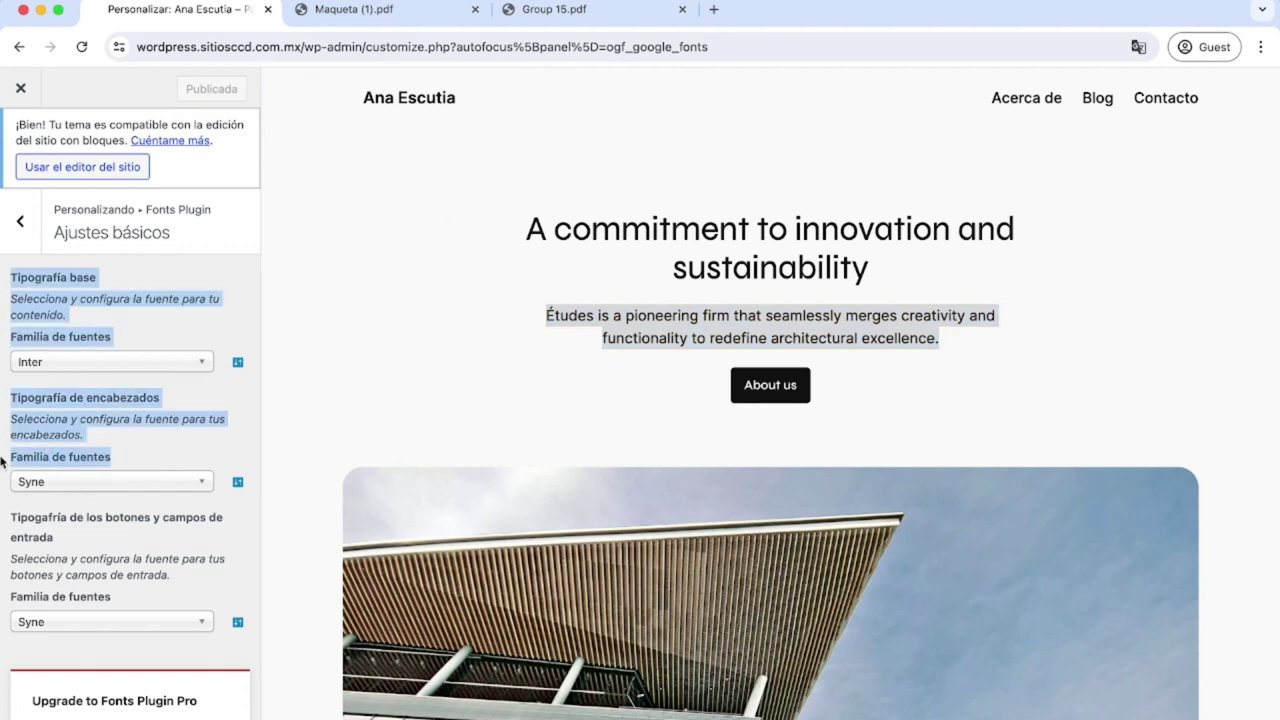
pyautogui.click(110, 400)
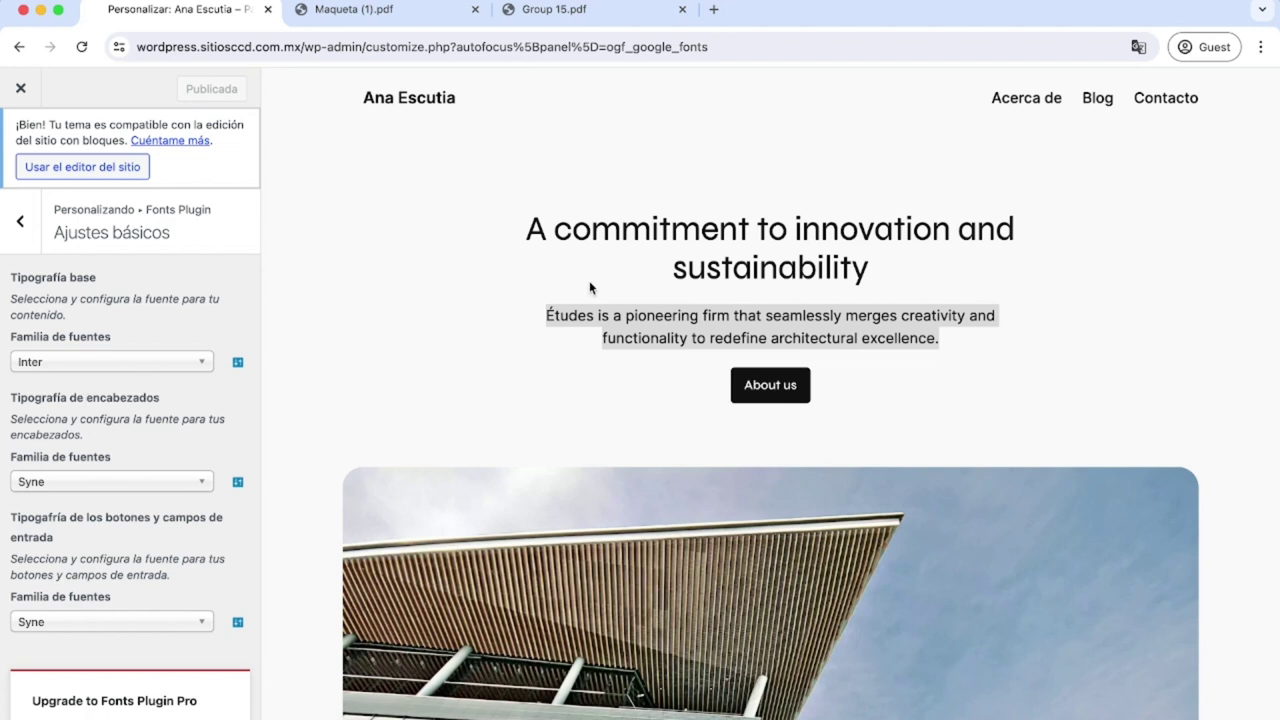
pyautogui.click(88, 482)
pyautogui.click(130, 436)
pyautogui.scroll(-2, 130, 436)
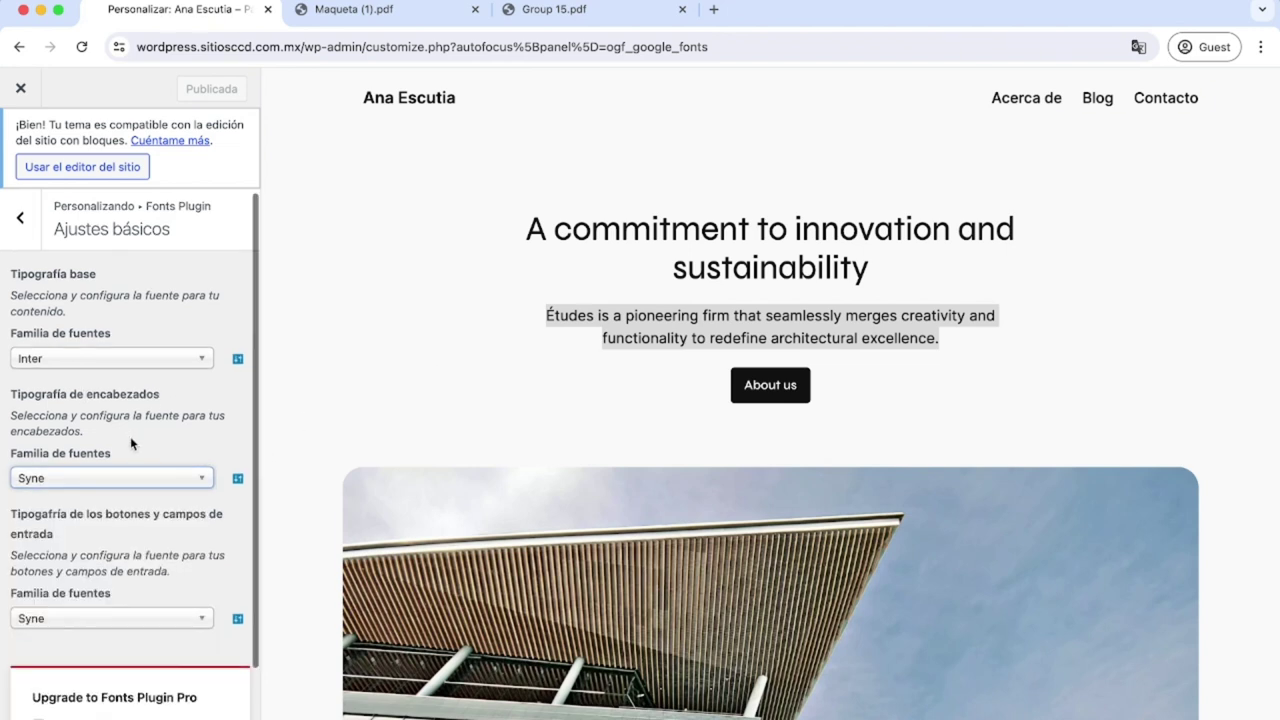
pyautogui.scroll(-1, 130, 436)
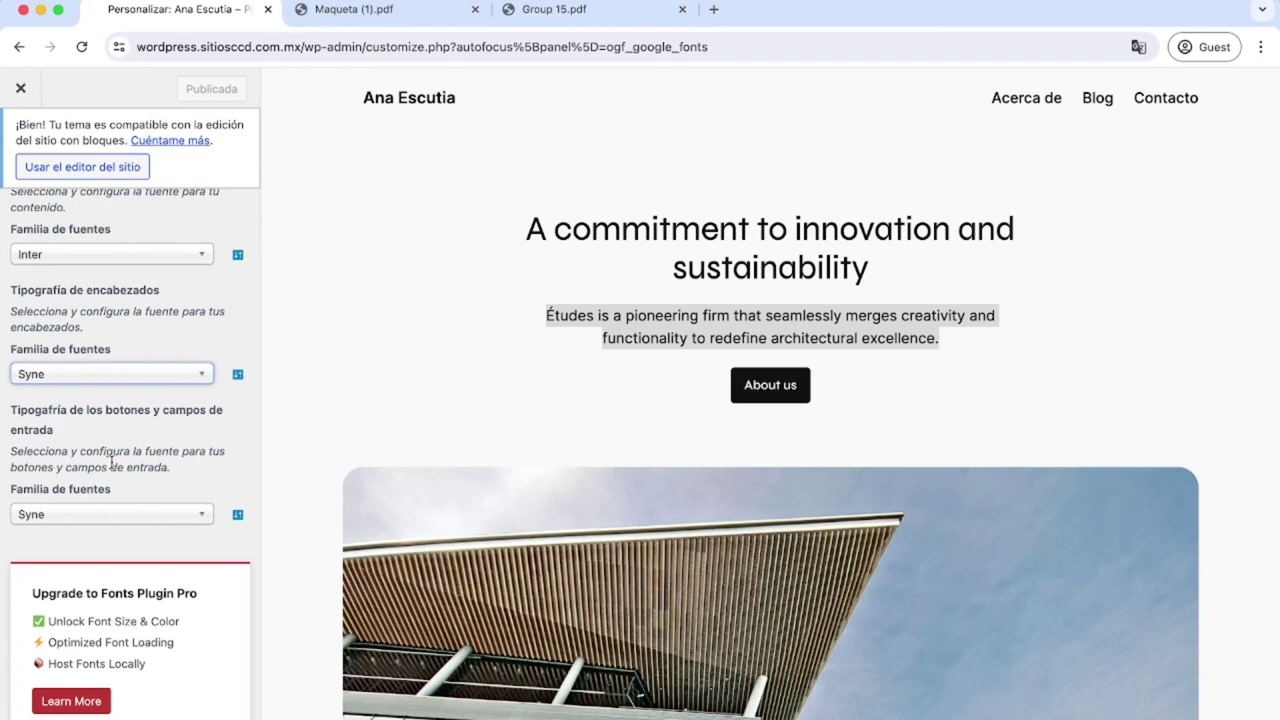
pyautogui.click(22, 90)
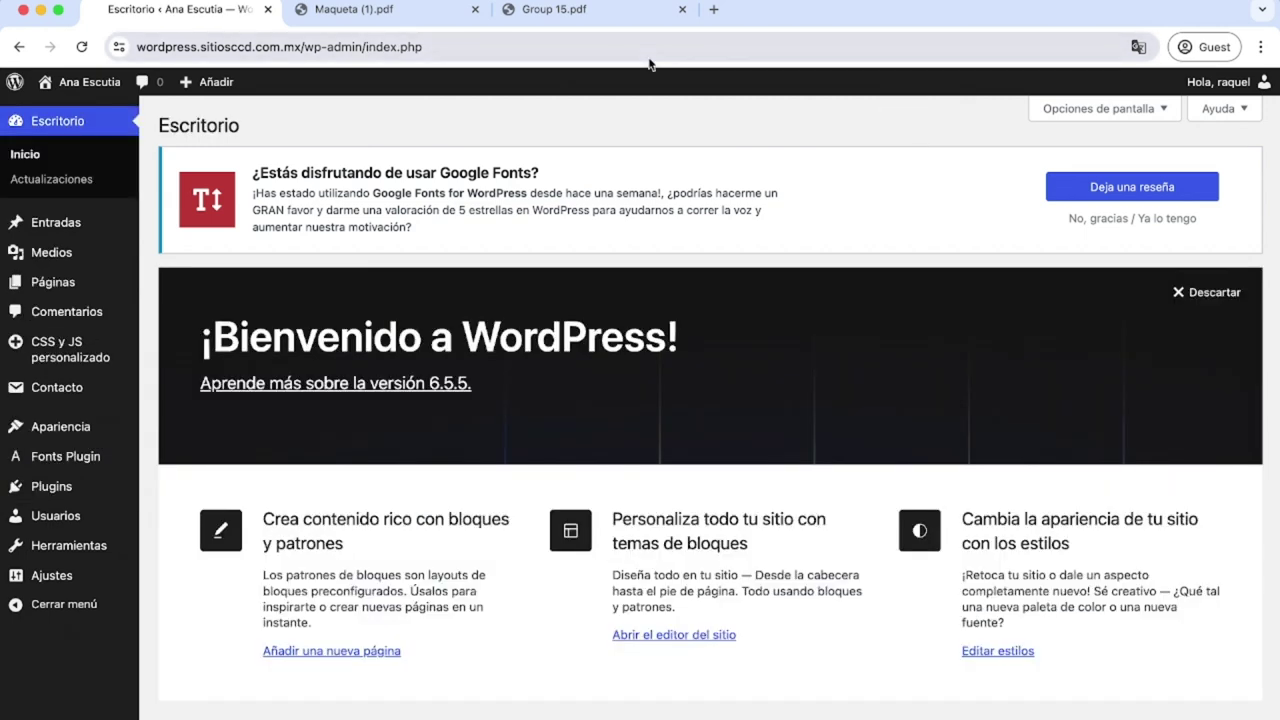
# Open theme.json in the Theme File Editor and search it for 'palette'.
pyautogui.moveTo(100, 511)
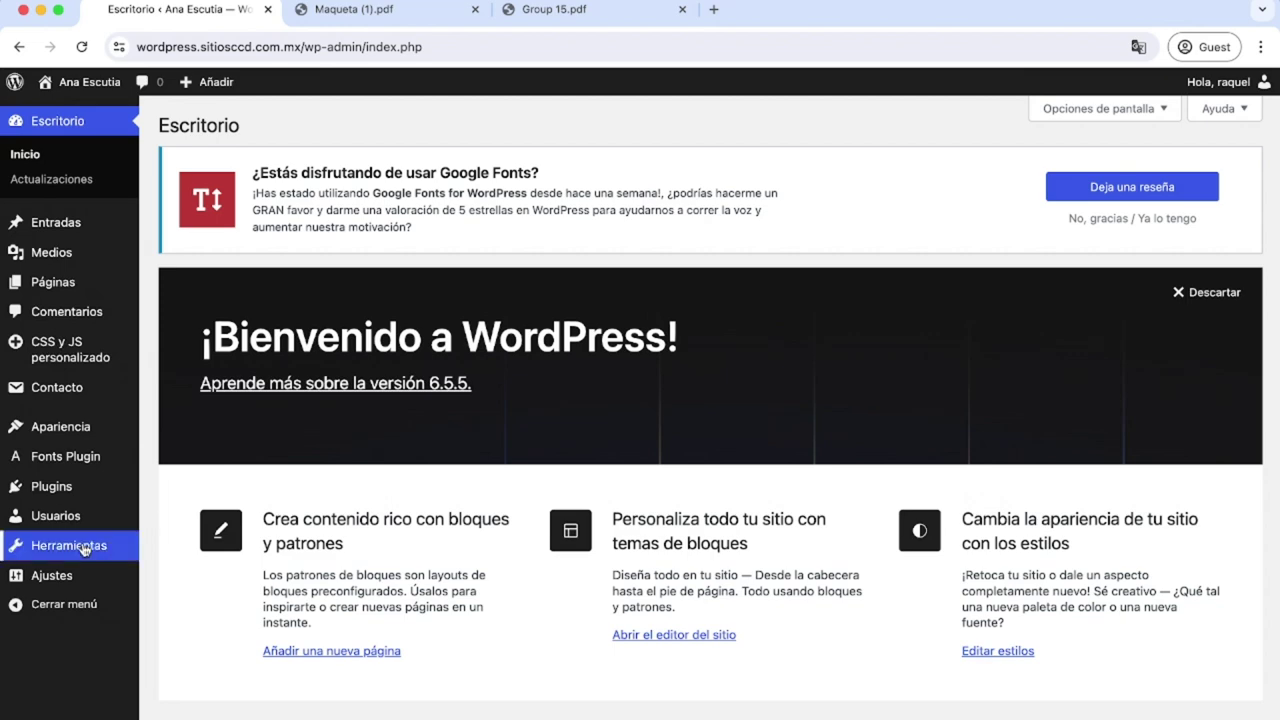
pyautogui.click(85, 547)
pyautogui.scroll(-1, 77, 617)
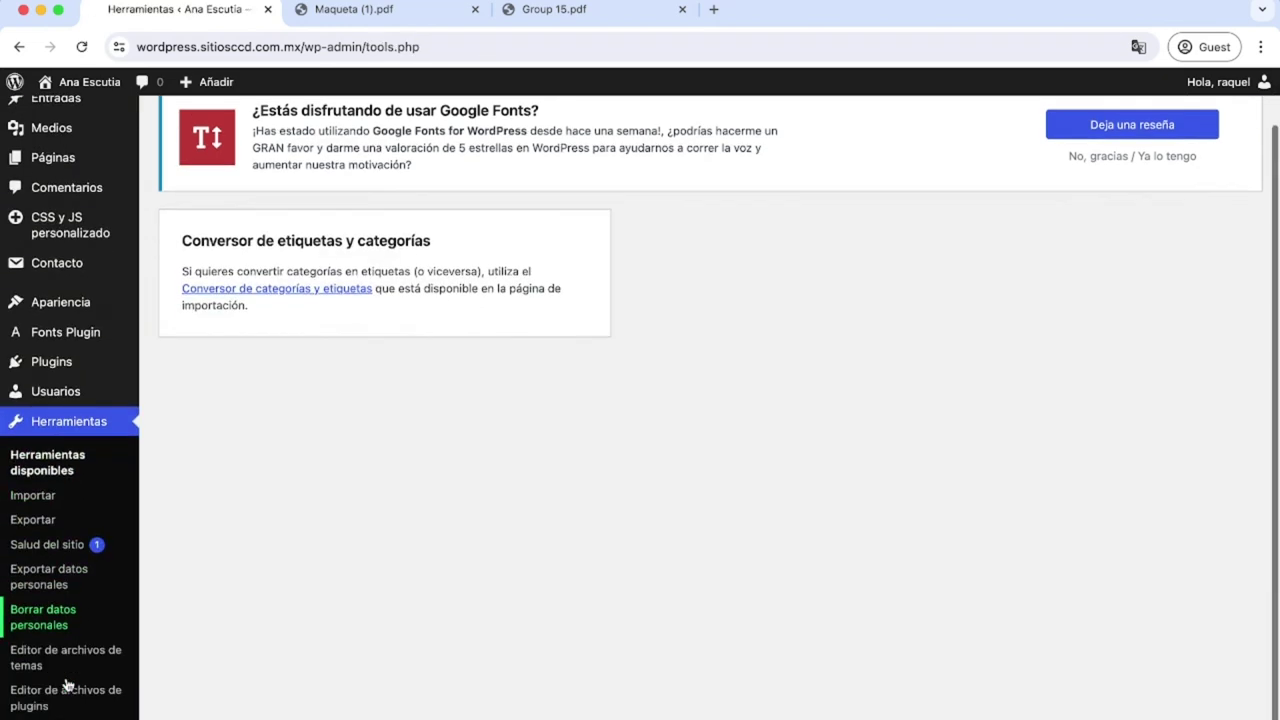
pyautogui.click(65, 655)
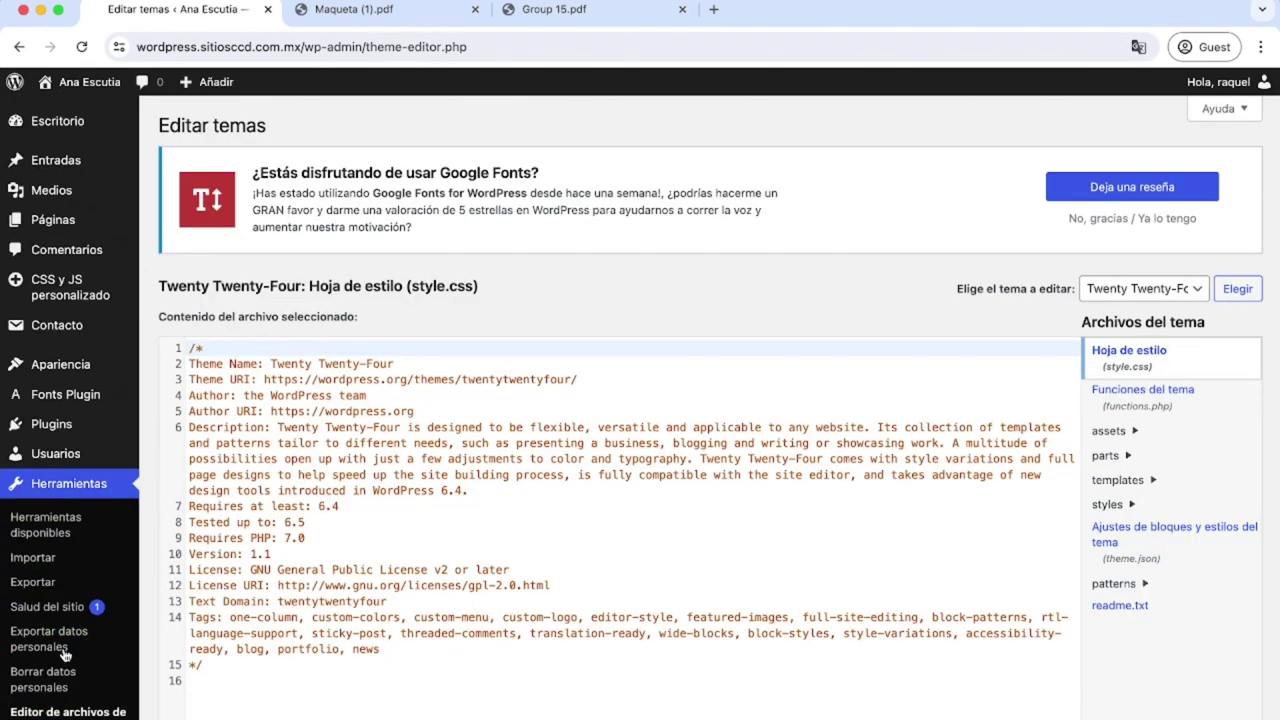
pyautogui.click(1105, 545)
pyautogui.click(785, 539)
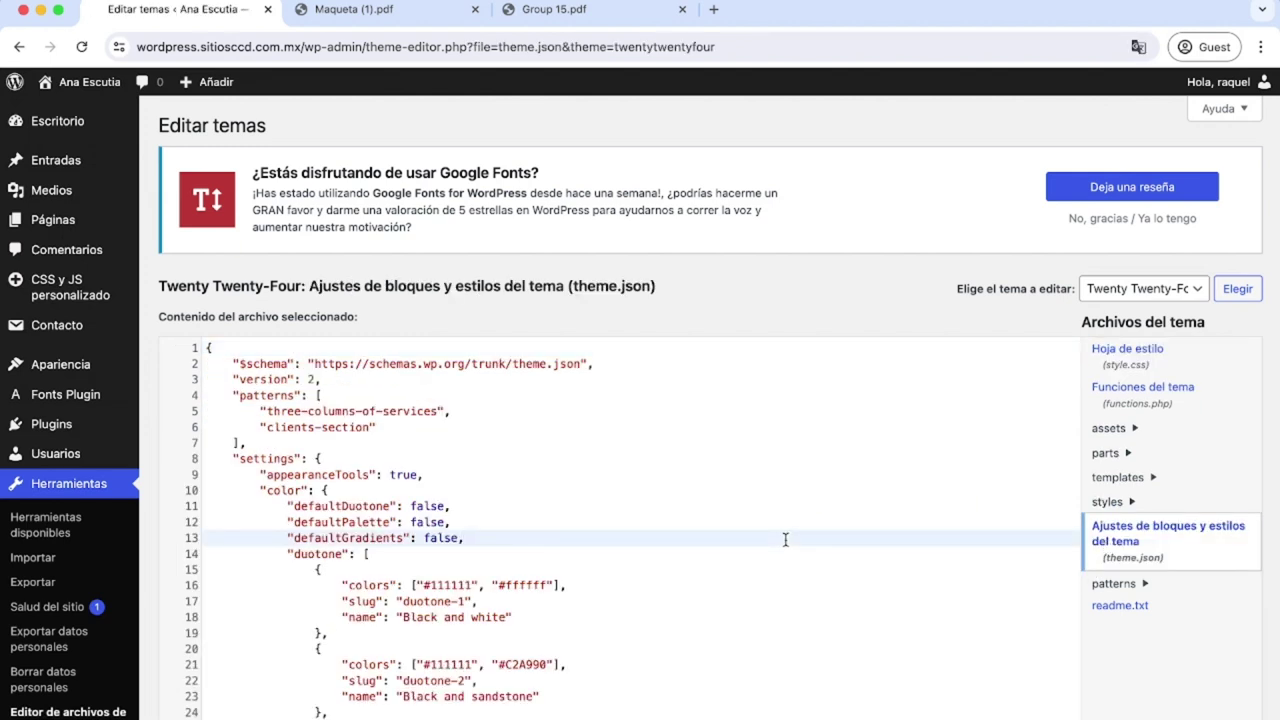
pyautogui.press('super+f')
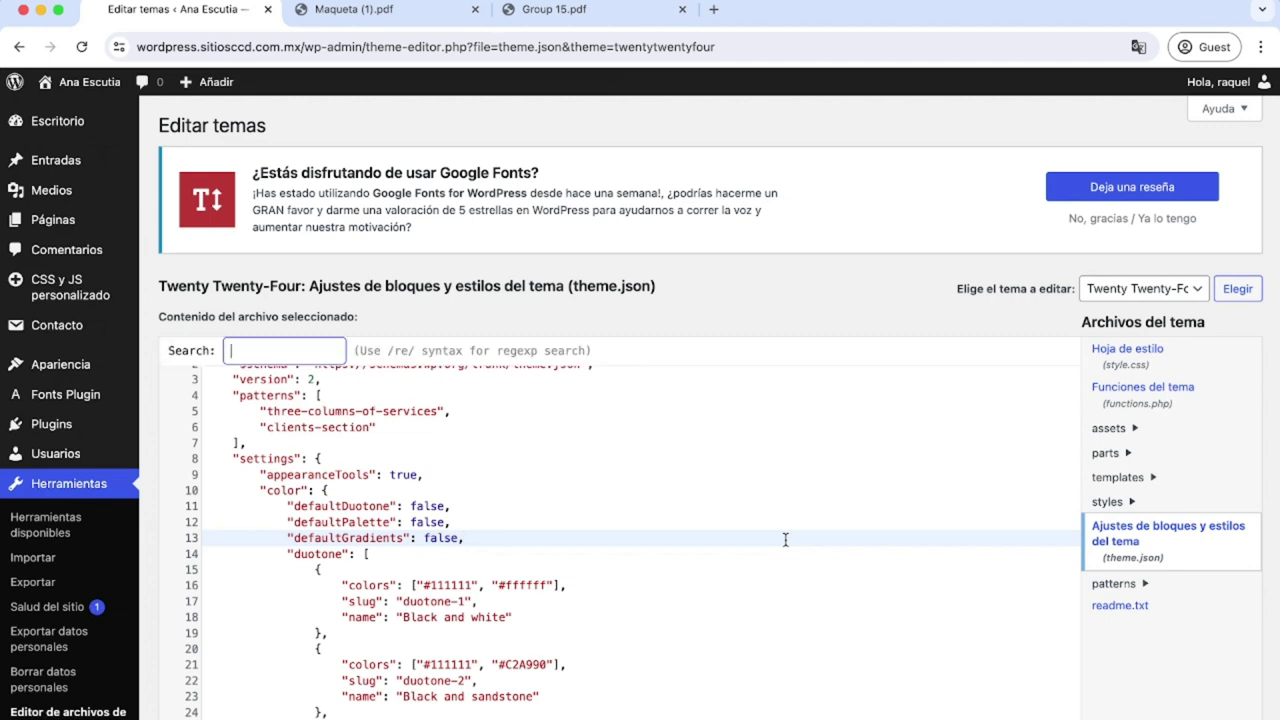
pyautogui.write('palette')
pyautogui.press('Return')
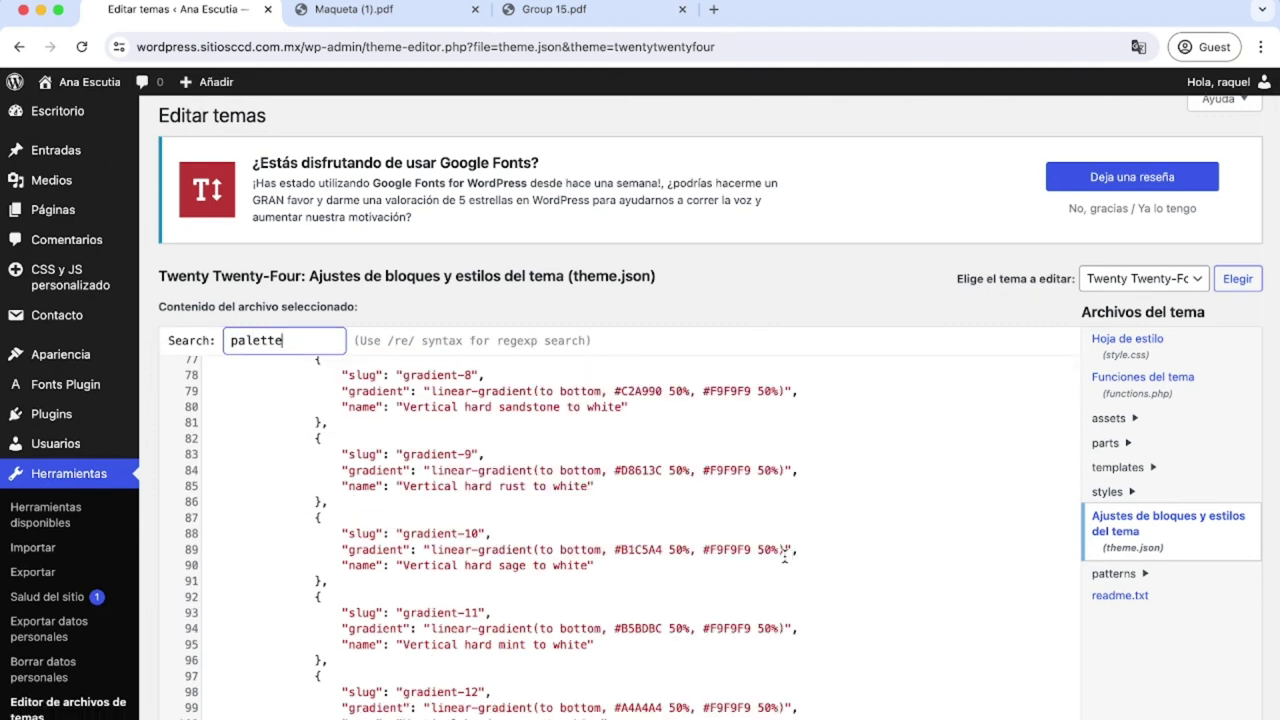
# Review the palette colour entries, highlighting values such as Base #ffffff.
pyautogui.scroll(-7, 780, 555)
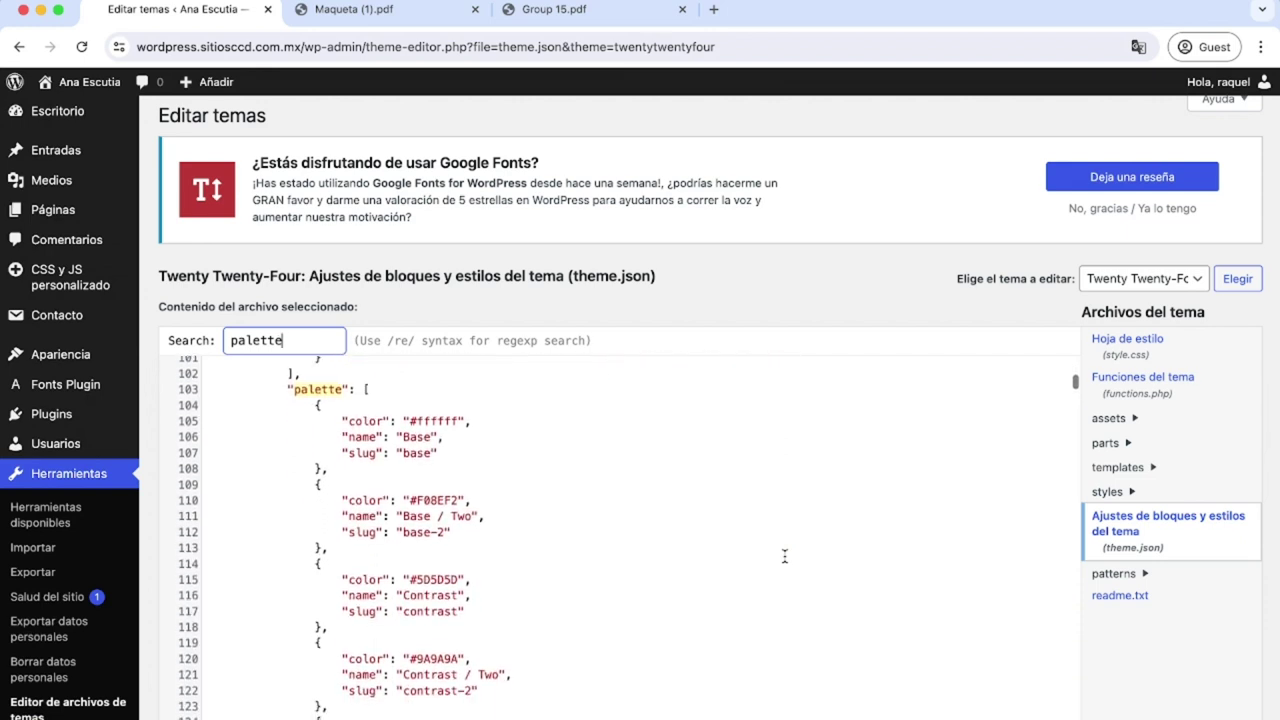
pyautogui.moveTo(312, 406); pyautogui.dragTo(330, 548)
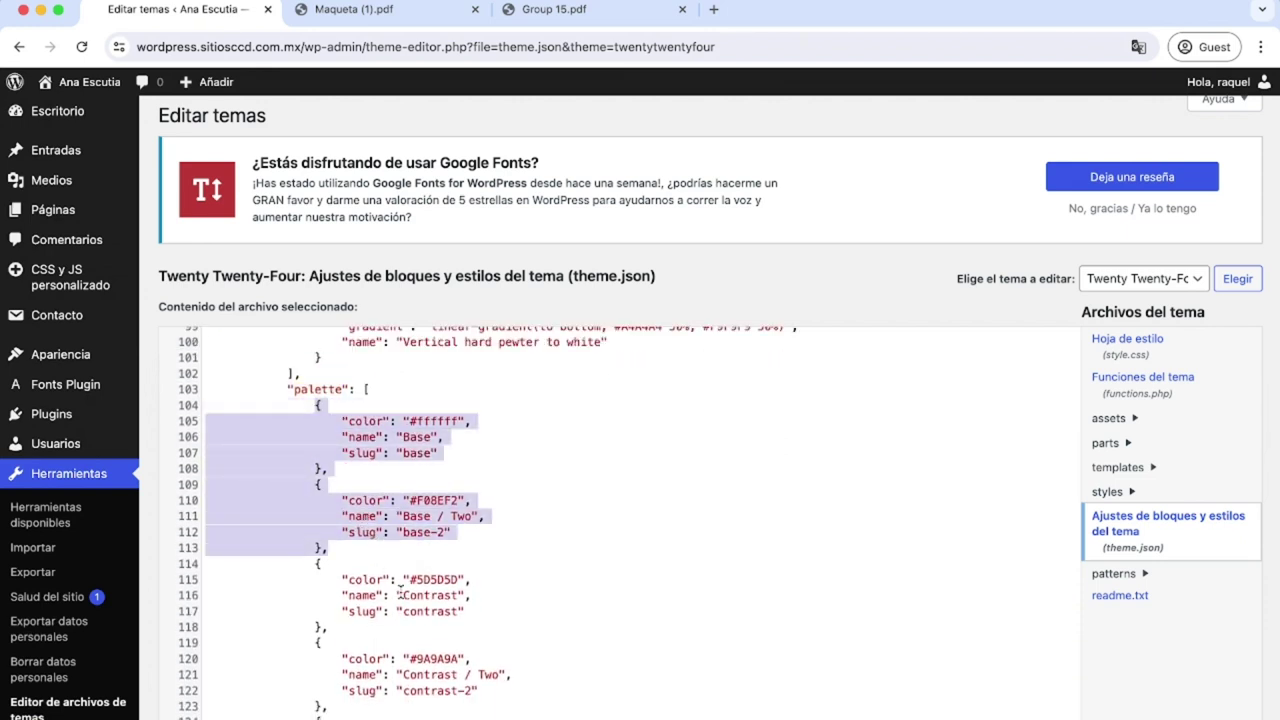
pyautogui.click(399, 594)
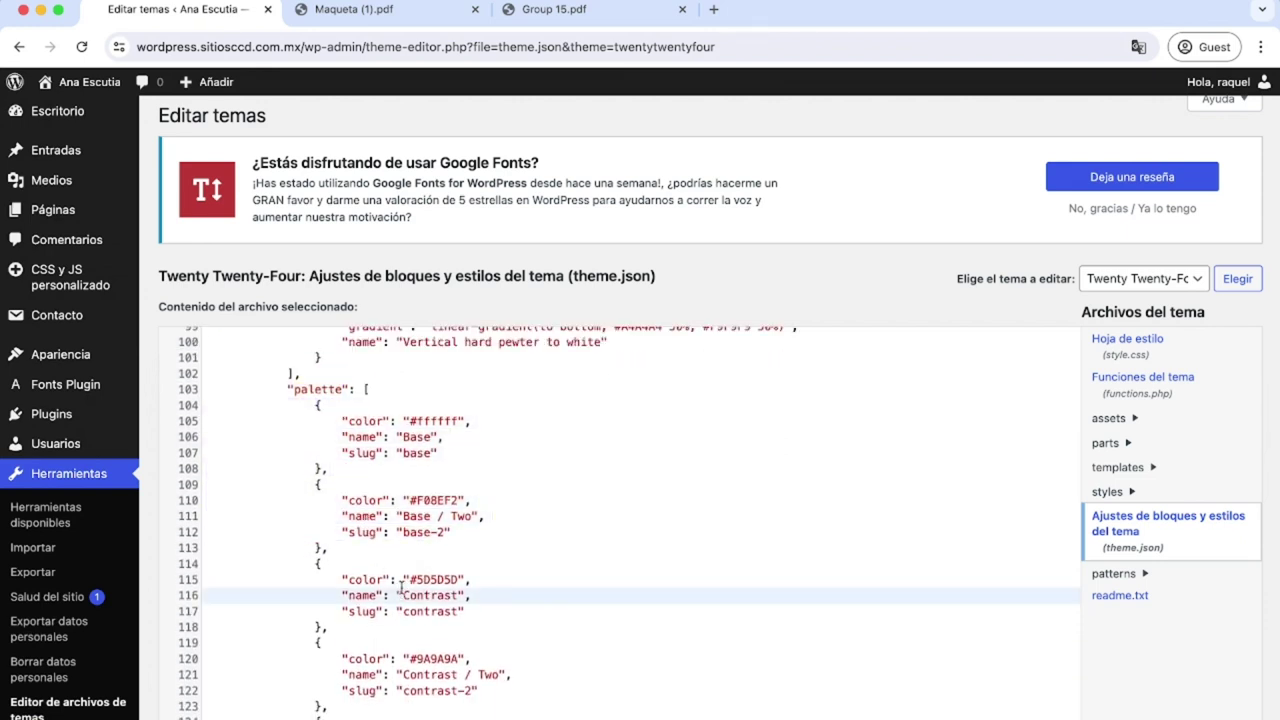
pyautogui.scroll(-1, 433, 555)
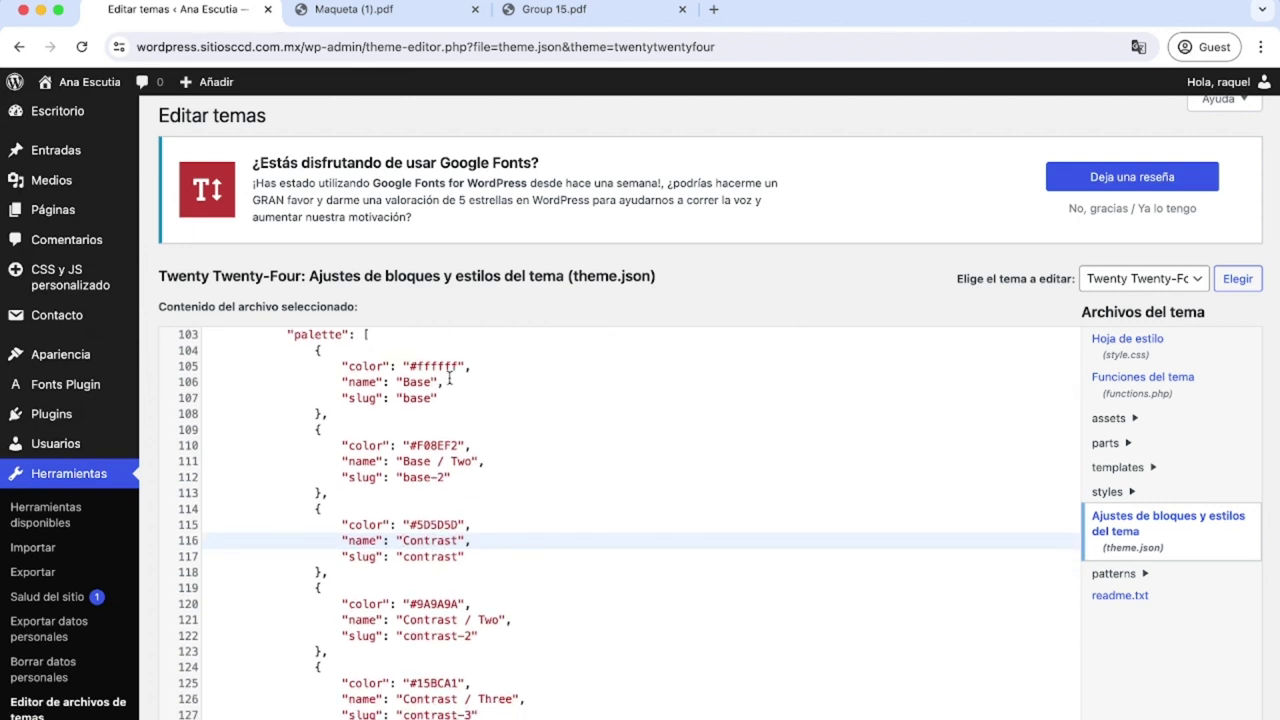
pyautogui.moveTo(461, 366); pyautogui.dragTo(410, 366)
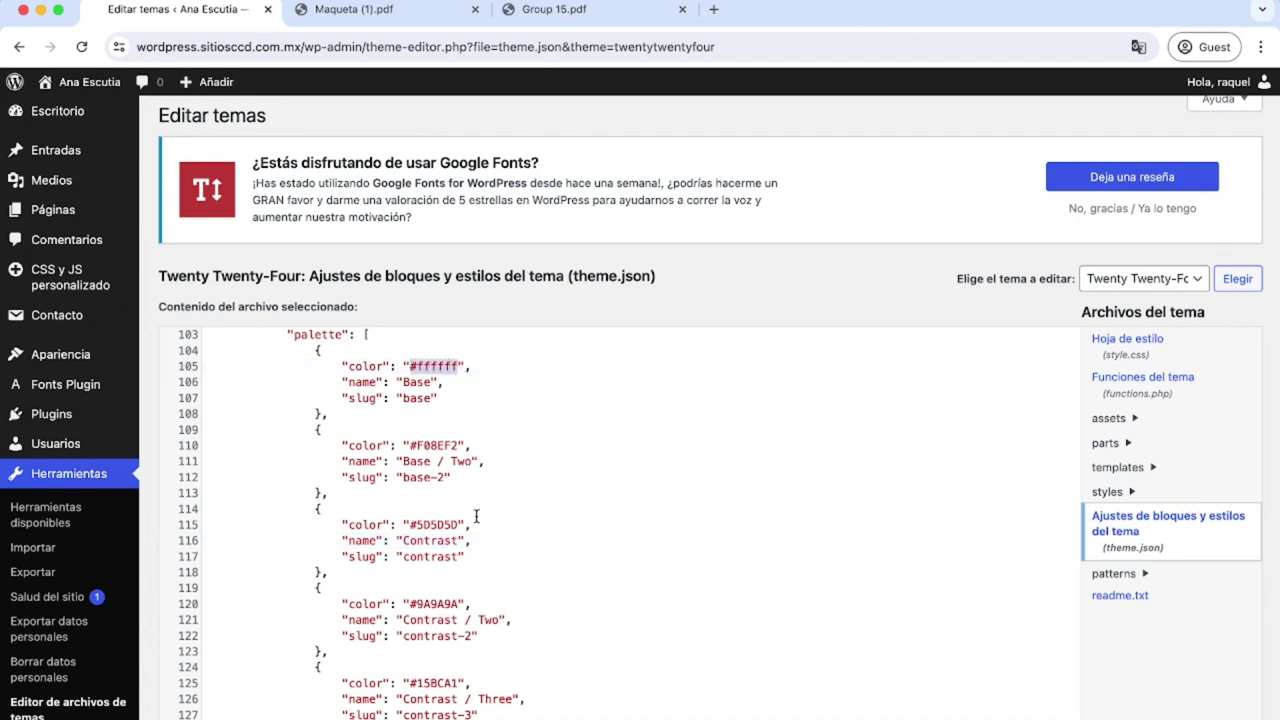
pyautogui.click(456, 366)
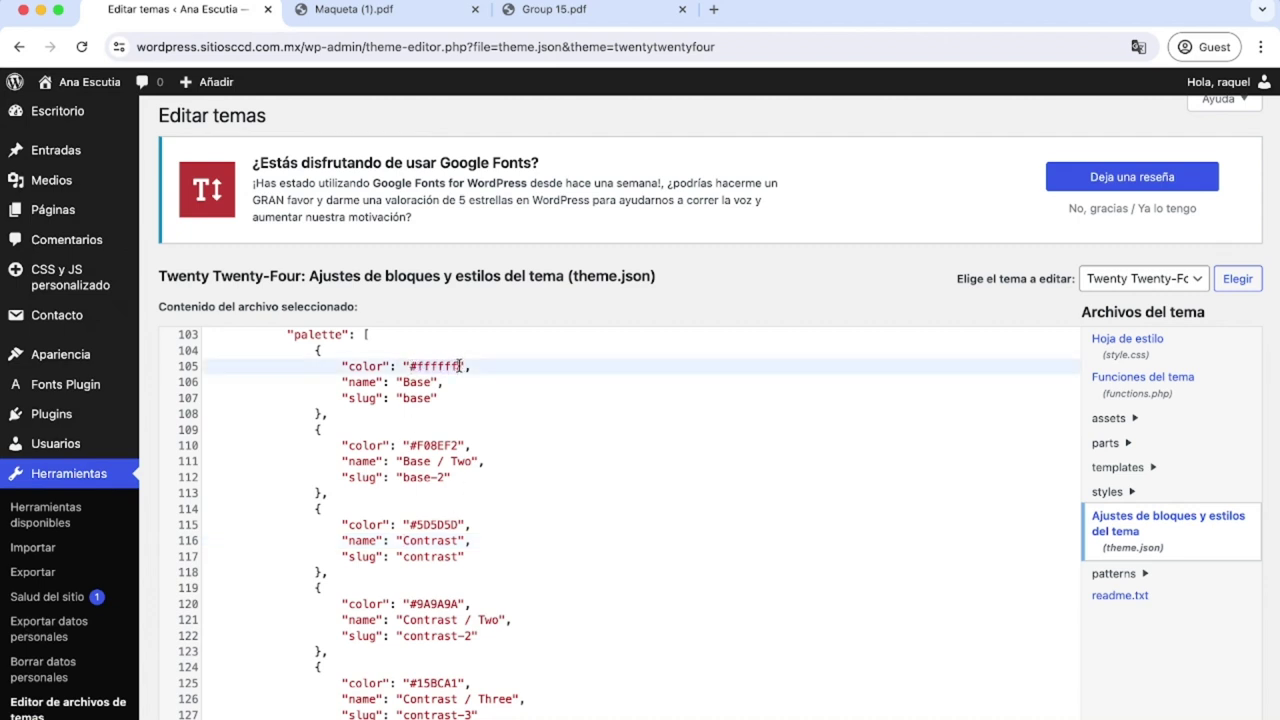
pyautogui.moveTo(458, 366); pyautogui.dragTo(429, 383)
pyautogui.scroll(-1, 447, 486)
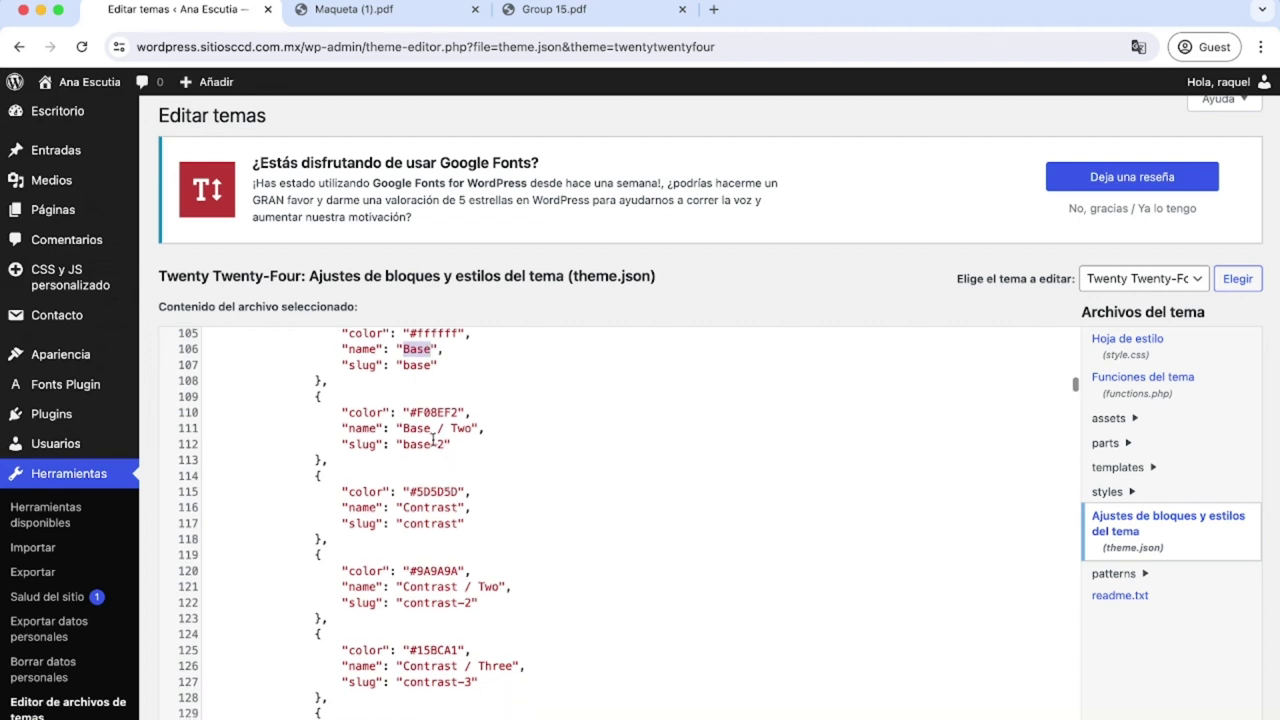
pyautogui.moveTo(432, 428); pyautogui.dragTo(404, 428)
# Compare the PDF's #F08EF2 and #5D5D5D codes with theme.json's Contrast colour values.
pyautogui.click(554, 9)
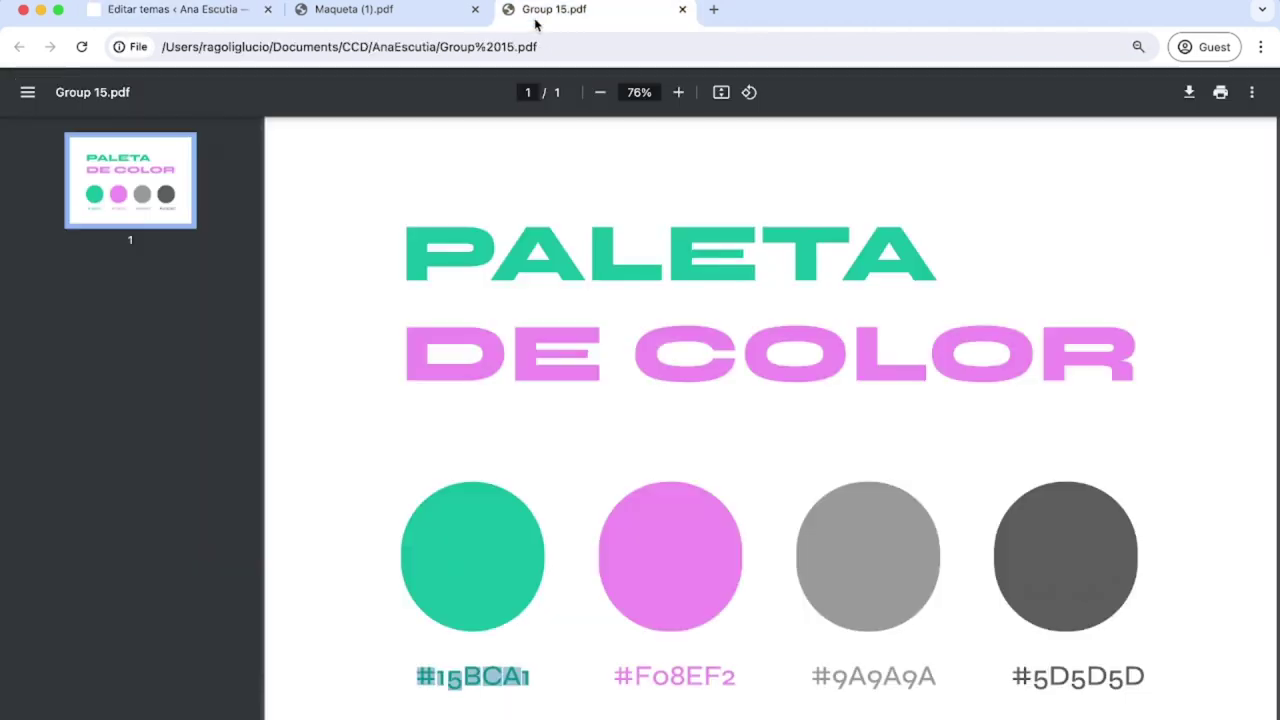
pyautogui.moveTo(705, 677); pyautogui.dragTo(612, 677)
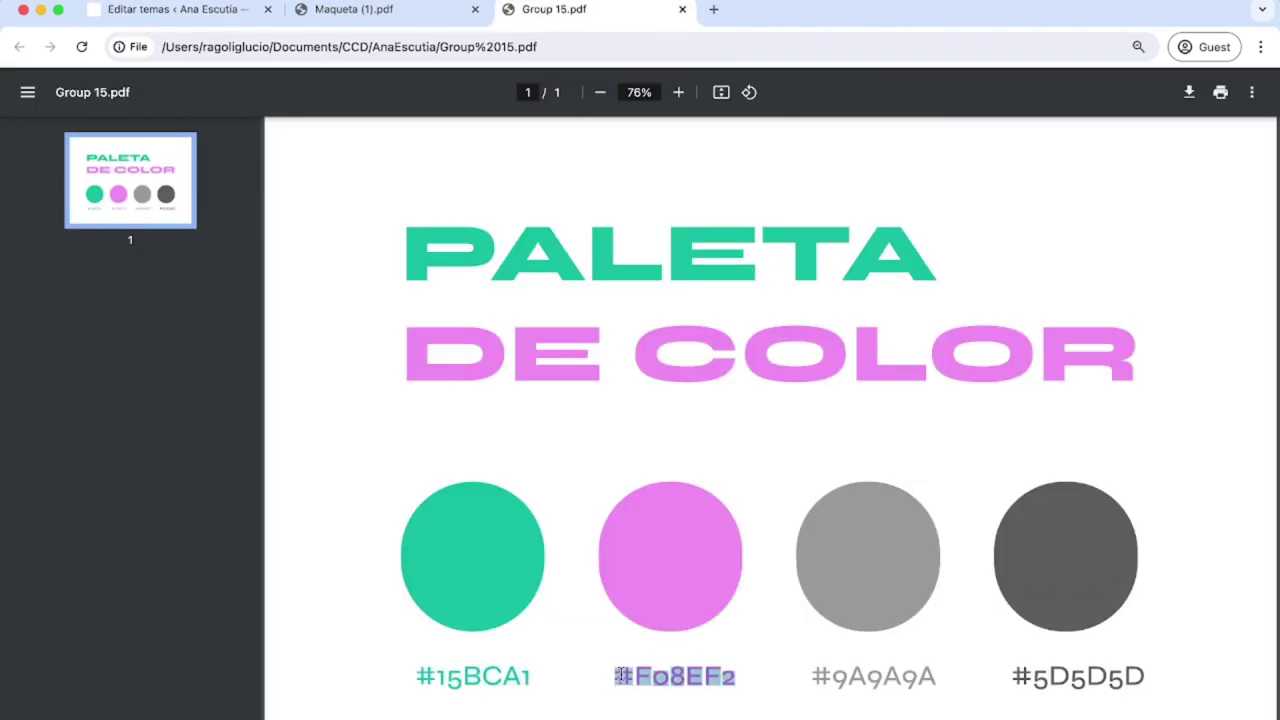
pyautogui.click(210, 12)
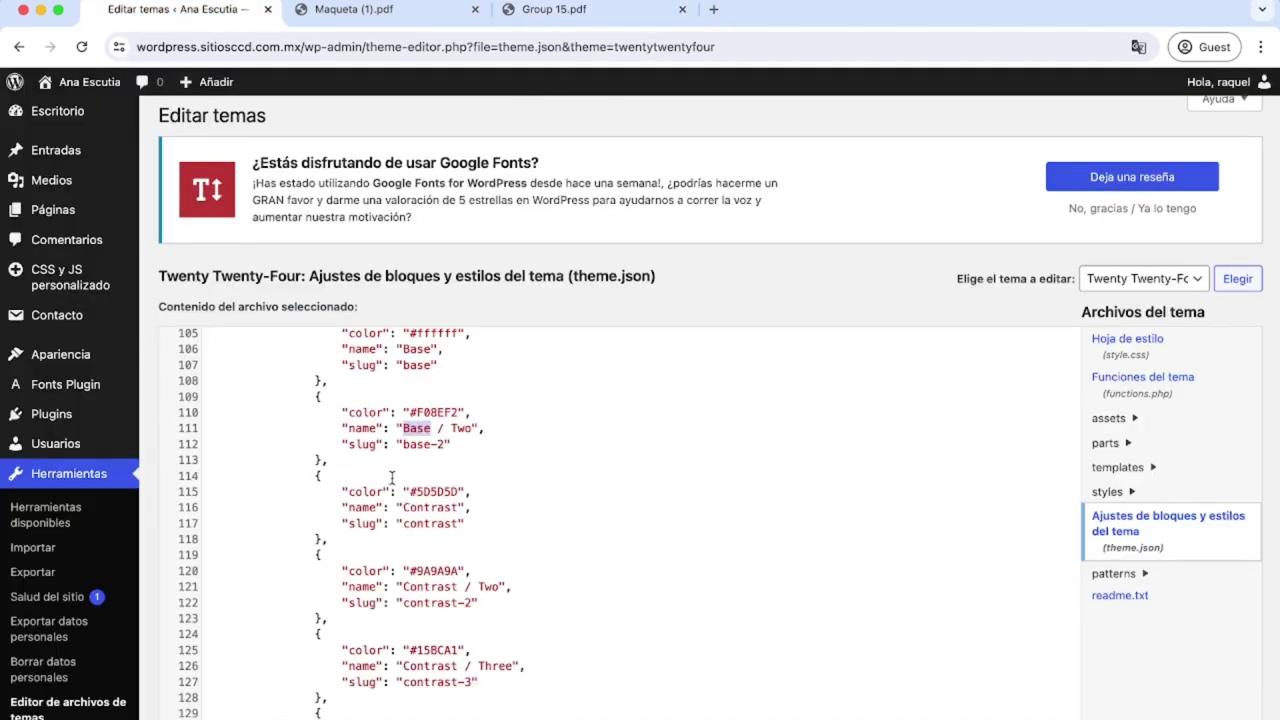
pyautogui.moveTo(409, 491); pyautogui.dragTo(457, 490)
pyautogui.click(554, 9)
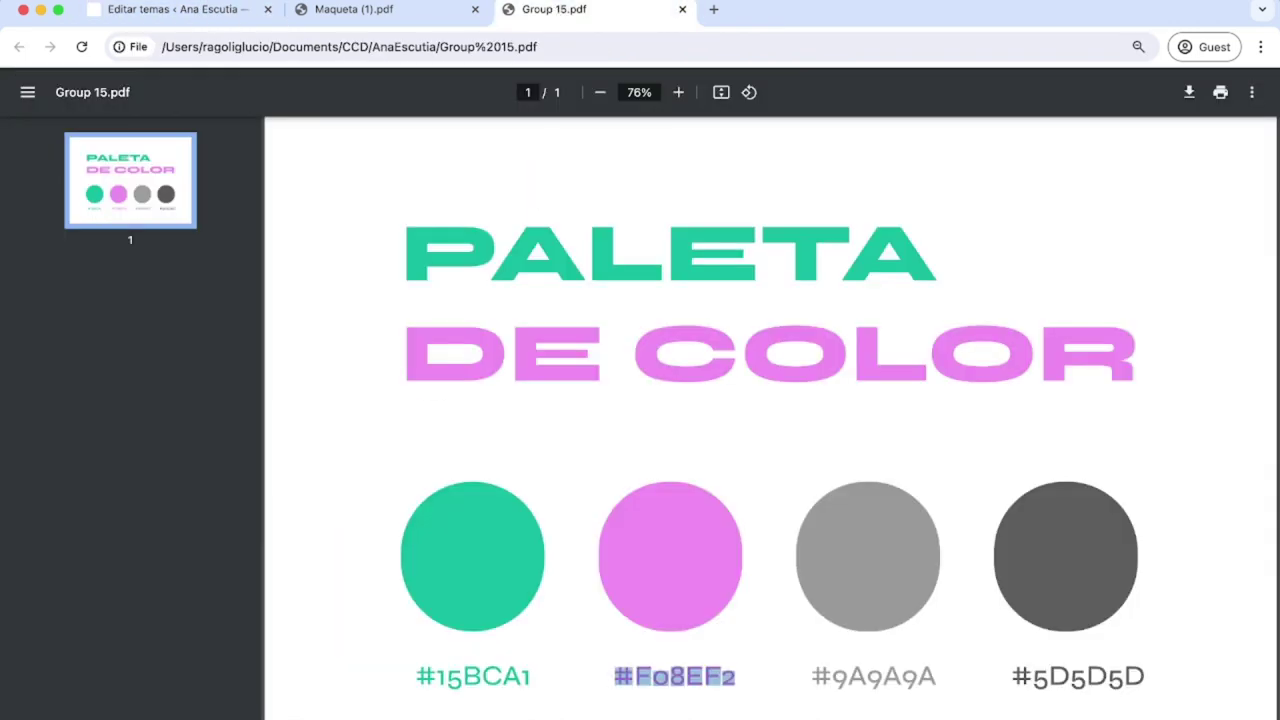
pyautogui.moveTo(1155, 679); pyautogui.dragTo(1022, 676)
pyautogui.click(200, 16)
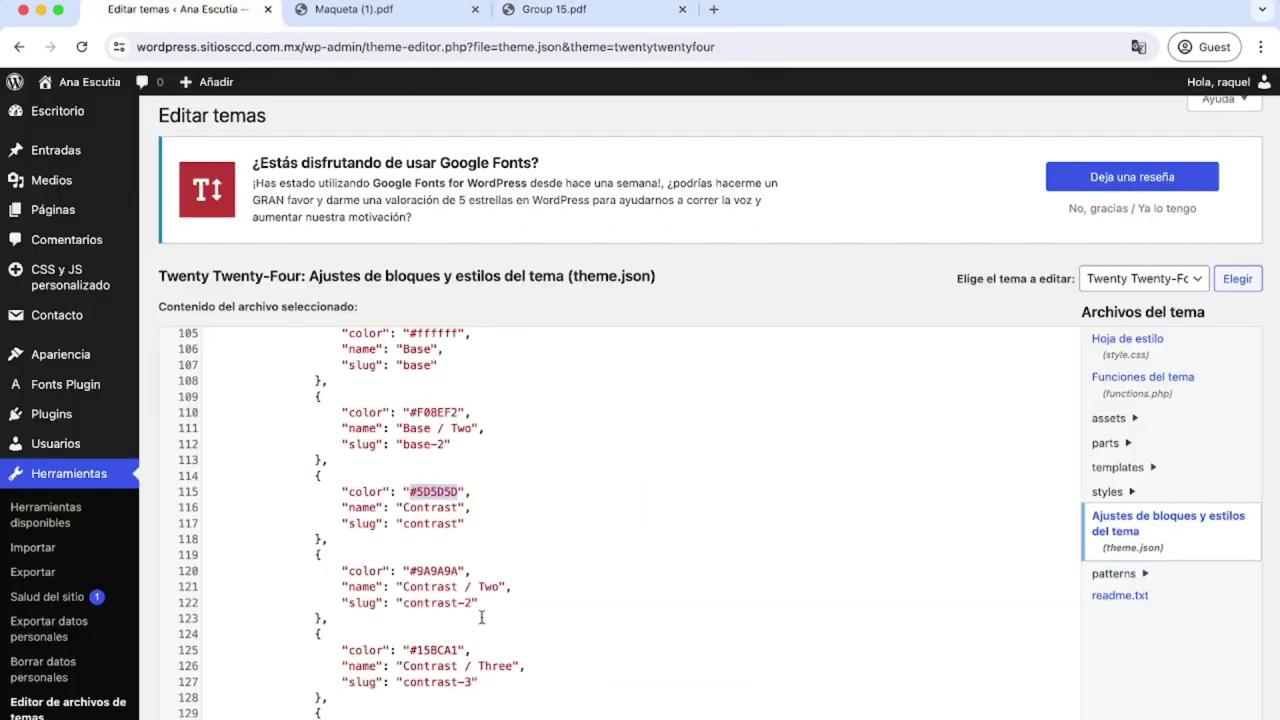
pyautogui.moveTo(457, 570); pyautogui.dragTo(409, 571)
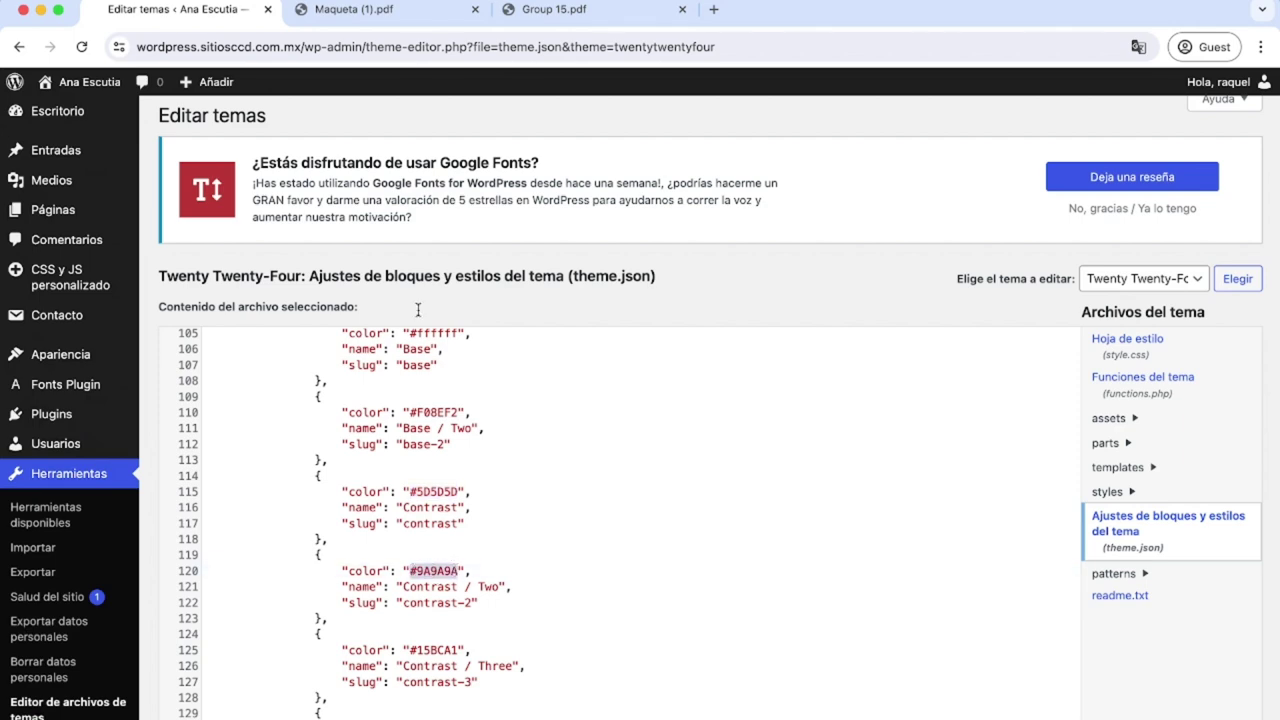
# Compare the PDF's light grey #9A9A9A and the Contrast / Three value #15BCA1 in theme.json.
pyautogui.click(545, 12)
pyautogui.moveTo(936, 677); pyautogui.dragTo(814, 677)
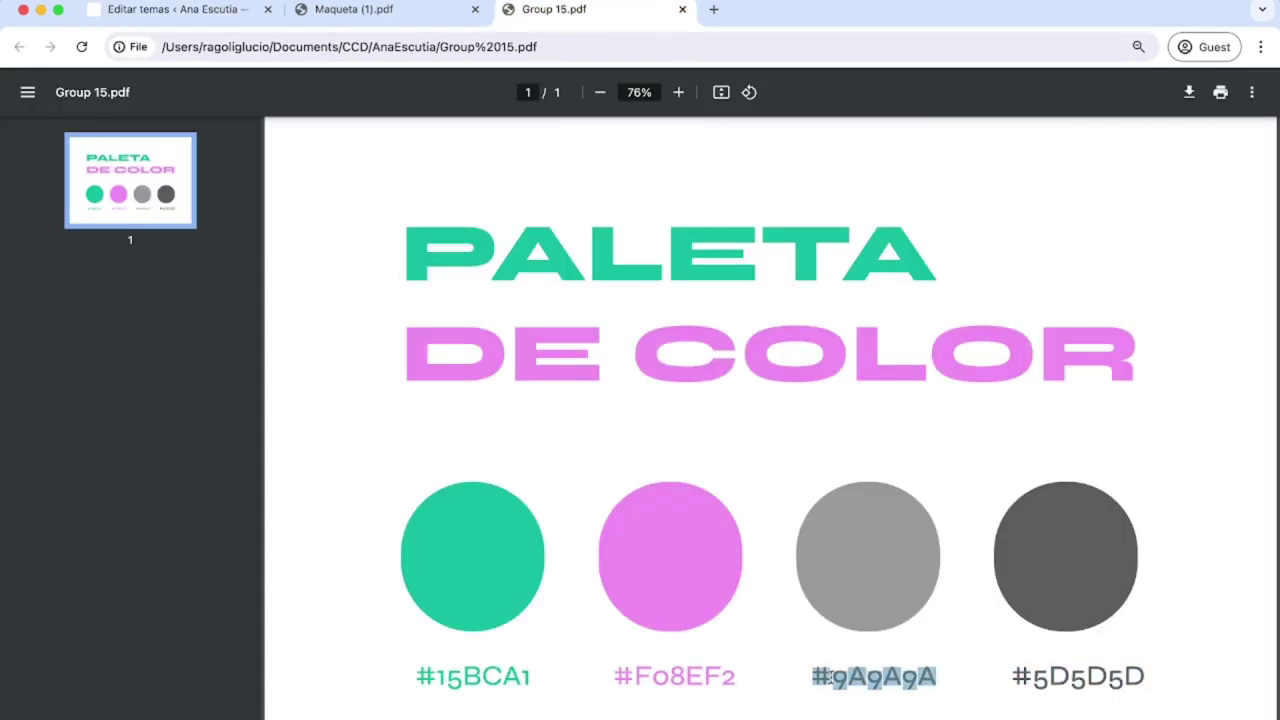
pyautogui.click(181, 12)
pyautogui.moveTo(460, 651); pyautogui.dragTo(408, 651)
pyautogui.click(620, 646)
pyautogui.scroll(-5, 626, 643)
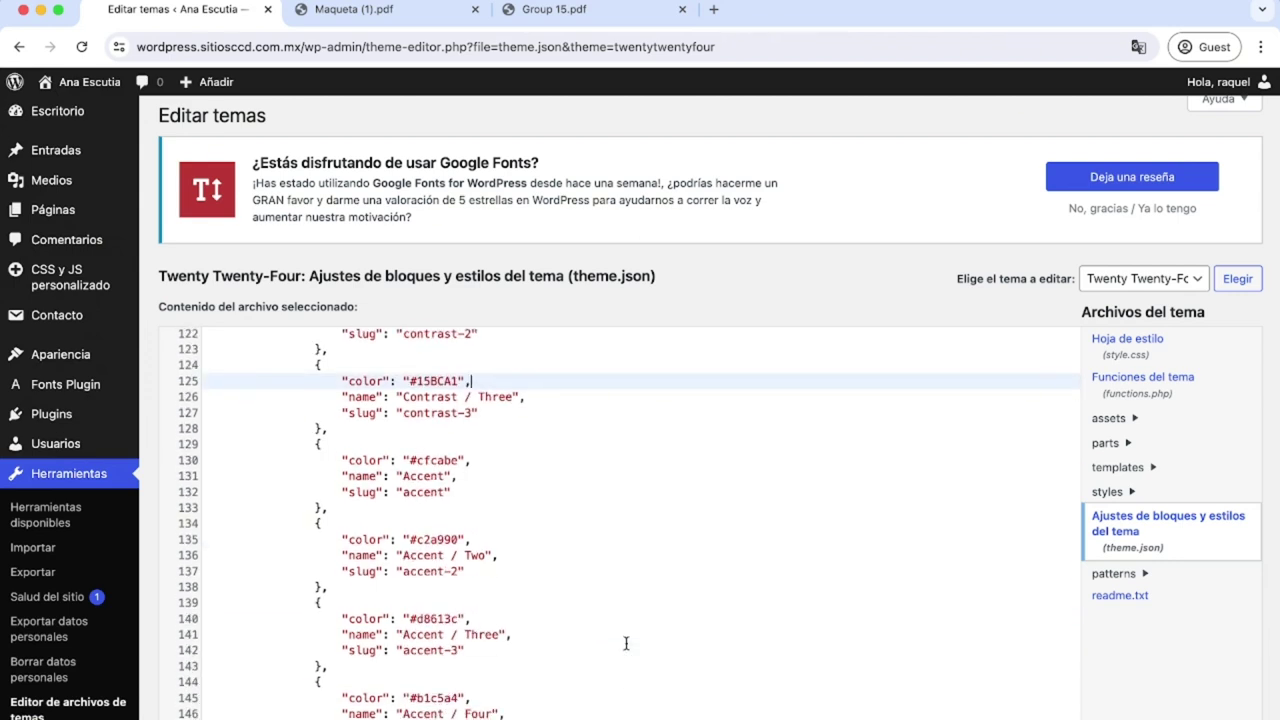
pyautogui.scroll(20, 820, 374)
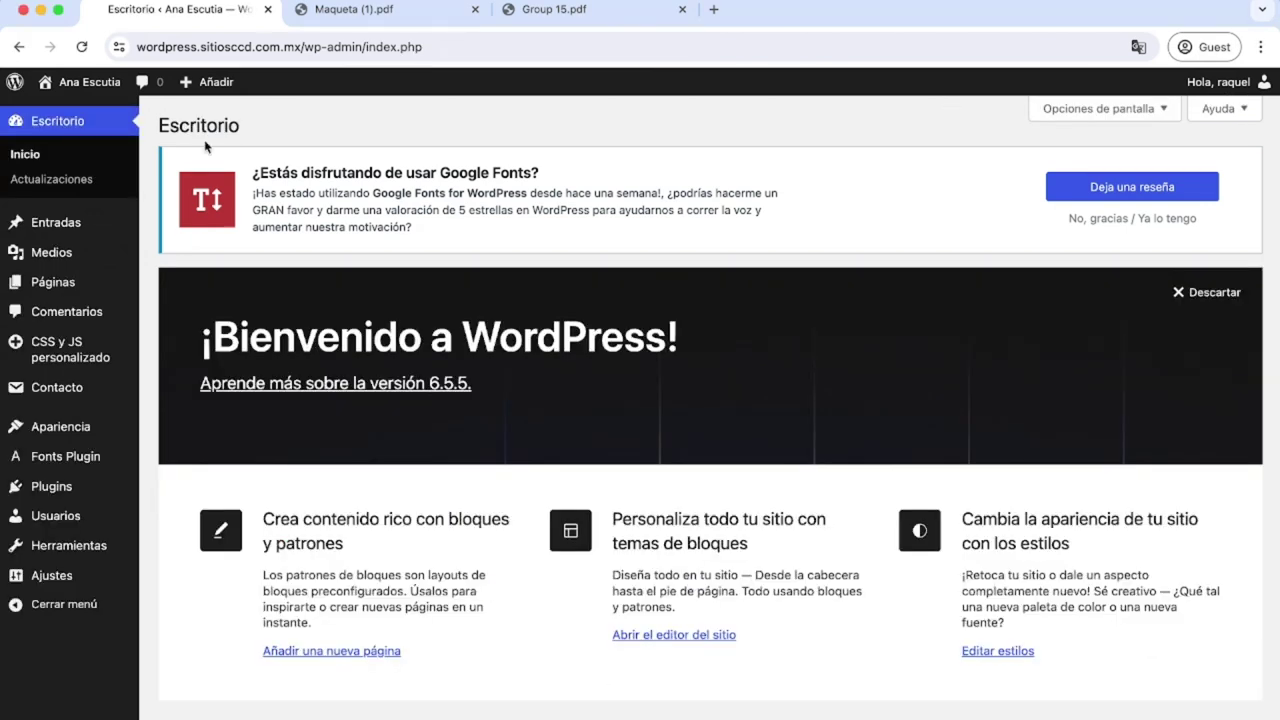
# Glance over the Maqueta mockup PDF, then list all WordPress pages via Páginas > Todas las páginas.
pyautogui.moveTo(70, 289)
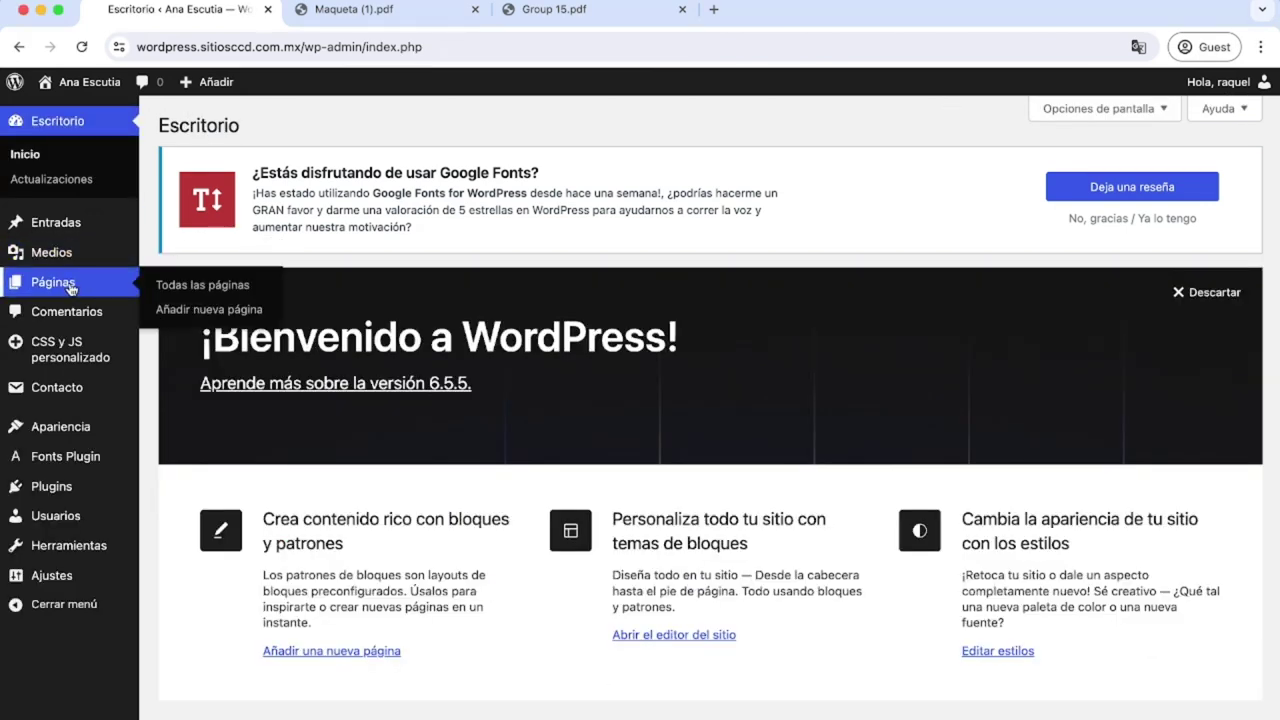
pyautogui.click(366, 9)
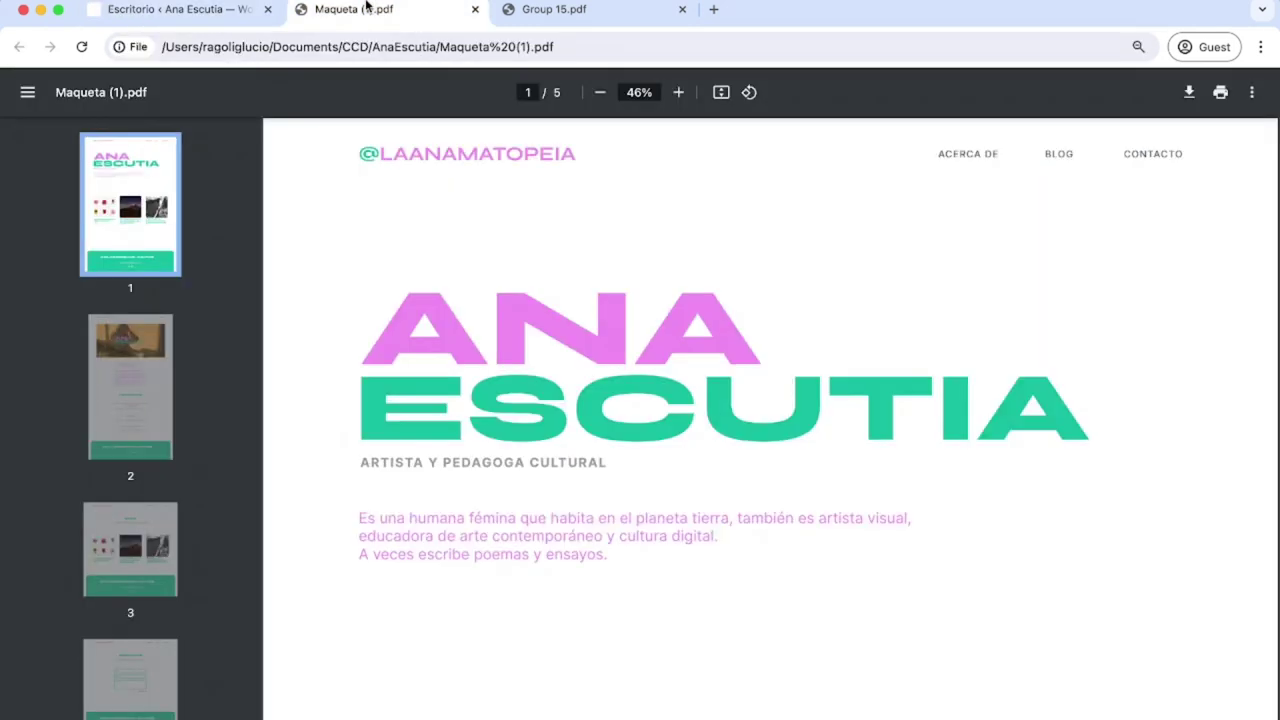
pyautogui.scroll(-4, 671, 308)
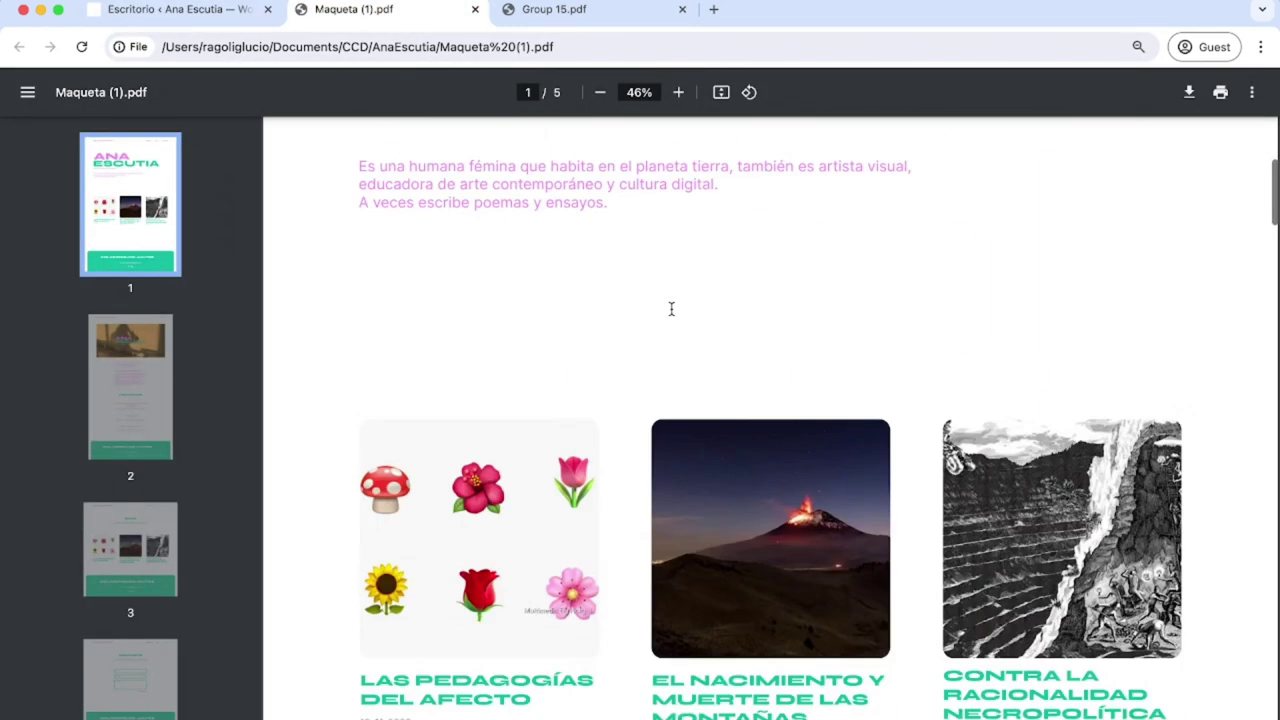
pyautogui.scroll(4, 671, 306)
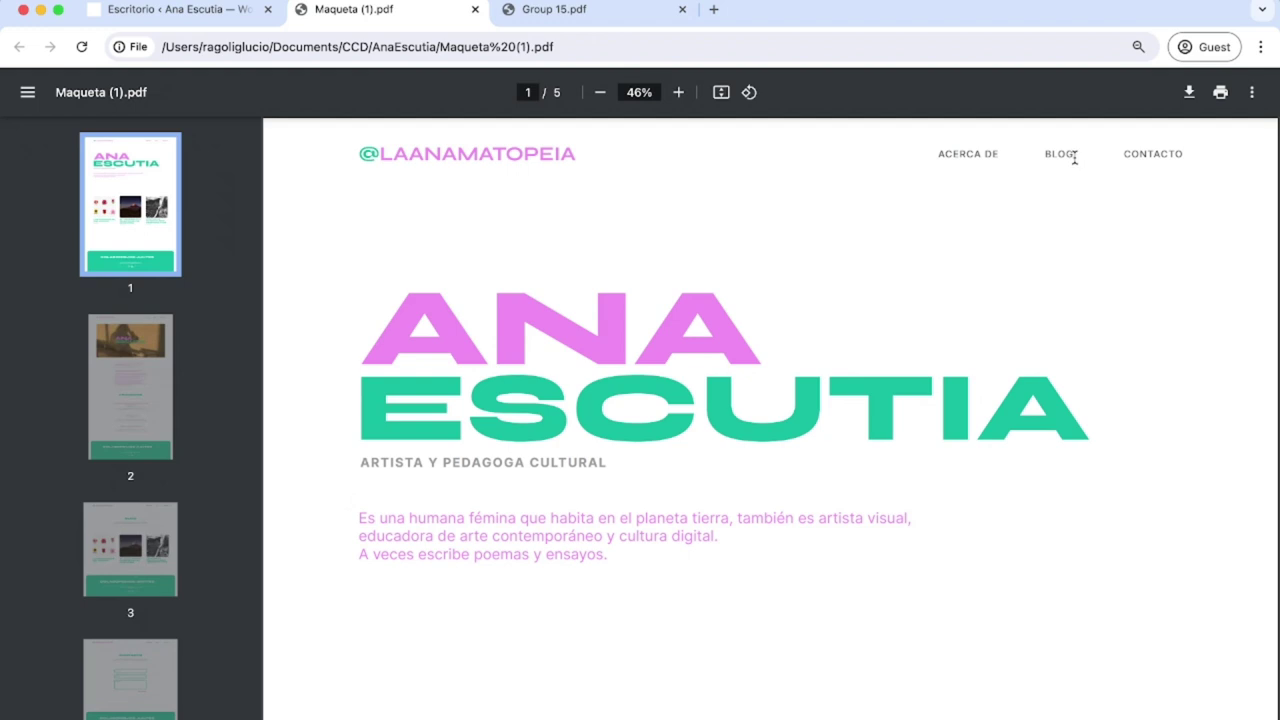
pyautogui.click(206, 10)
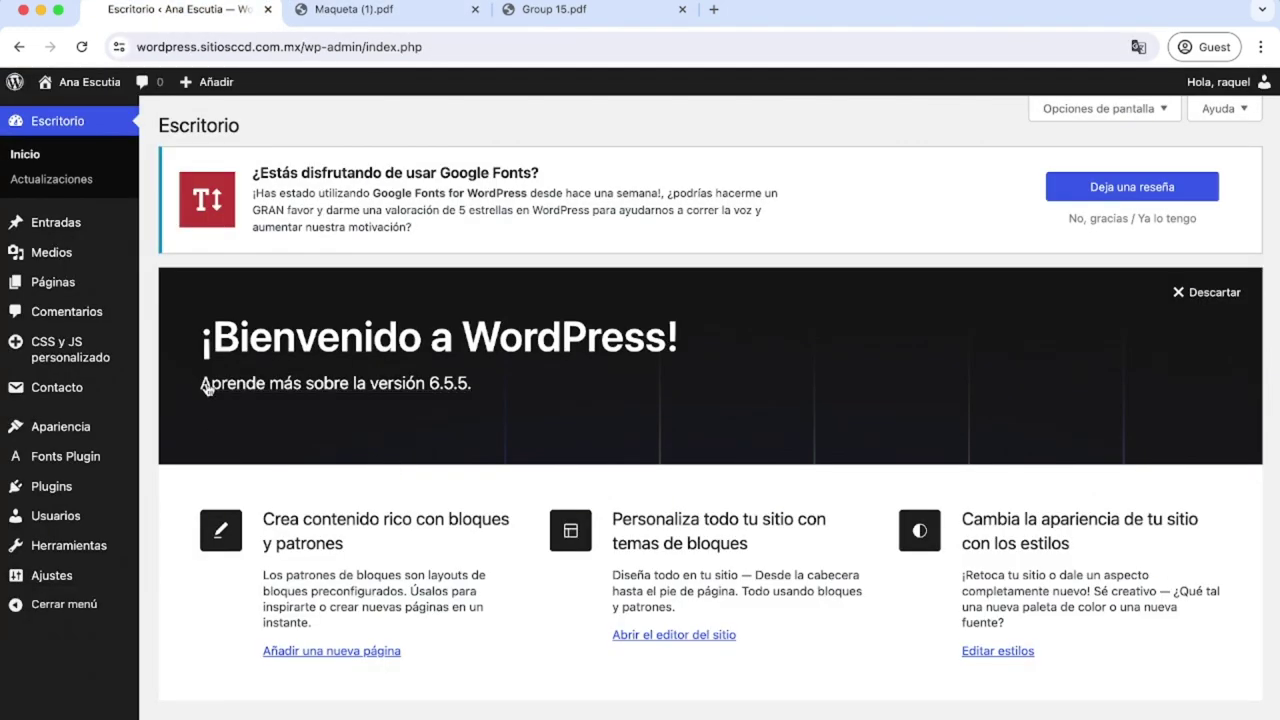
pyautogui.moveTo(126, 288)
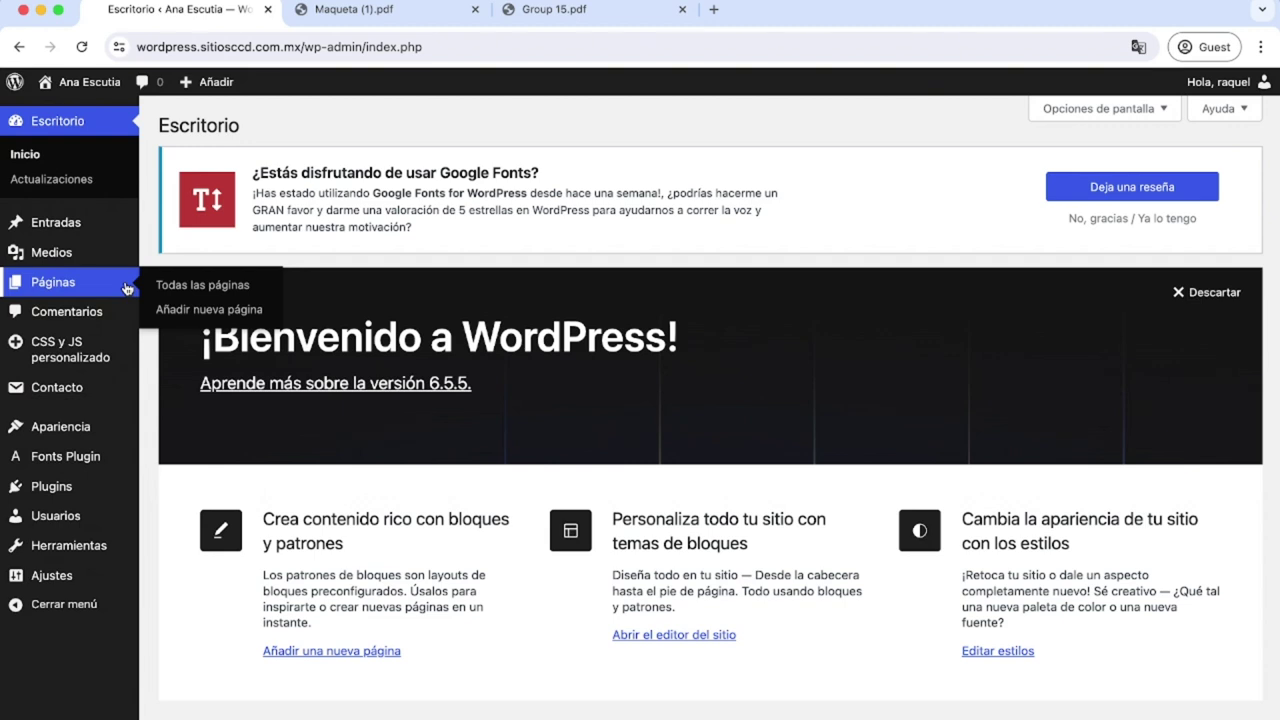
pyautogui.click(126, 288)
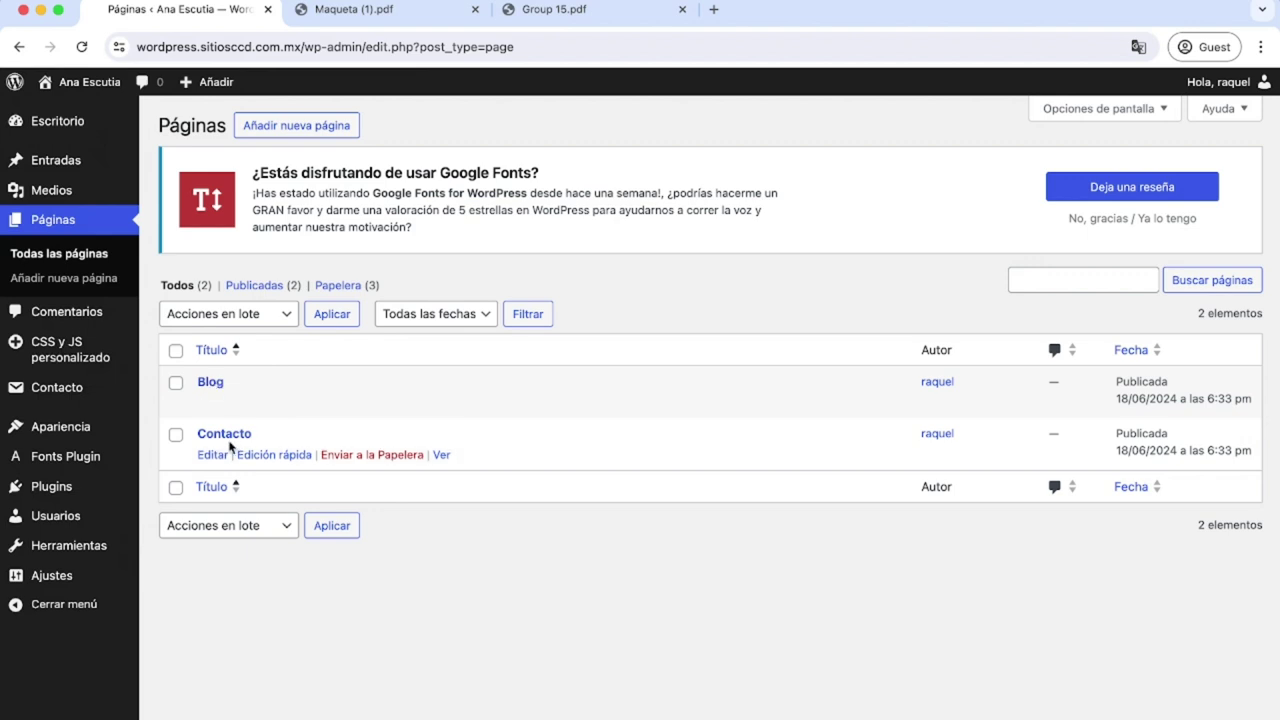
# Create a new page titled 'Acerca de', publish it, and return to the pages list.
pyautogui.click(310, 132)
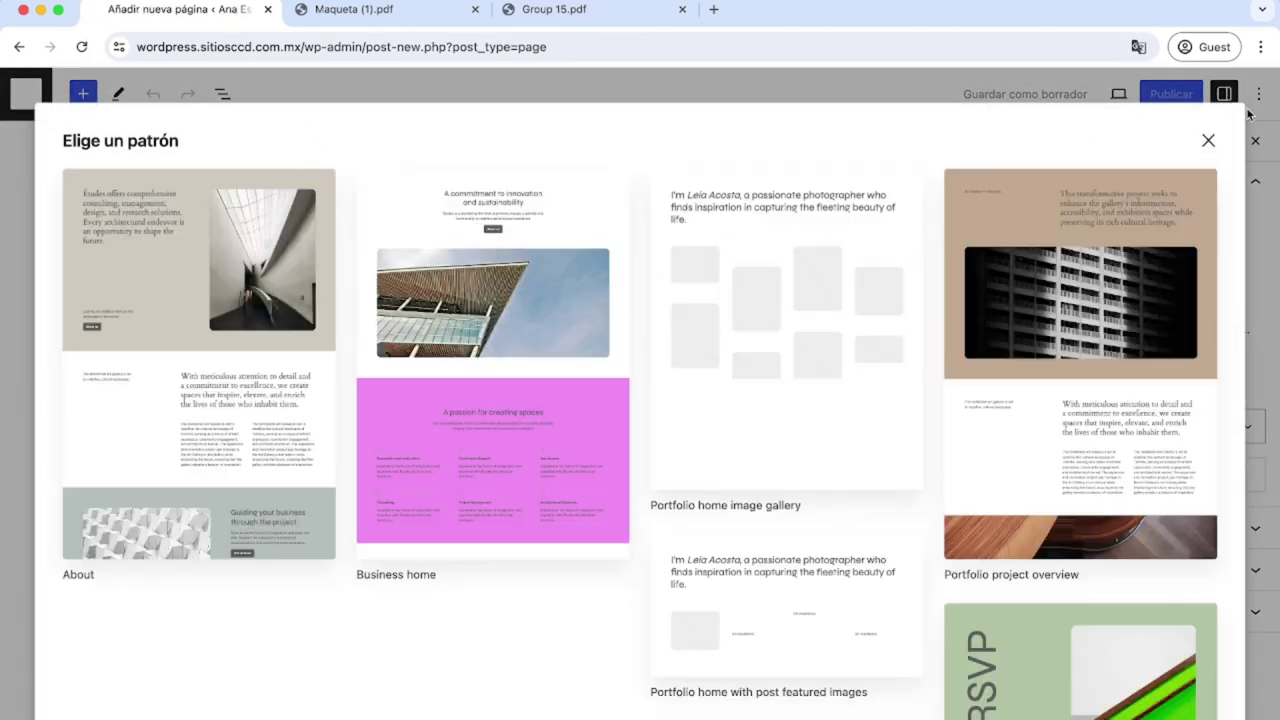
pyautogui.click(1208, 140)
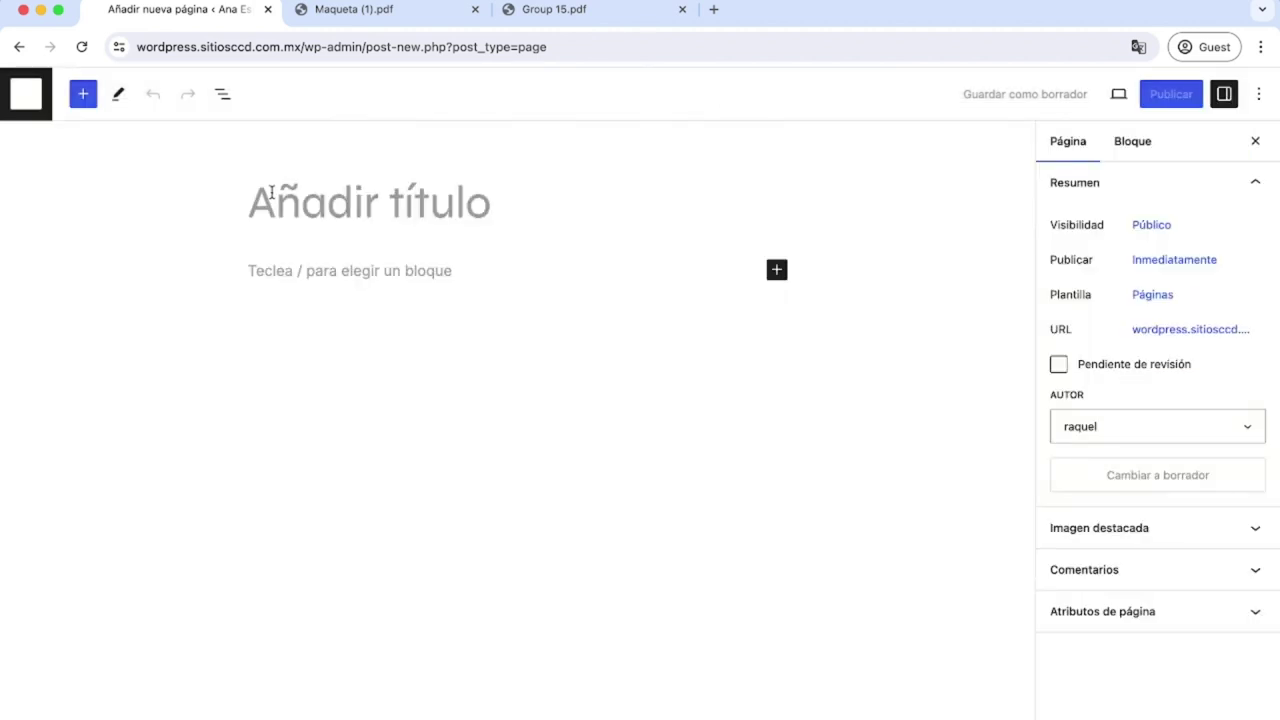
pyautogui.write('Acer')
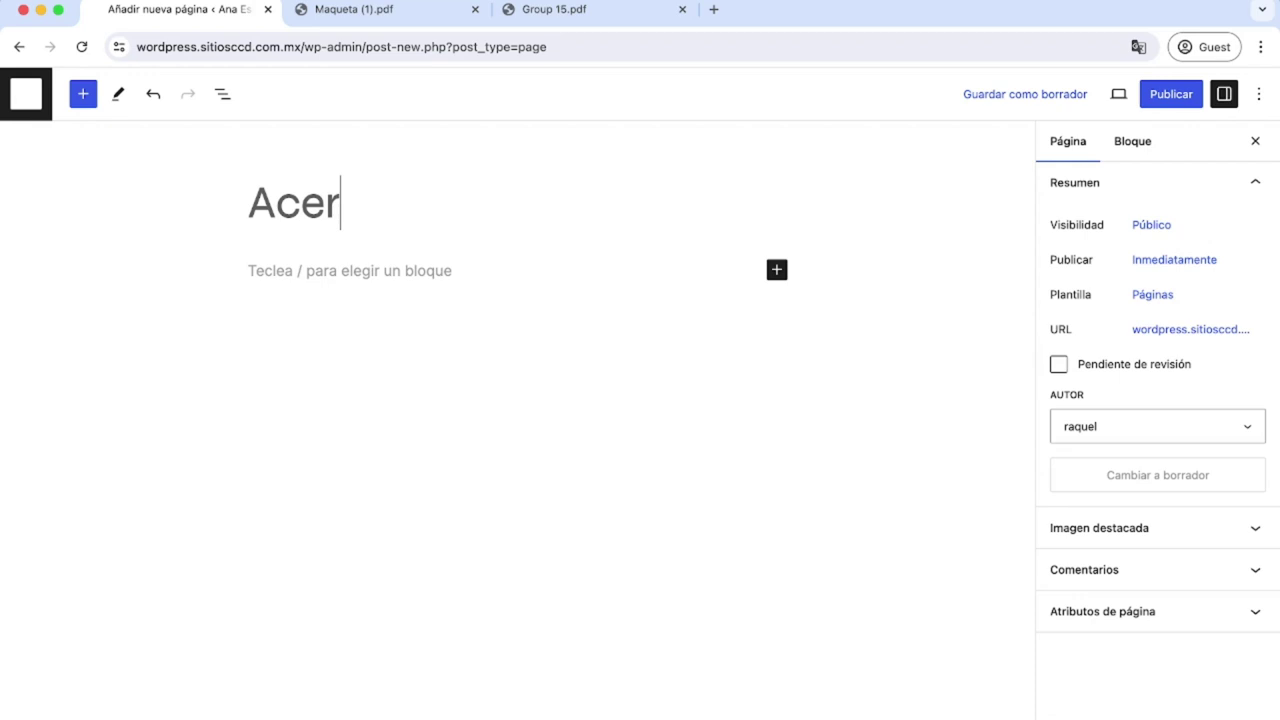
pyautogui.write('ca de')
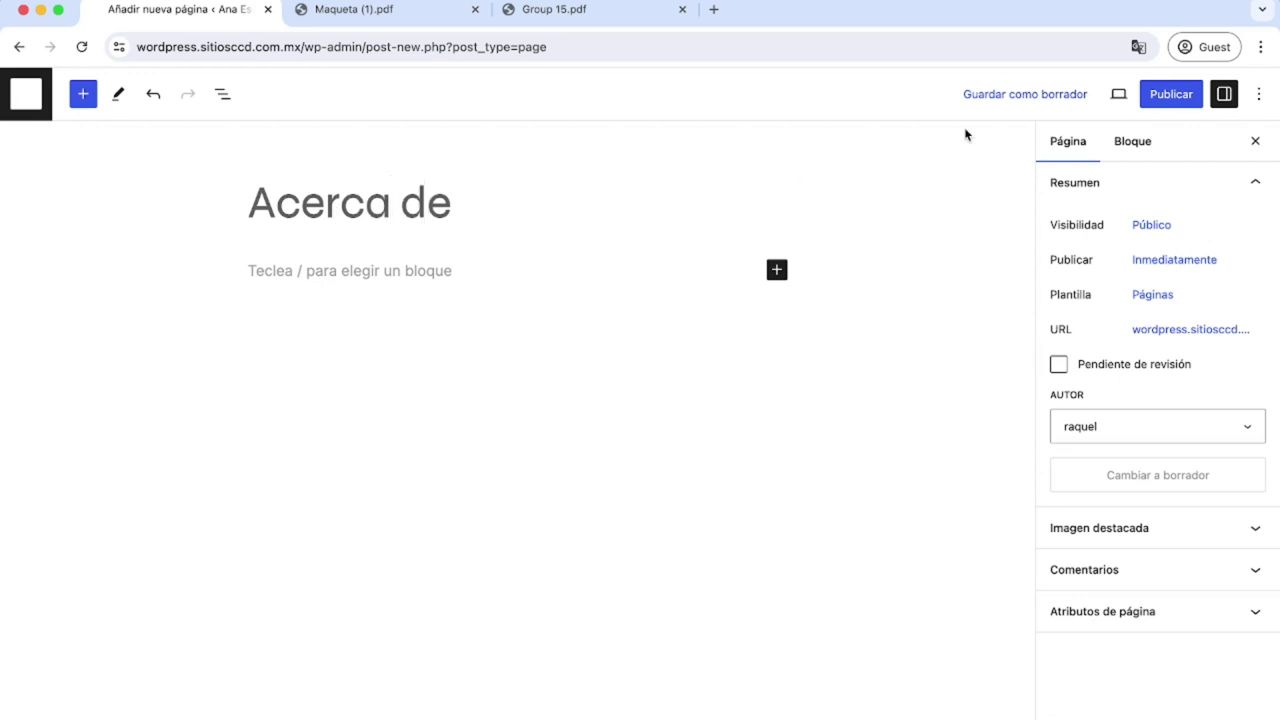
pyautogui.click(1160, 93)
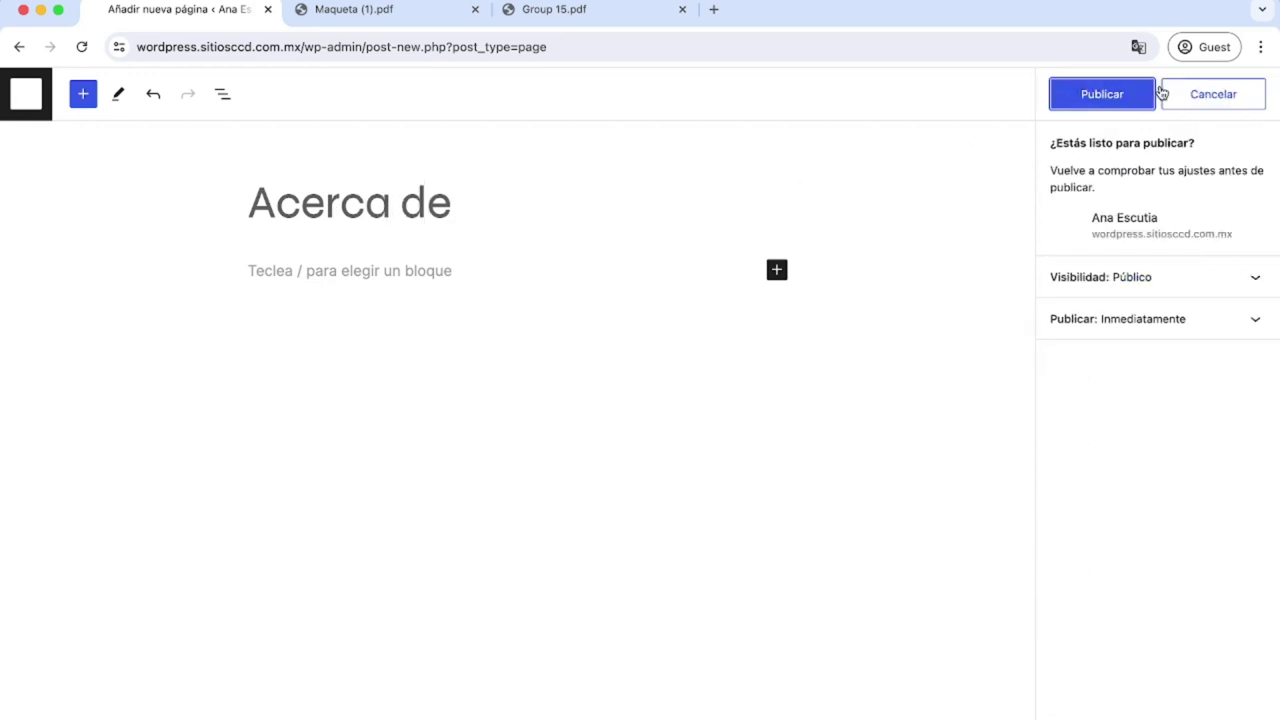
pyautogui.doubleClick(1117, 94)
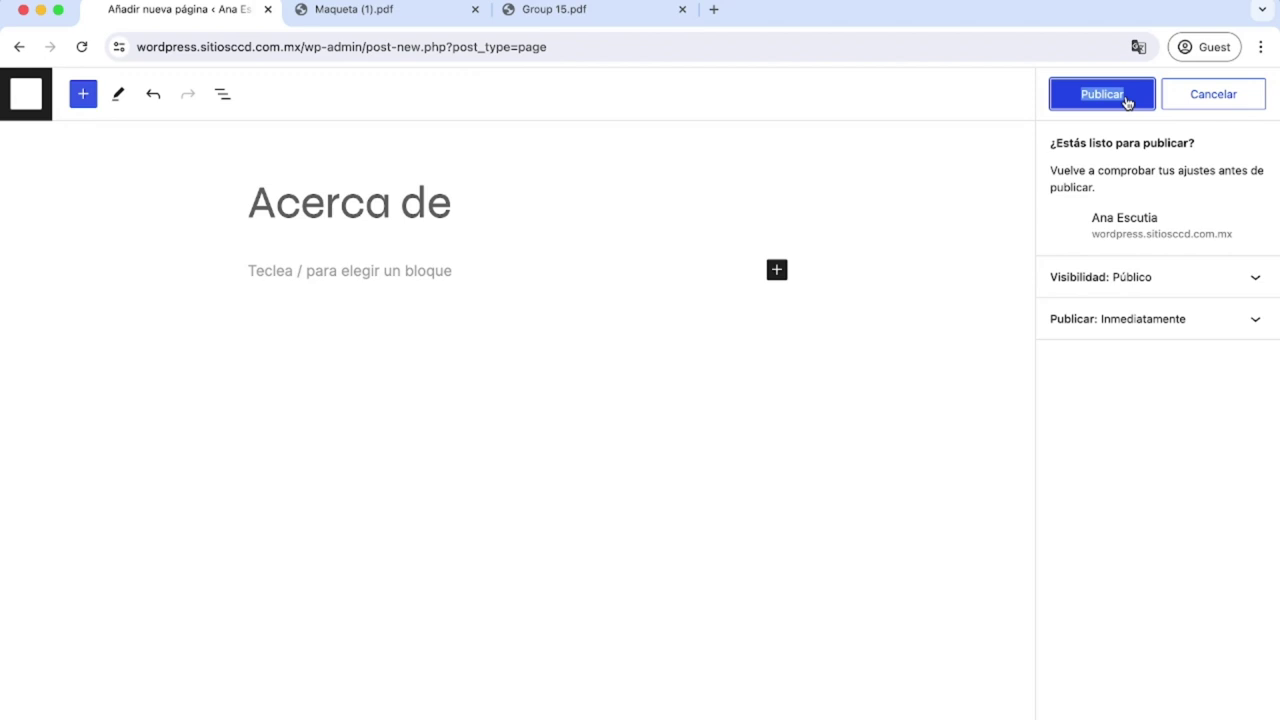
pyautogui.click(1110, 95)
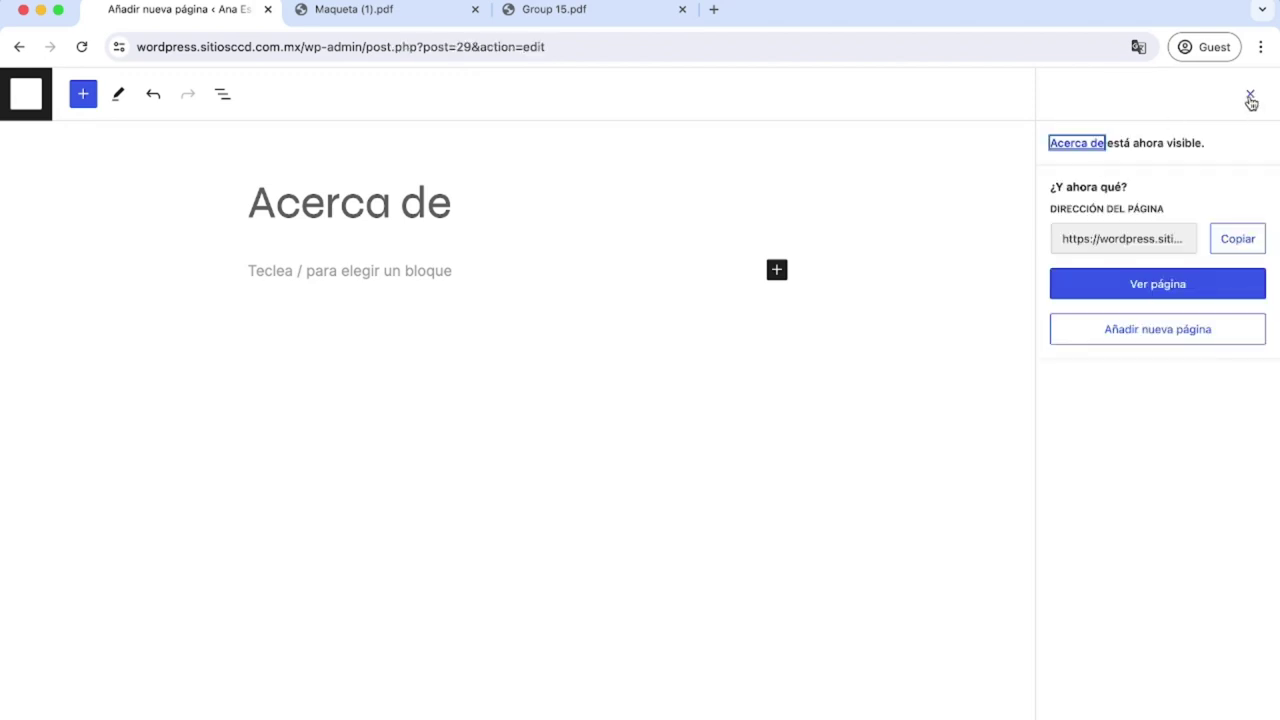
pyautogui.click(1250, 96)
pyautogui.click(27, 96)
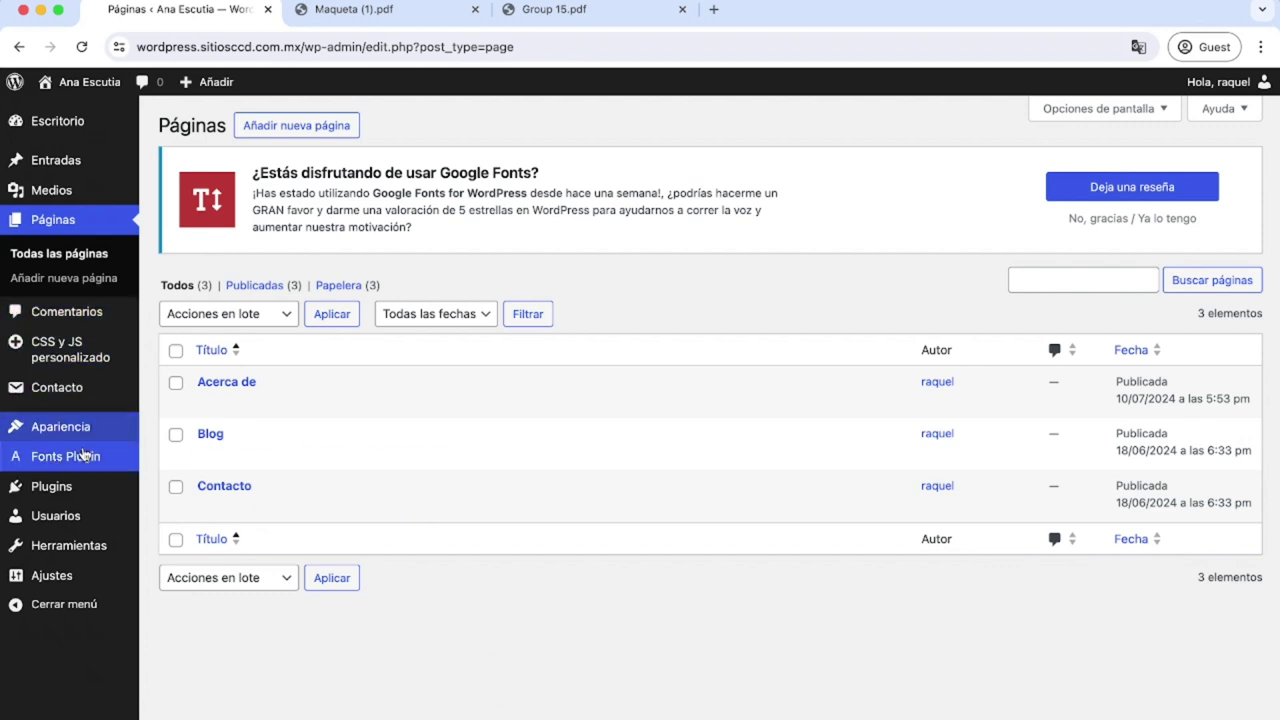
# Open the home template from Apariencia > Editor and close its settings sidebar.
pyautogui.moveTo(78, 420)
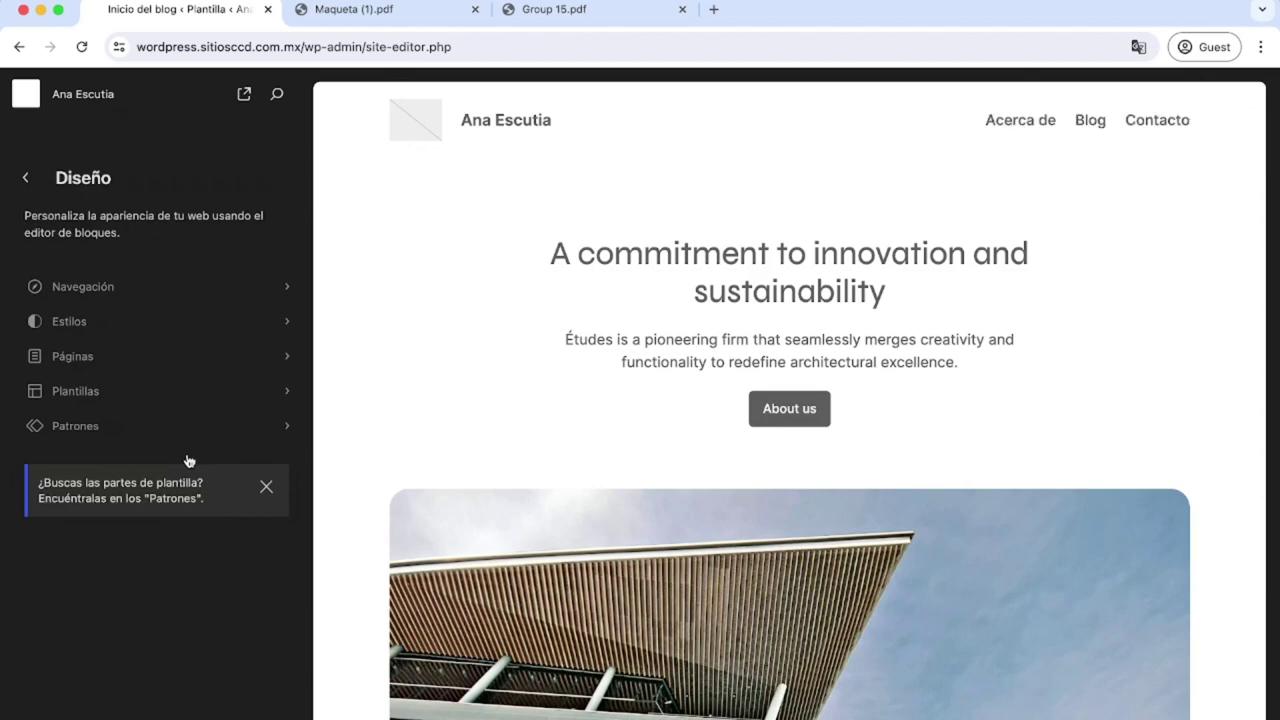
pyautogui.scroll(-10, 660, 574)
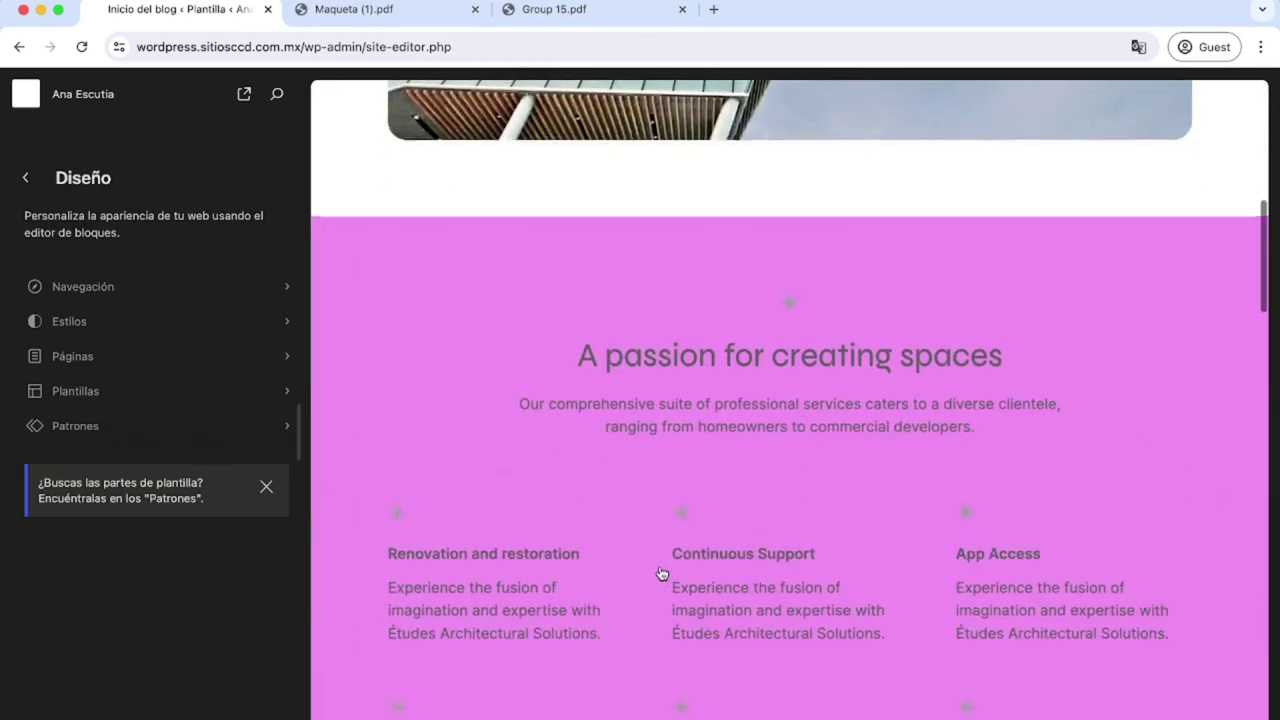
pyautogui.scroll(-15, 660, 574)
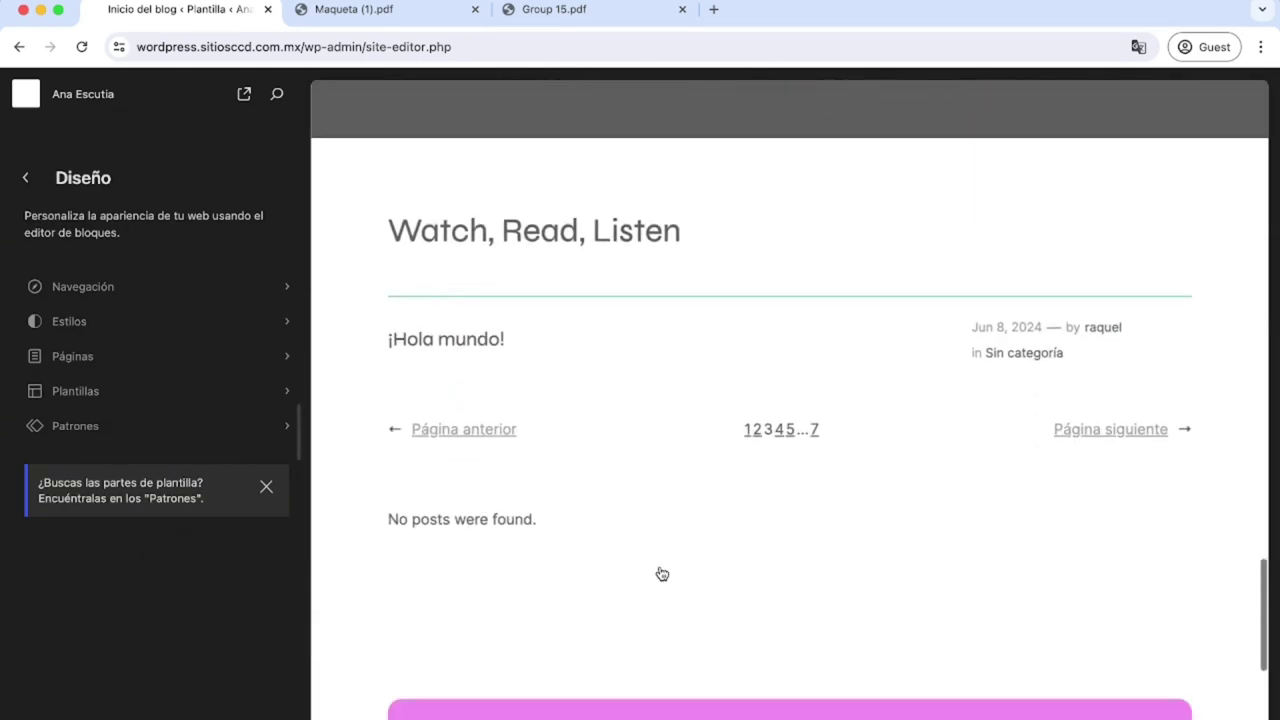
pyautogui.scroll(10, 660, 574)
pyautogui.scroll(15, 660, 574)
pyautogui.click(600, 386)
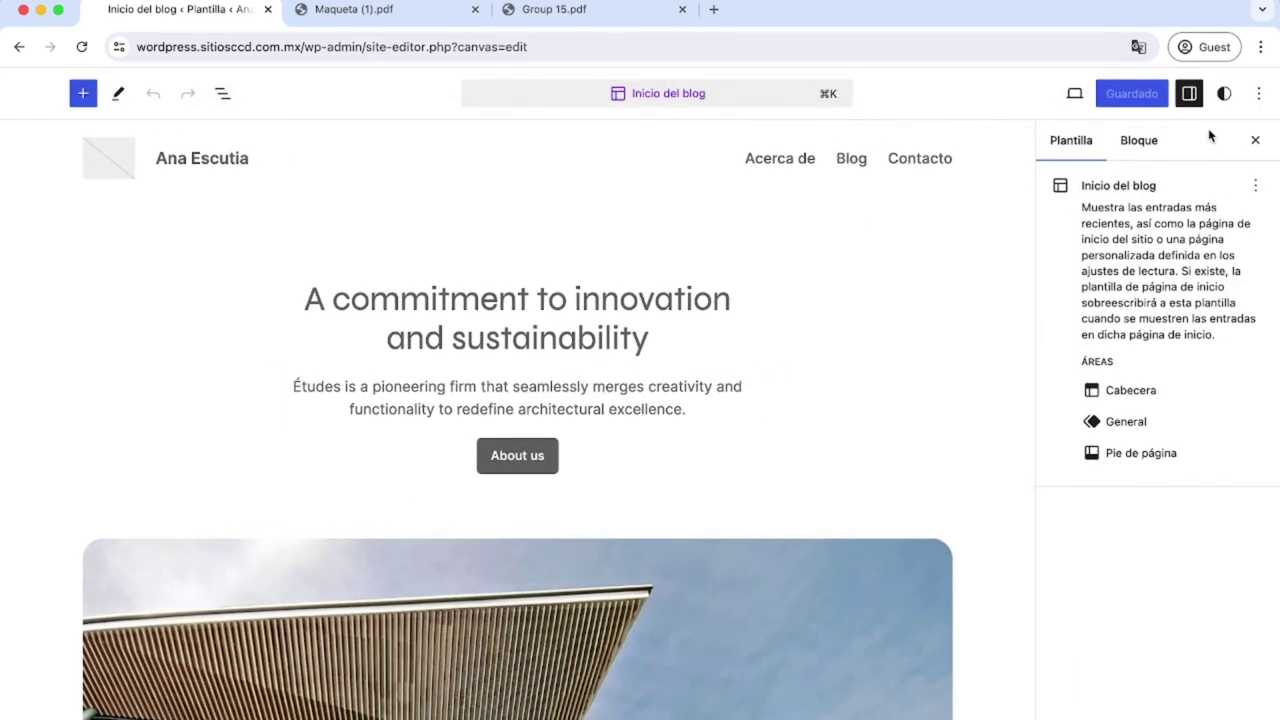
pyautogui.click(1254, 141)
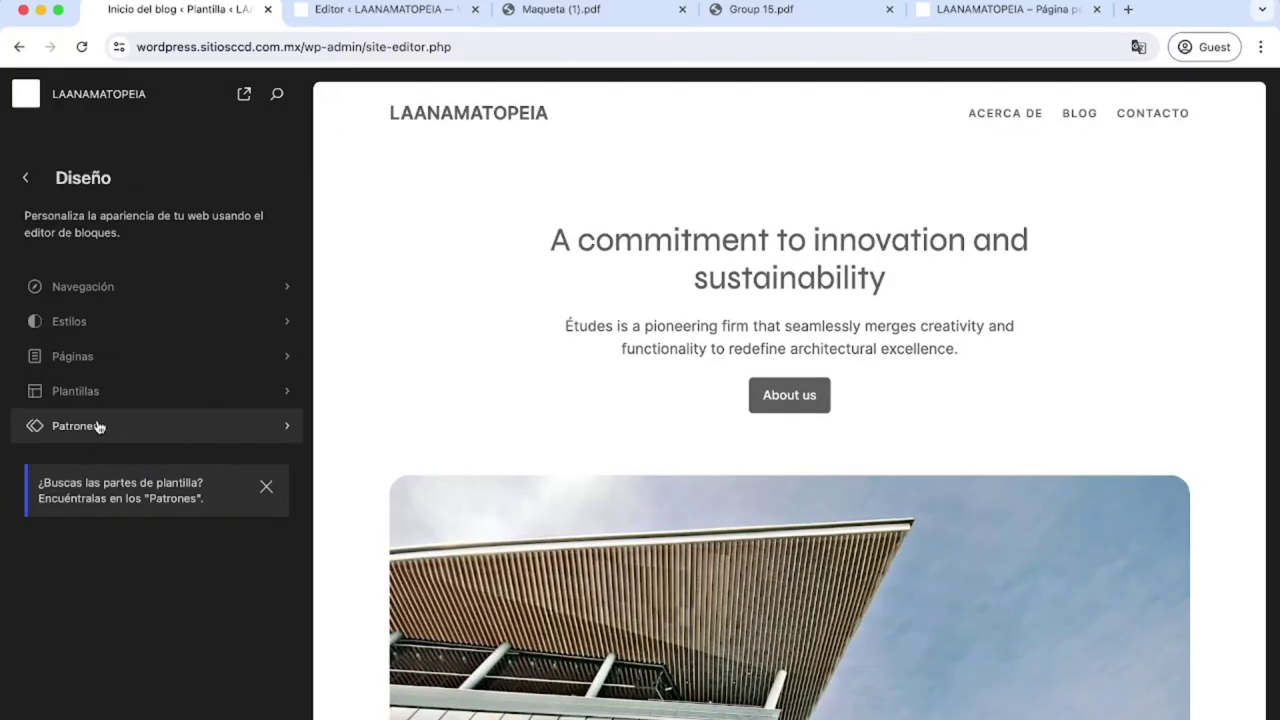
# Browse Patrones, filter to Cabecera and open the Header template part card.
pyautogui.click(99, 427)
pyautogui.scroll(-5, 99, 425)
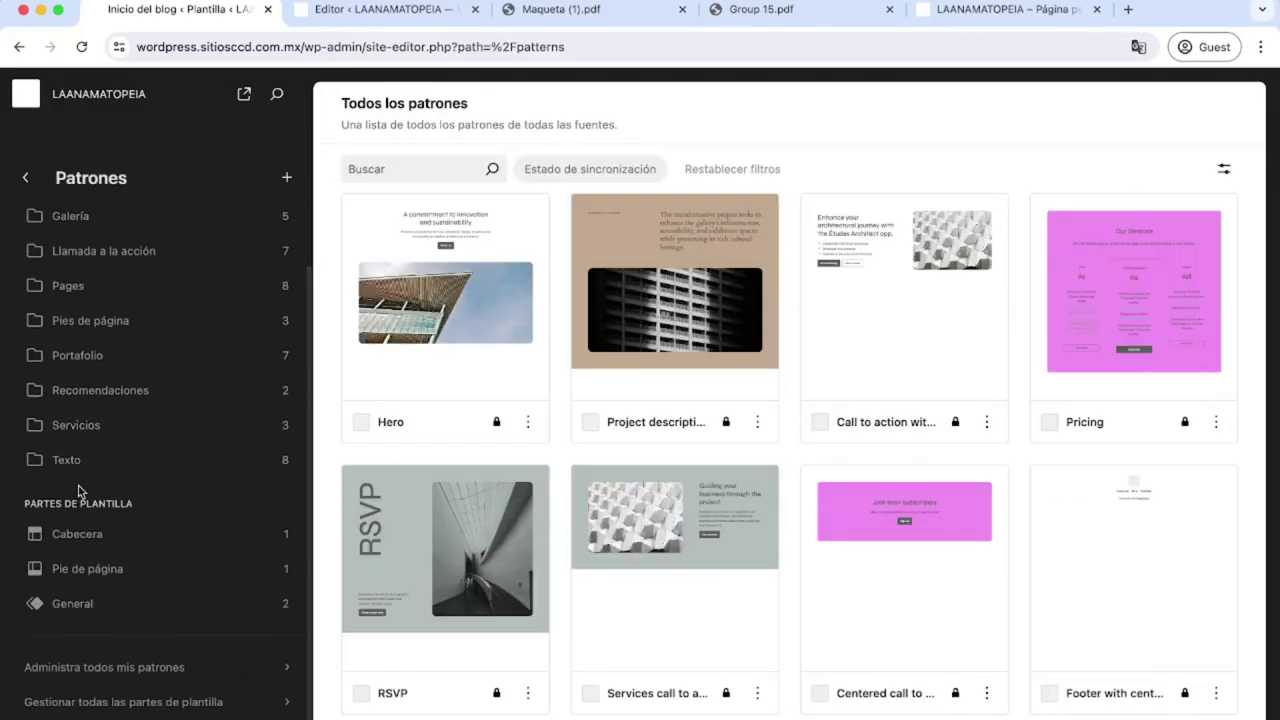
pyautogui.moveTo(24, 503); pyautogui.dragTo(129, 498)
pyautogui.click(90, 534)
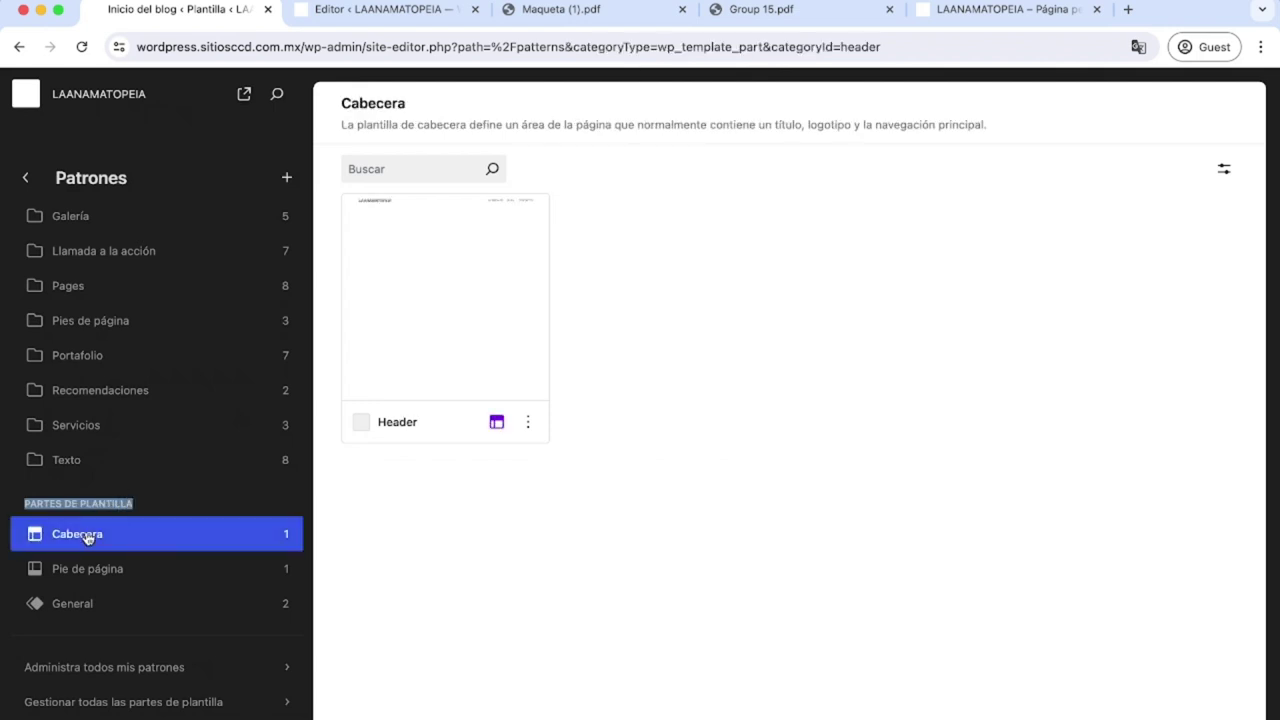
pyautogui.click(428, 315)
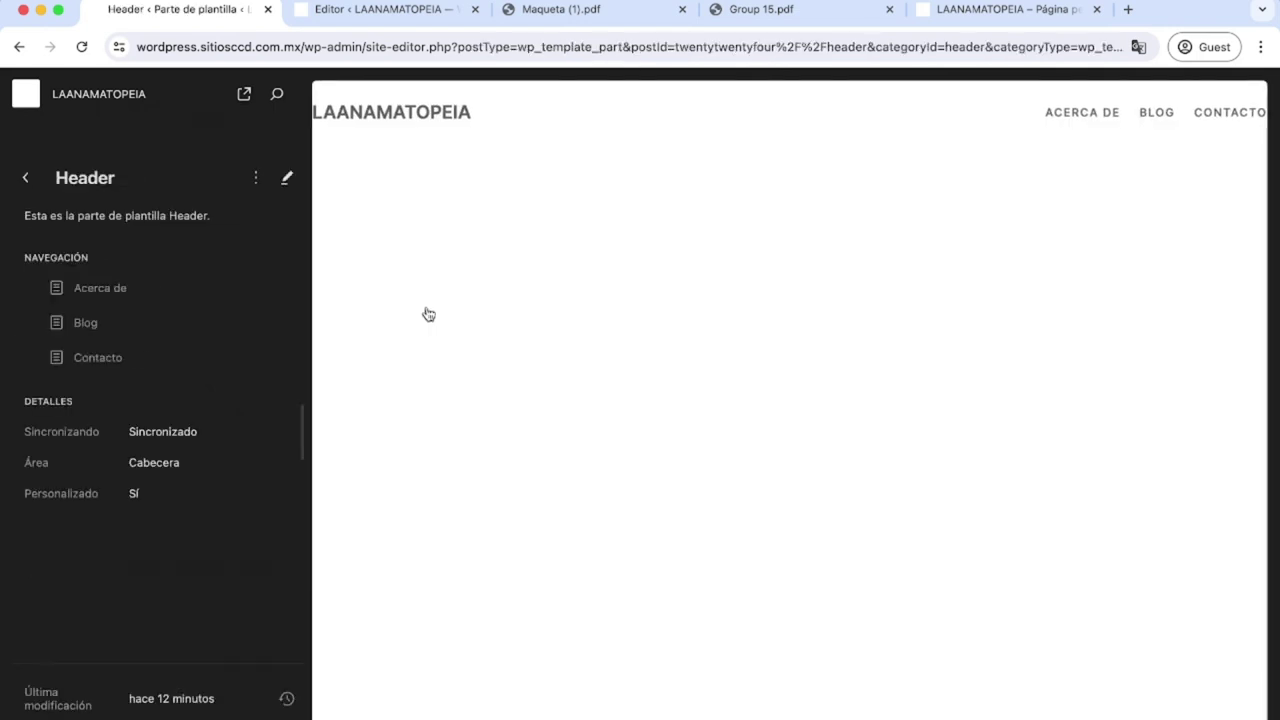
# Start editing the Header and select the LAANAMATOPEIA site title block through List View.
pyautogui.click(410, 125)
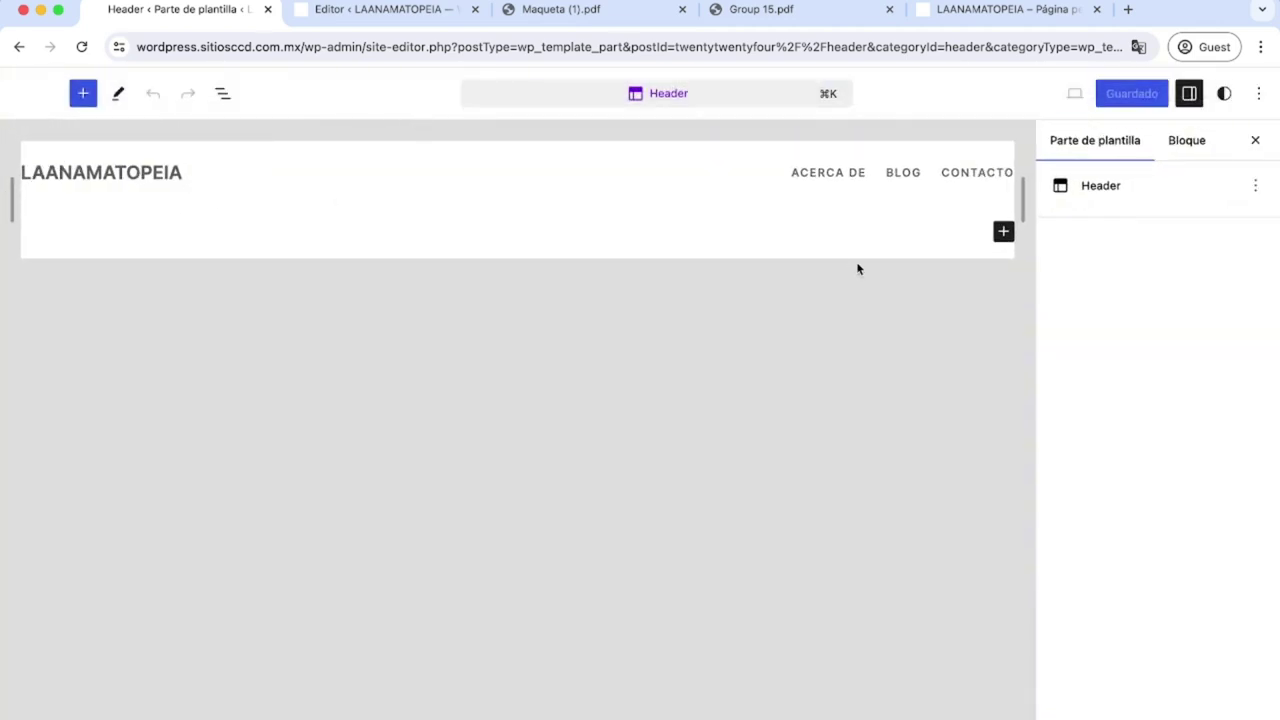
pyautogui.click(800, 173)
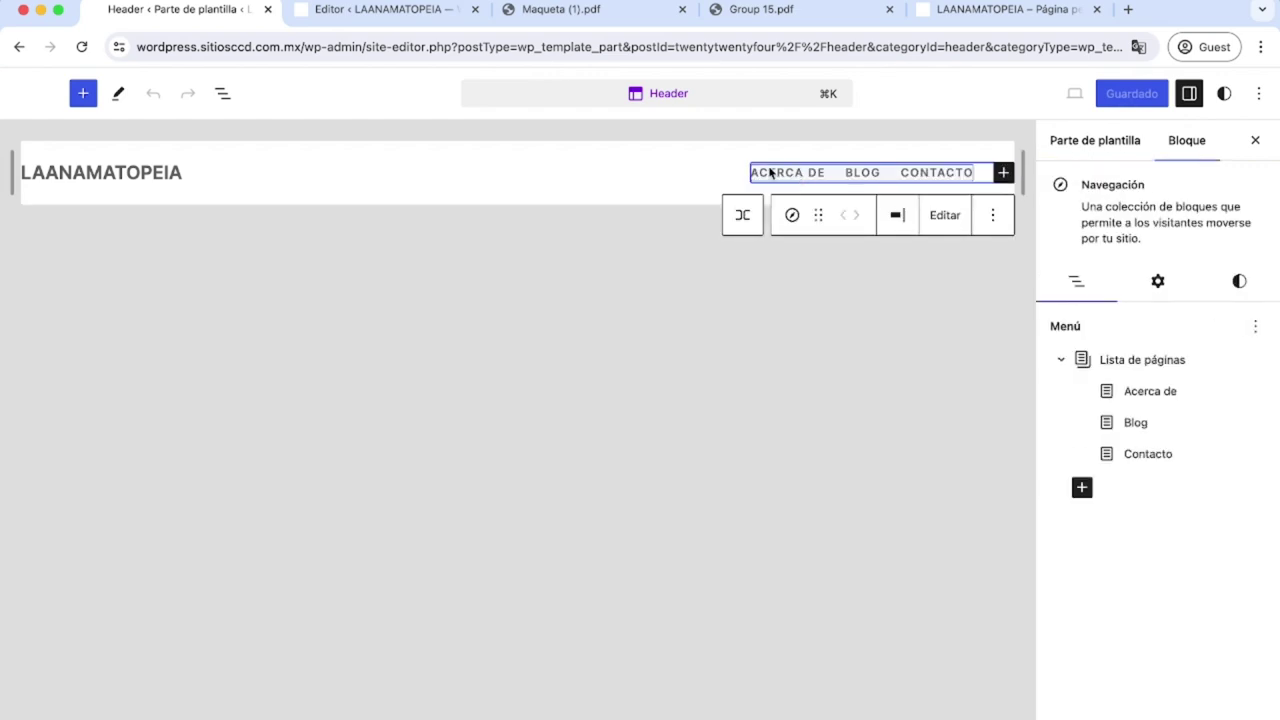
pyautogui.click(224, 94)
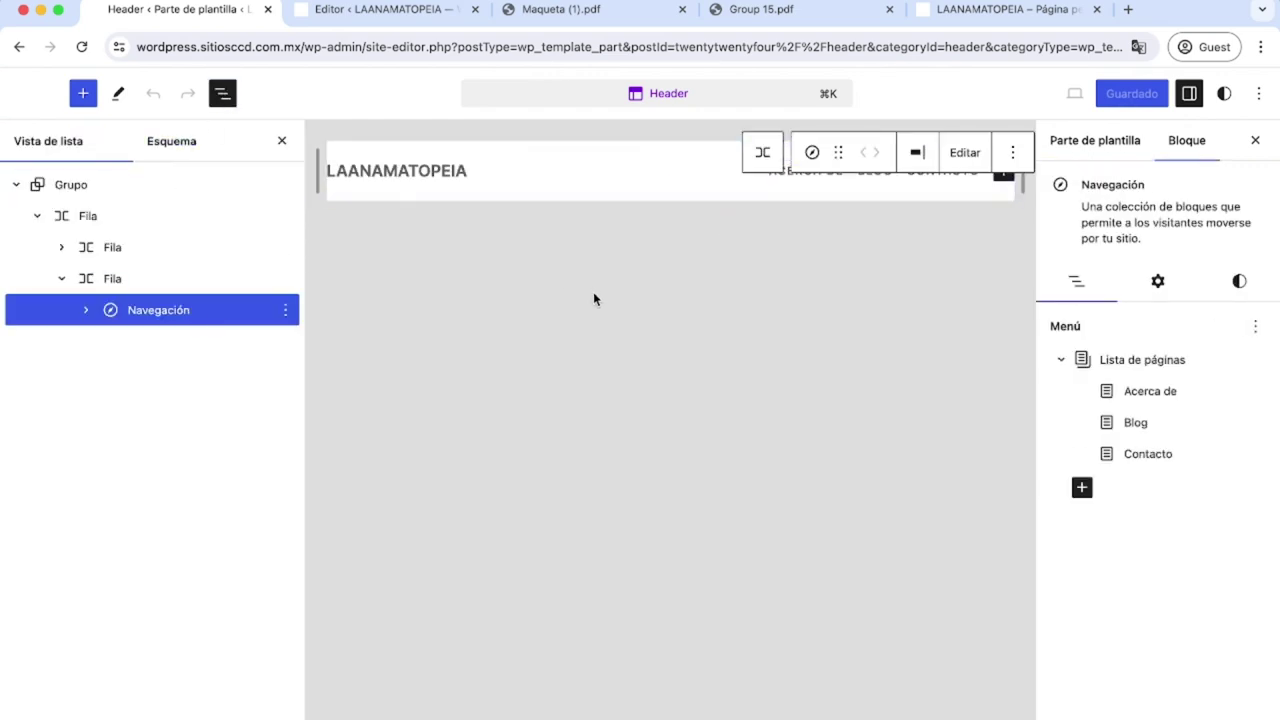
pyautogui.click(450, 177)
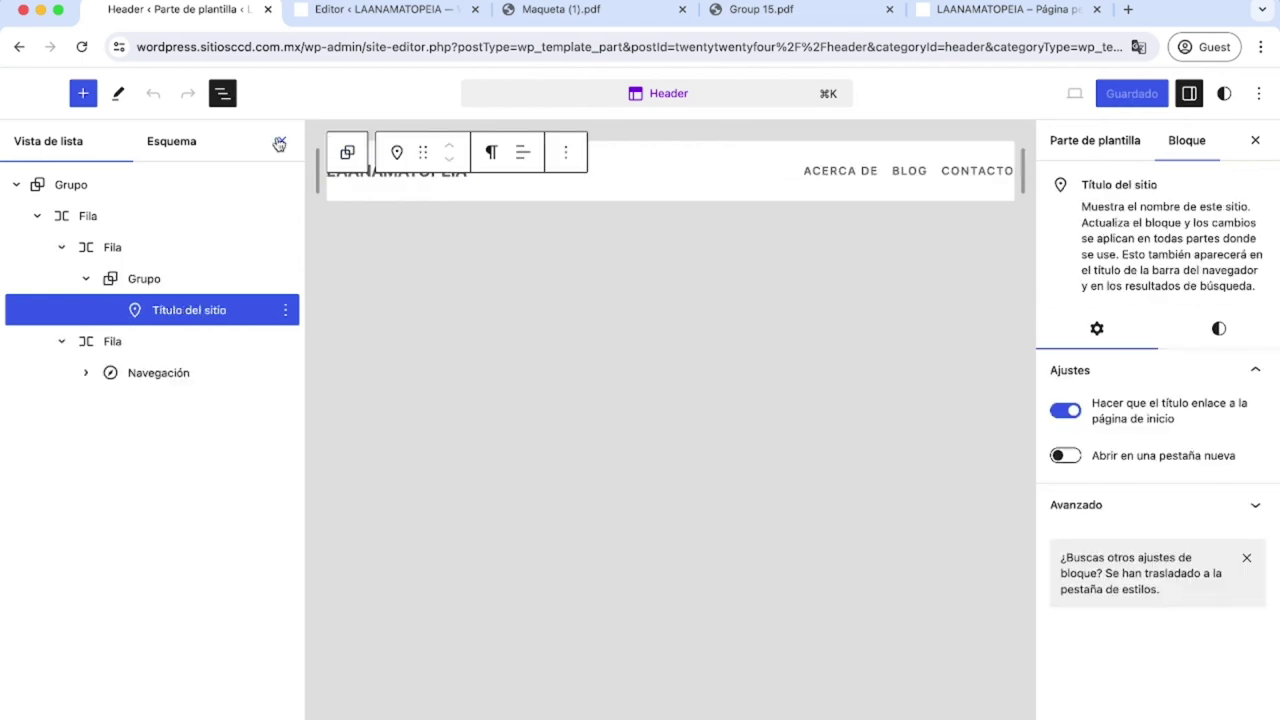
pyautogui.click(281, 141)
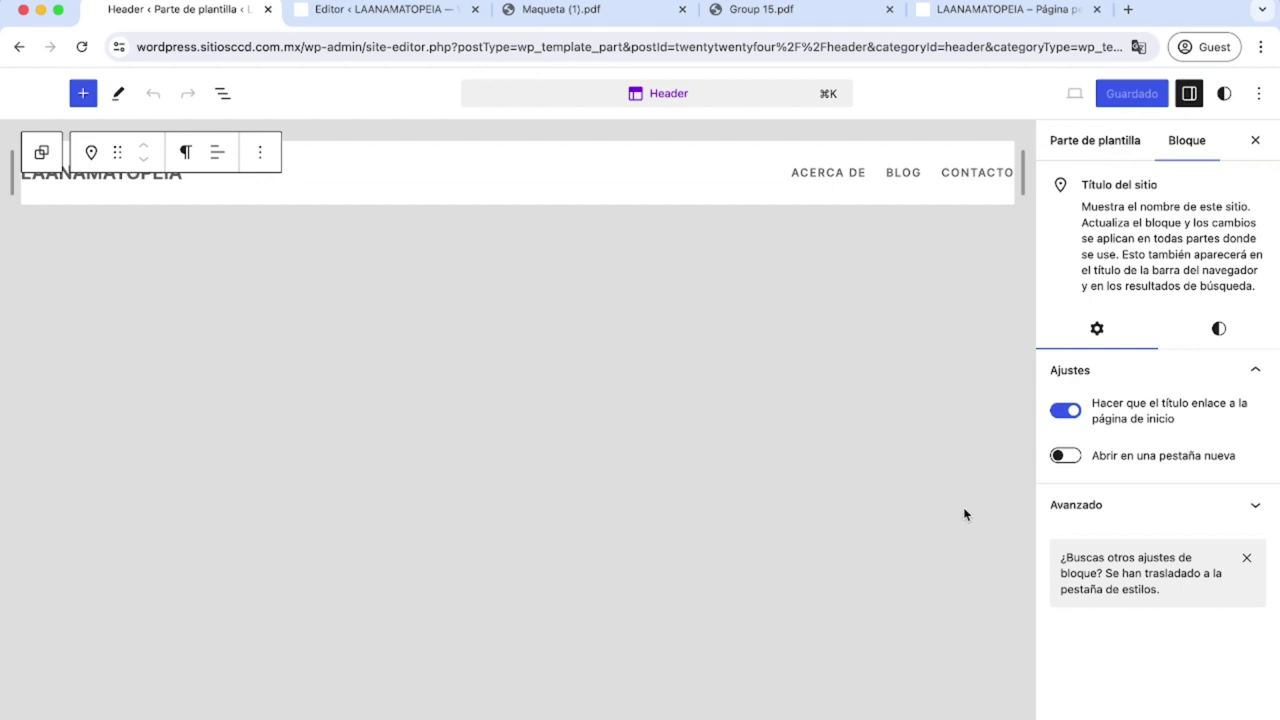
# Expand the site title's Avanzado settings and select its CSS class ae-arrobaTitulo.
pyautogui.click(1192, 99)
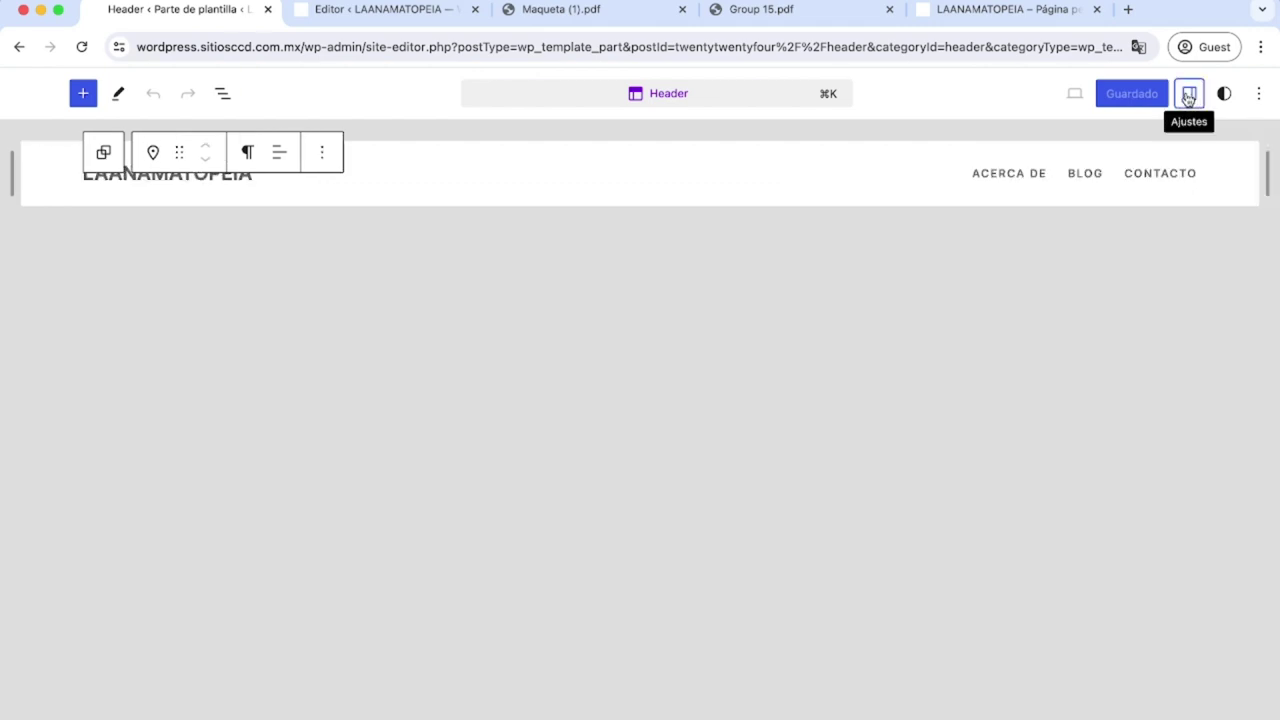
pyautogui.click(1192, 97)
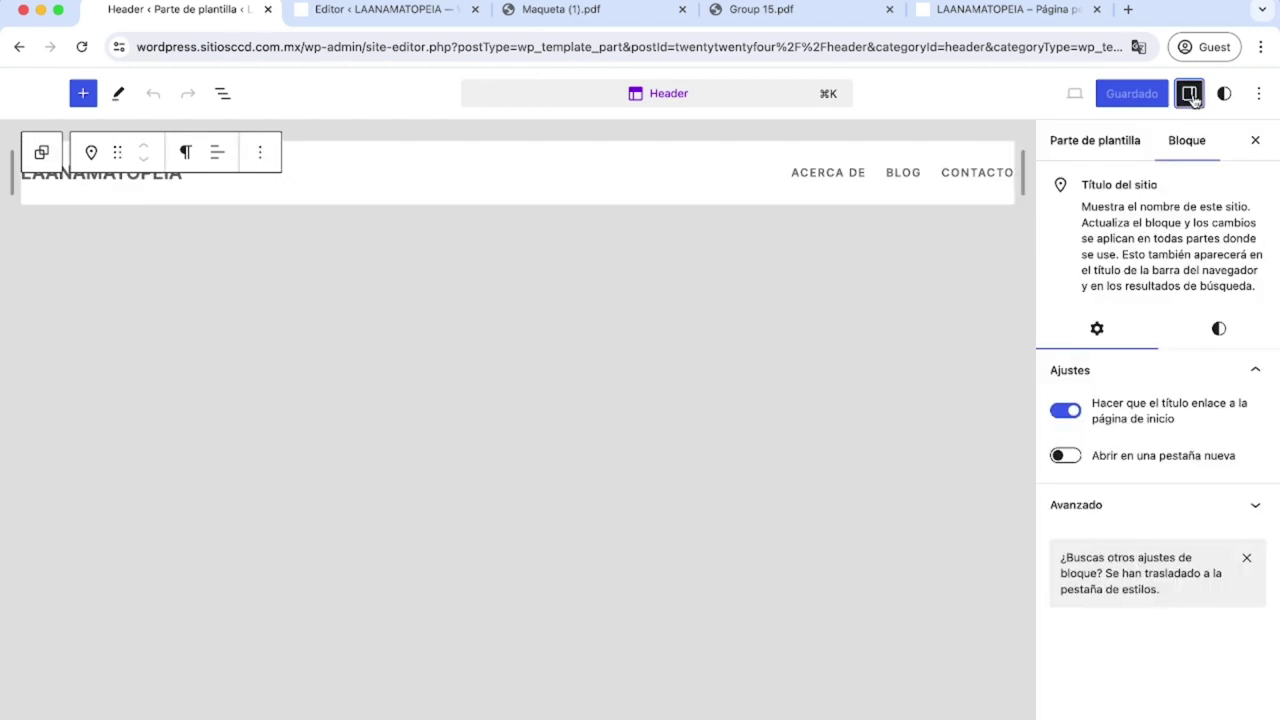
pyautogui.click(1096, 507)
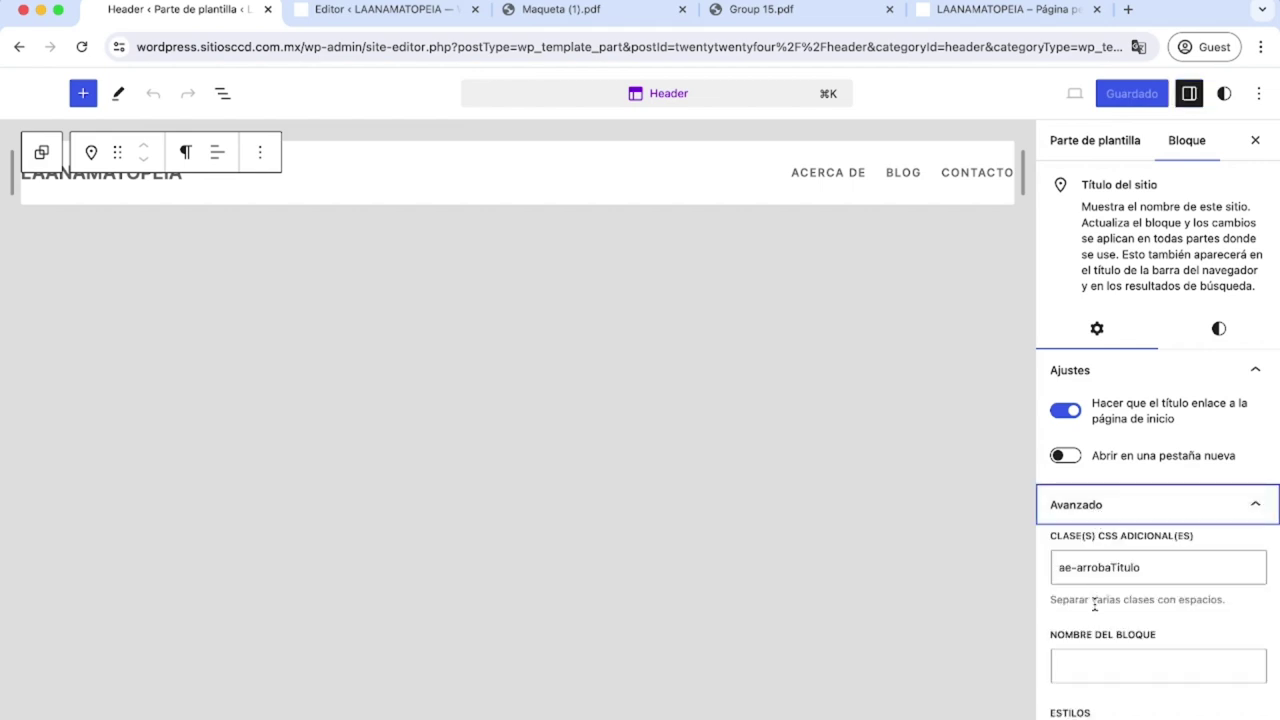
pyautogui.moveTo(1053, 536)
pyautogui.mouseDown()
pyautogui.moveTo(1200, 531)
pyautogui.moveTo(1053, 556)
pyautogui.mouseUp()
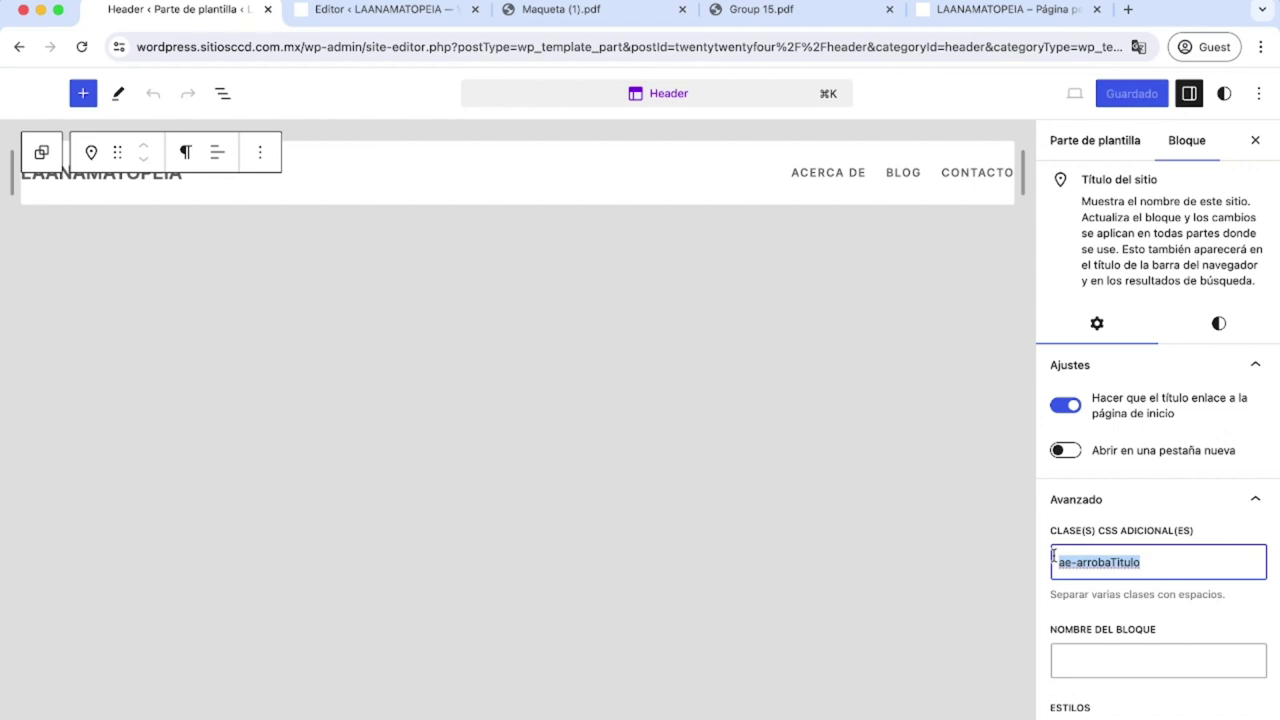
pyautogui.press('Right')
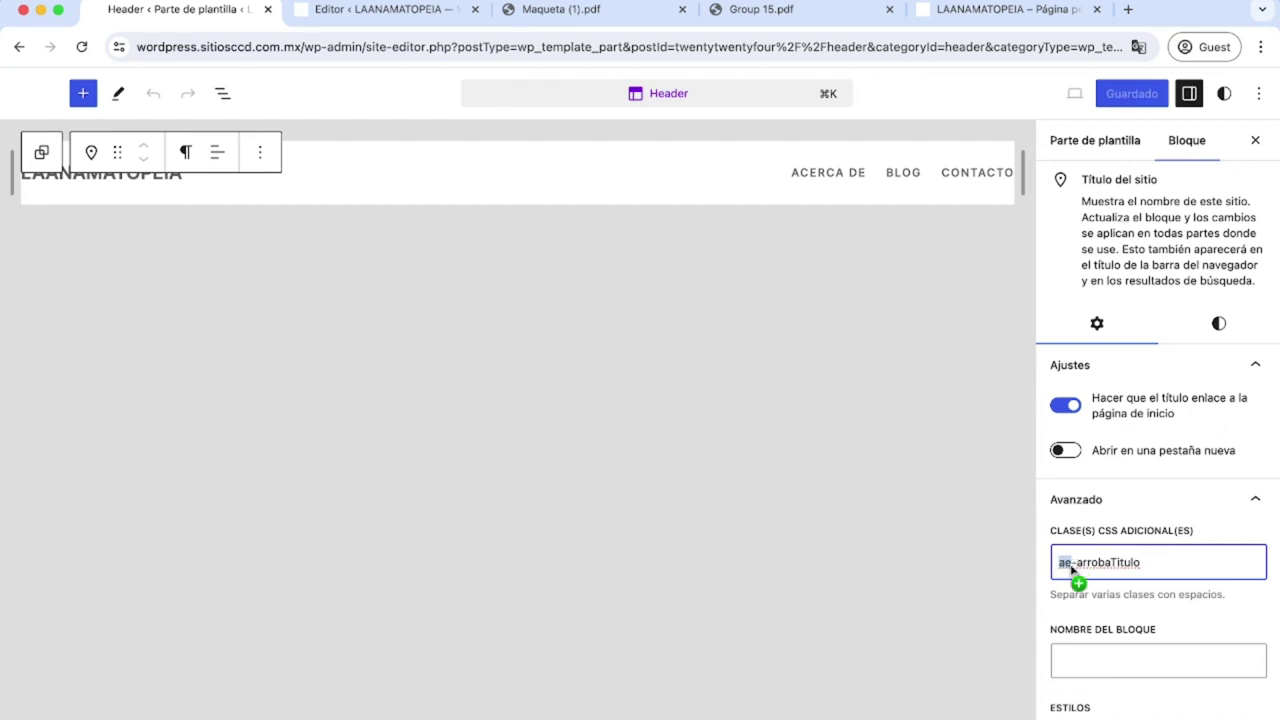
pyautogui.click(1153, 563)
pyautogui.moveTo(1153, 563); pyautogui.dragTo(1059, 565)
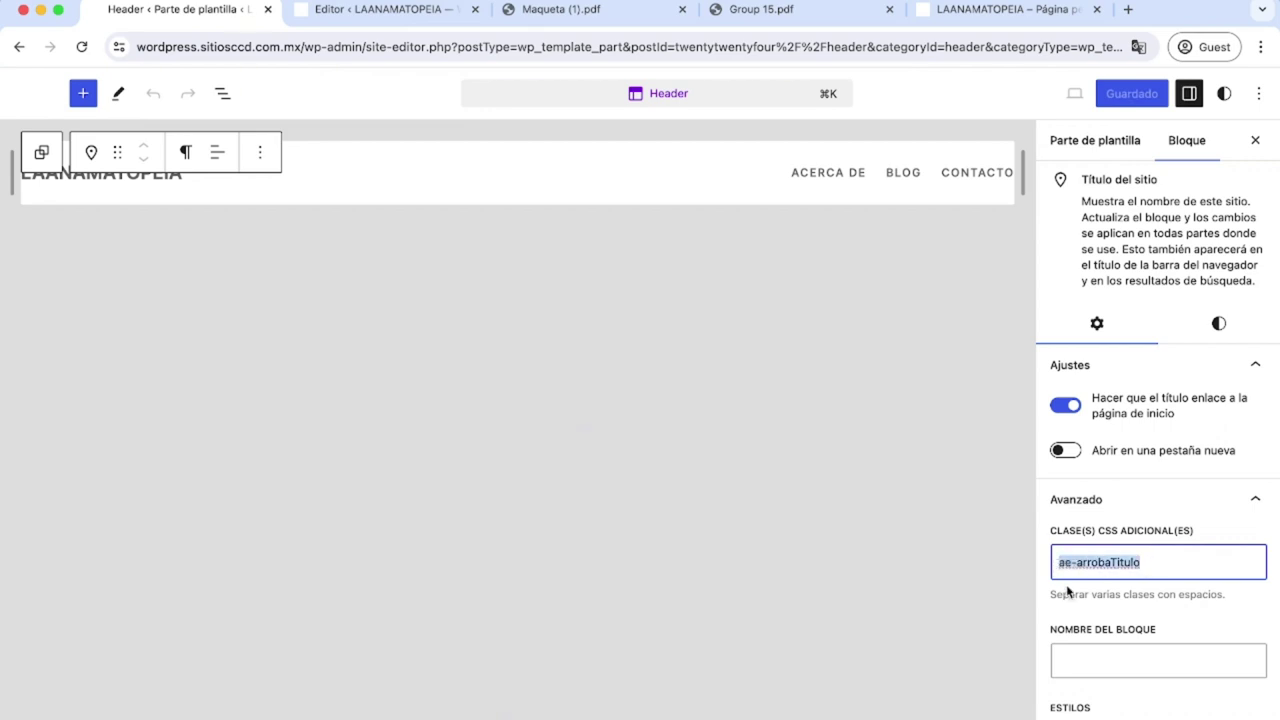
# Switch to the second tab and go to the WordPress dashboard.
pyautogui.click(698, 470)
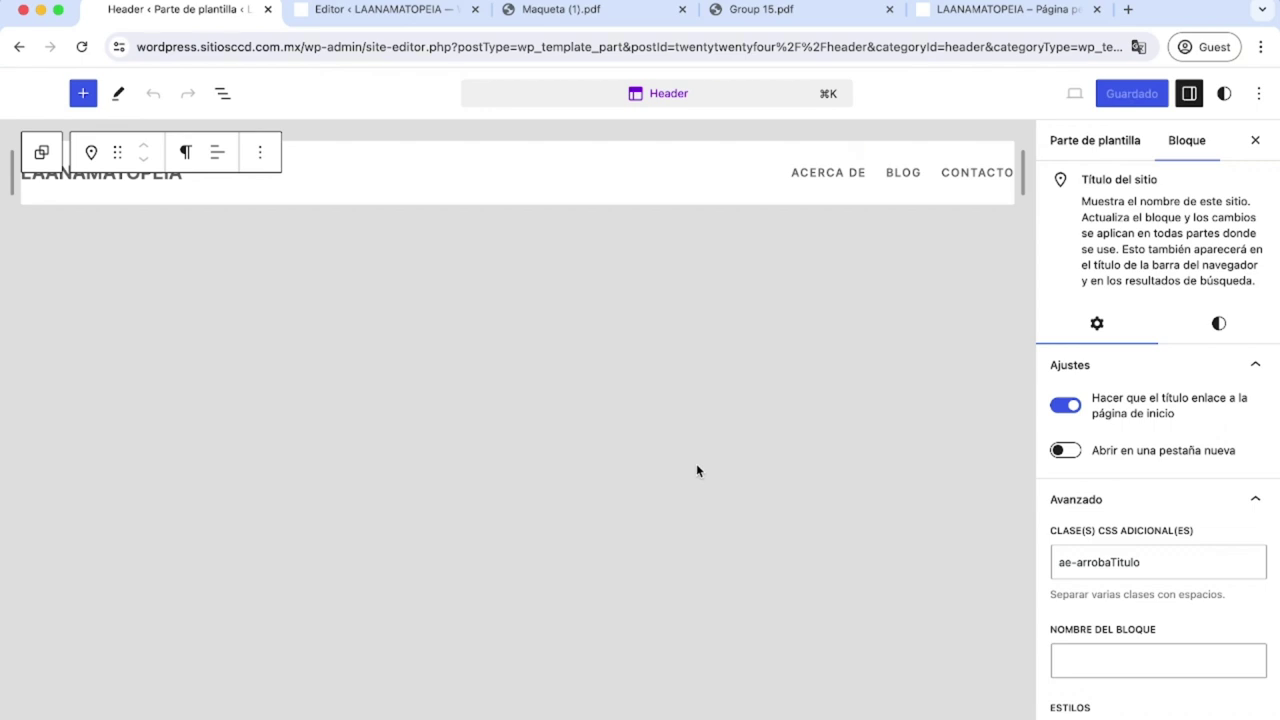
pyautogui.click(423, 9)
pyautogui.click(29, 94)
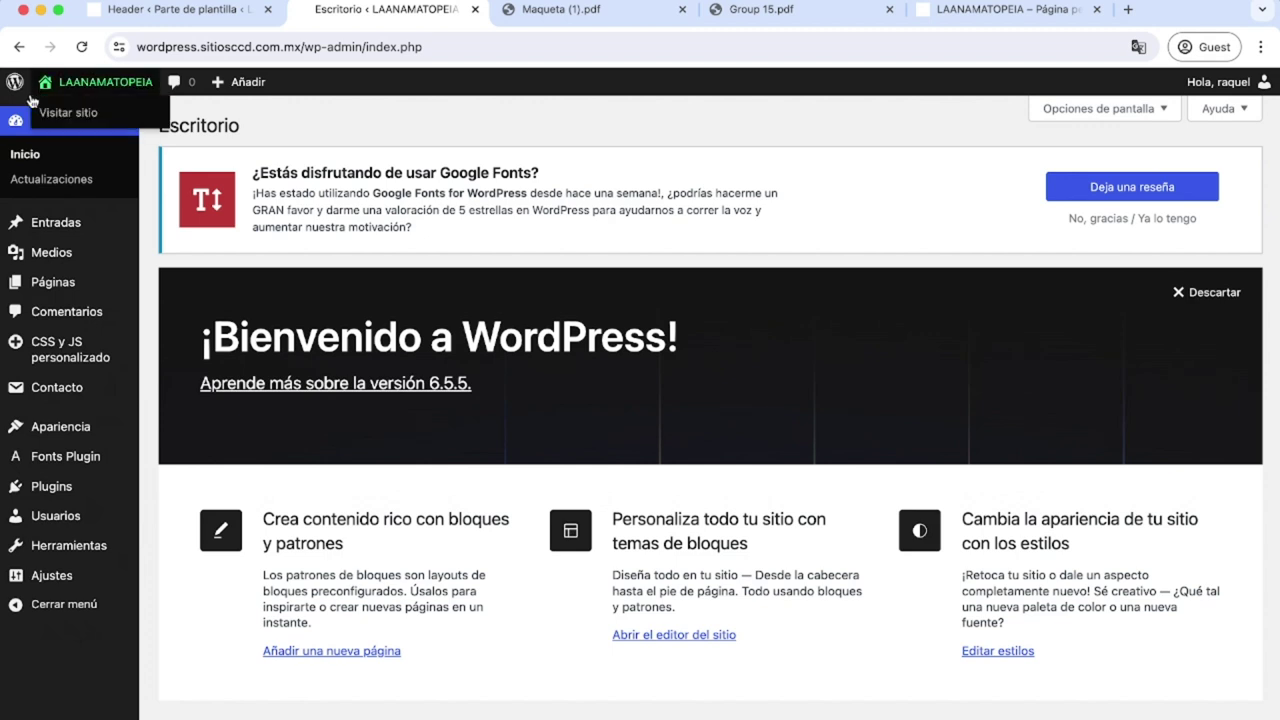
# Create a new custom CSS snippet titled 'General'.
pyautogui.moveTo(44, 352)
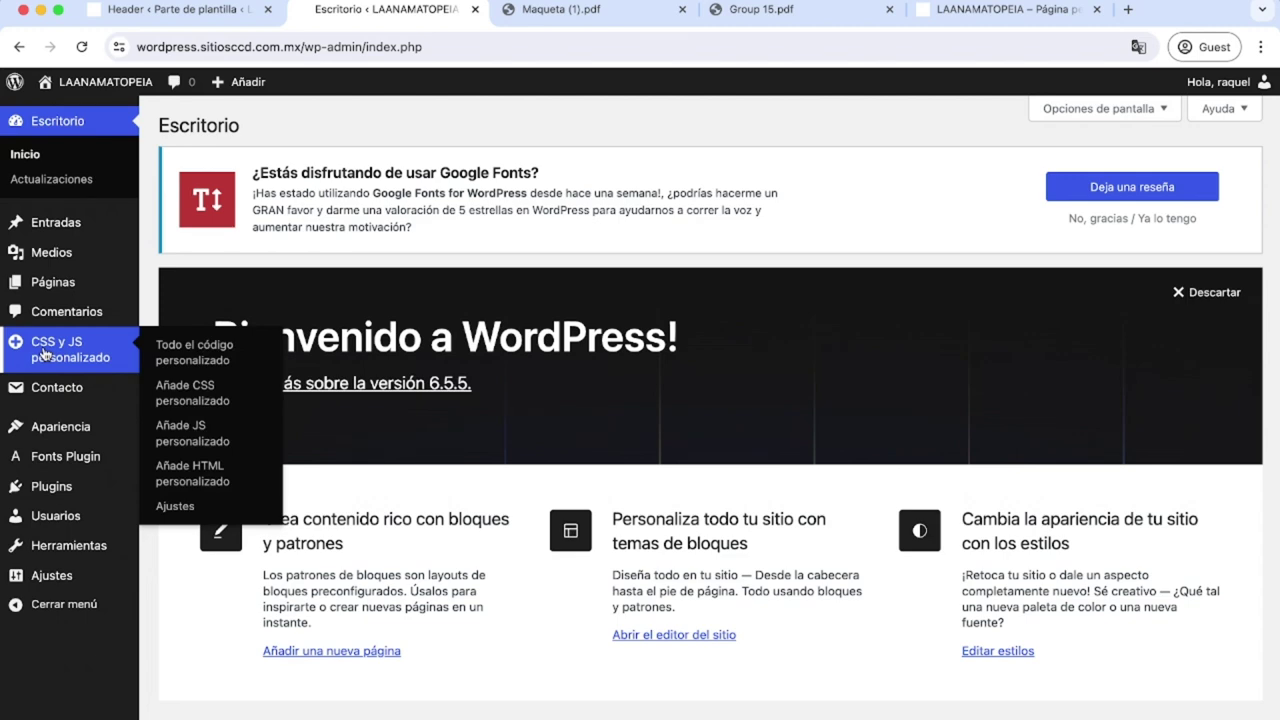
pyautogui.click(44, 352)
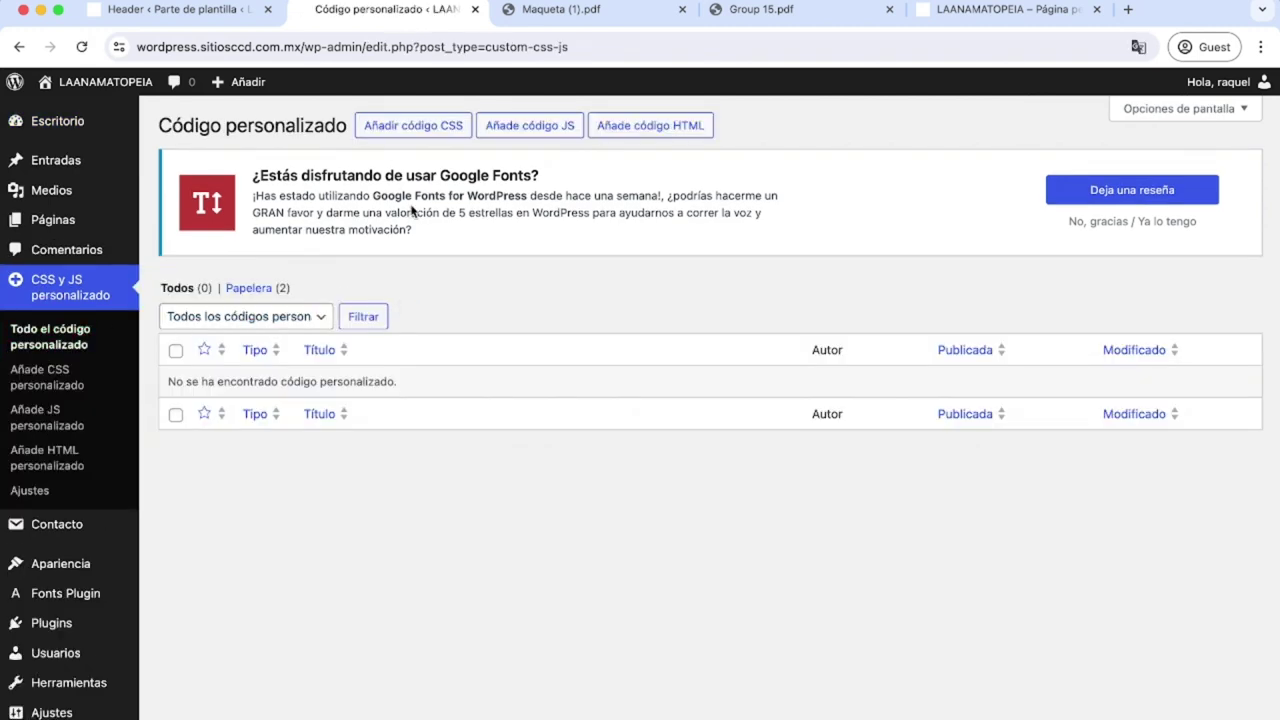
pyautogui.click(390, 130)
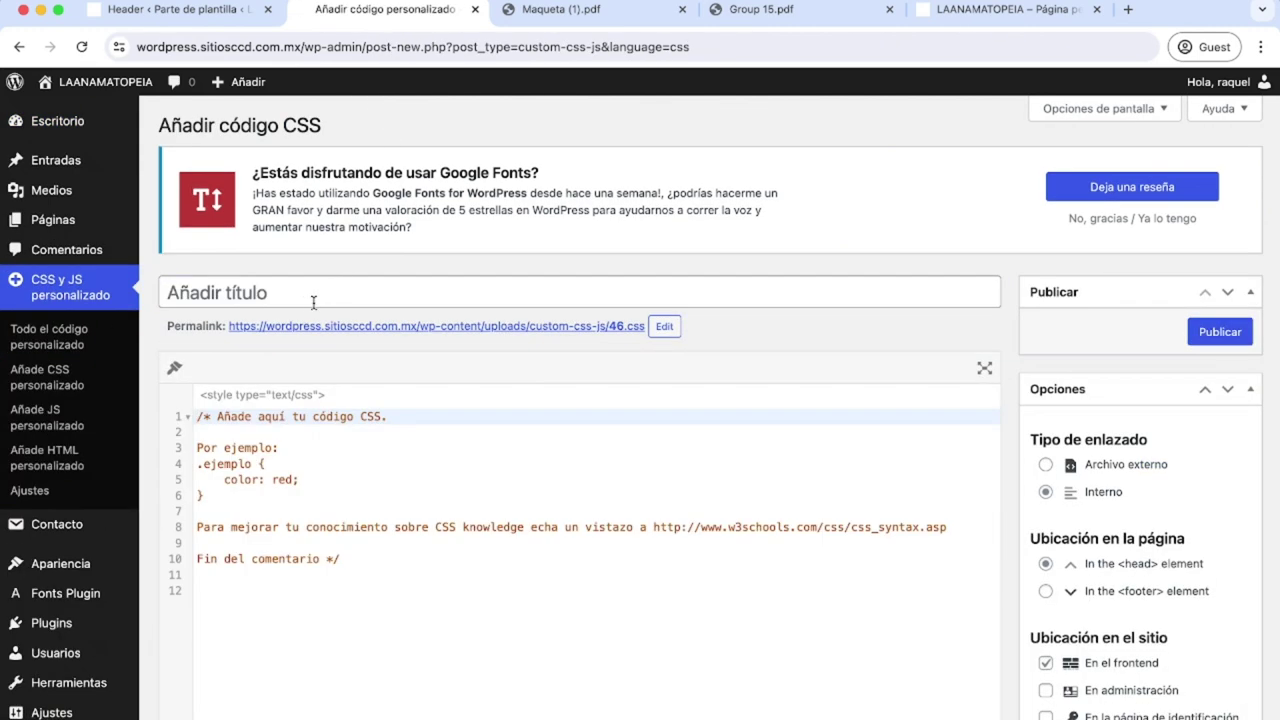
pyautogui.write('General')
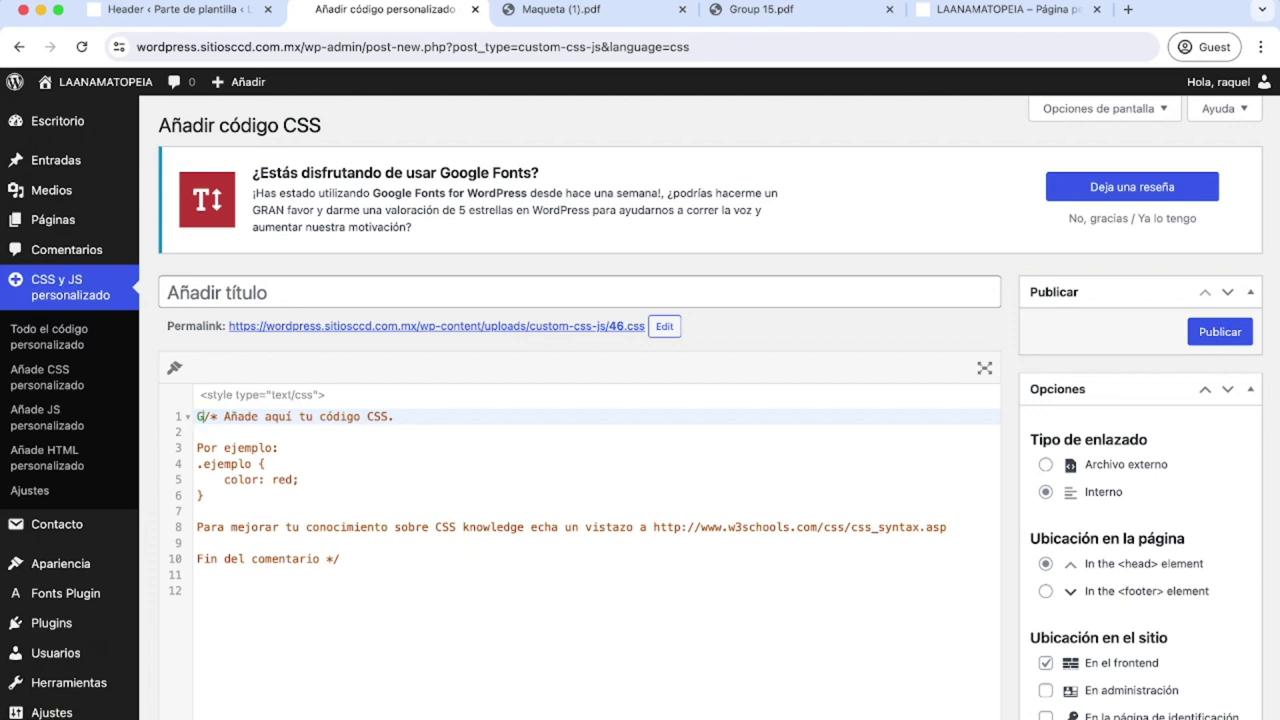
pyautogui.click(312, 292)
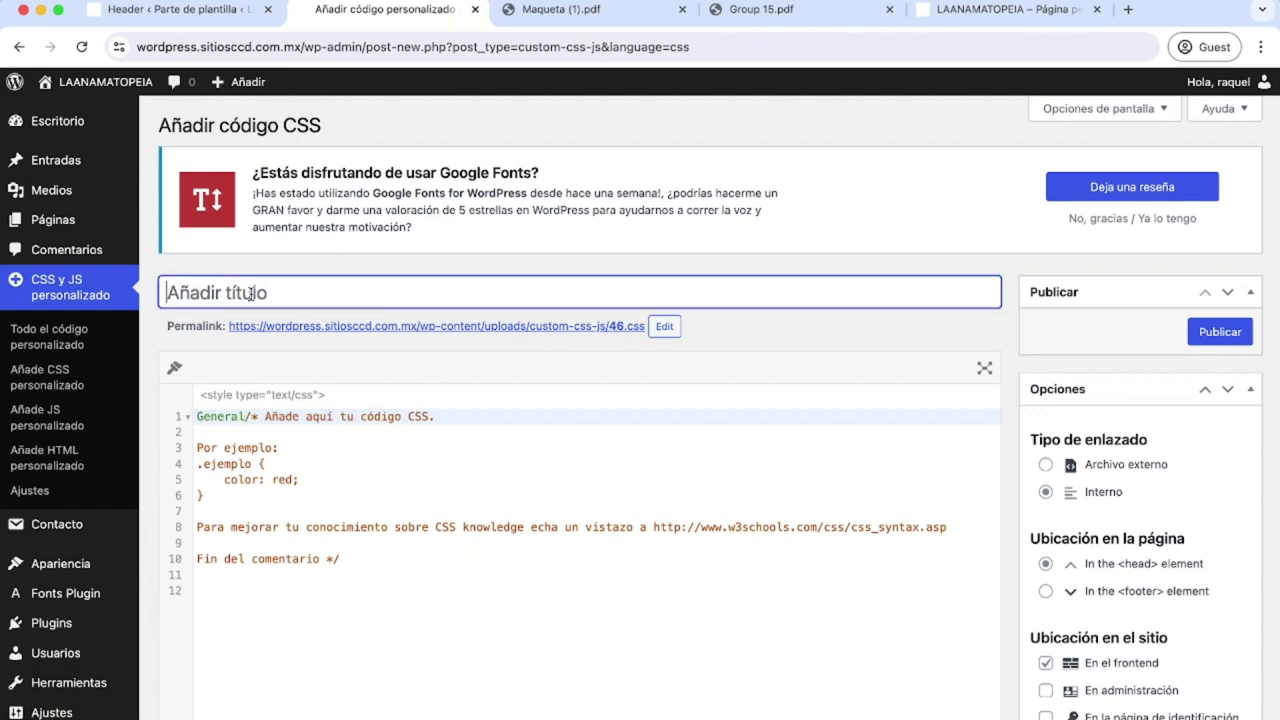
pyautogui.write('General')
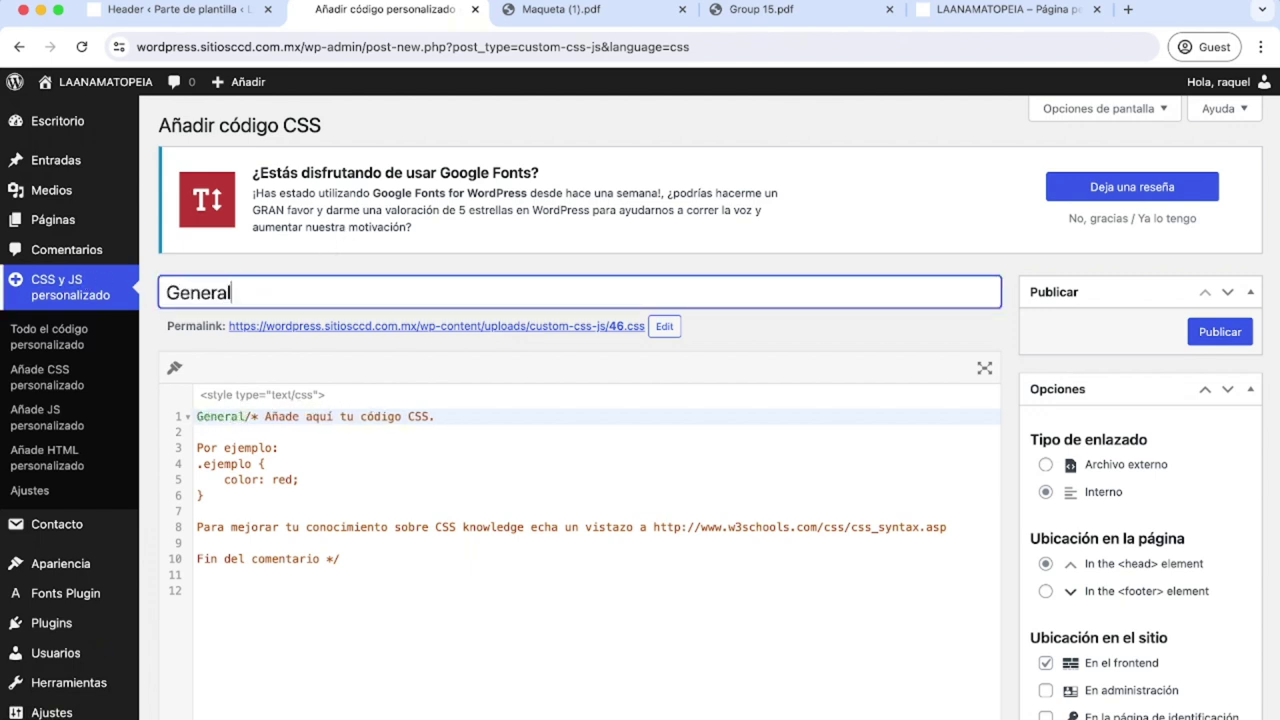
# Replace the sample code with the fixed header and ae-arrobaTitulo CSS, then return to the Header editor.
pyautogui.click(274, 600)
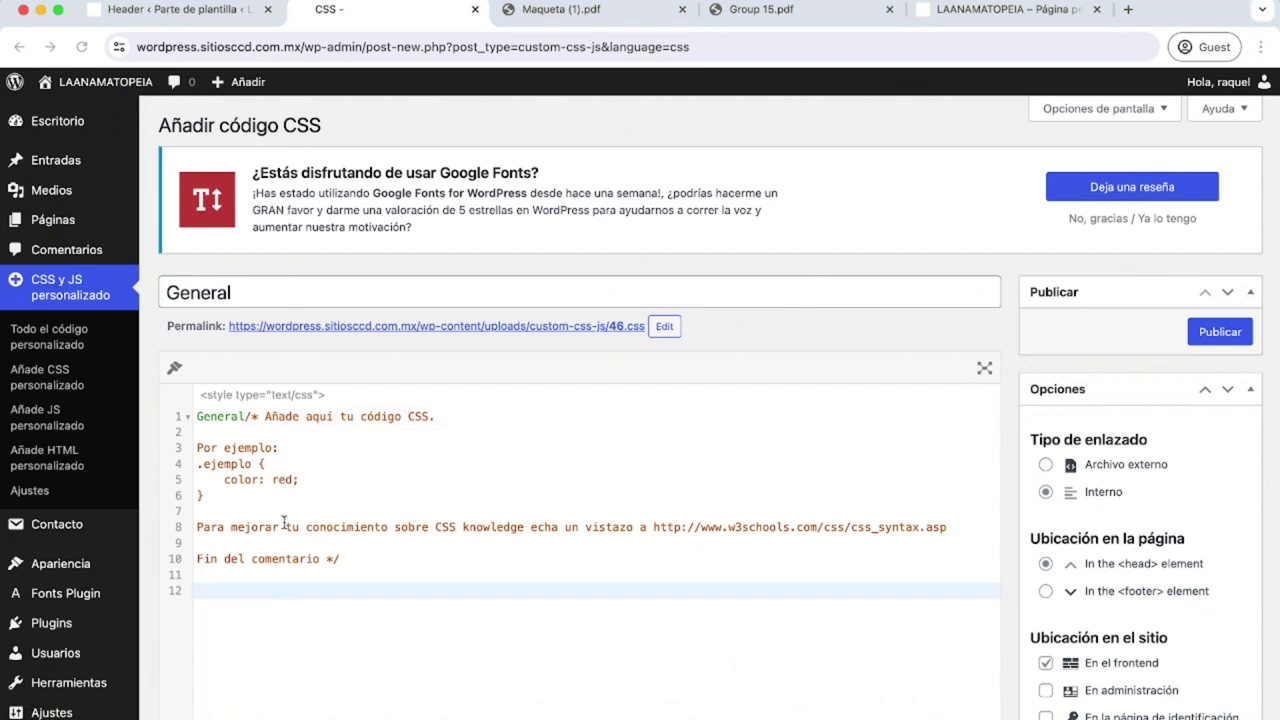
pyautogui.moveTo(214, 614); pyautogui.dragTo(193, 424)
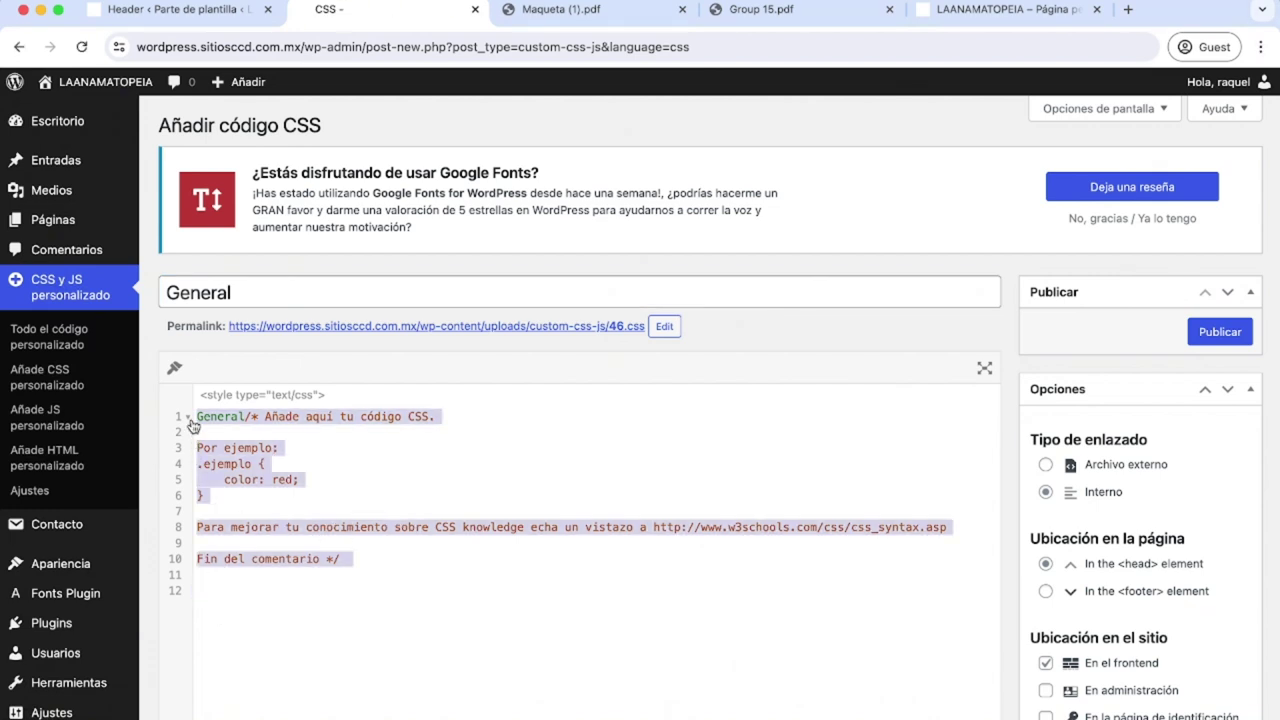
pyautogui.write("/* header */ header{     position:fixed;     top:0;     left:0;     right:0;     width:100%;     z-index:999; }  .ae-arrobaTitulo:before {     content:'@';     color: #15BCA1; }  .ae-arrobaTitulo{     color: #F08EF2; }")
pyautogui.click(454, 526)
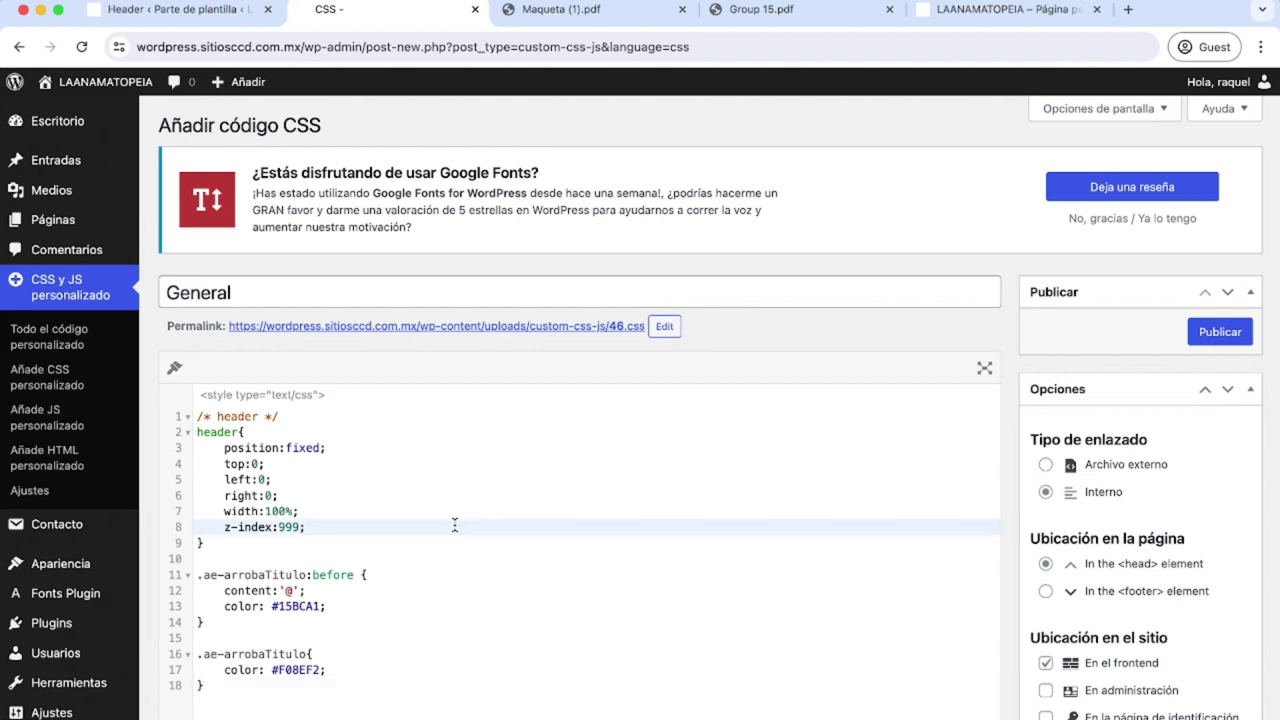
pyautogui.doubleClick(236, 431)
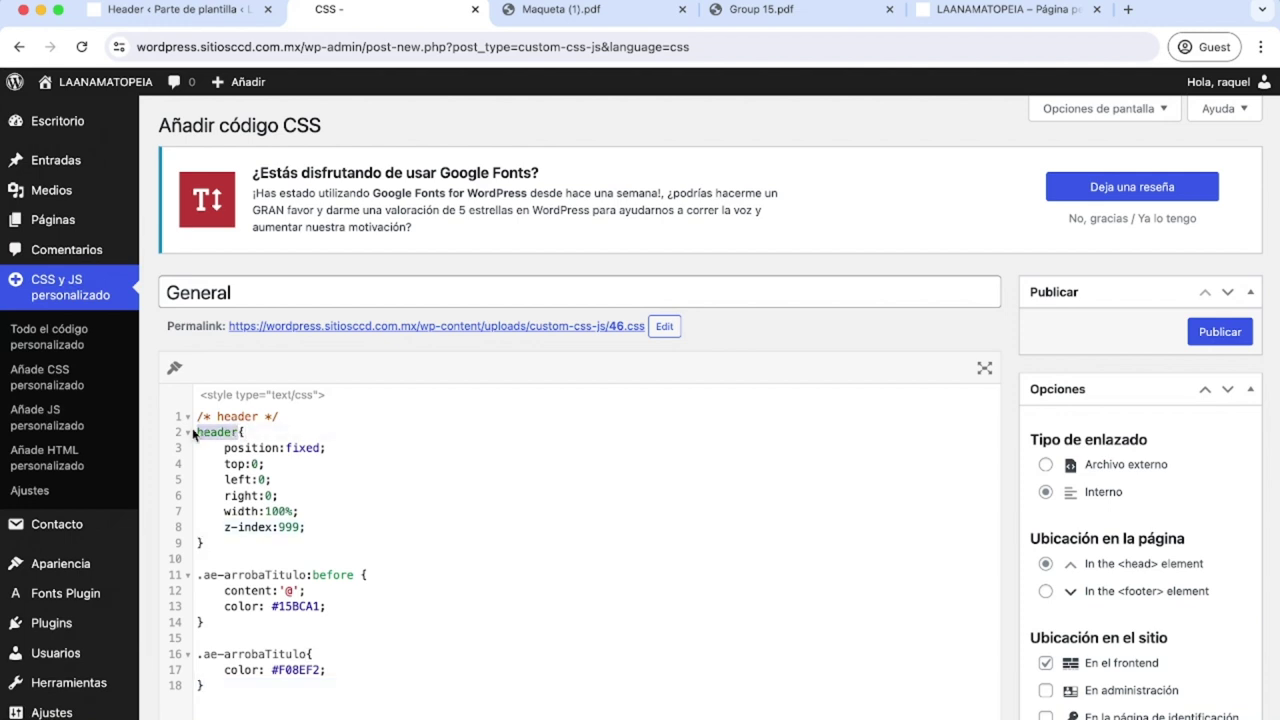
pyautogui.click(490, 545)
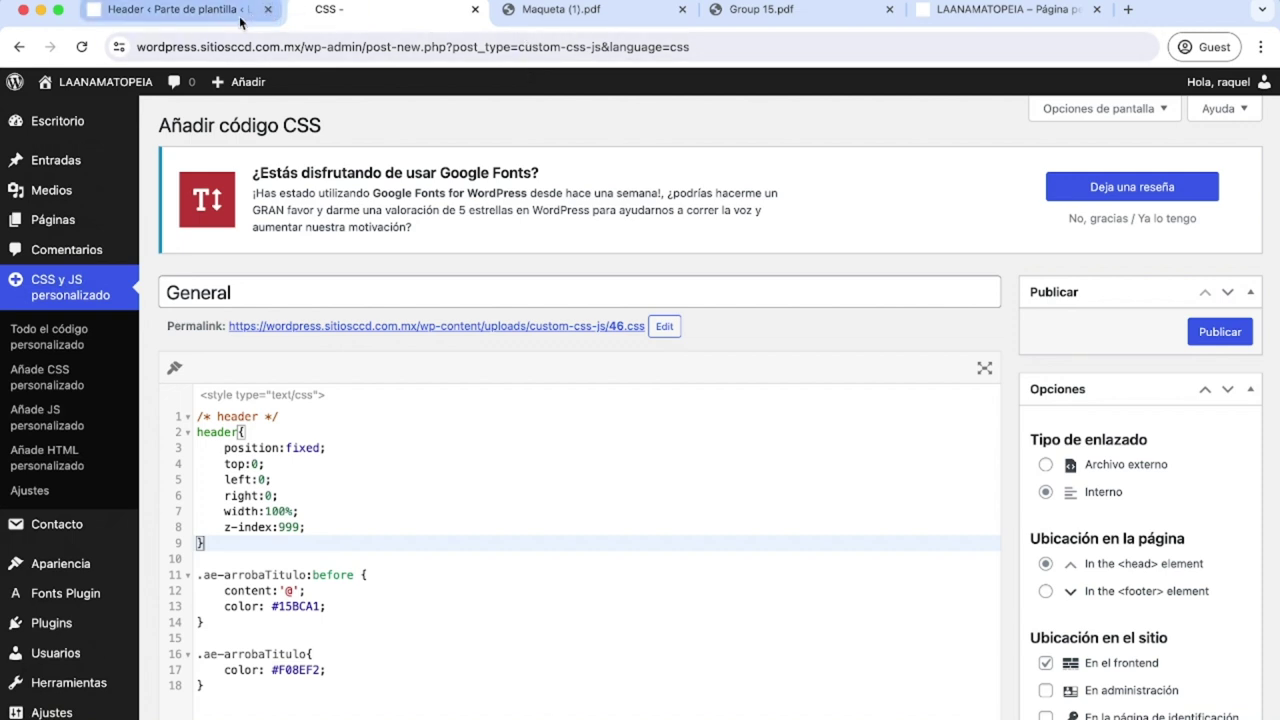
pyautogui.click(175, 9)
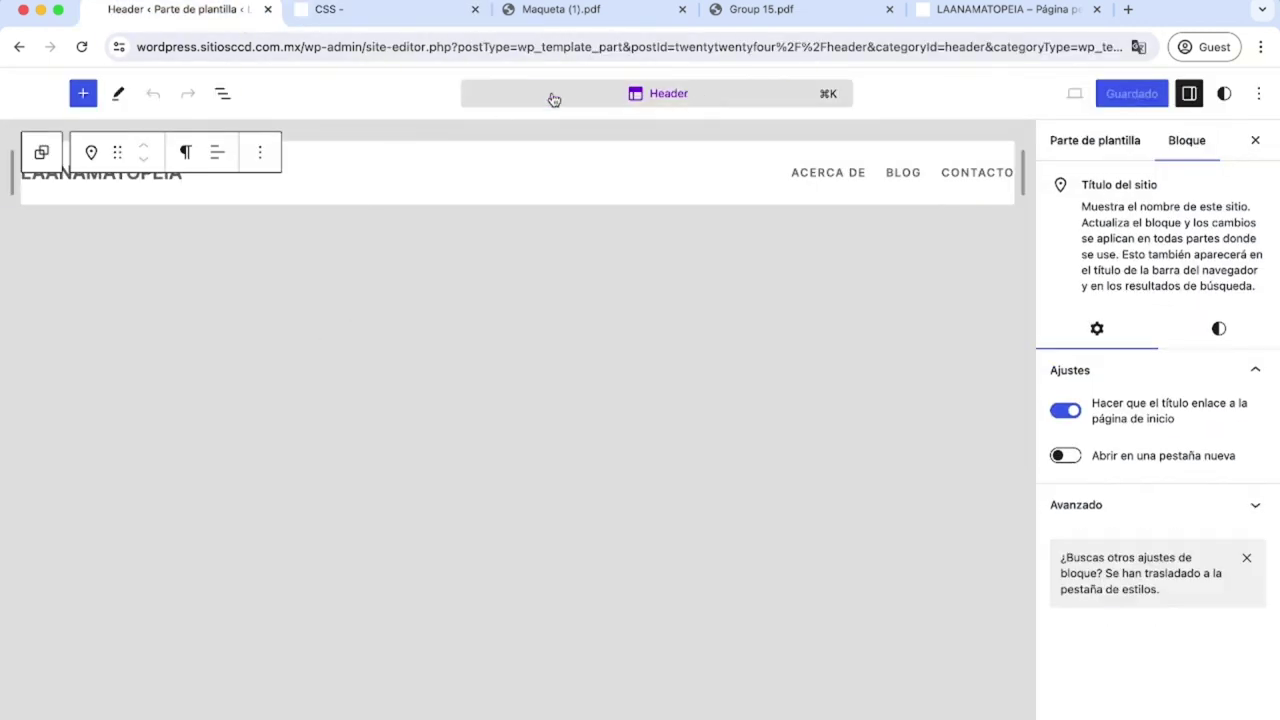
pyautogui.click(365, 178)
# Walk through the header rule's position fixed, zero top/left/right, z-index 999, then the ae-arrobaTitulo class.
pyautogui.click(358, 11)
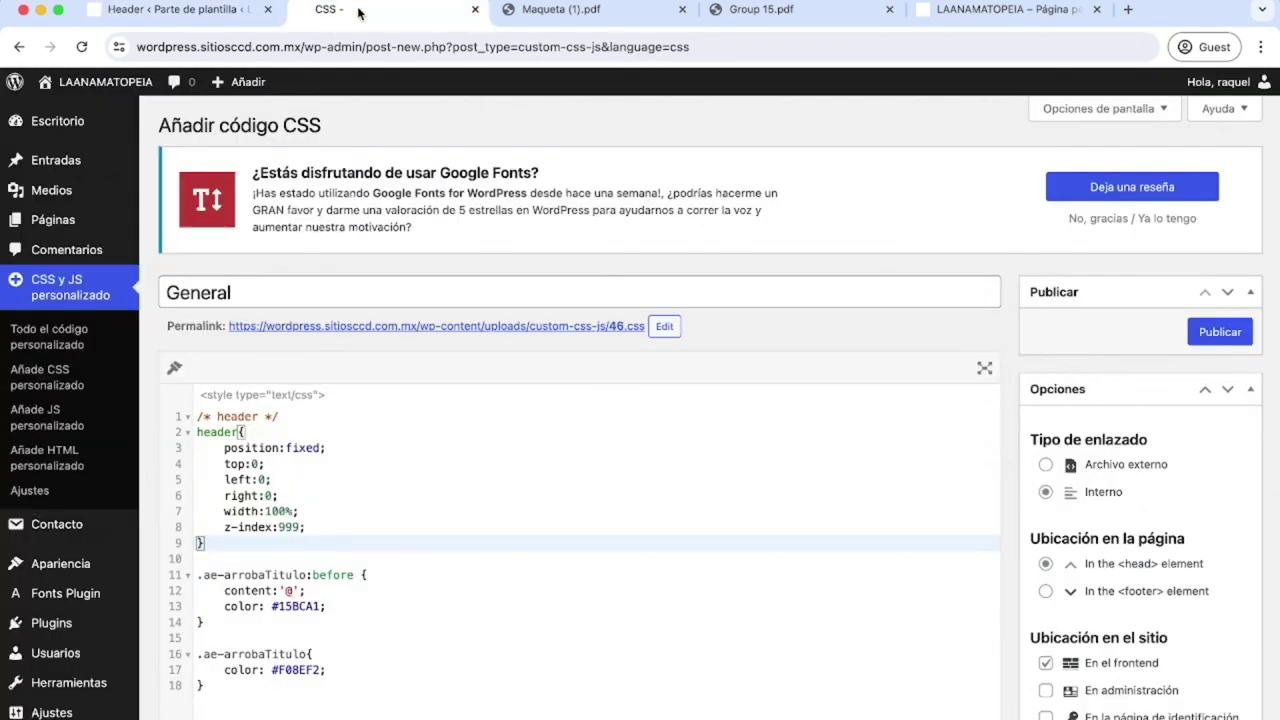
pyautogui.click(199, 432)
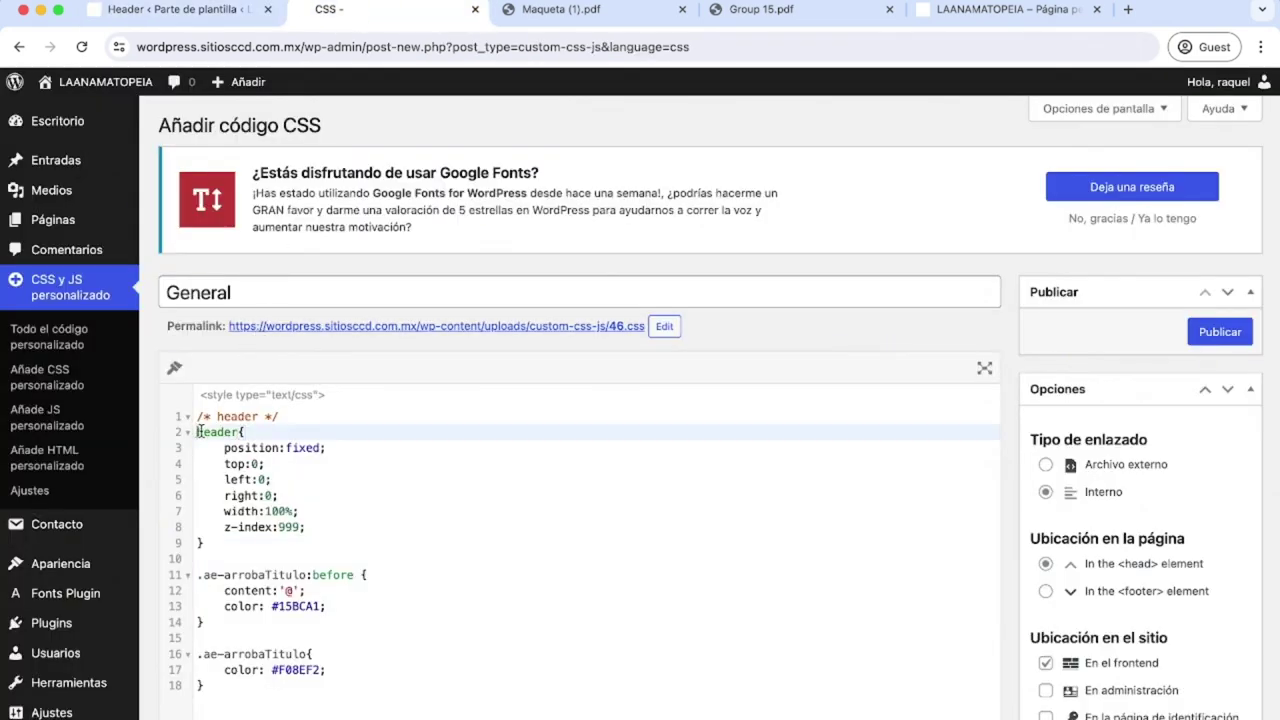
pyautogui.click(222, 448)
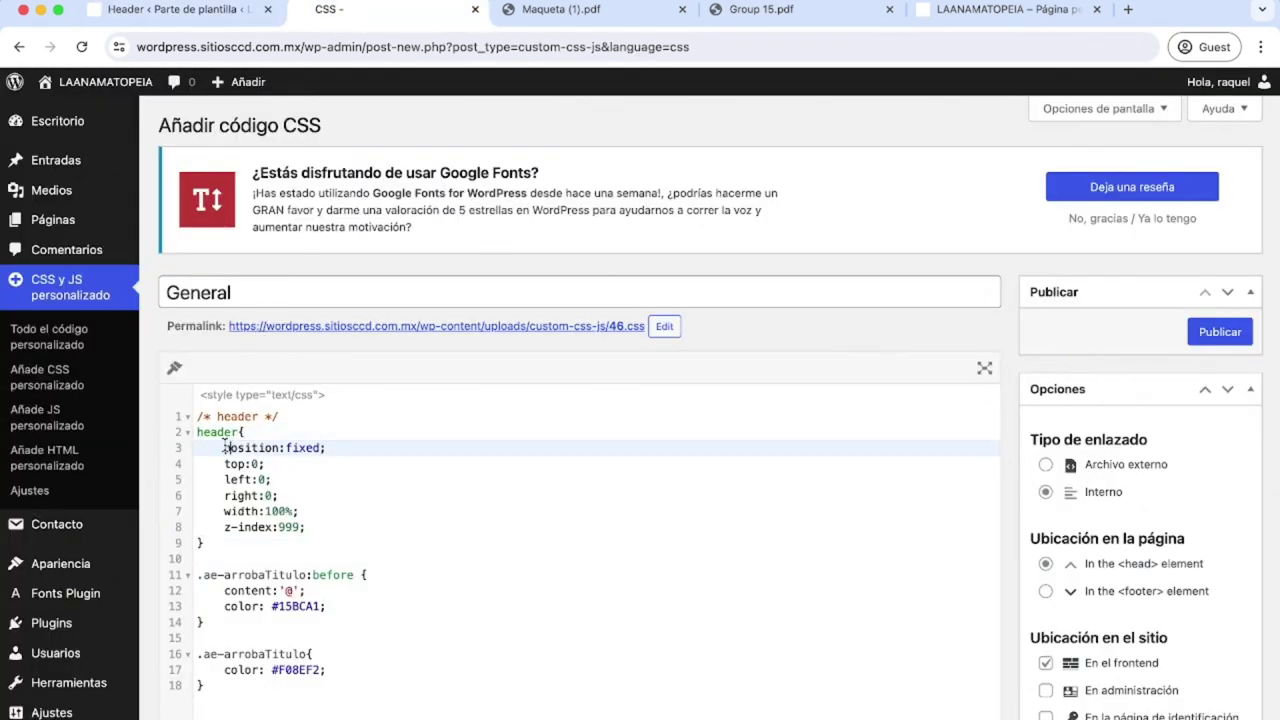
pyautogui.moveTo(222, 448); pyautogui.dragTo(345, 448)
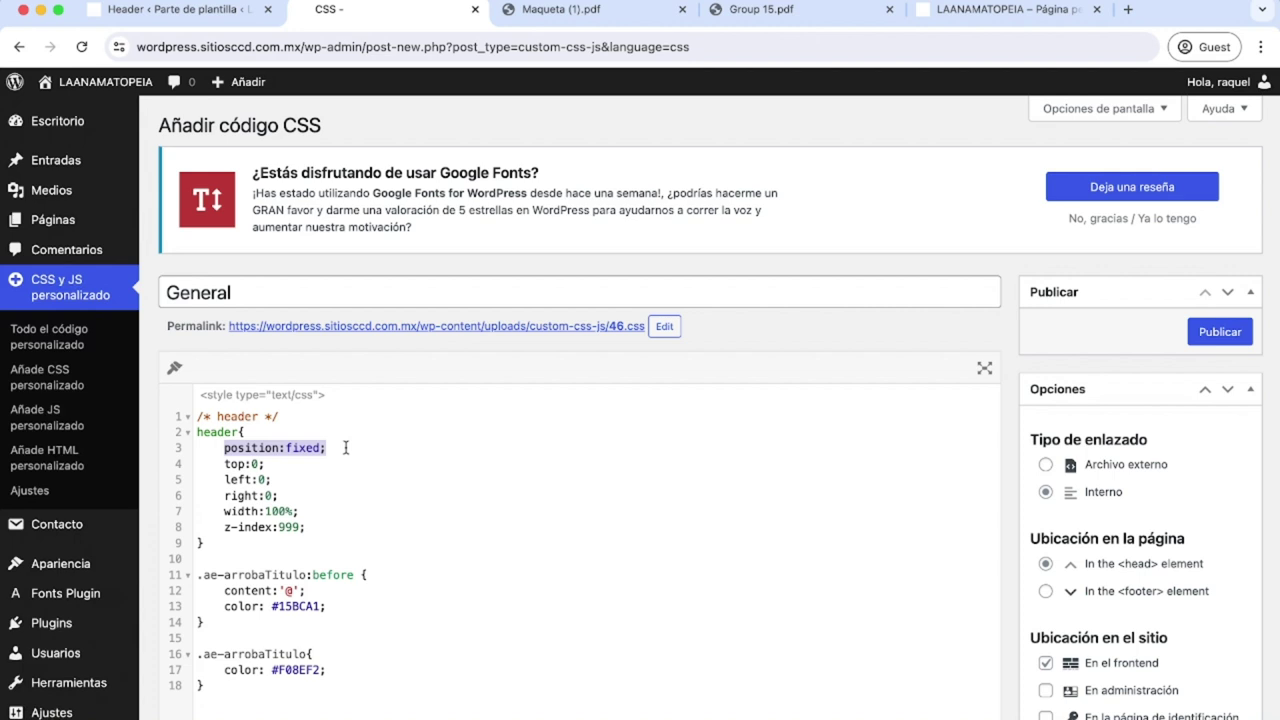
pyautogui.moveTo(224, 464)
pyautogui.mouseDown()
pyautogui.moveTo(264, 464)
pyautogui.moveTo(226, 464)
pyautogui.mouseUp()
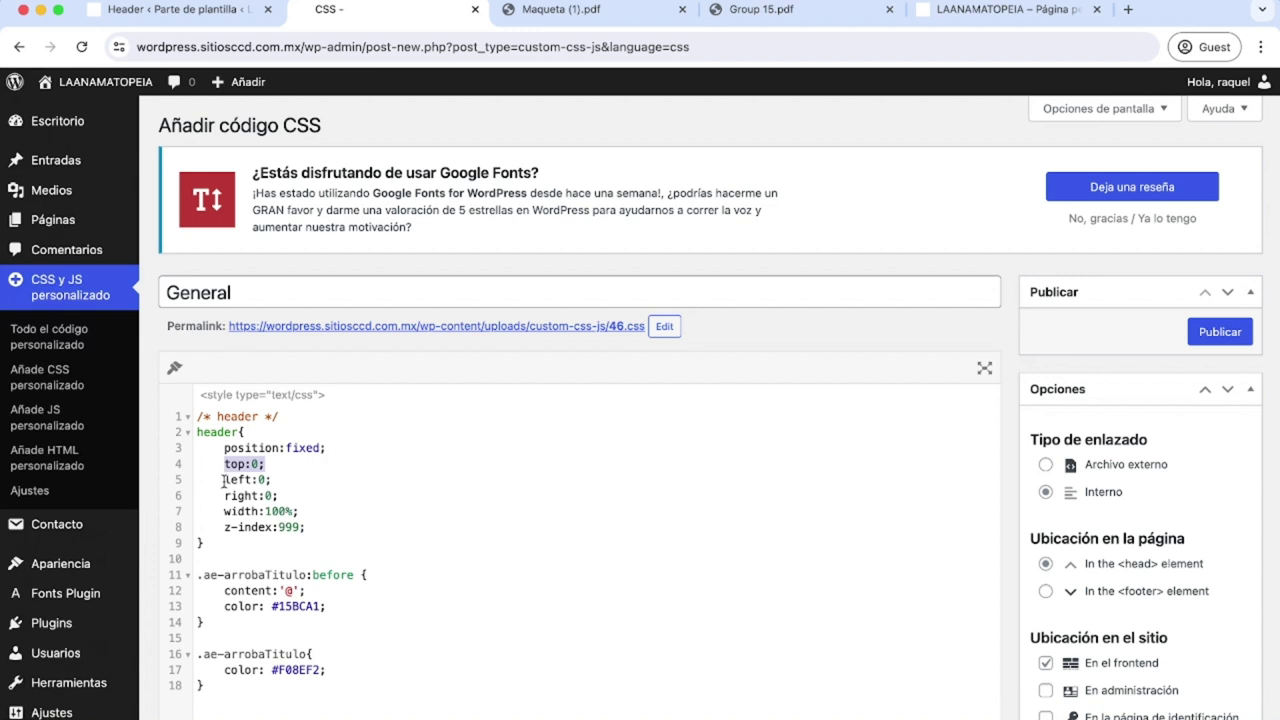
pyautogui.moveTo(225, 480); pyautogui.dragTo(253, 480)
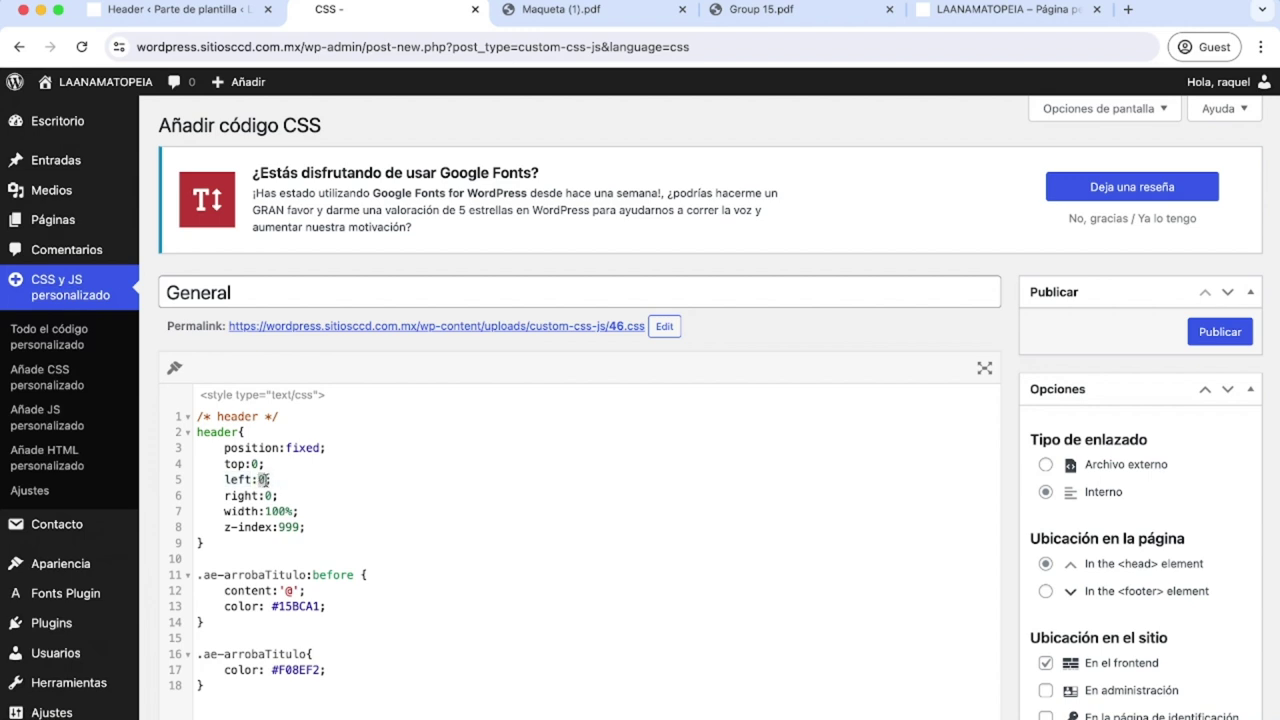
pyautogui.click(312, 481)
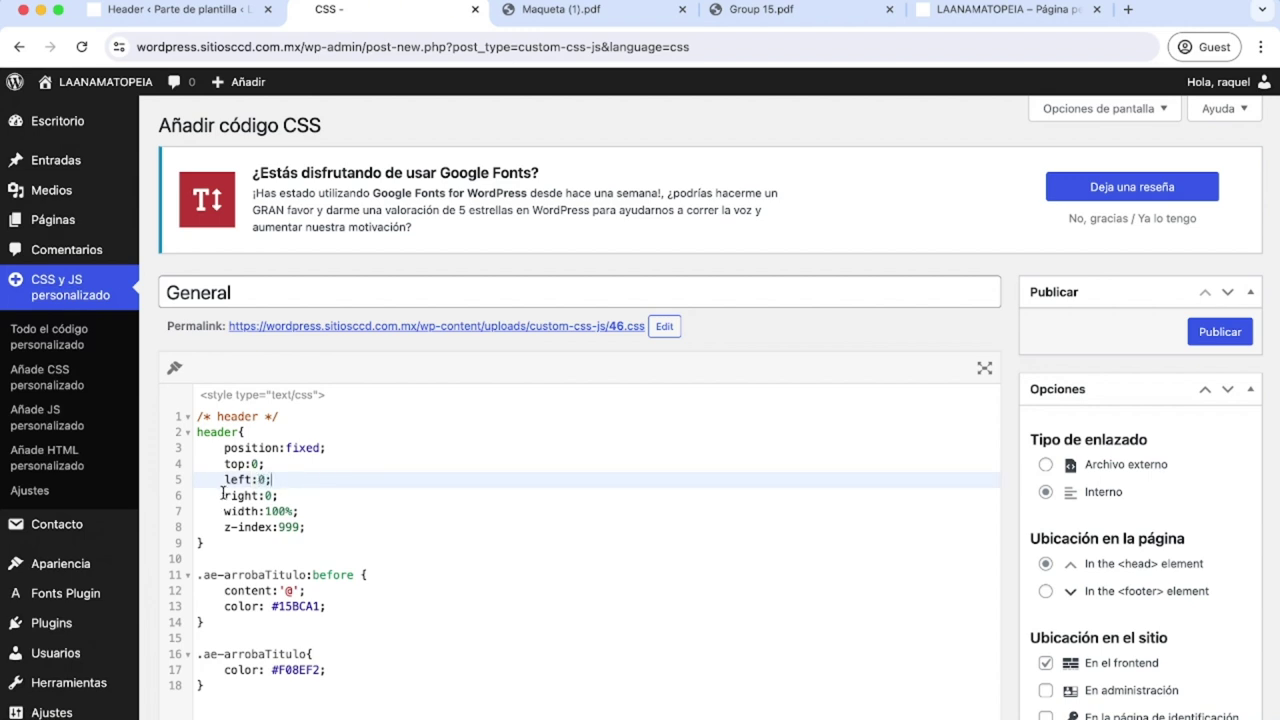
pyautogui.moveTo(224, 494); pyautogui.dragTo(267, 511)
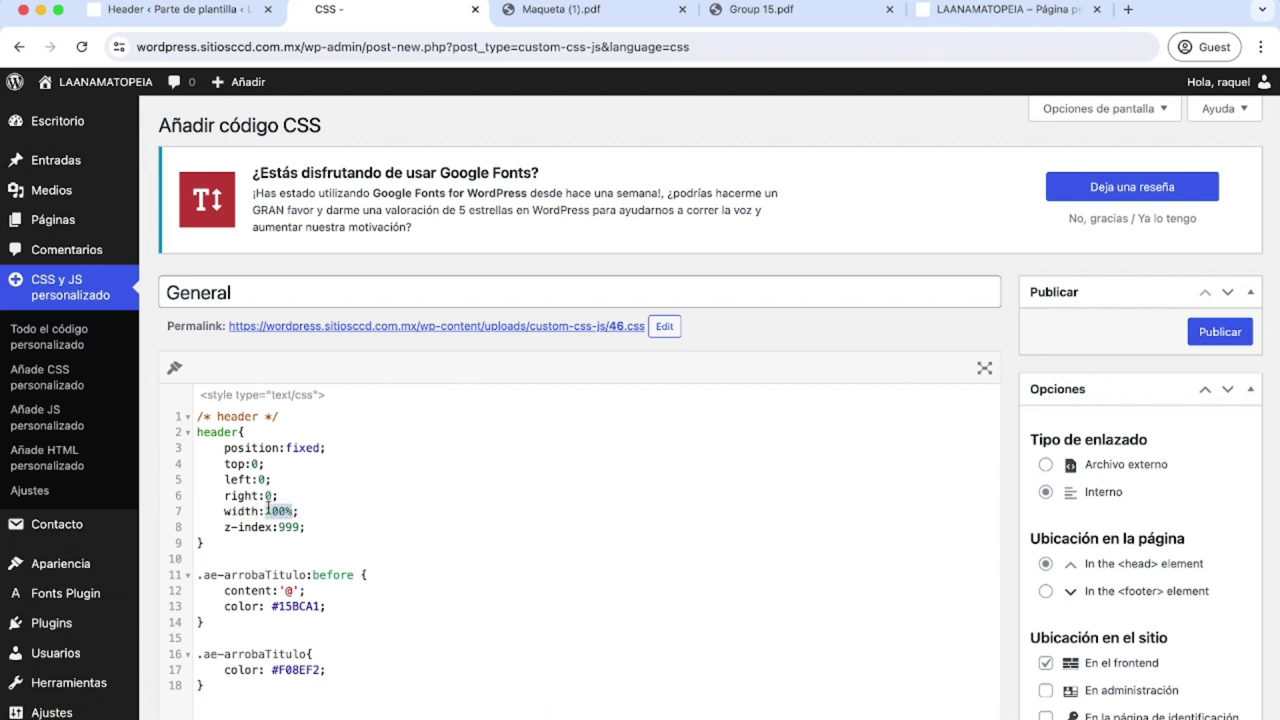
pyautogui.moveTo(224, 528); pyautogui.dragTo(270, 530)
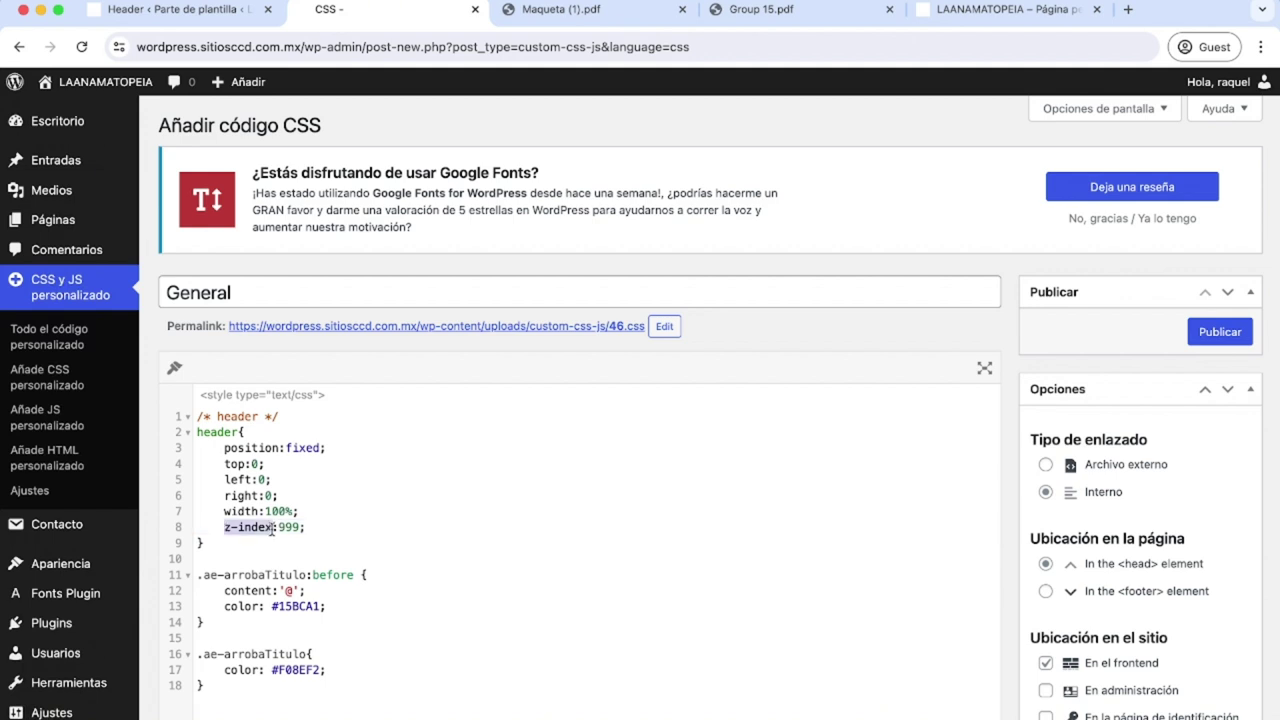
pyautogui.moveTo(278, 528); pyautogui.dragTo(304, 524)
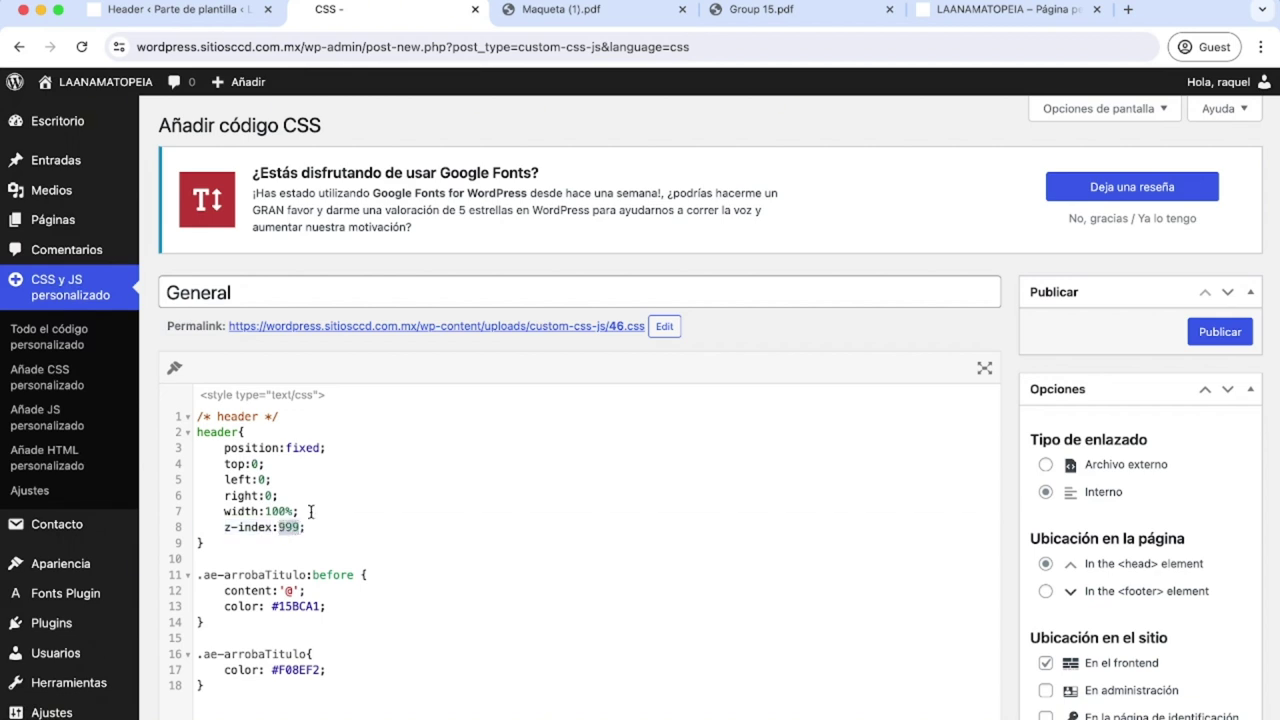
pyautogui.moveTo(307, 575); pyautogui.dragTo(205, 576)
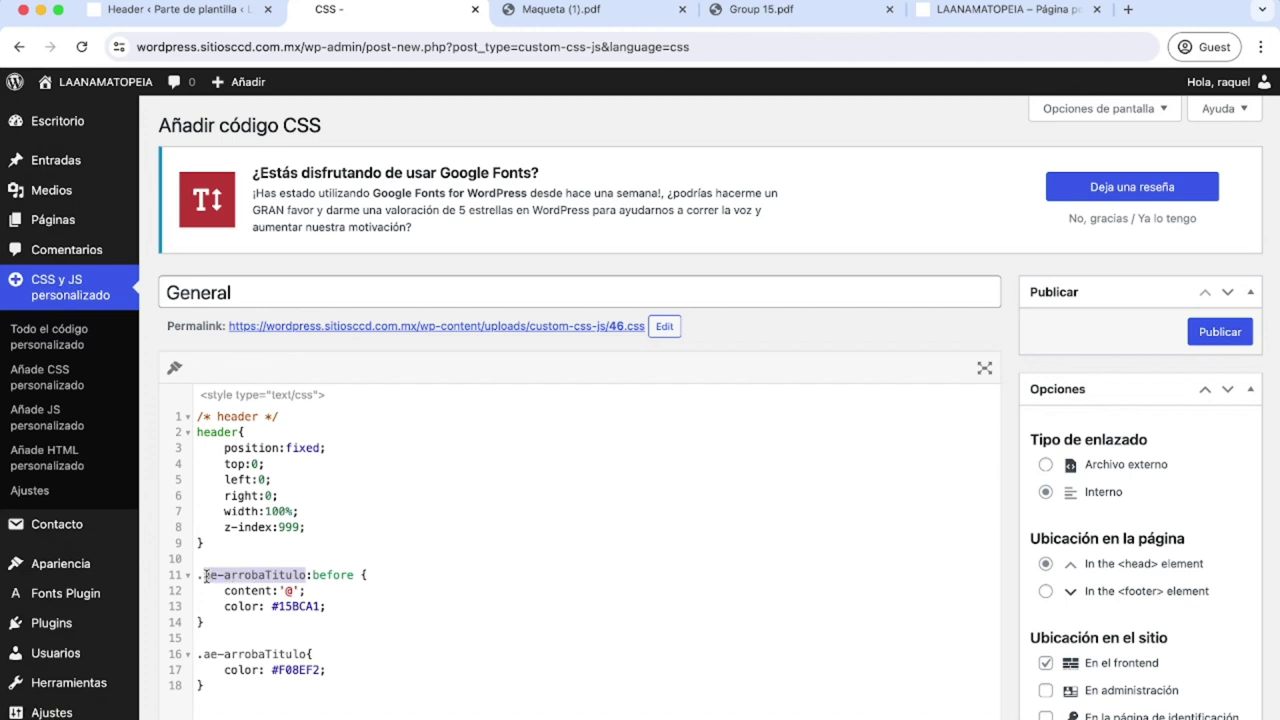
pyautogui.click(377, 543)
pyautogui.moveTo(307, 575)
pyautogui.mouseDown()
pyautogui.moveTo(357, 575)
pyautogui.moveTo(309, 575)
pyautogui.mouseUp()
pyautogui.click(369, 540)
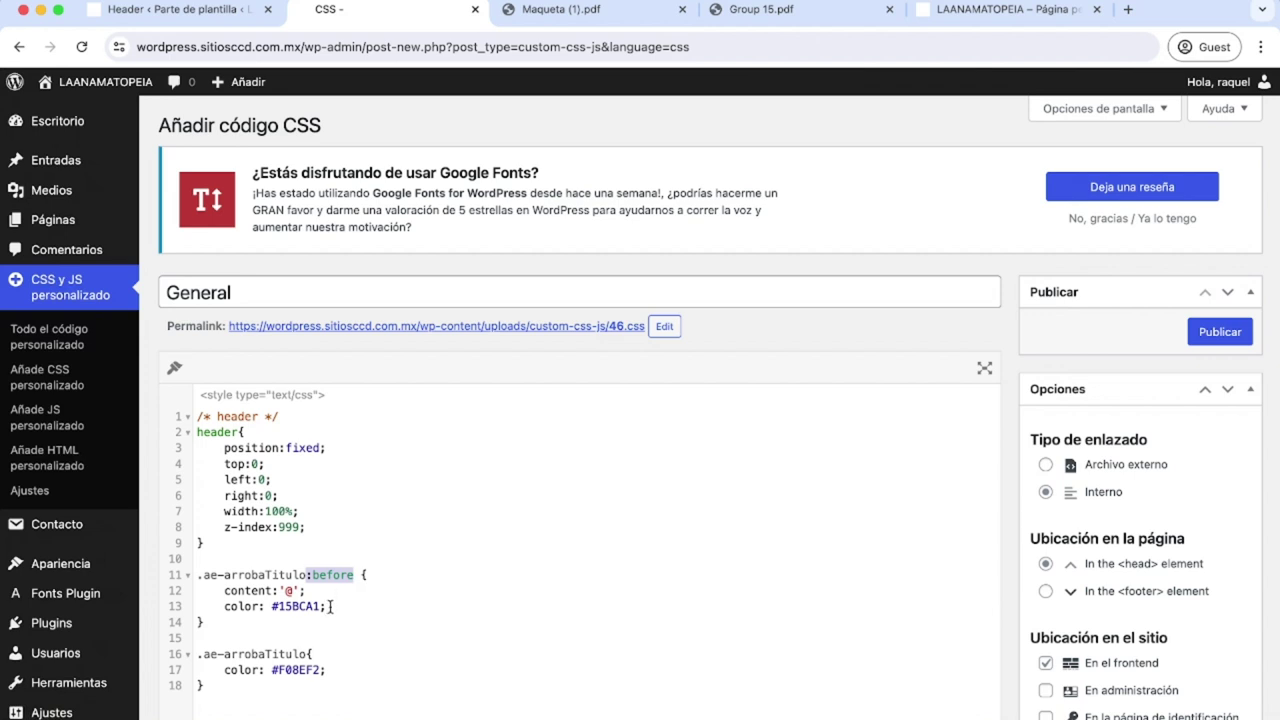
pyautogui.click(329, 606)
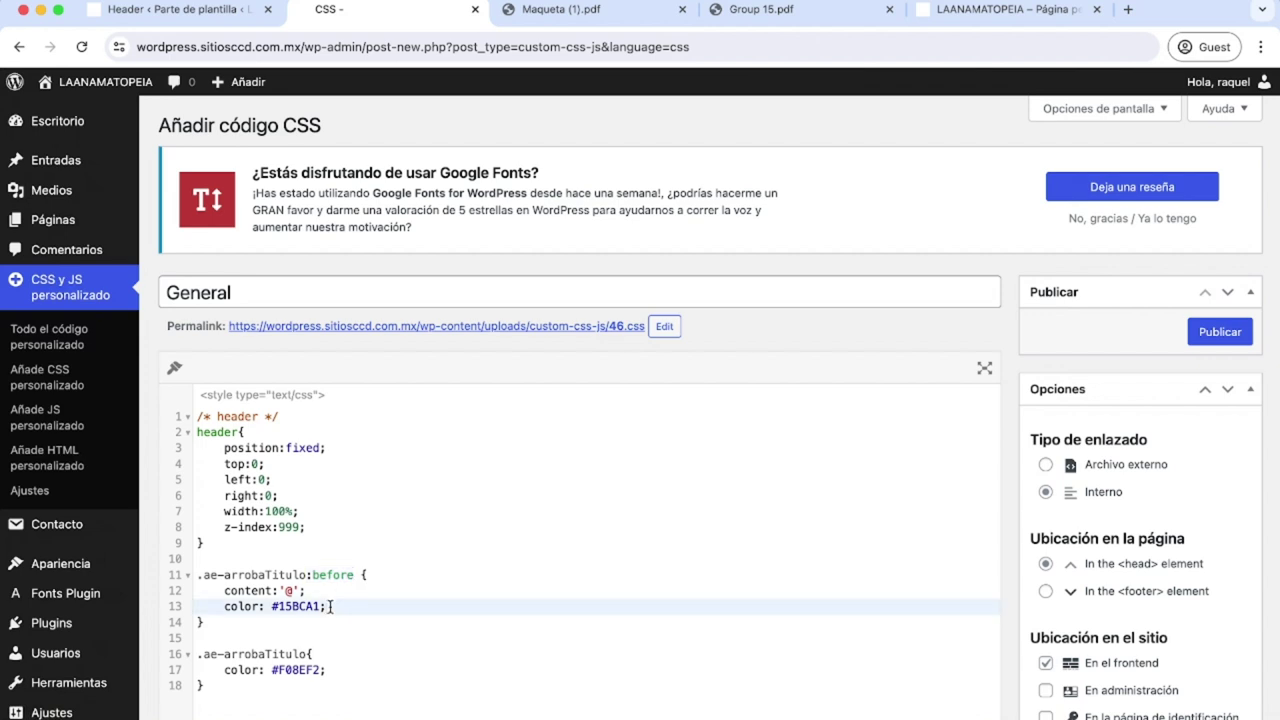
pyautogui.click(545, 9)
pyautogui.moveTo(368, 158); pyautogui.dragTo(375, 157)
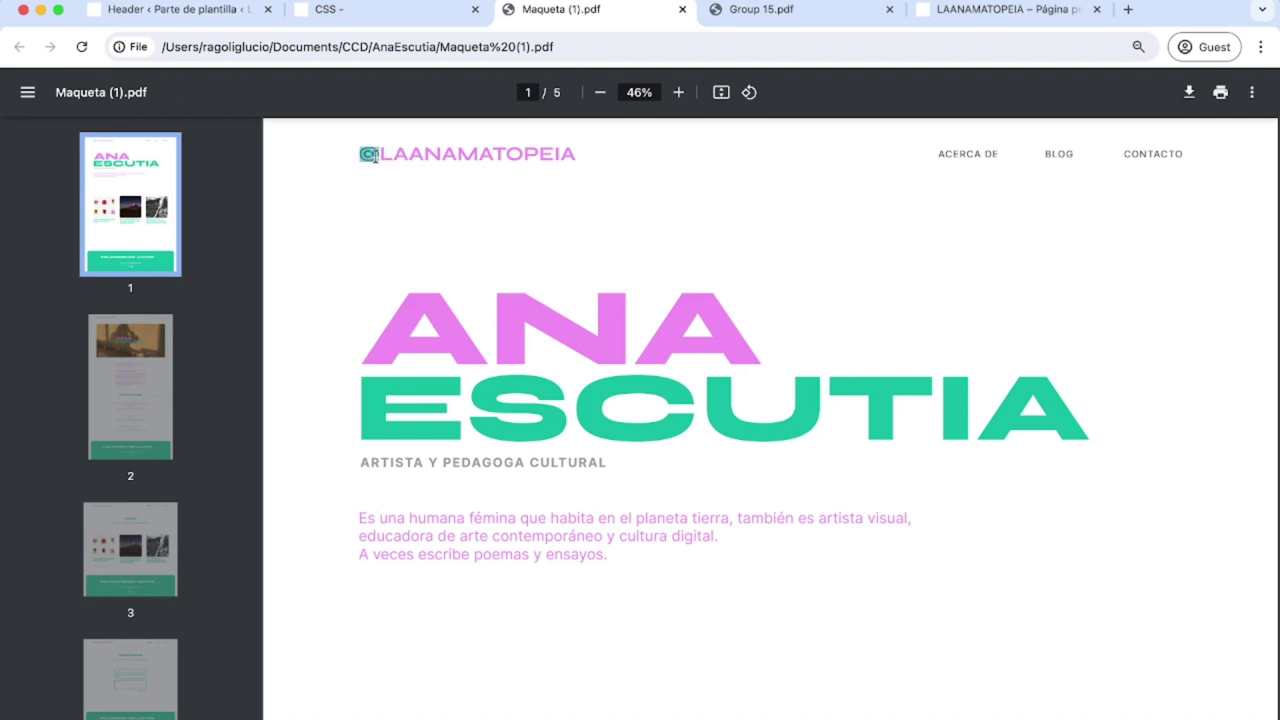
pyautogui.click(229, 15)
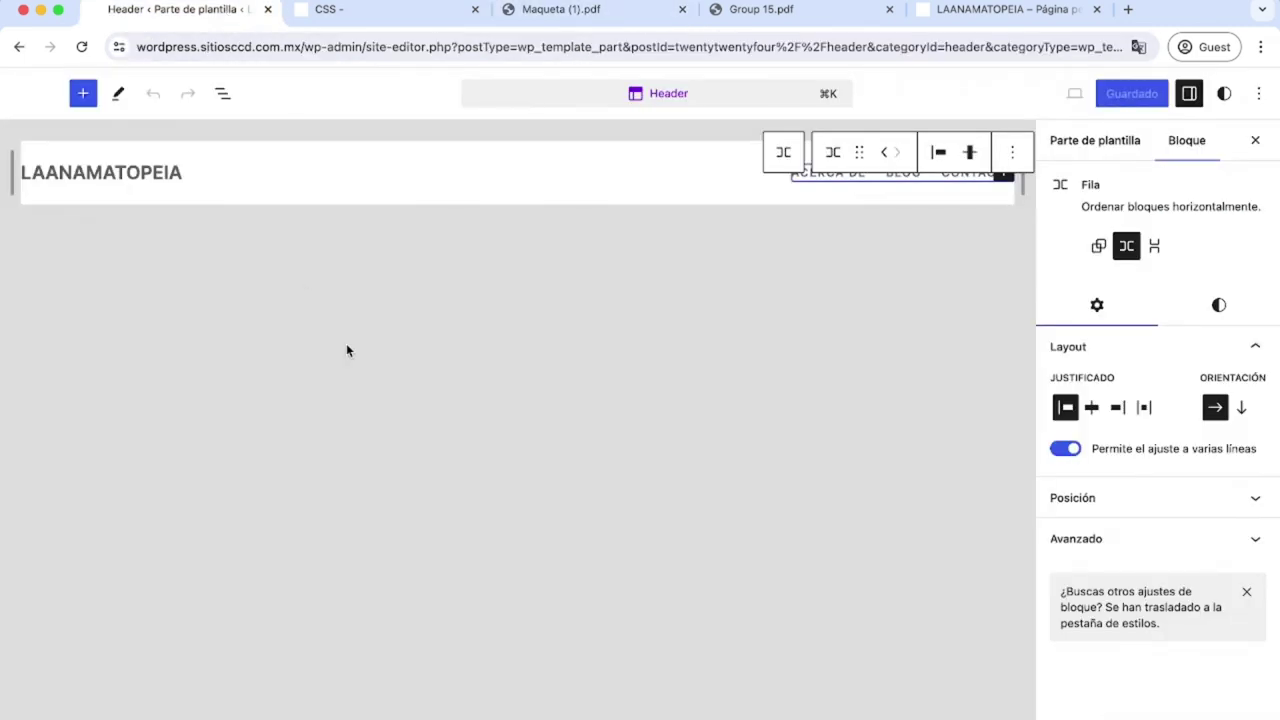
pyautogui.click(333, 22)
pyautogui.click(450, 558)
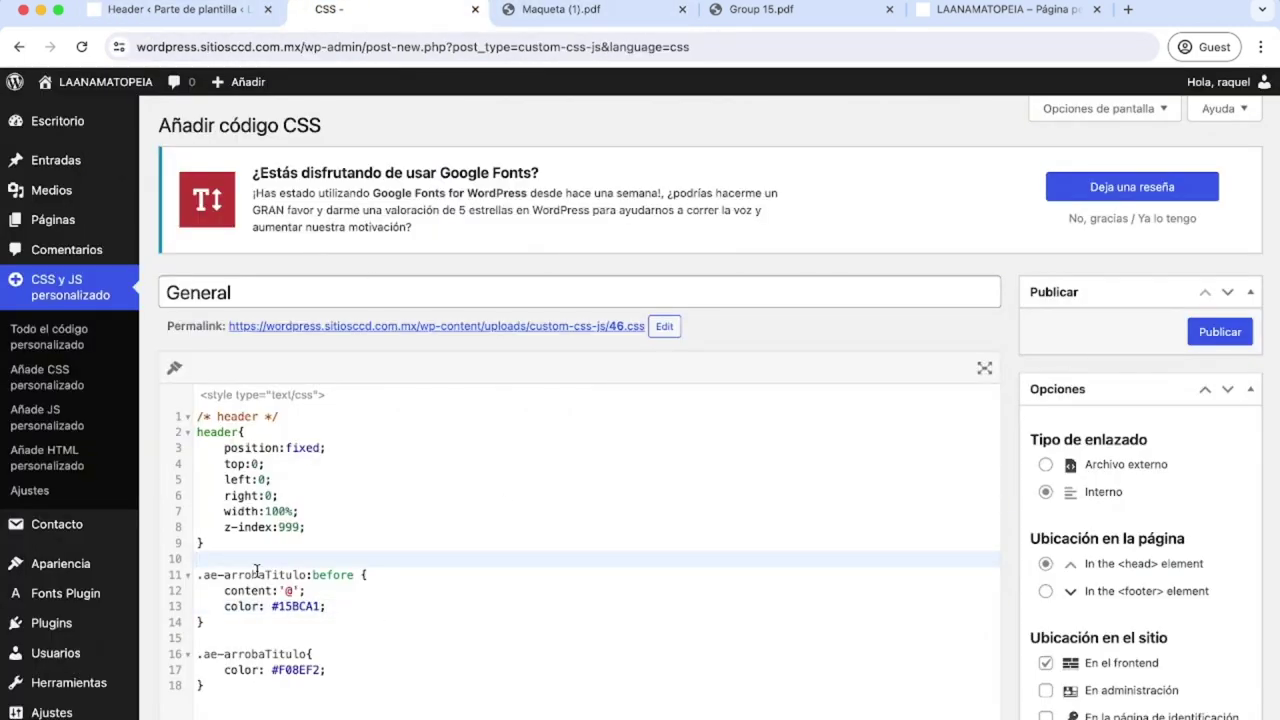
pyautogui.moveTo(221, 590); pyautogui.dragTo(302, 590)
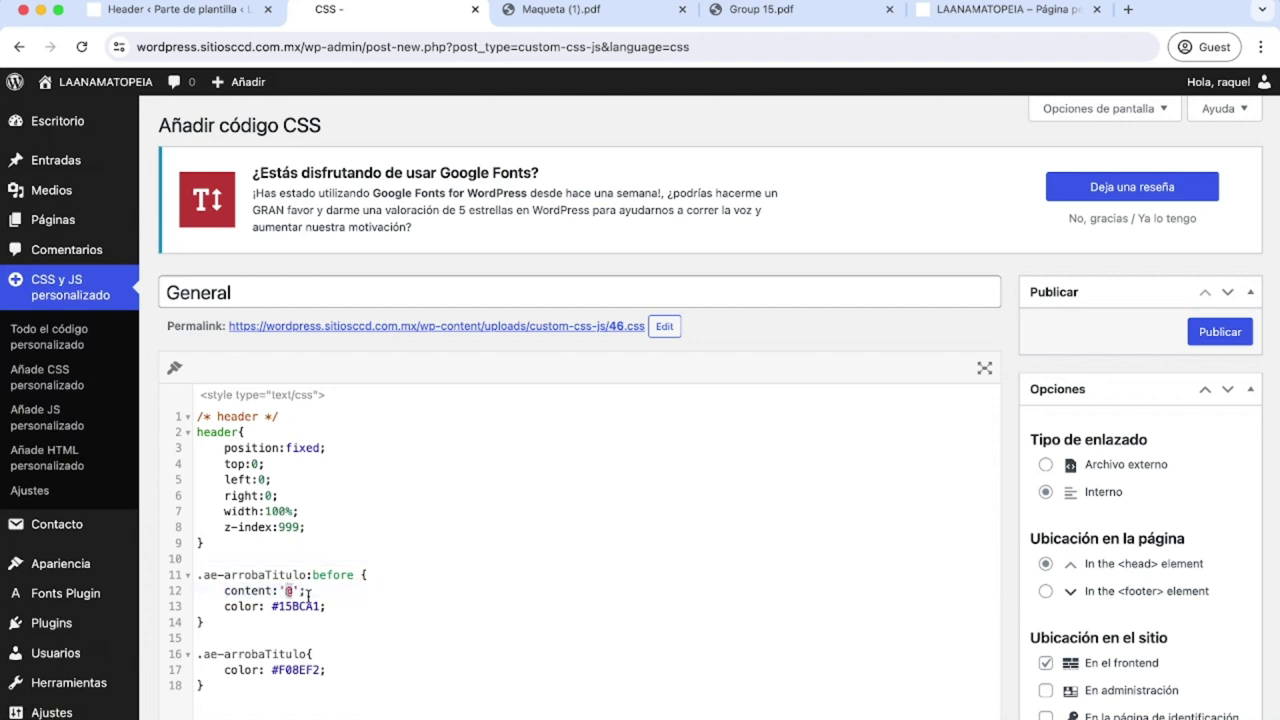
pyautogui.click(319, 590)
pyautogui.click(366, 527)
pyautogui.click(319, 606)
pyautogui.moveTo(319, 606); pyautogui.dragTo(271, 605)
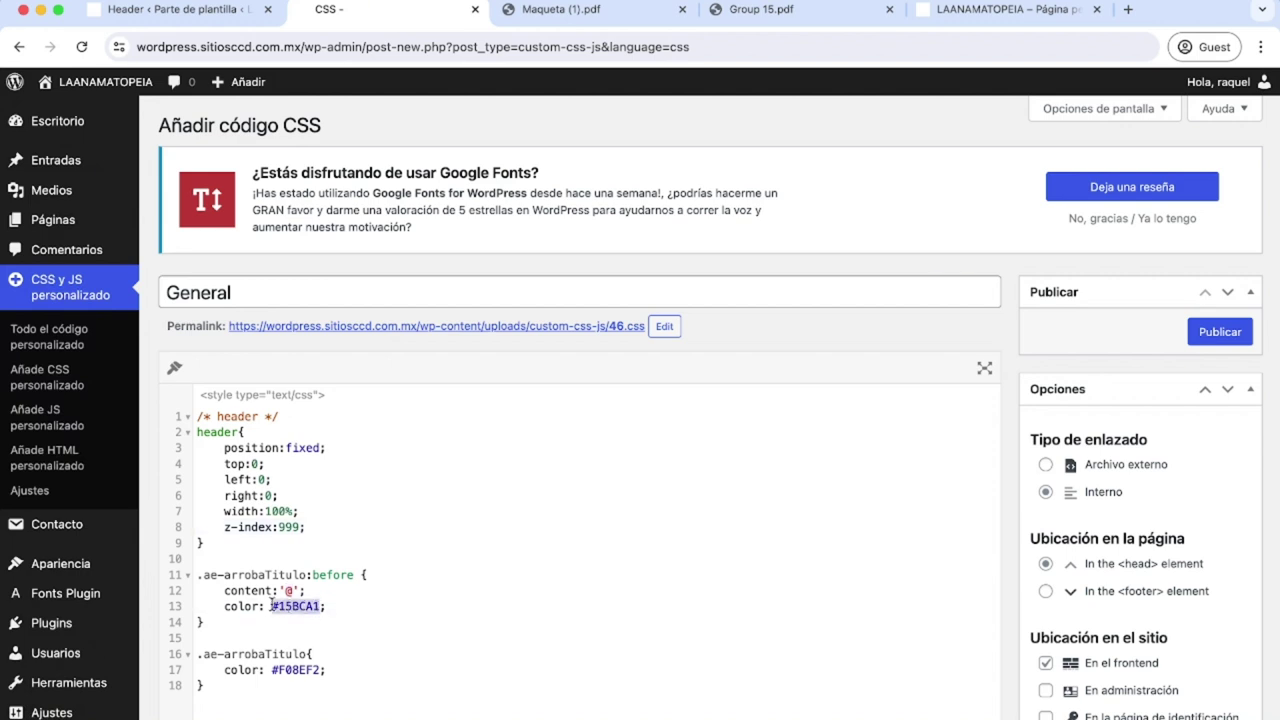
pyautogui.click(742, 10)
pyautogui.moveTo(532, 680); pyautogui.dragTo(406, 705)
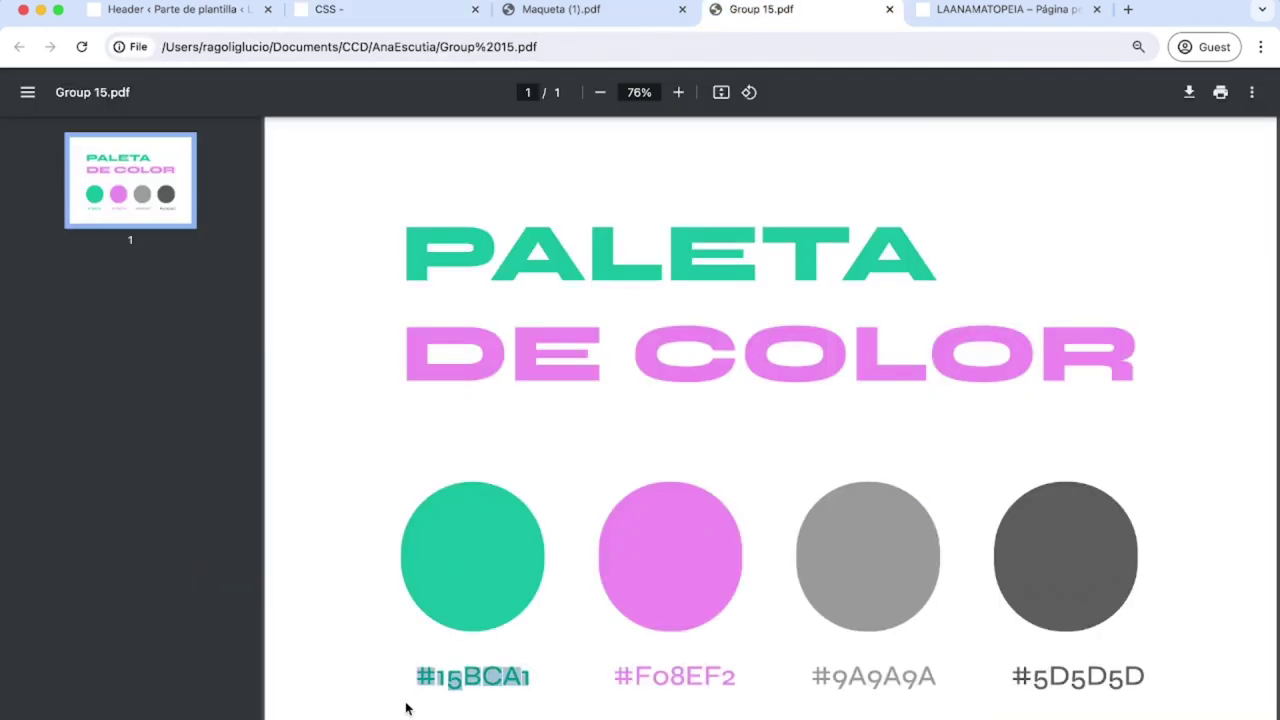
pyautogui.click(340, 10)
pyautogui.scroll(-5, 406, 606)
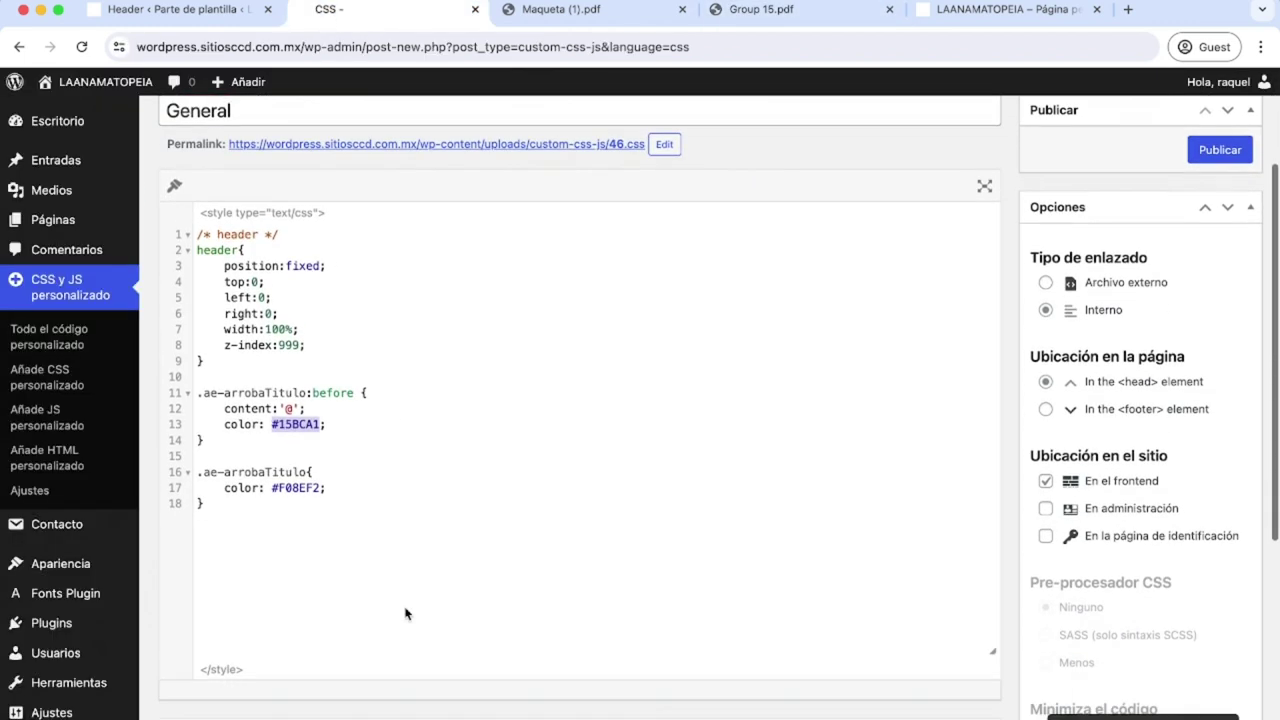
pyautogui.moveTo(308, 459); pyautogui.dragTo(198, 460)
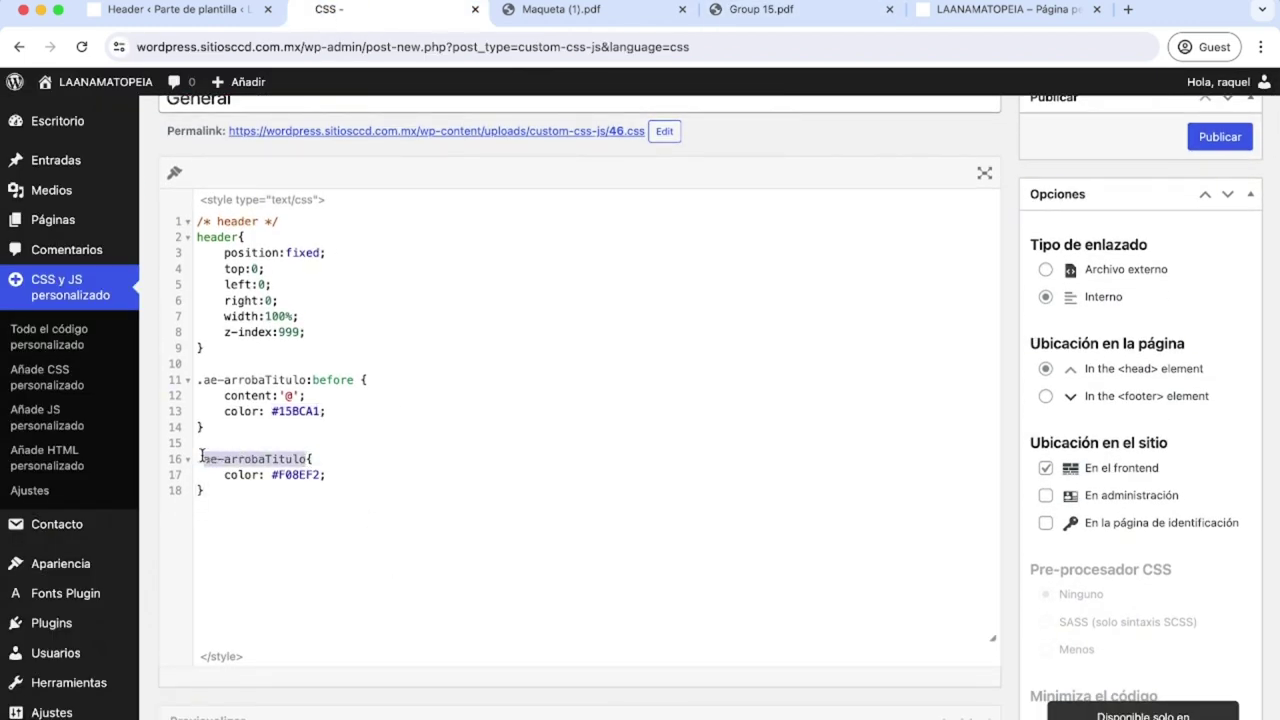
pyautogui.click(336, 480)
pyautogui.moveTo(272, 475); pyautogui.dragTo(322, 475)
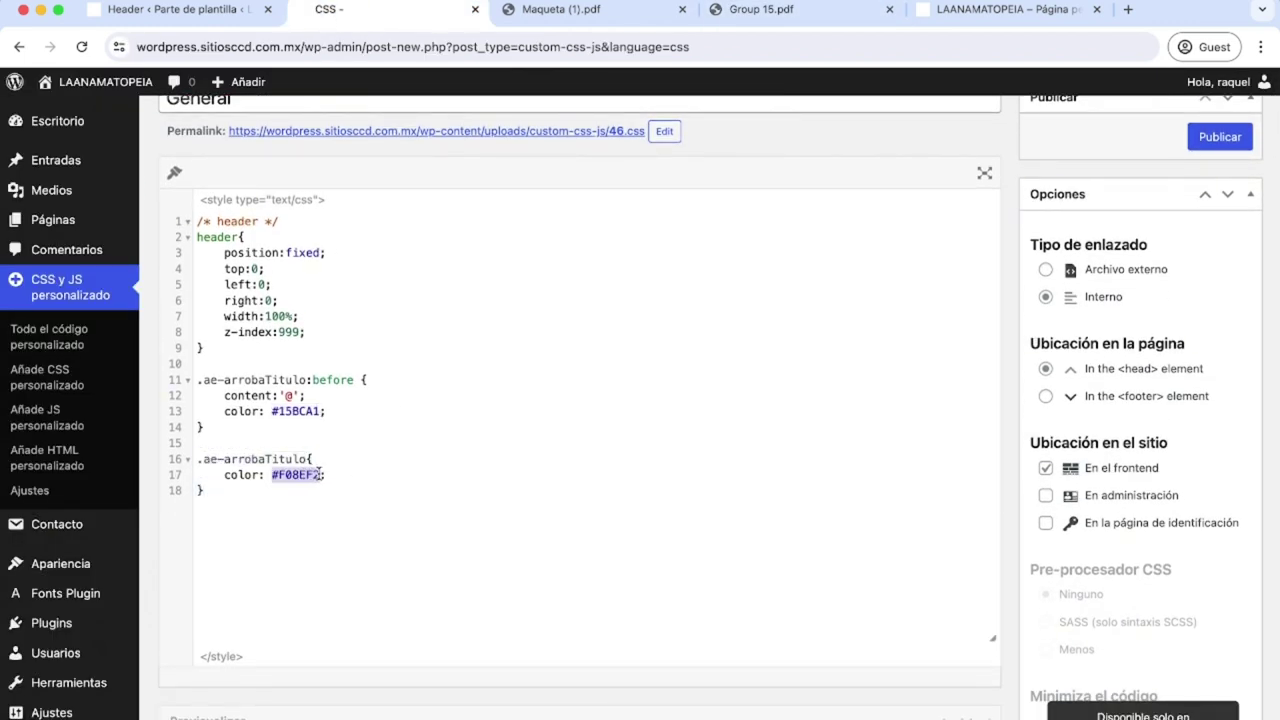
pyautogui.click(590, 18)
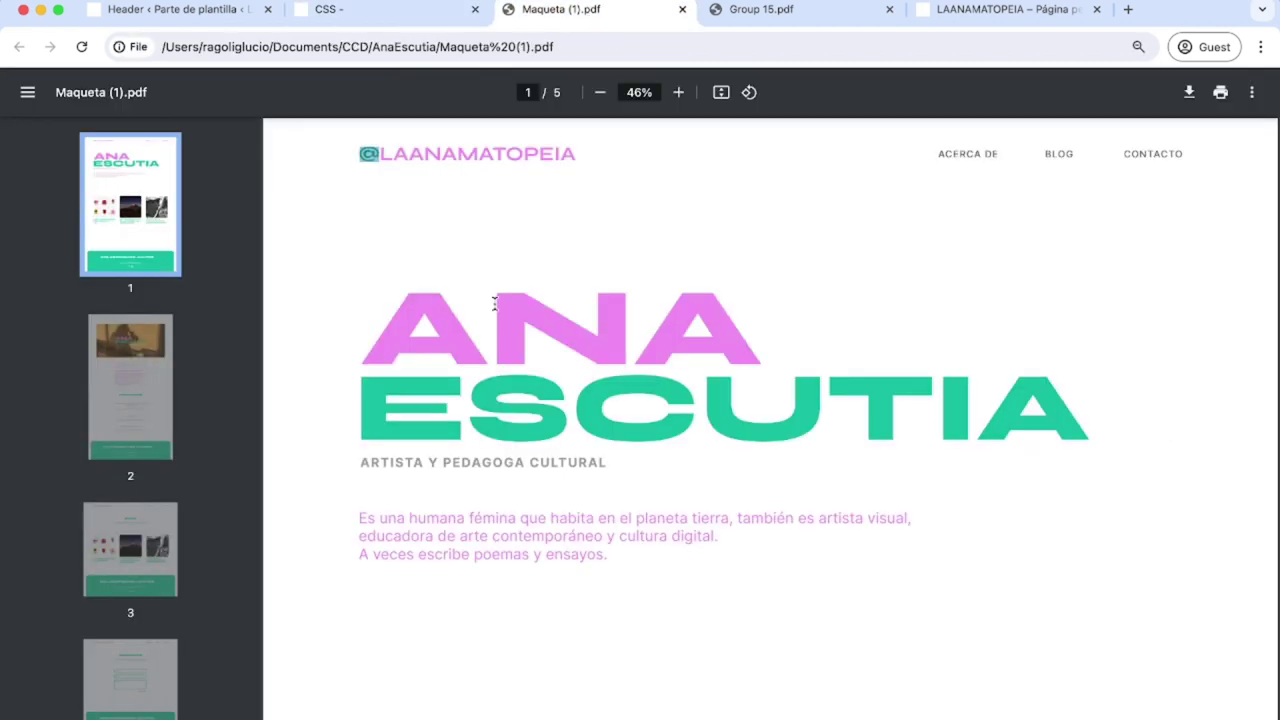
pyautogui.moveTo(378, 152); pyautogui.dragTo(638, 152)
pyautogui.click(754, 18)
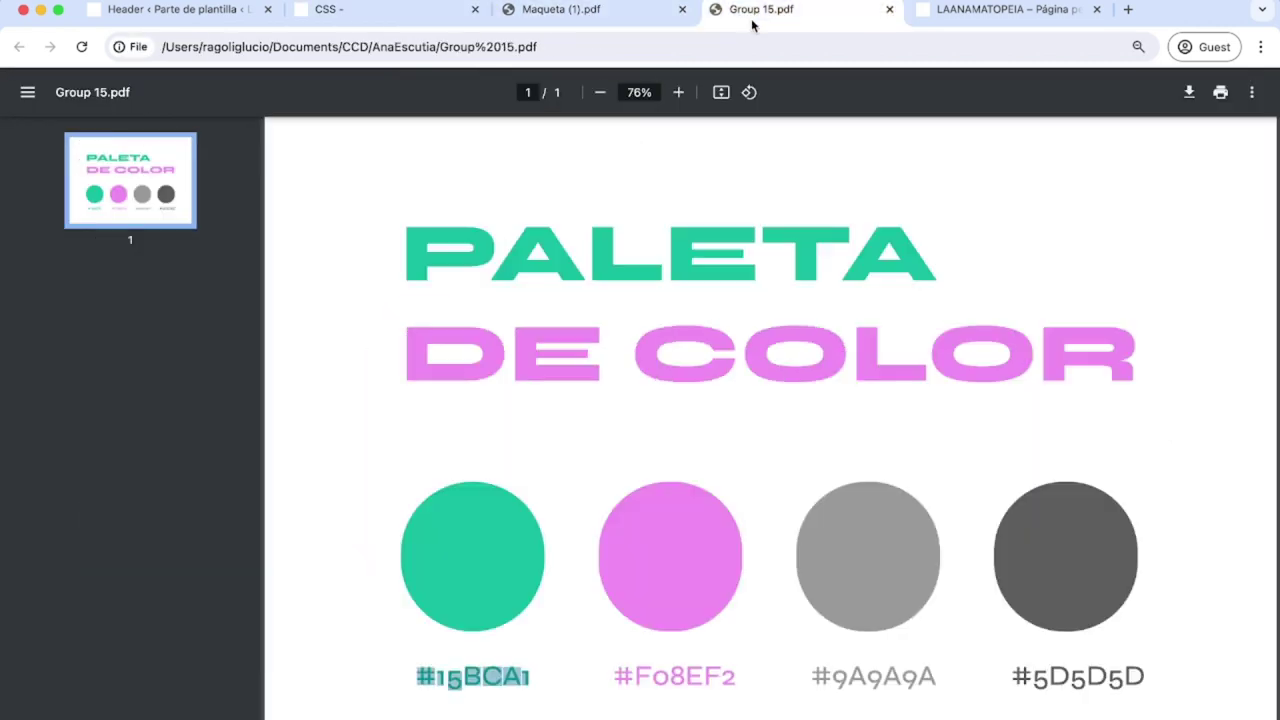
pyautogui.click(736, 671)
pyautogui.moveTo(736, 671); pyautogui.dragTo(589, 669)
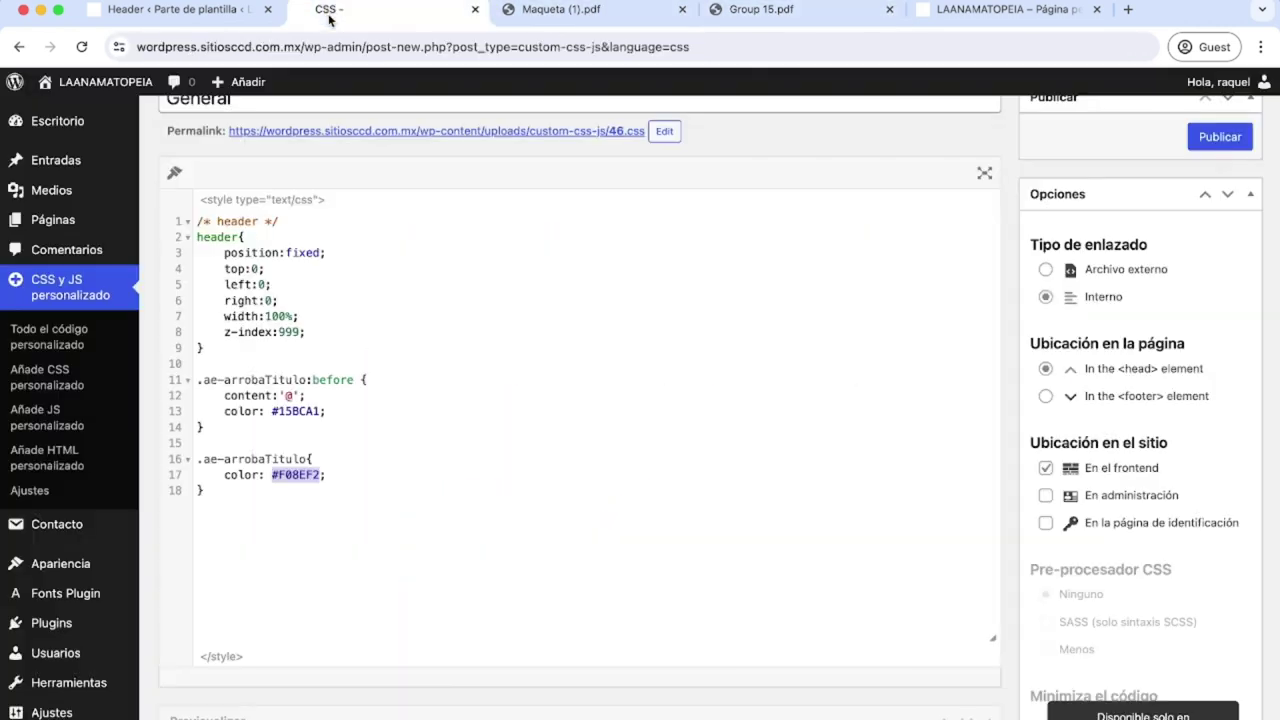
pyautogui.click(330, 10)
pyautogui.click(545, 388)
pyautogui.scroll(3, 545, 388)
pyautogui.click(1222, 260)
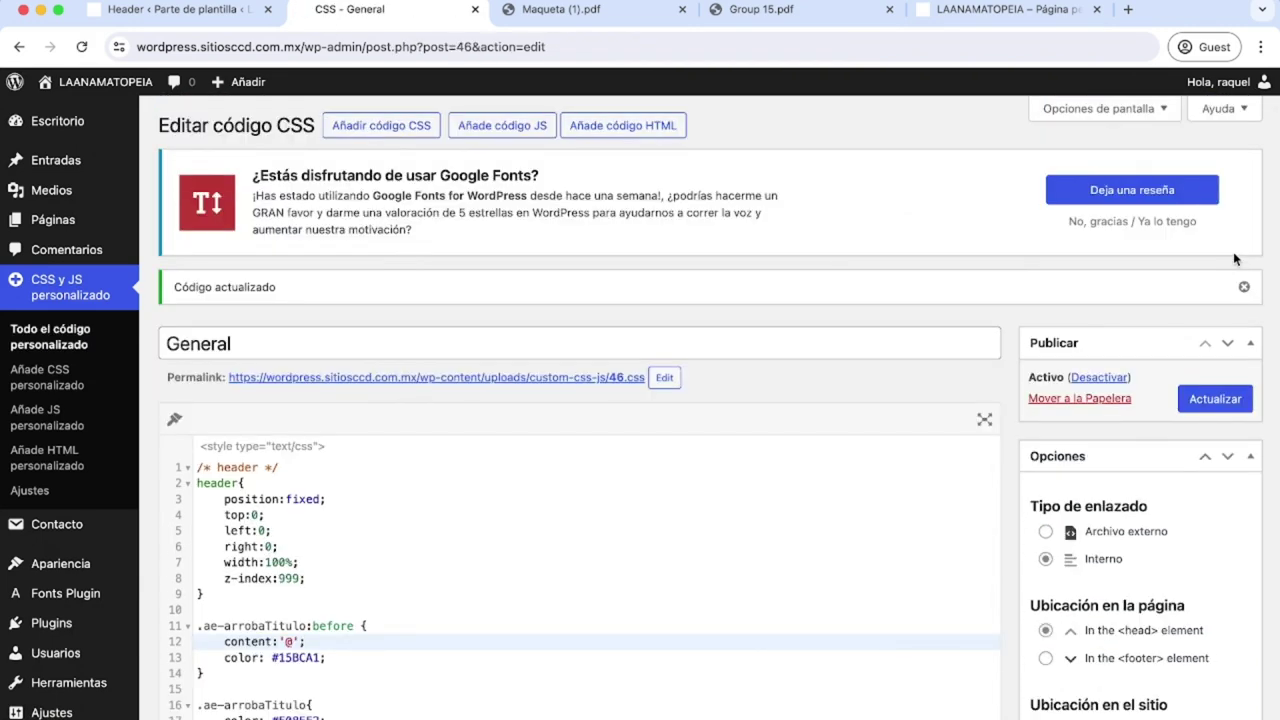
pyautogui.click(145, 20)
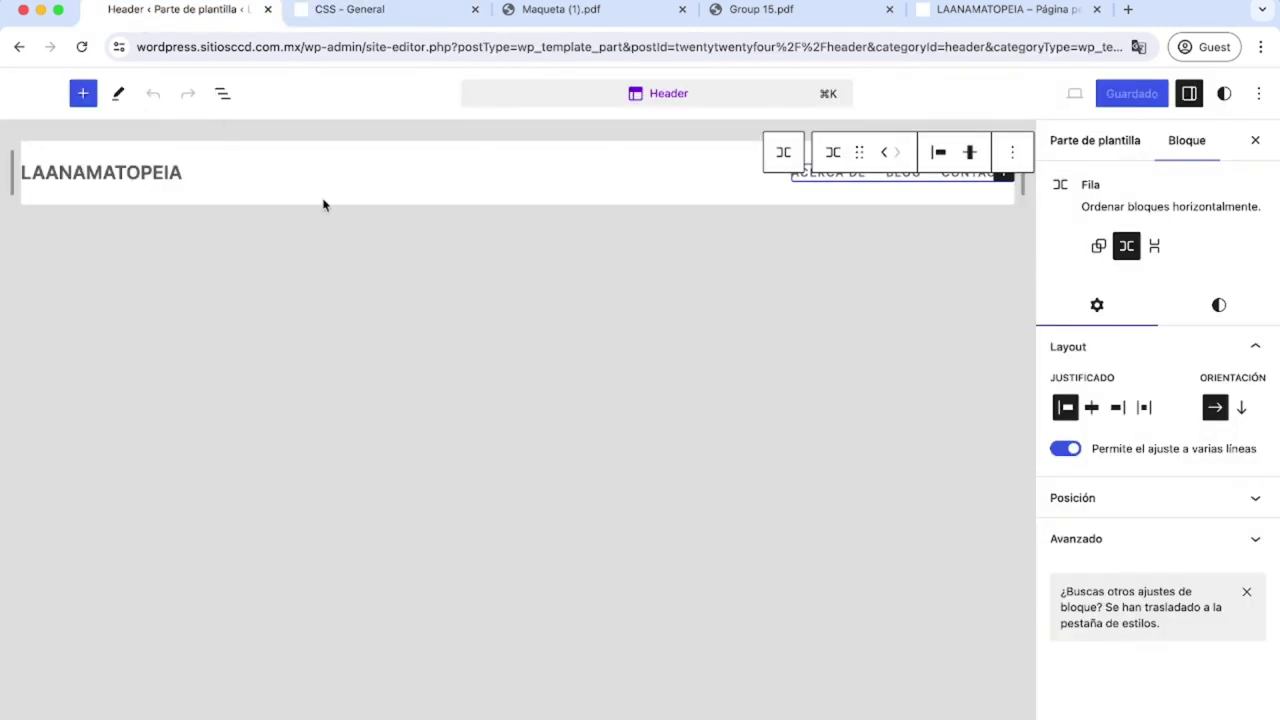
pyautogui.click(216, 180)
pyautogui.click(1065, 505)
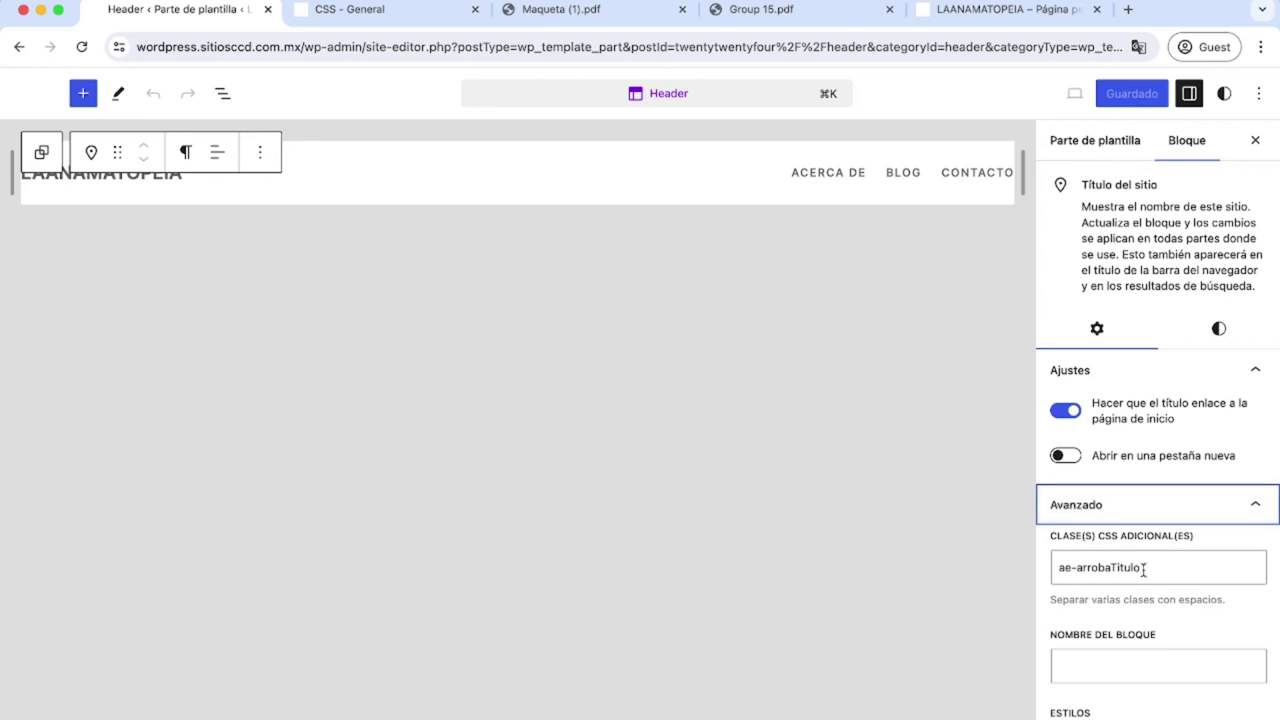
pyautogui.moveTo(1144, 569); pyautogui.dragTo(1061, 568)
pyautogui.click(333, 18)
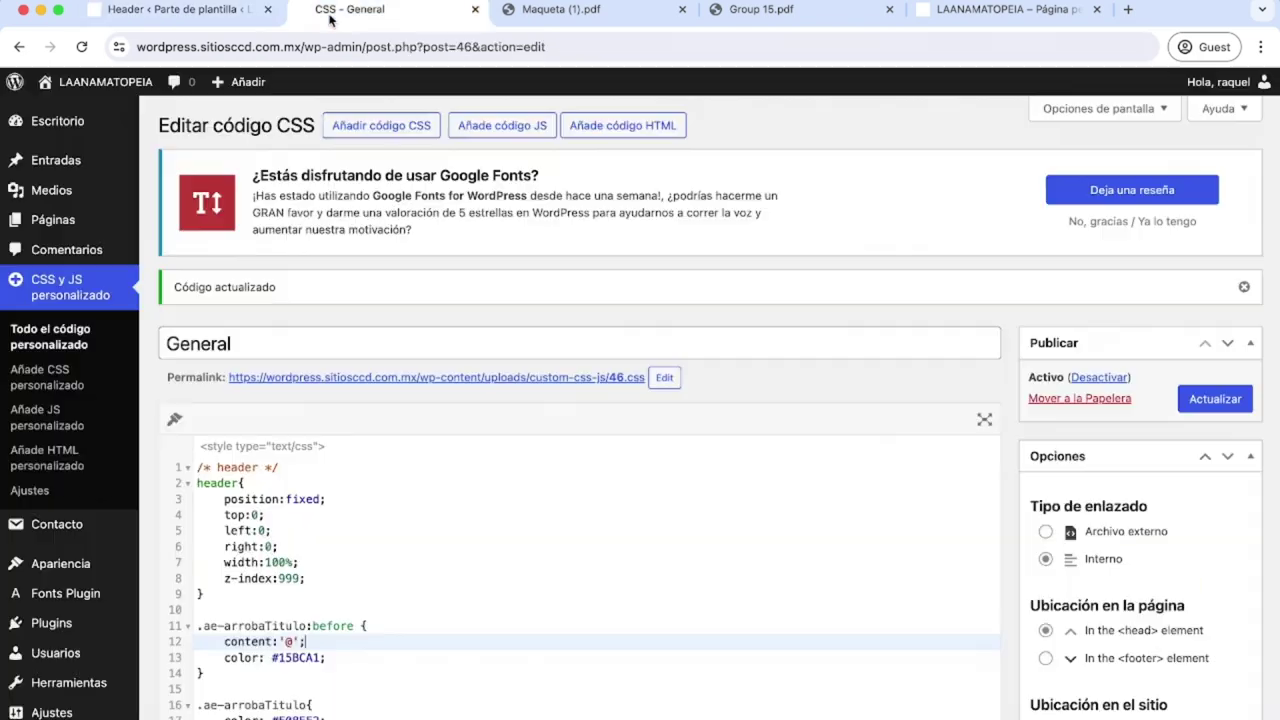
pyautogui.moveTo(306, 626); pyautogui.dragTo(204, 627)
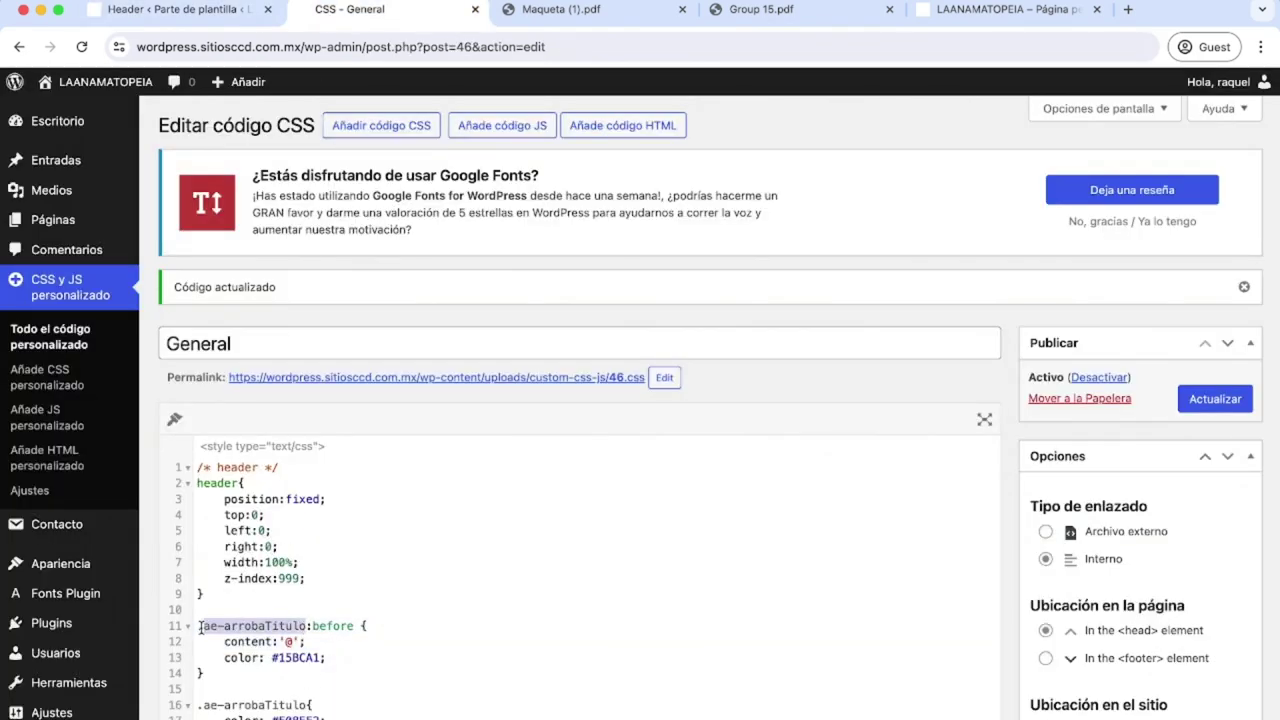
pyautogui.click(806, 14)
pyautogui.click(914, 14)
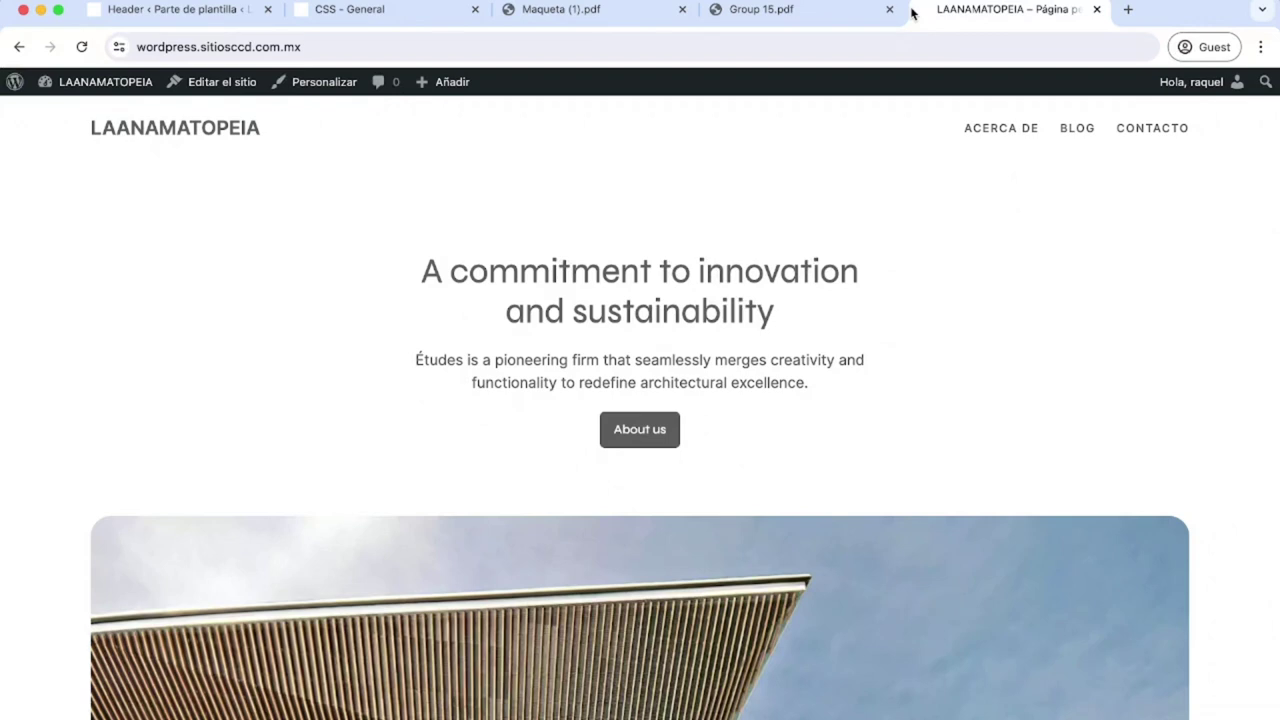
pyautogui.scroll(-1, 645, 431)
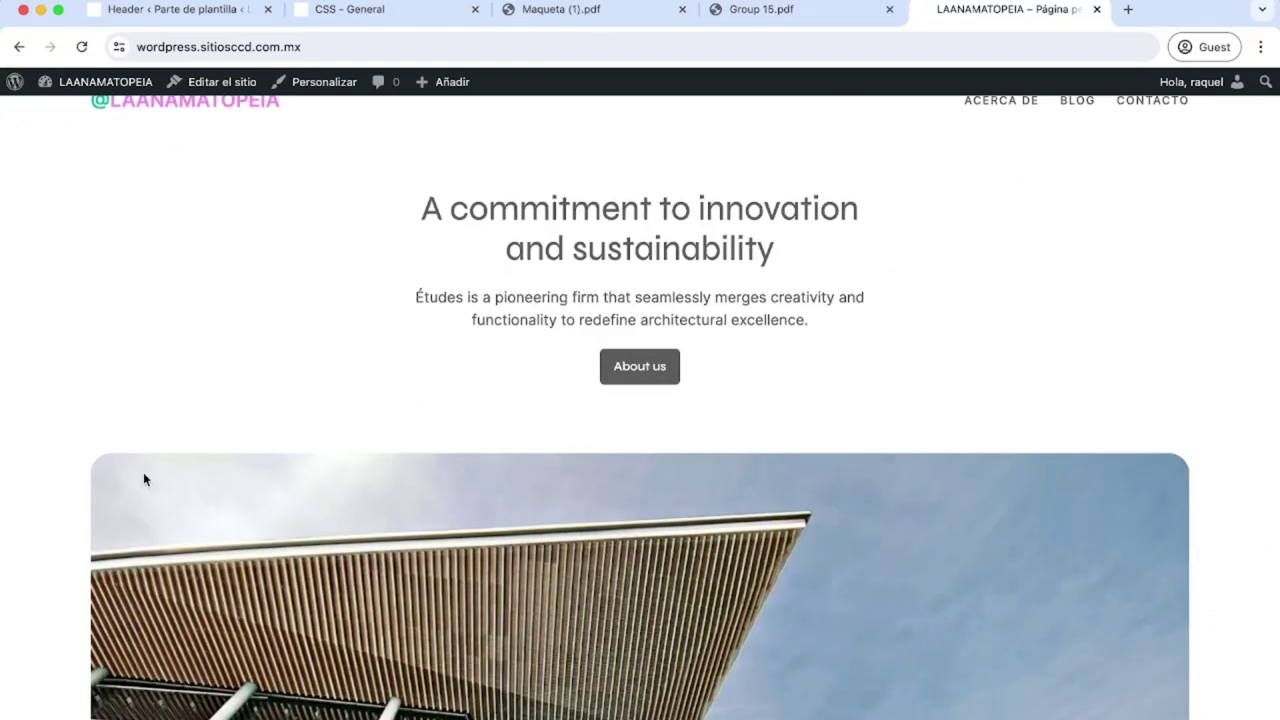
pyautogui.moveTo(283, 106); pyautogui.dragTo(106, 107)
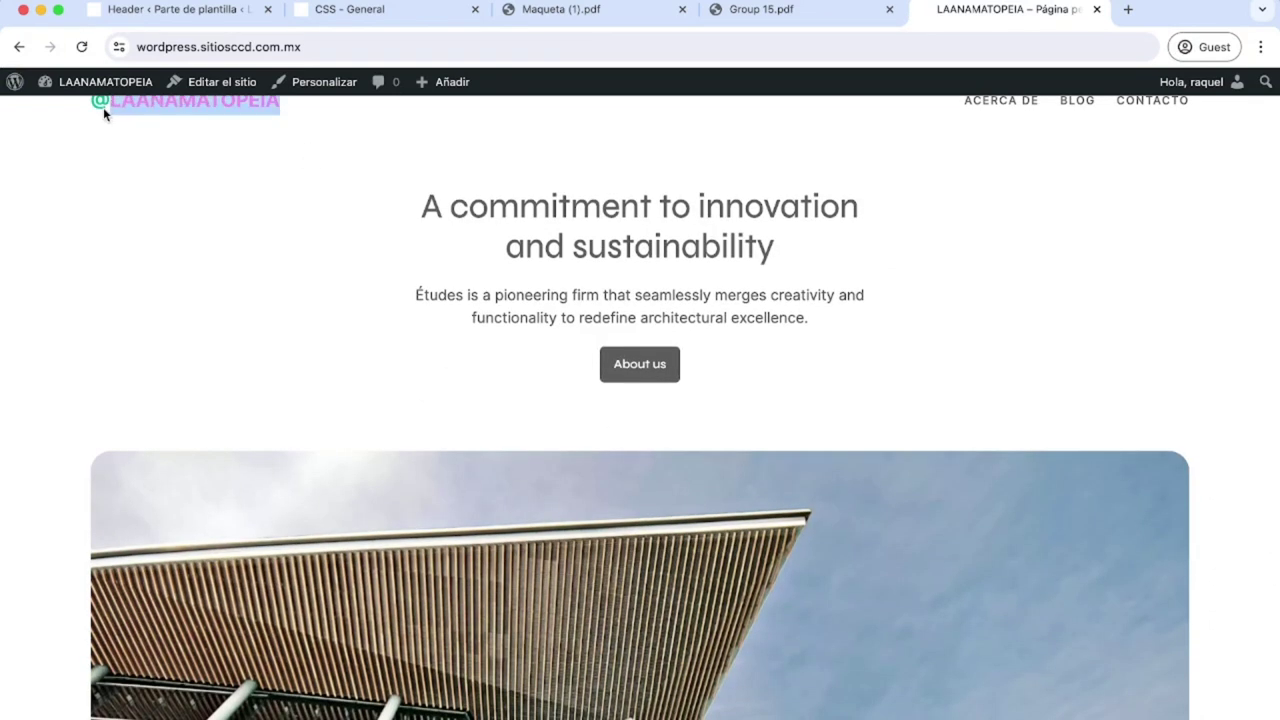
pyautogui.click(196, 14)
pyautogui.click(378, 16)
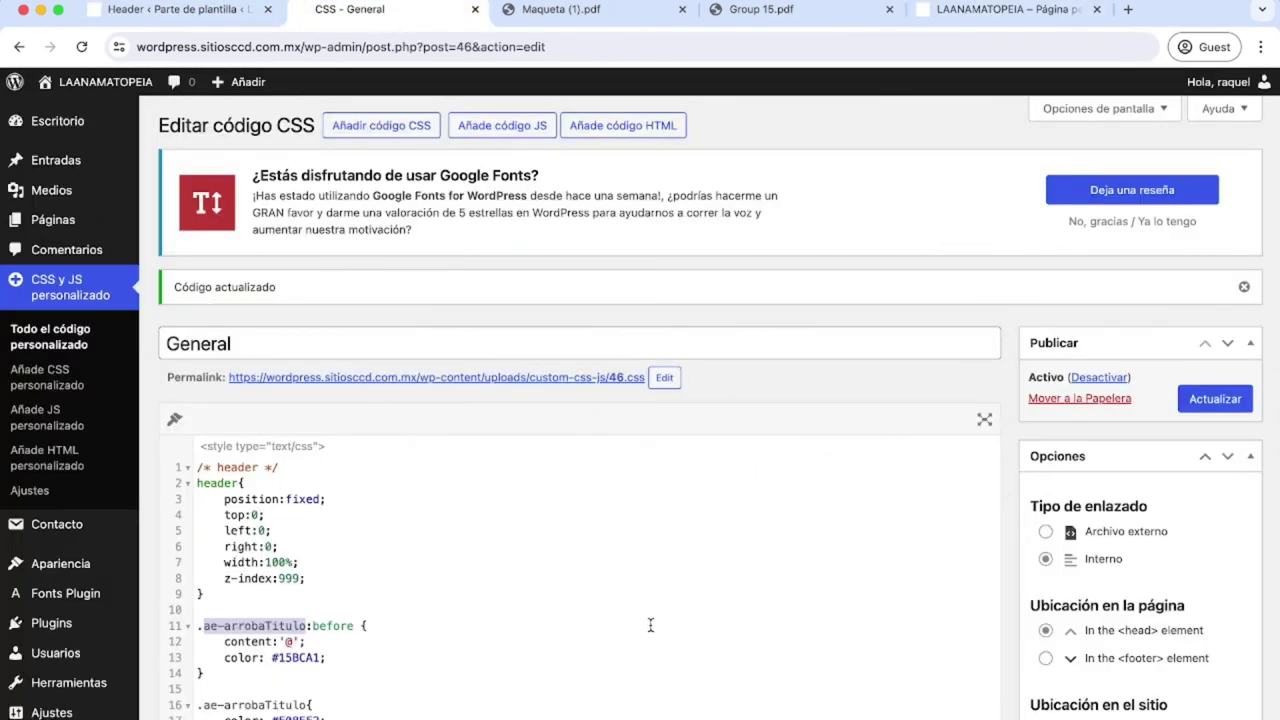
pyautogui.scroll(-3, 651, 623)
# Open the Footer template part from Pie de página and start editing it.
pyautogui.scroll(5, 651, 625)
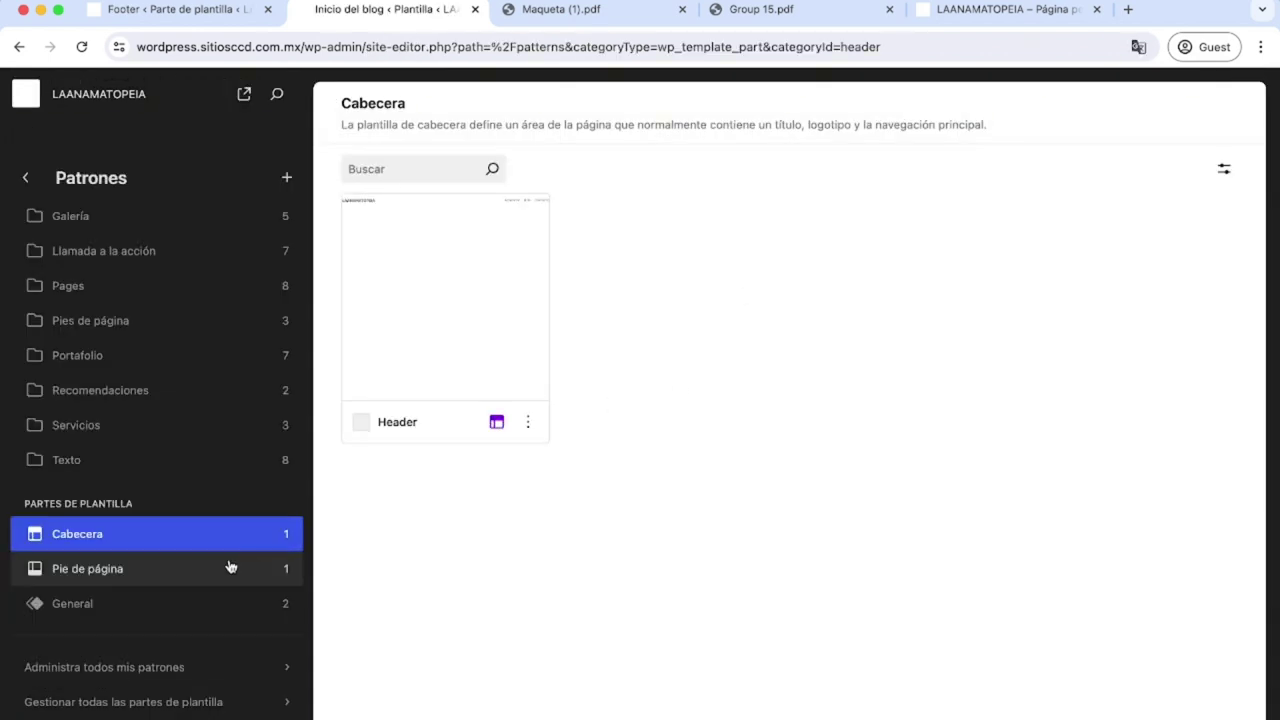
pyautogui.click(170, 570)
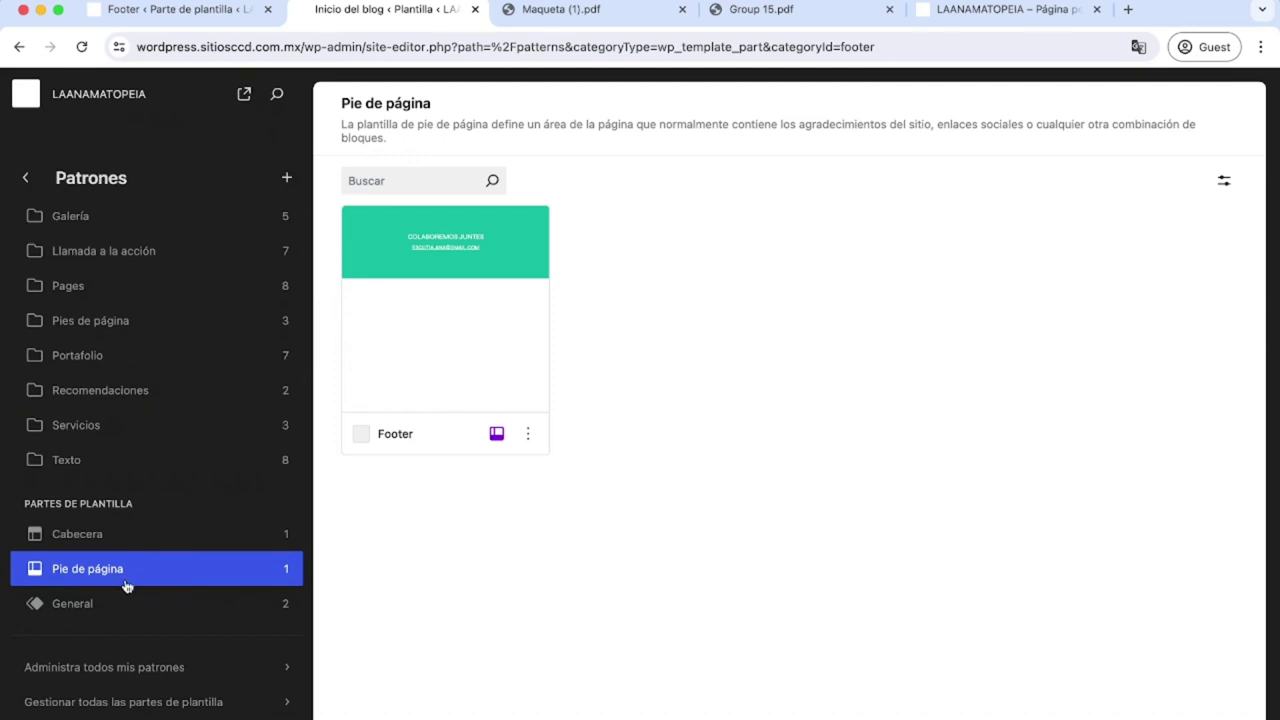
pyautogui.click(396, 436)
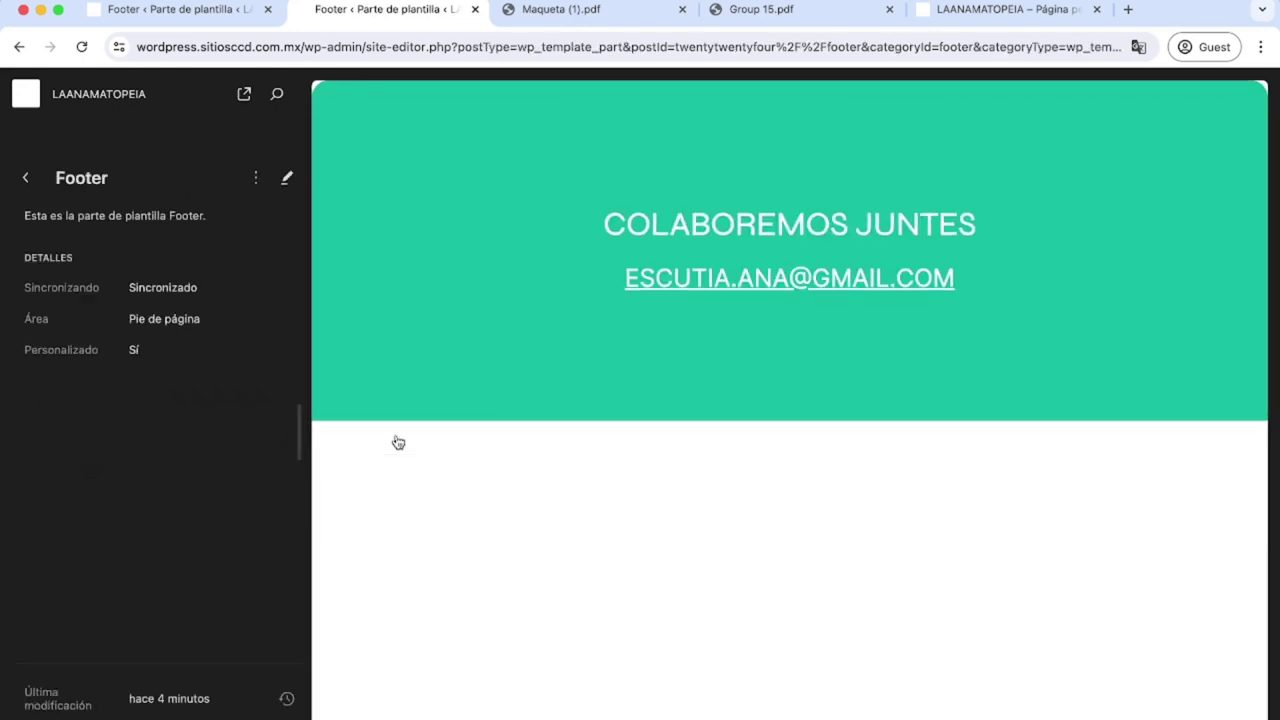
pyautogui.click(462, 348)
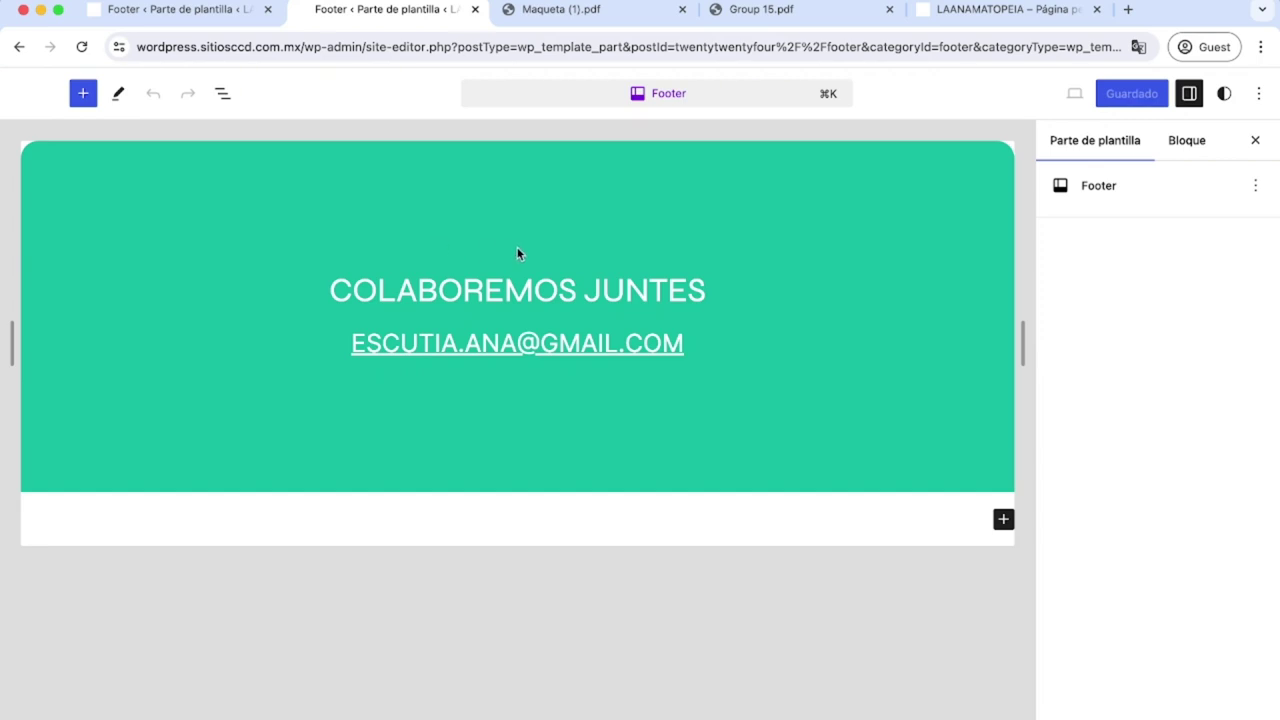
# Select the footer's Grupo block in List View and check its Avanzado CSS class ae-footer.
pyautogui.click(1189, 93)
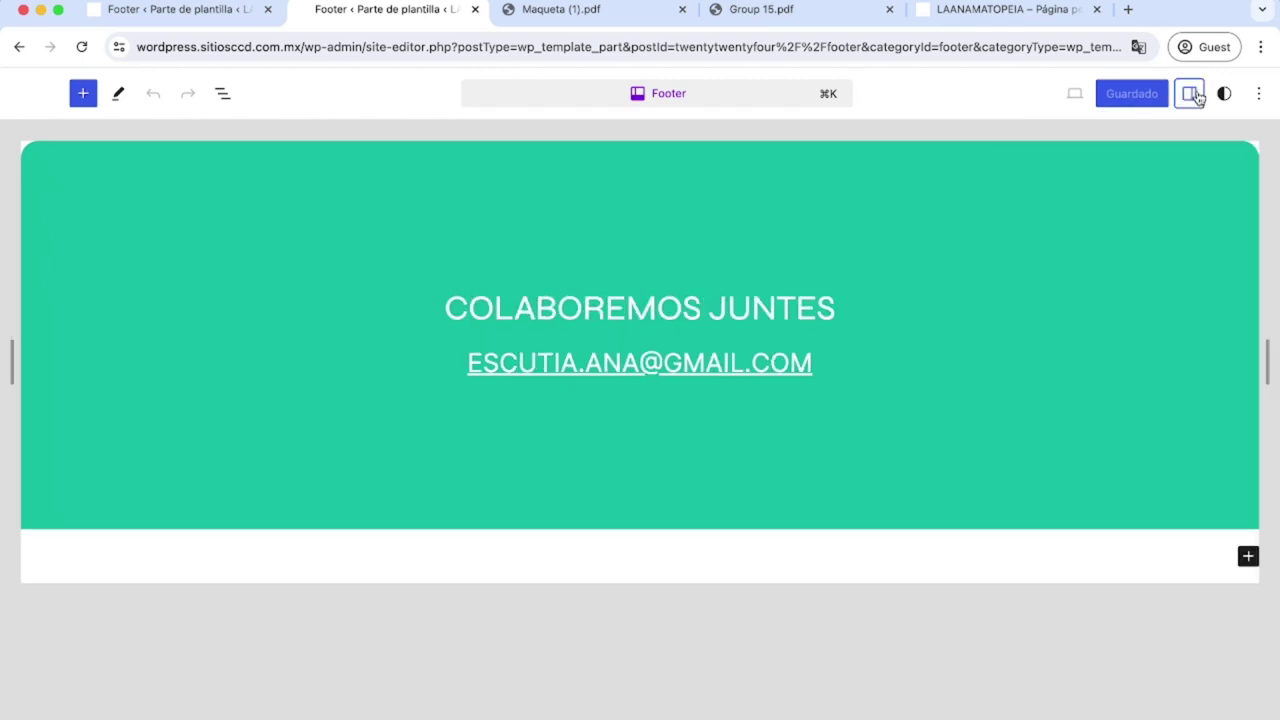
pyautogui.click(1190, 93)
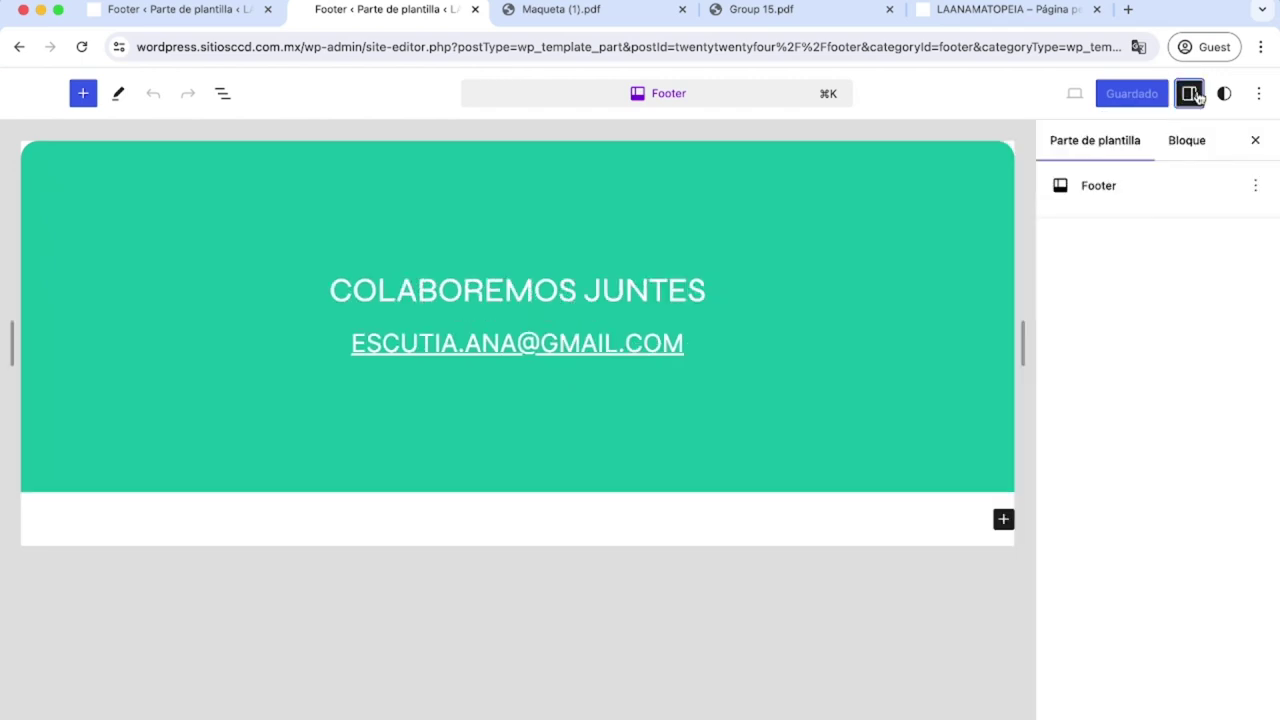
pyautogui.click(1190, 142)
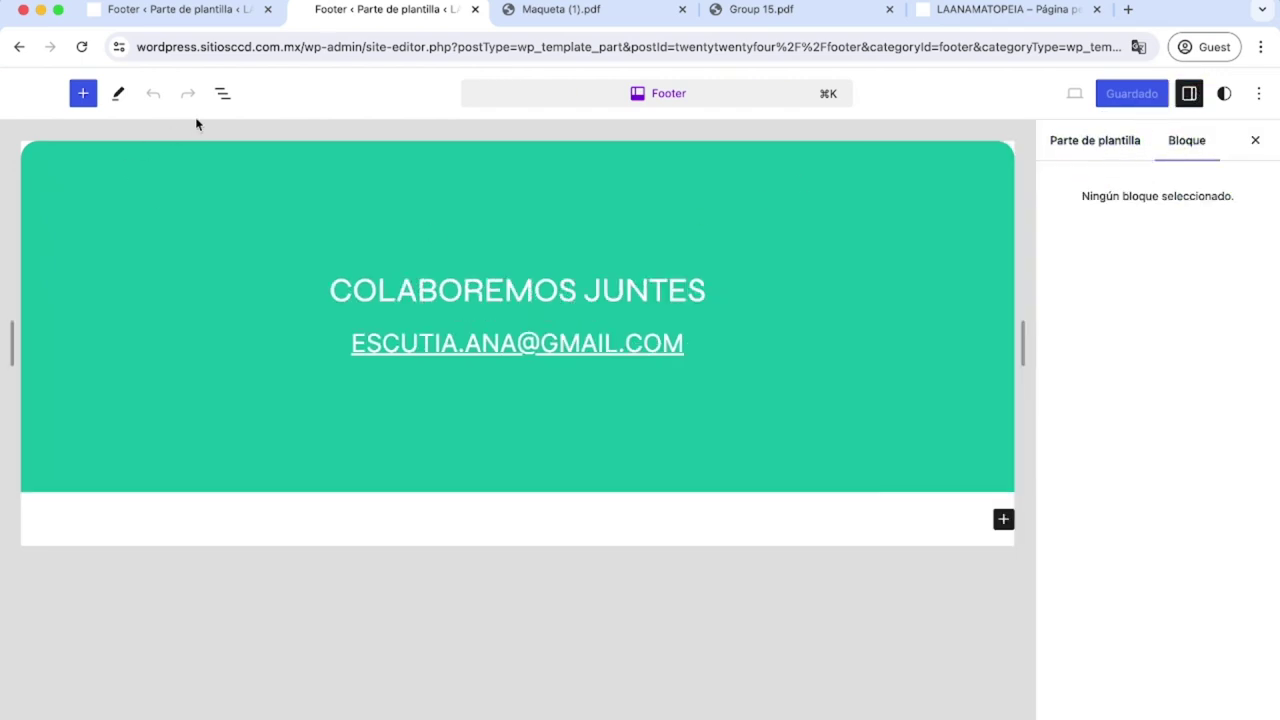
pyautogui.click(222, 93)
pyautogui.click(70, 184)
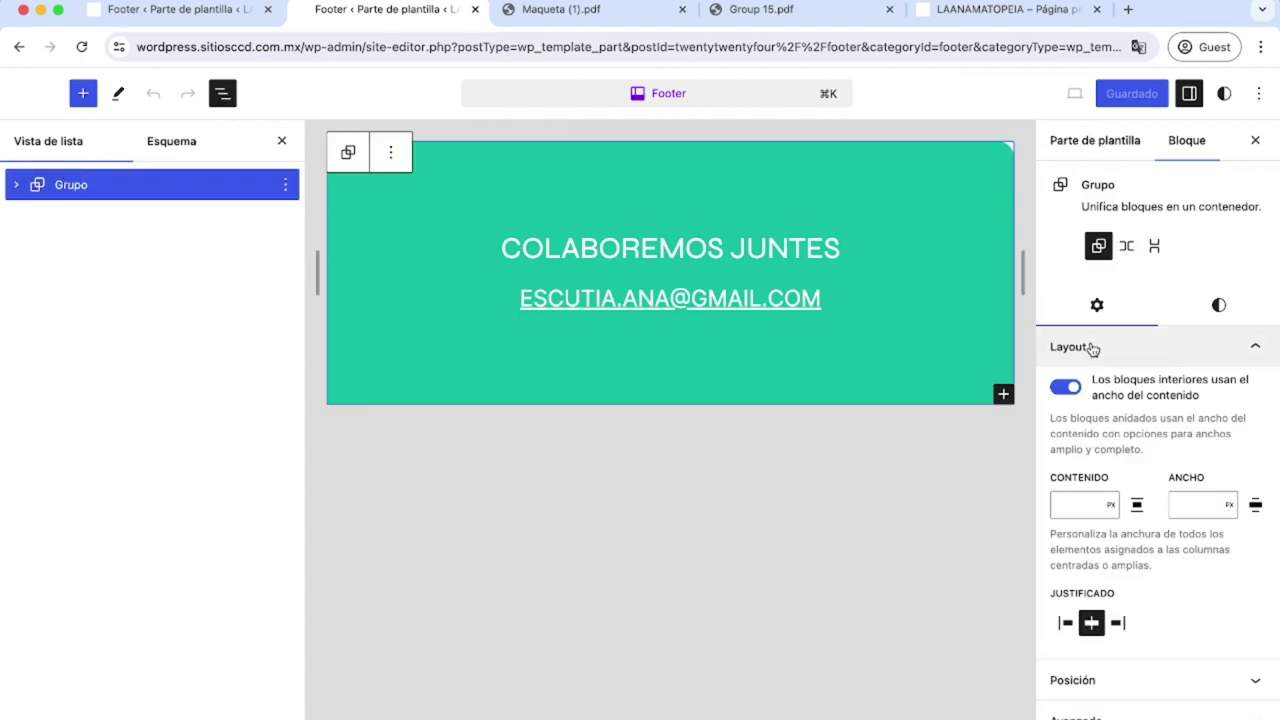
pyautogui.scroll(-2, 1105, 400)
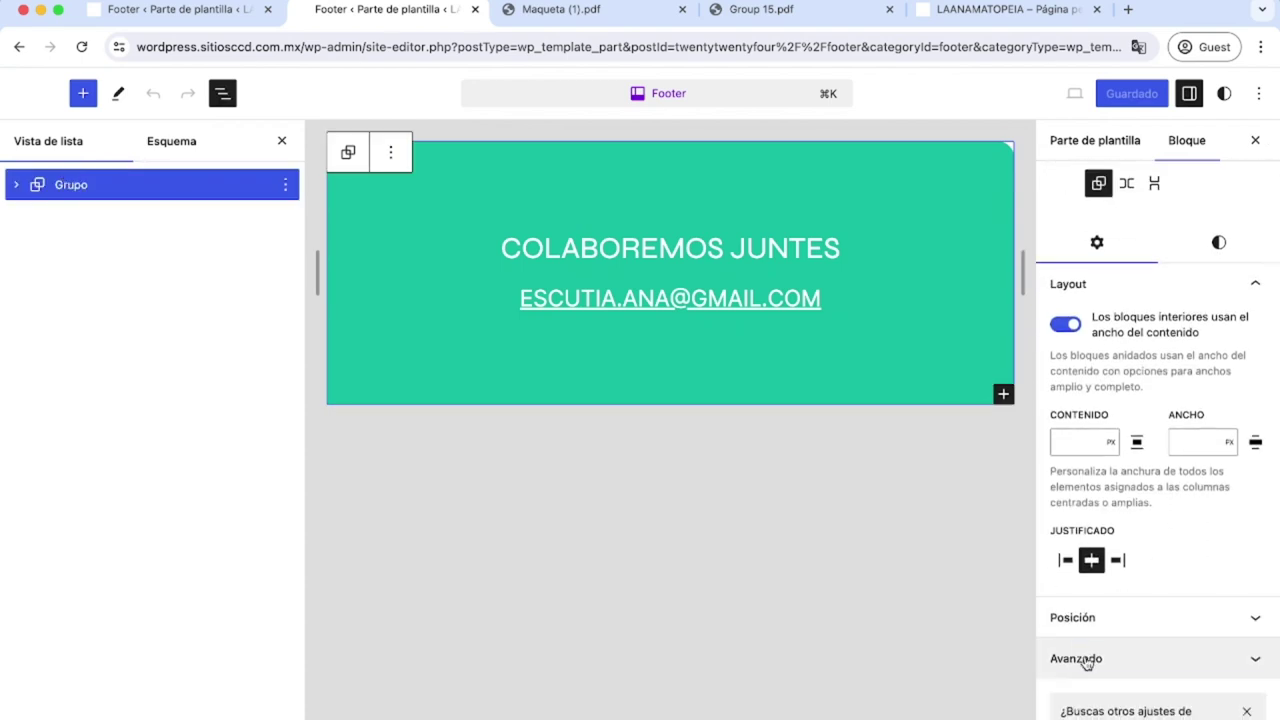
pyautogui.click(1087, 663)
pyautogui.moveTo(1112, 681); pyautogui.dragTo(1055, 681)
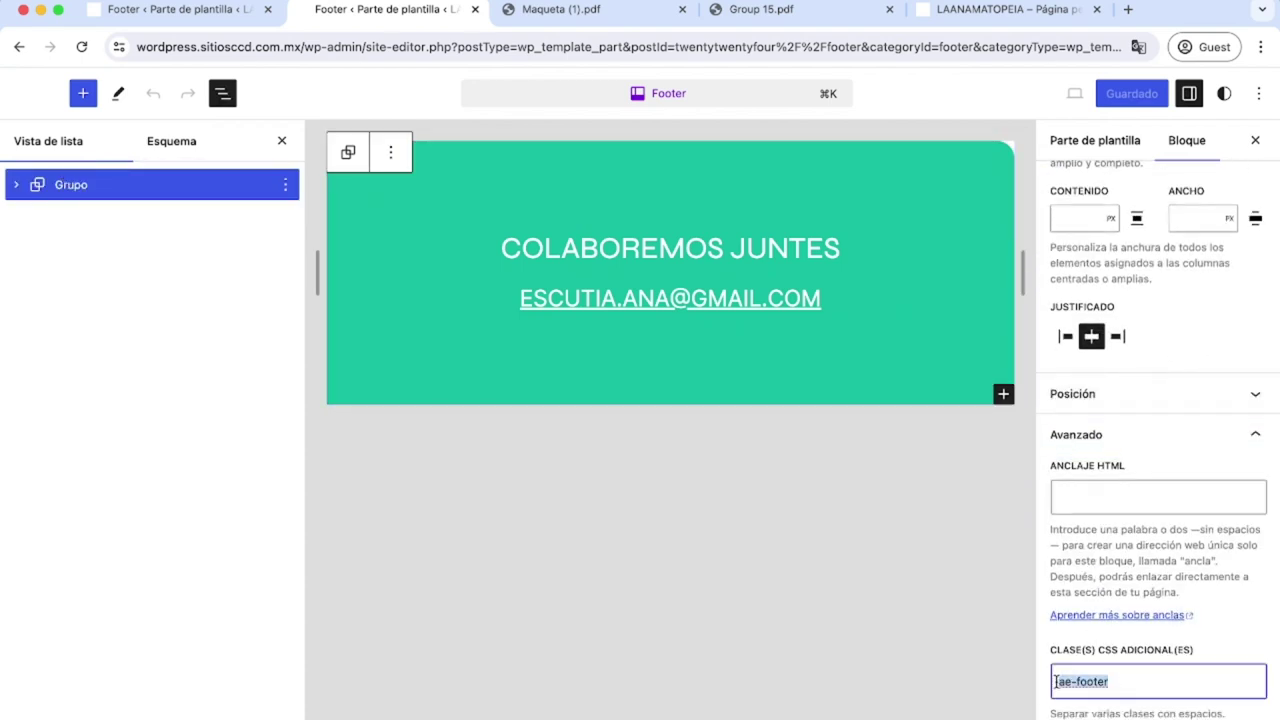
# Compare the COLABOREMOS JUNTES footer with the Maqueta mockup, then reselect the green group.
pyautogui.scroll(-5, 1131, 686)
pyautogui.scroll(10, 1131, 686)
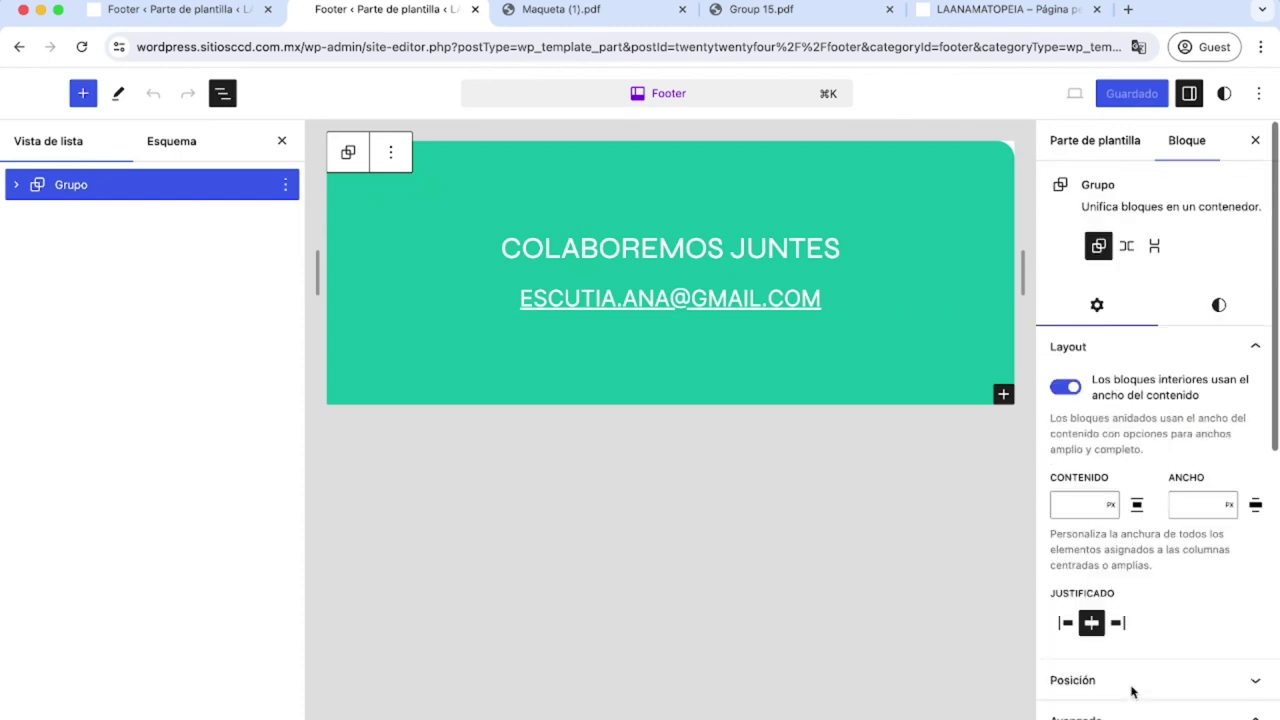
pyautogui.click(946, 233)
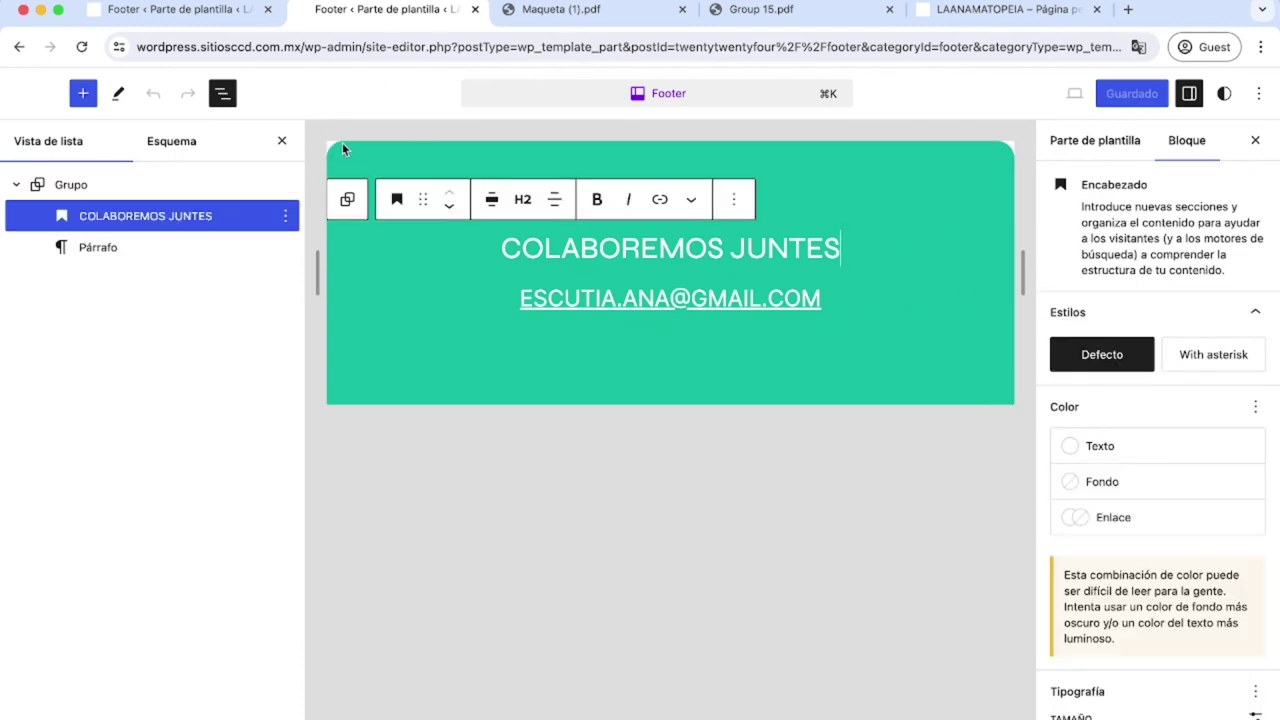
pyautogui.click(559, 11)
pyautogui.scroll(3, 560, 480)
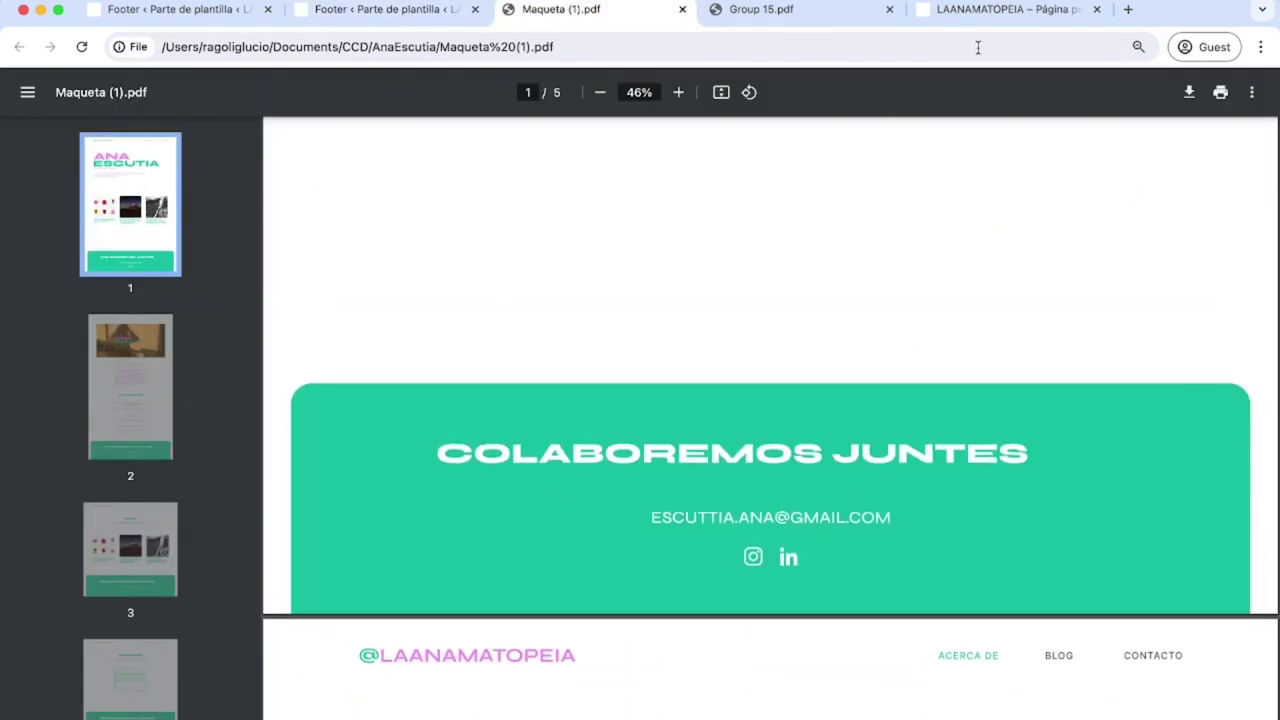
pyautogui.click(380, 12)
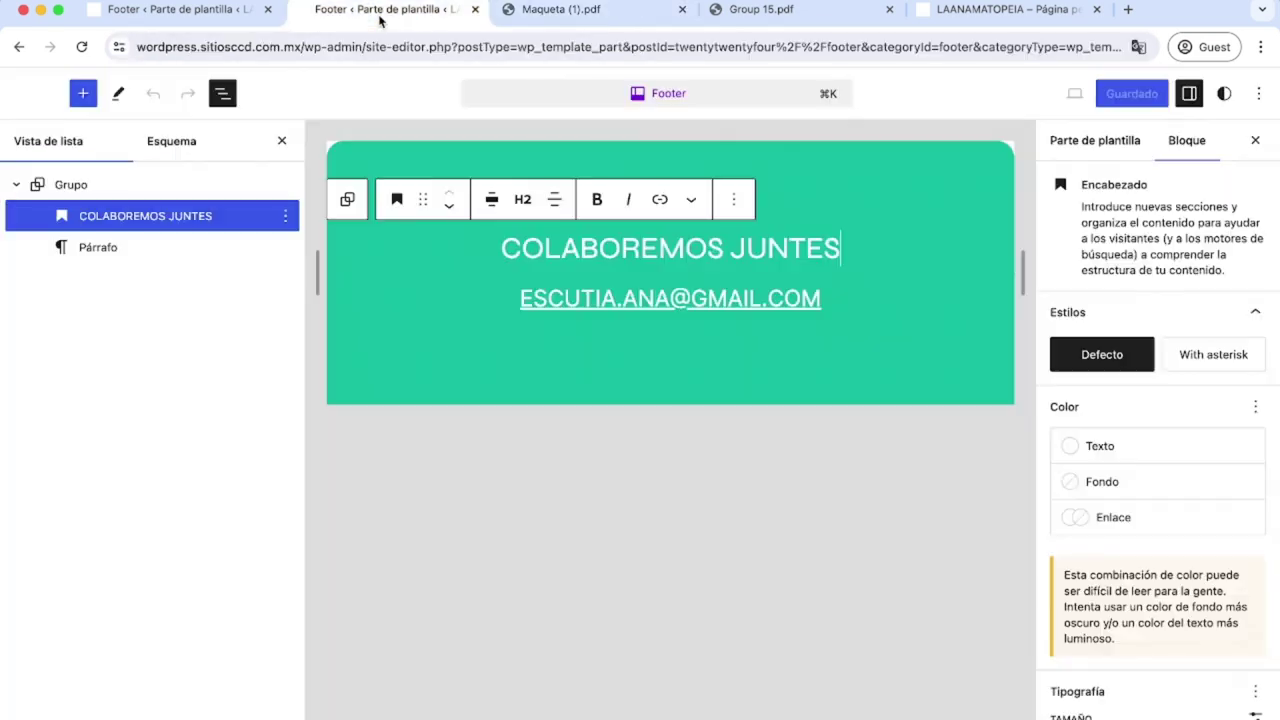
pyautogui.click(851, 348)
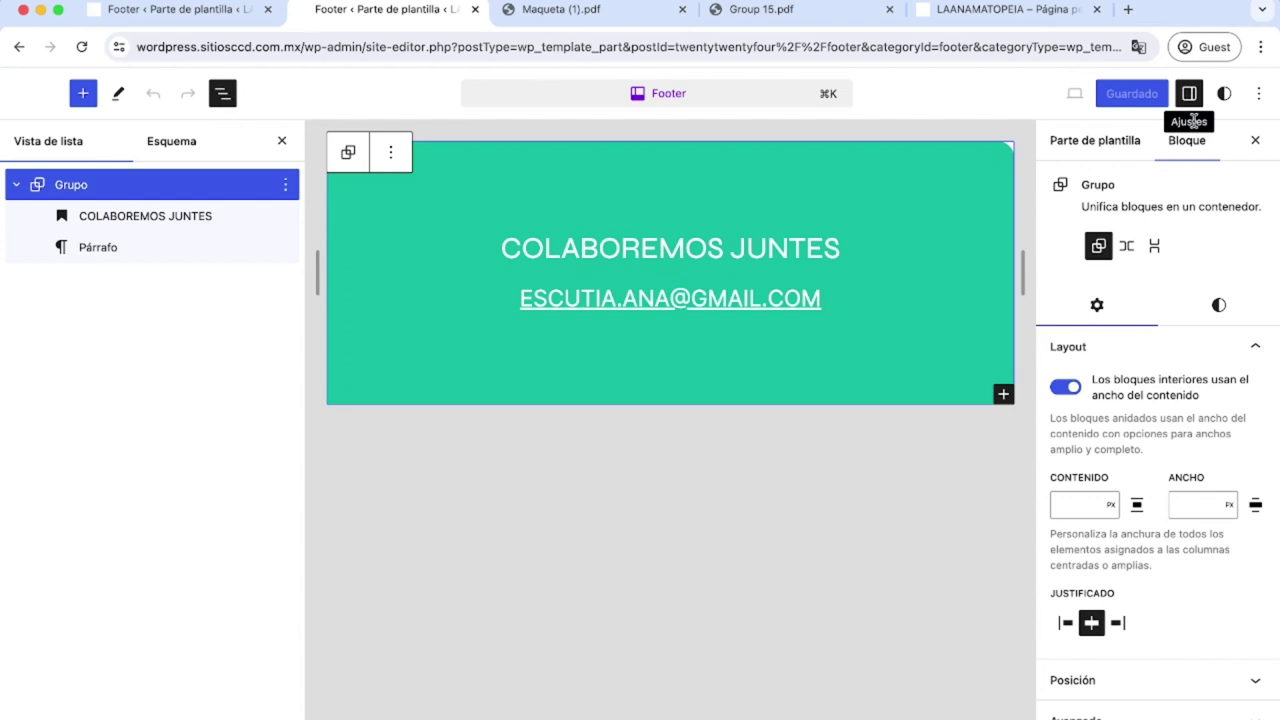
# Review the green group's background and text colour settings.
pyautogui.click(1220, 306)
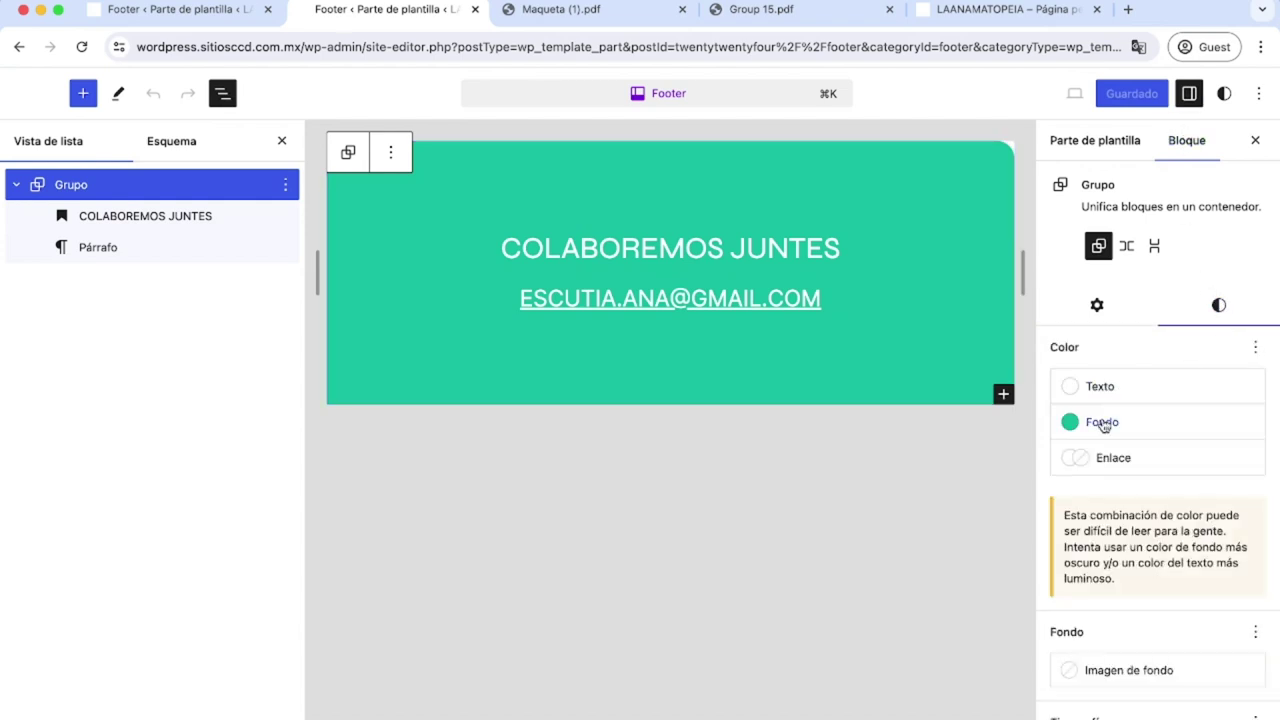
pyautogui.click(1102, 423)
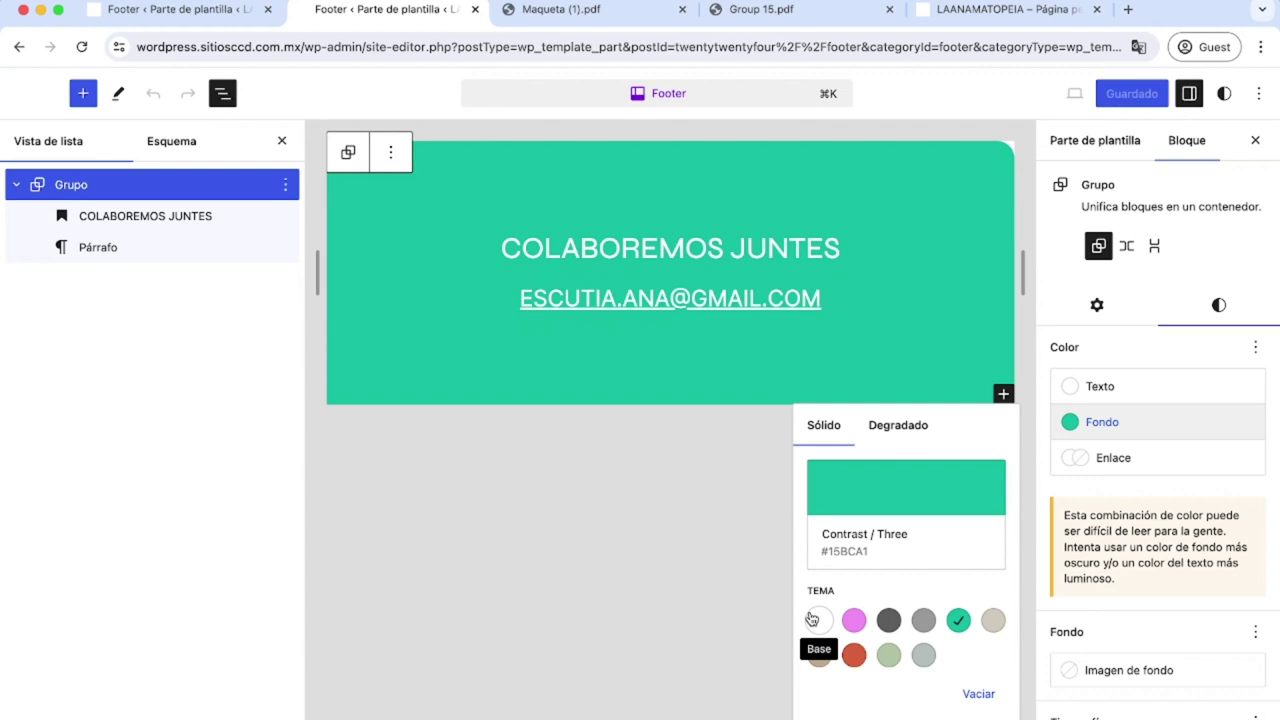
pyautogui.click(1160, 389)
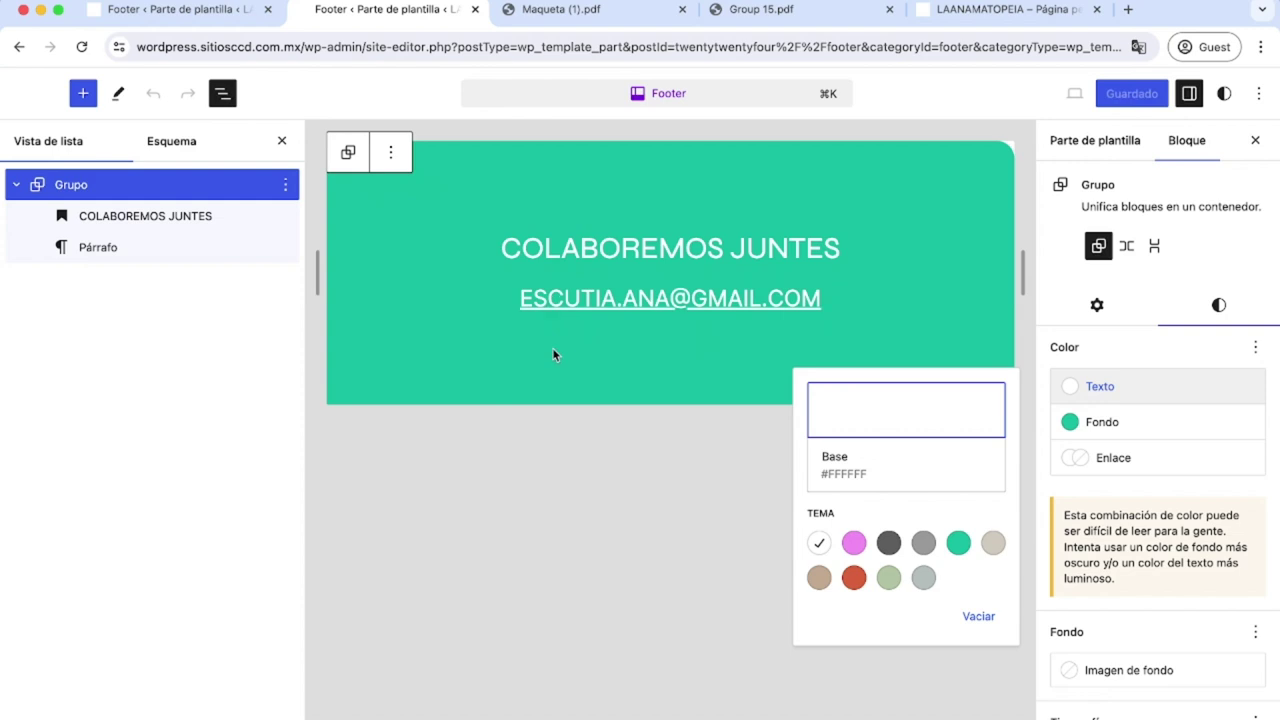
pyautogui.click(701, 556)
# Select the COLABOREMOS JUNTES heading text and check its heading level, leaving it unchanged.
pyautogui.click(503, 249)
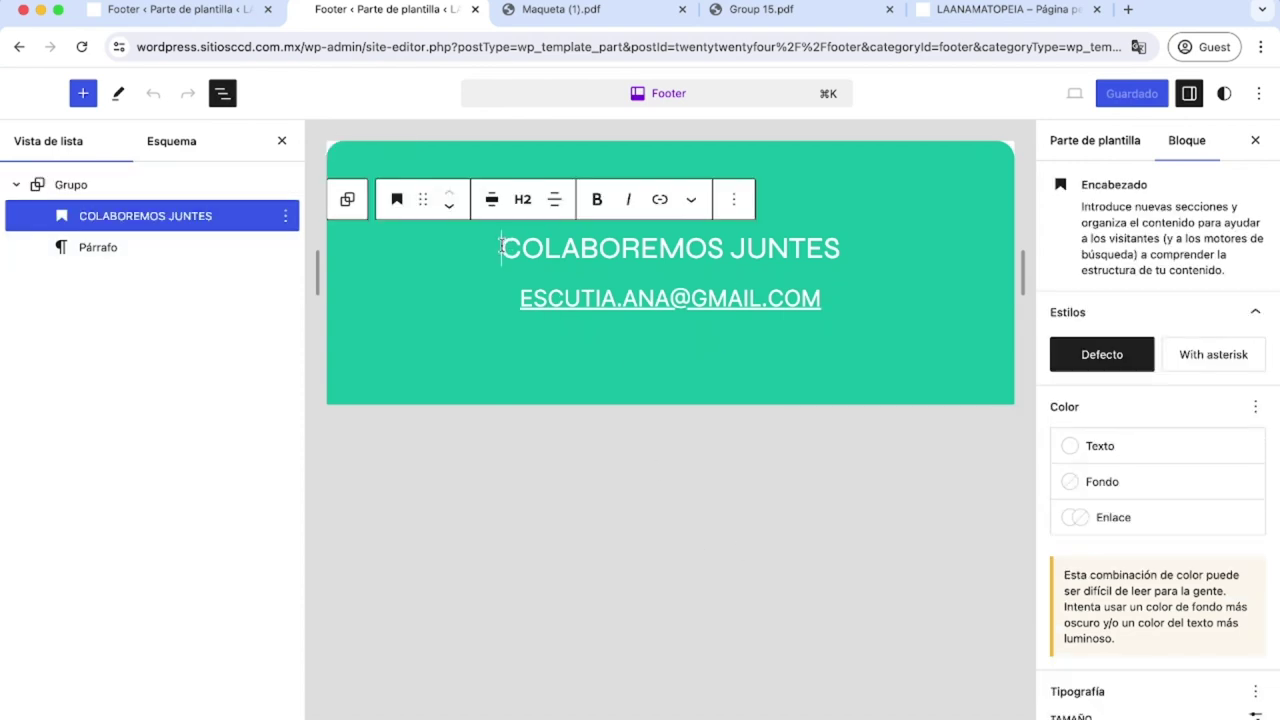
pyautogui.moveTo(500, 249); pyautogui.dragTo(866, 246)
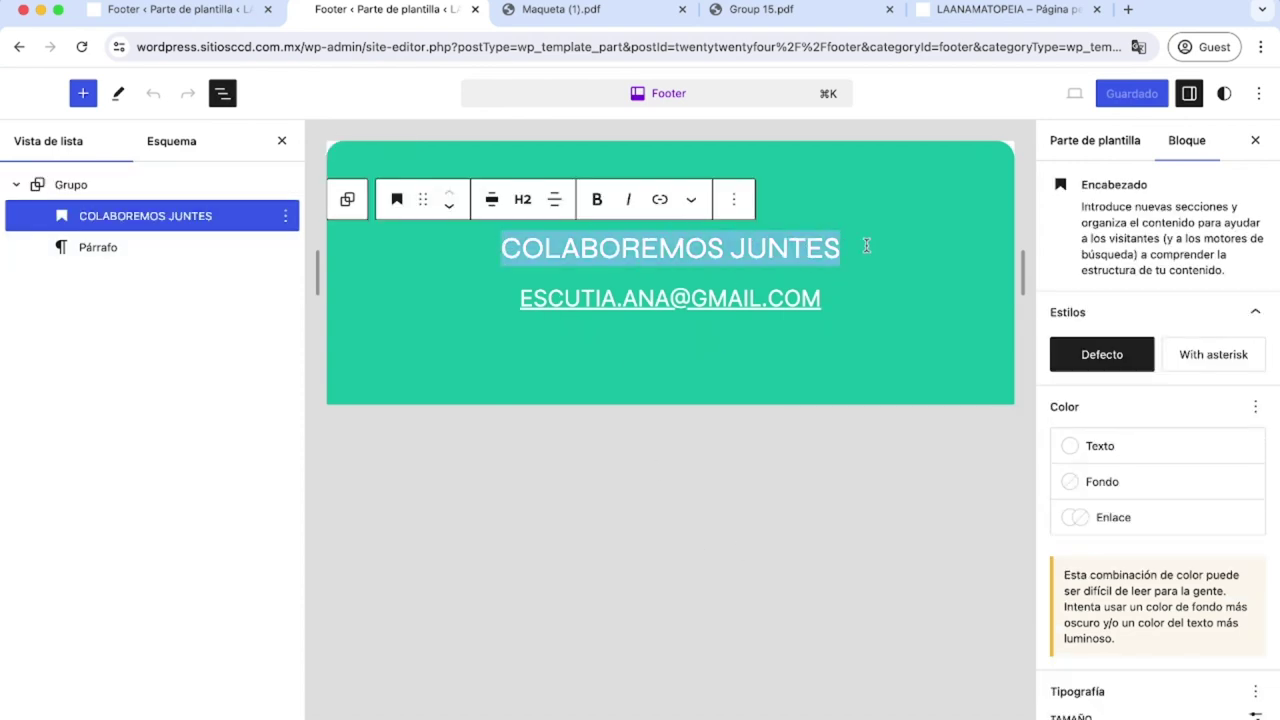
pyautogui.click(521, 200)
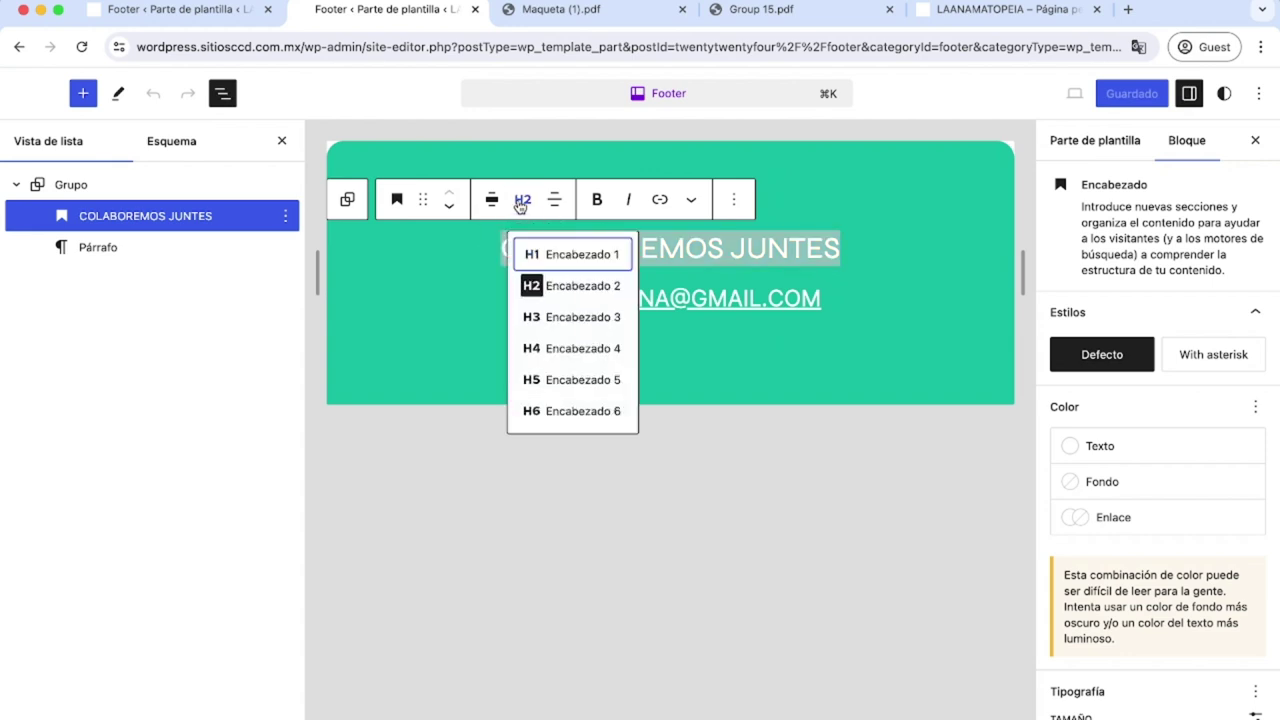
pyautogui.click(769, 250)
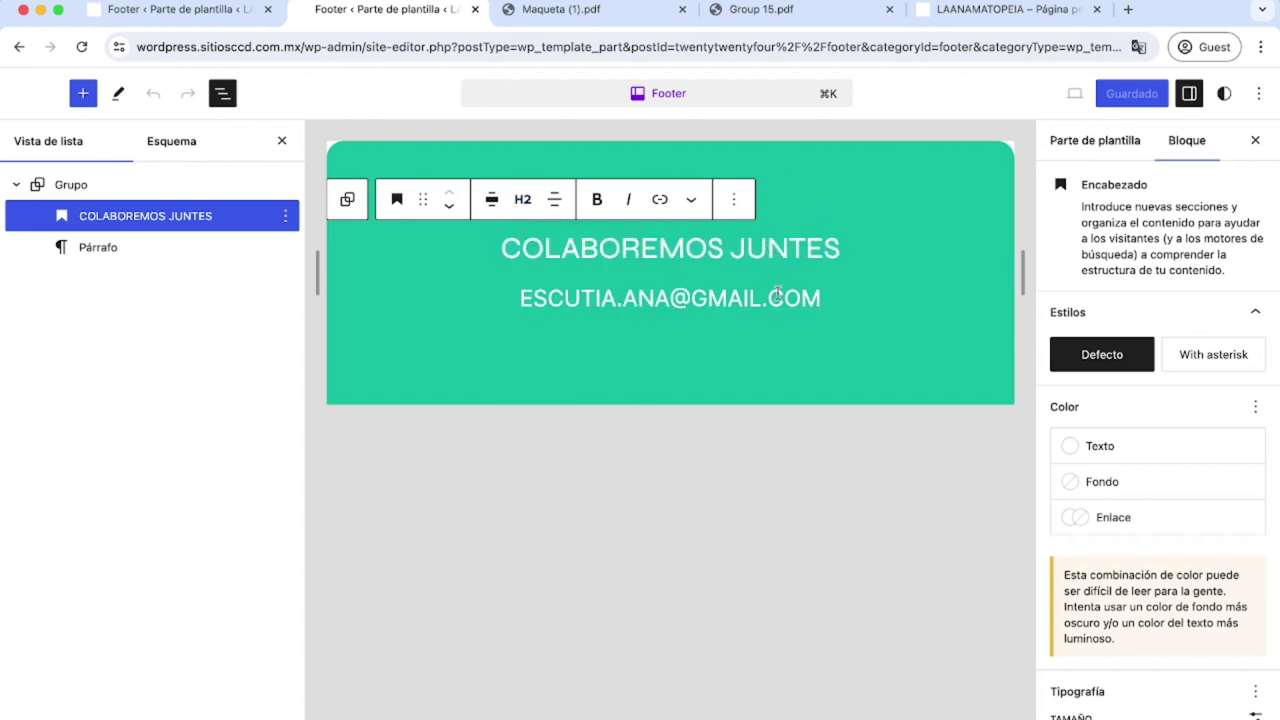
# Select the contact e-mail paragraph and review its block settings down to Avanzado.
pyautogui.moveTo(835, 305); pyautogui.dragTo(519, 290)
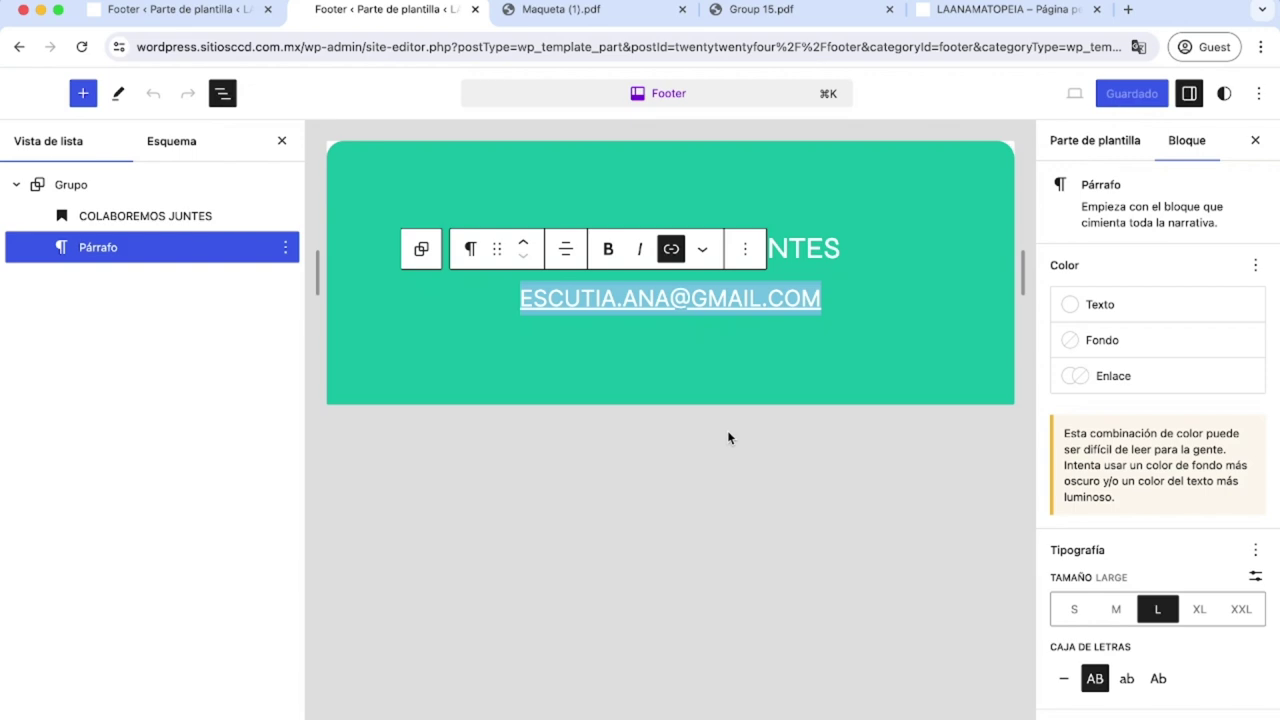
pyautogui.scroll(-1, 1160, 672)
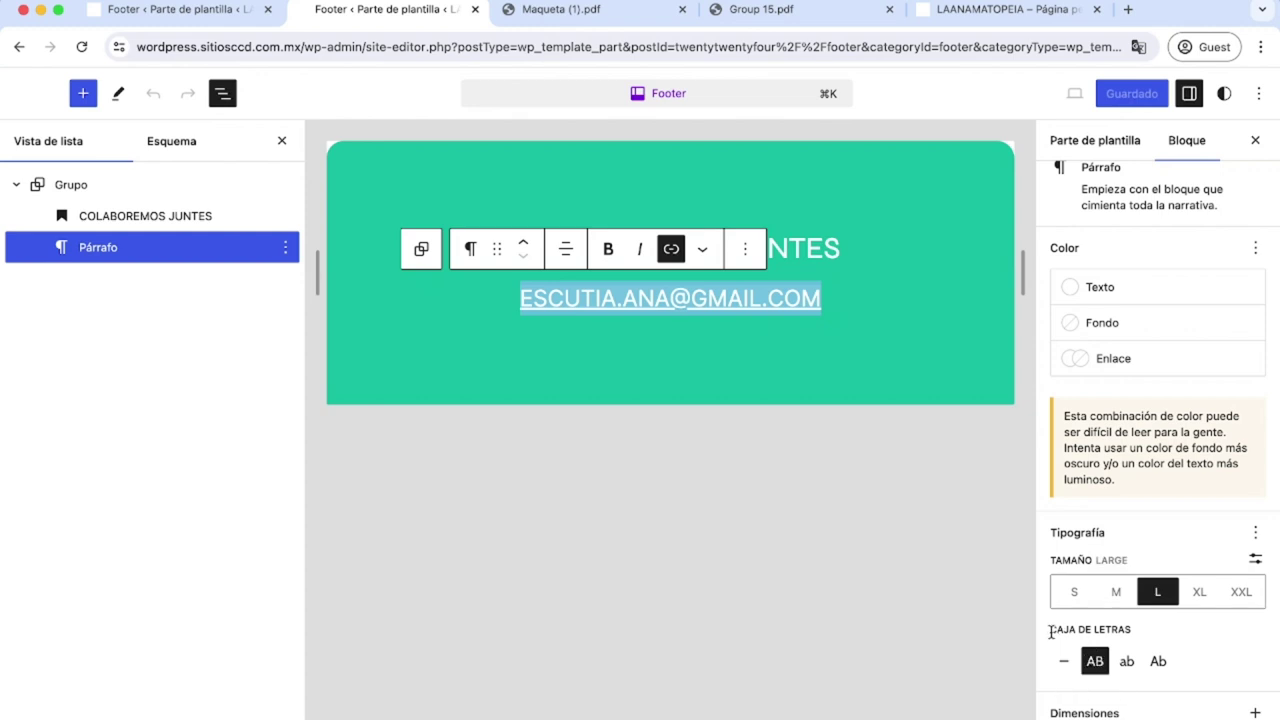
pyautogui.moveTo(1049, 630); pyautogui.dragTo(1132, 631)
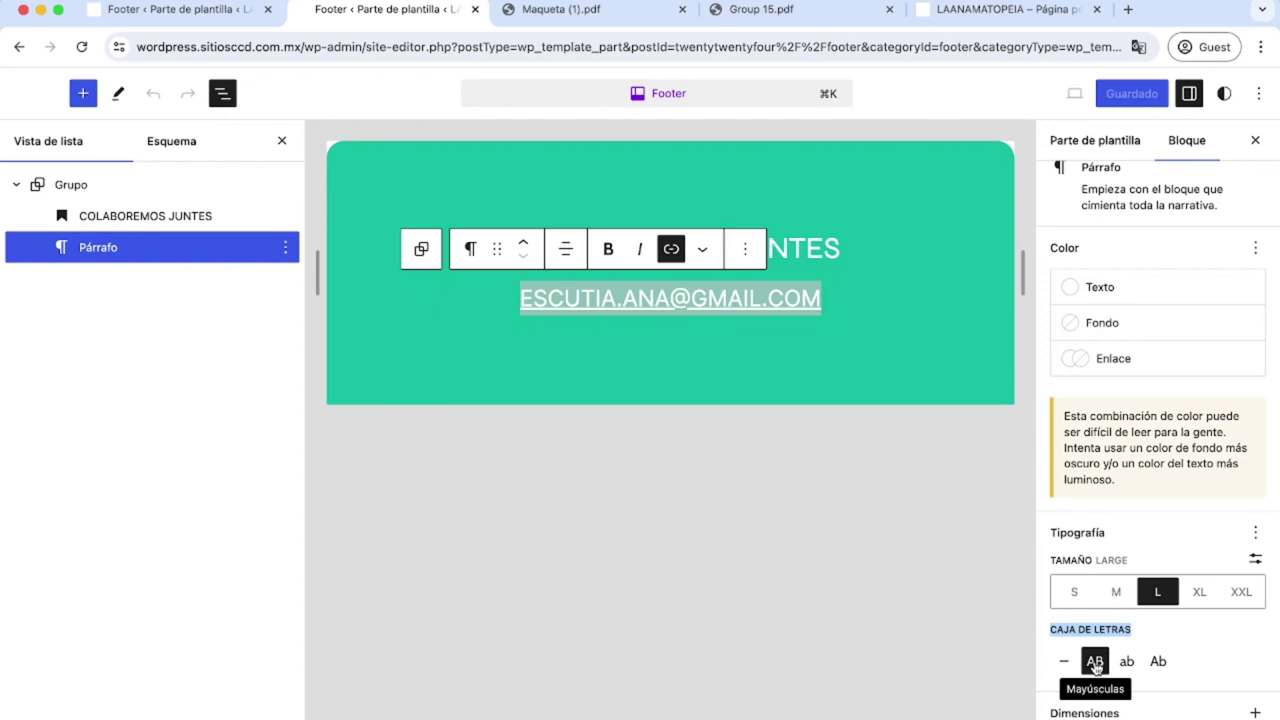
pyautogui.click(934, 557)
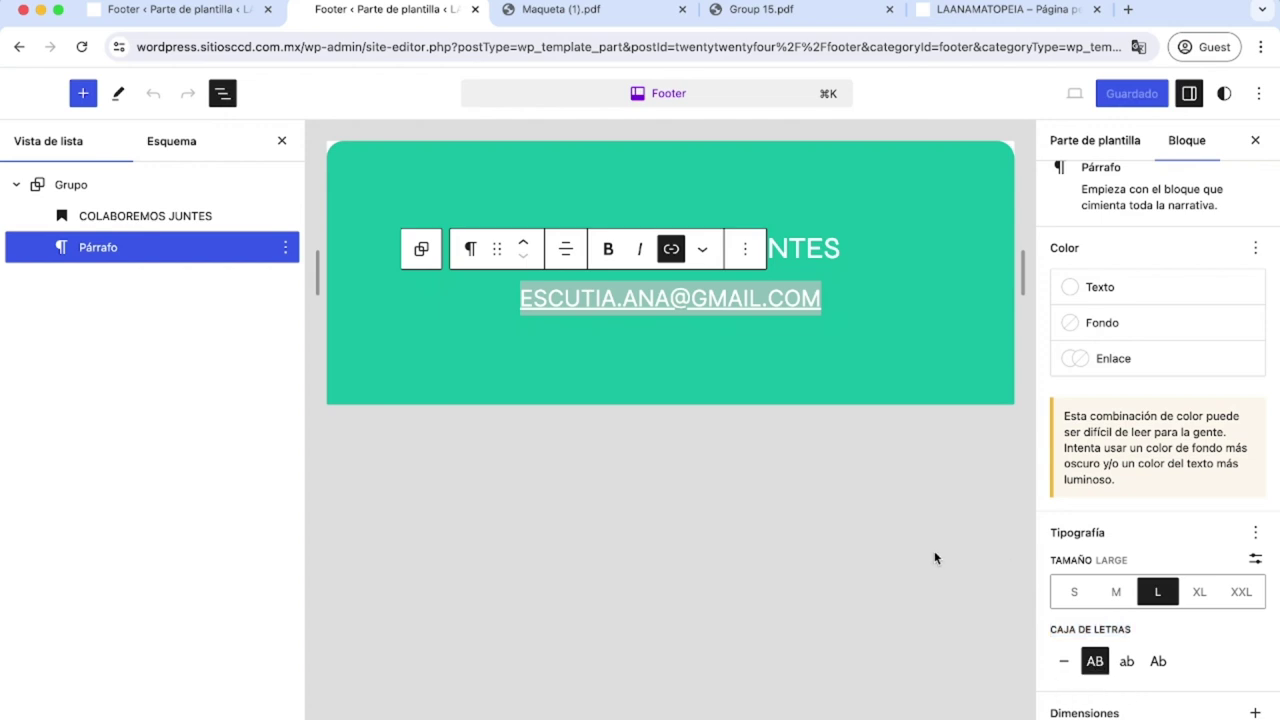
pyautogui.scroll(2, 1157, 534)
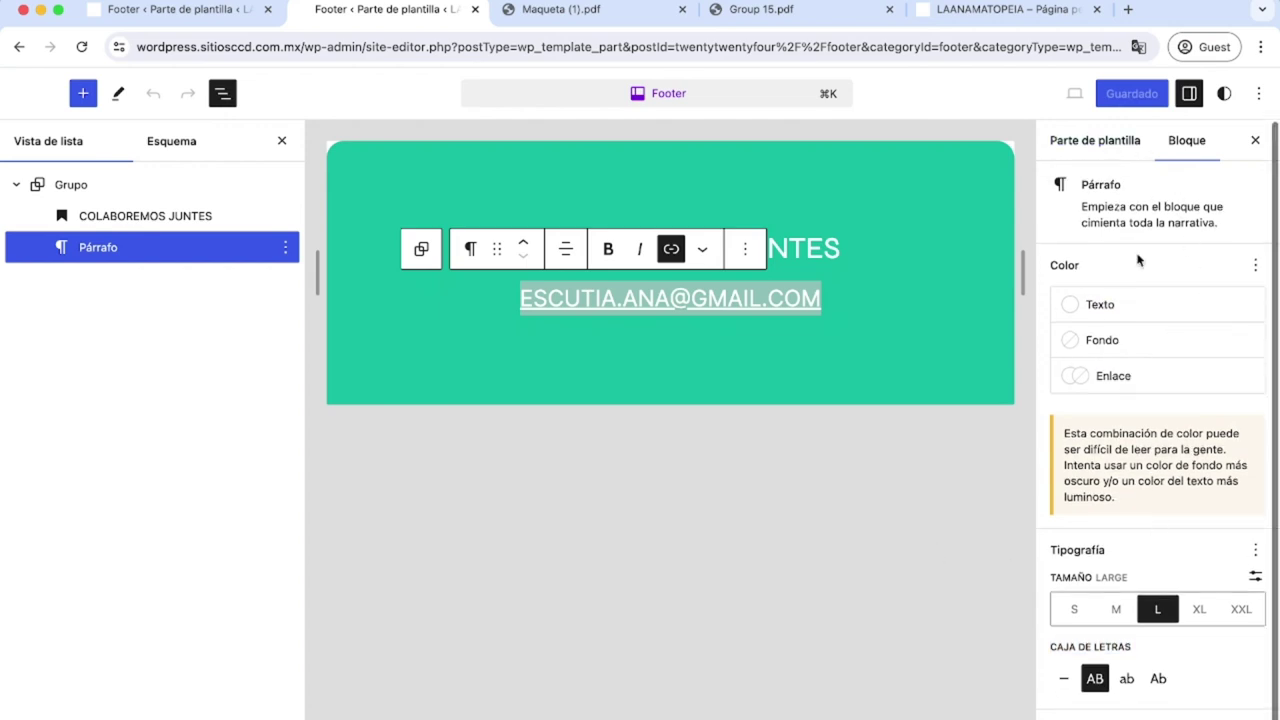
pyautogui.scroll(-2, 1150, 634)
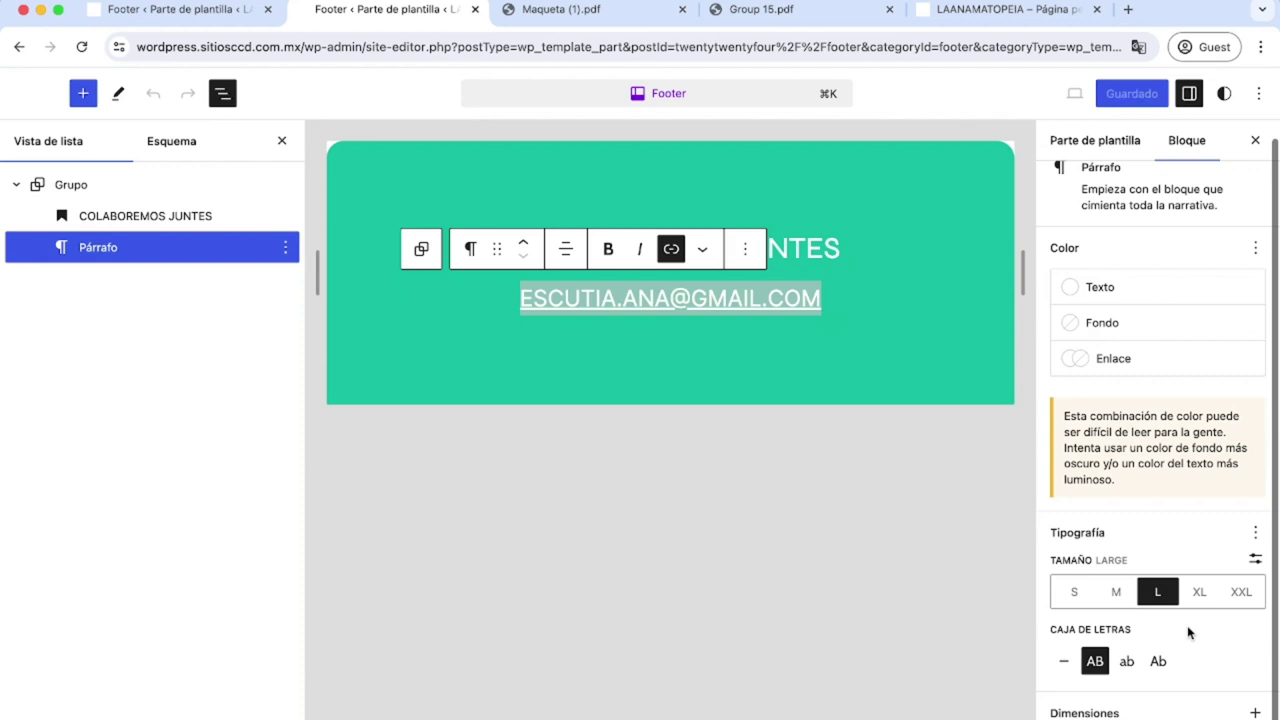
pyautogui.scroll(-3, 1100, 690)
pyautogui.click(1100, 705)
pyautogui.scroll(-5, 1100, 711)
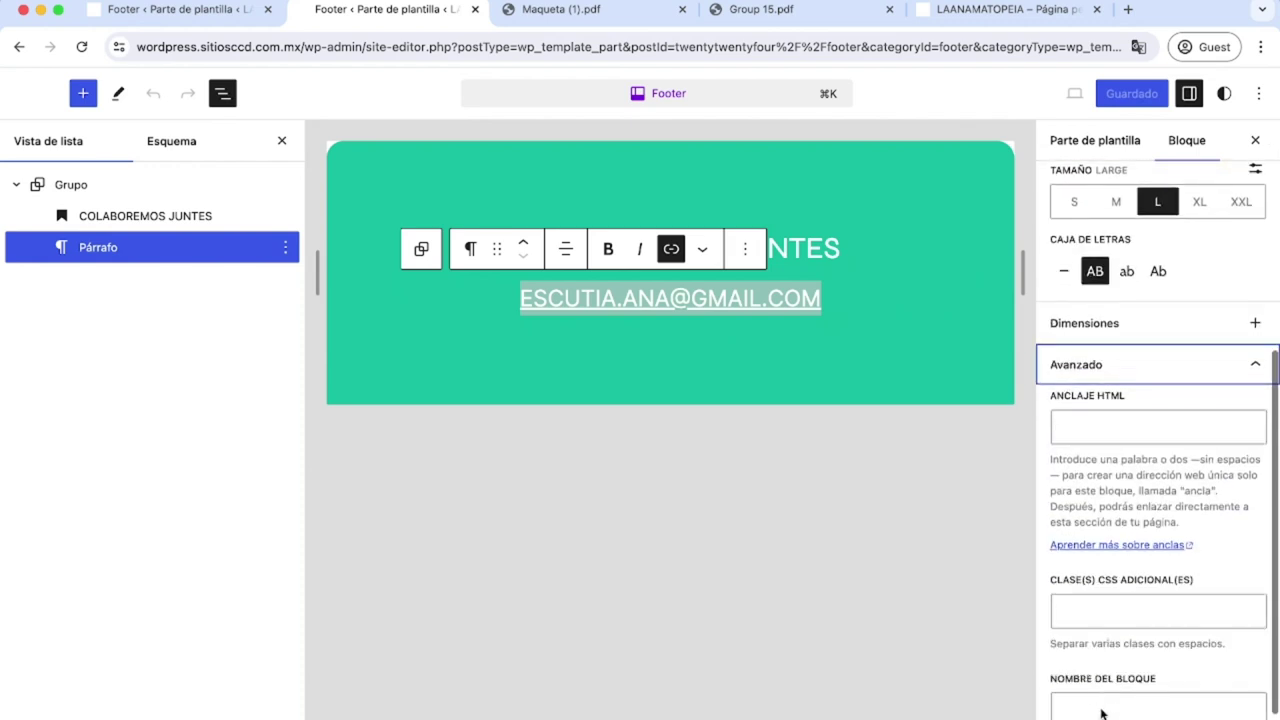
# Select the Grupo block and confirm its additional CSS class is ae-footer.
pyautogui.click(69, 189)
pyautogui.scroll(-2, 1100, 595)
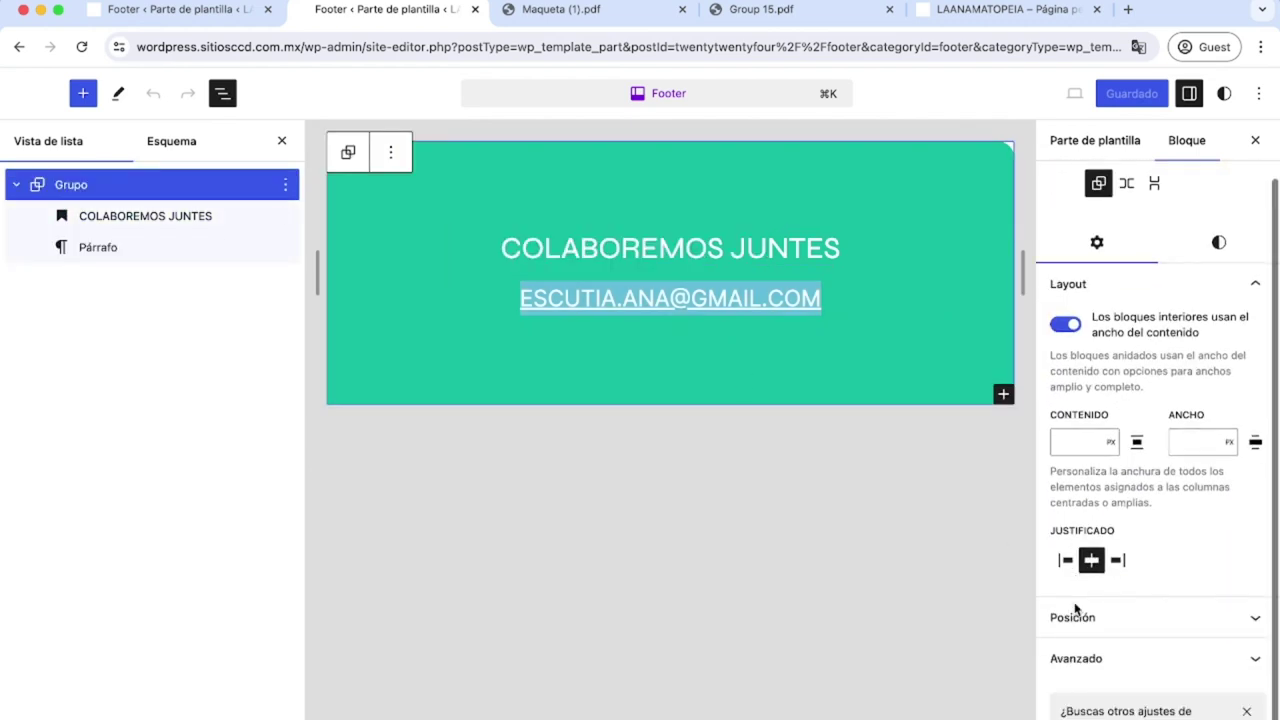
pyautogui.click(1118, 665)
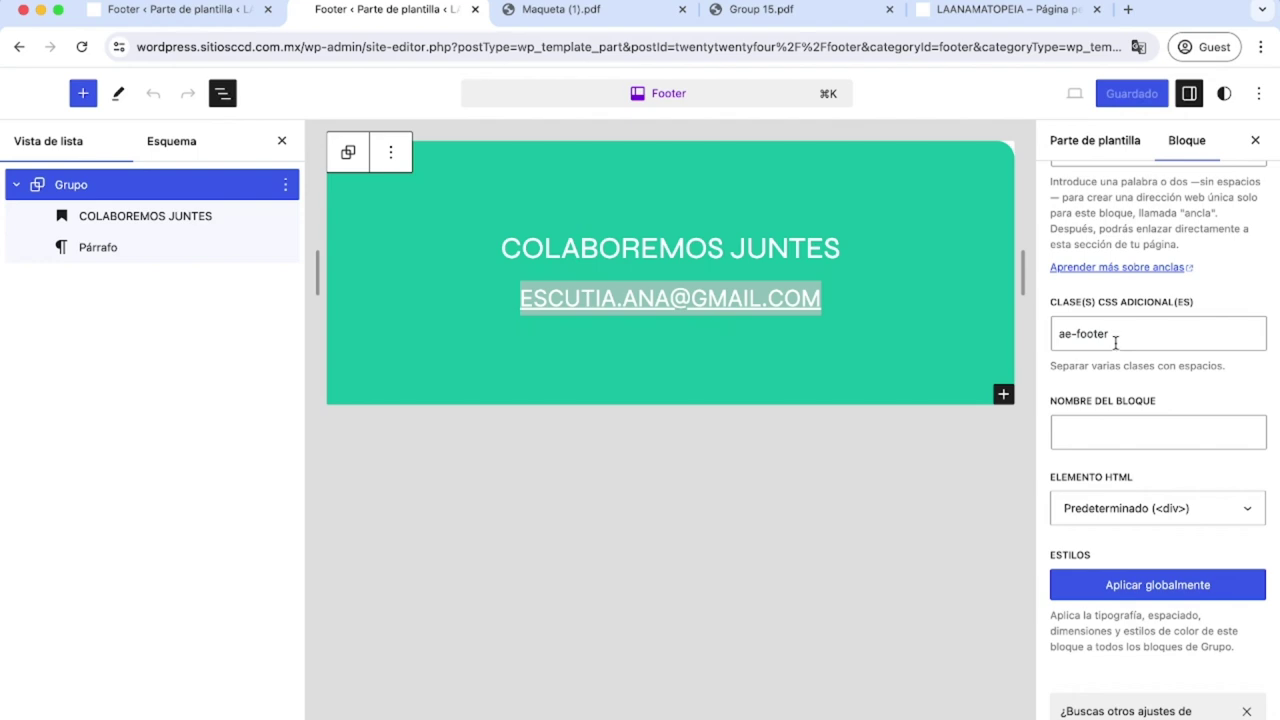
pyautogui.moveTo(1114, 337); pyautogui.dragTo(1057, 334)
pyautogui.click(815, 634)
pyautogui.click(457, 296)
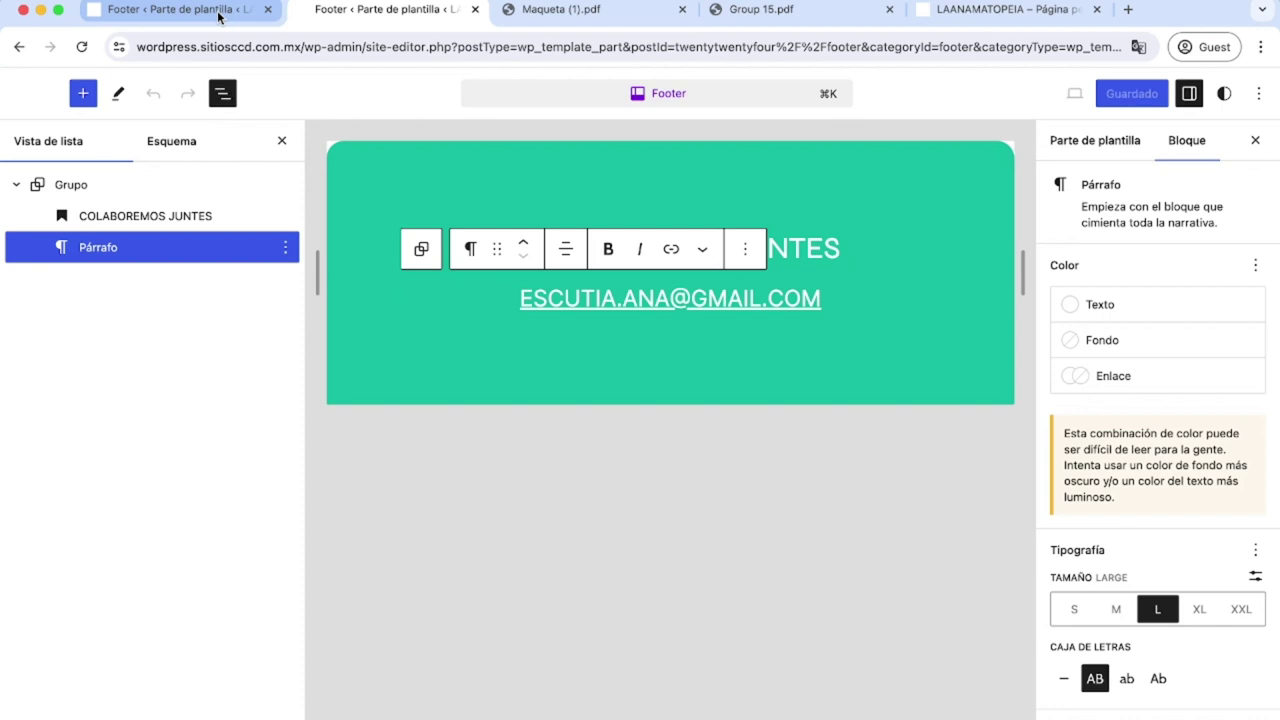
# Go to the dashboard's custom code list and open the General CSS snippet.
pyautogui.click(222, 11)
pyautogui.click(26, 95)
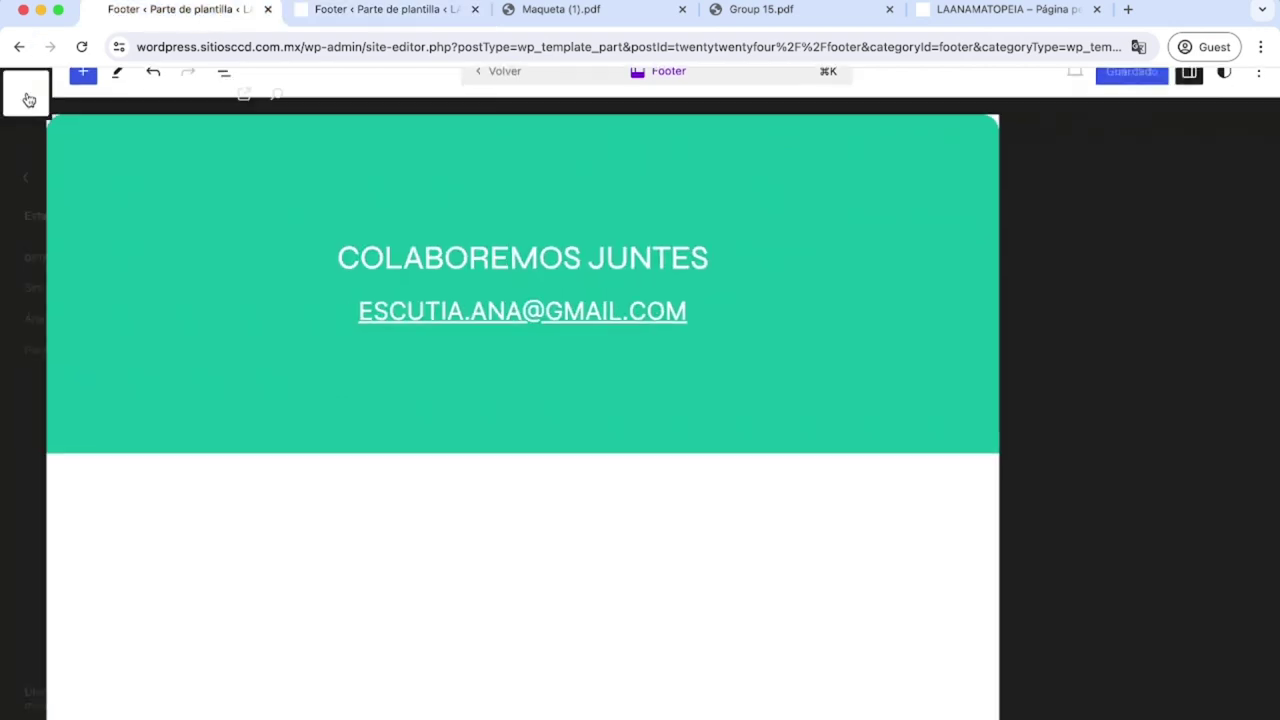
pyautogui.click(26, 94)
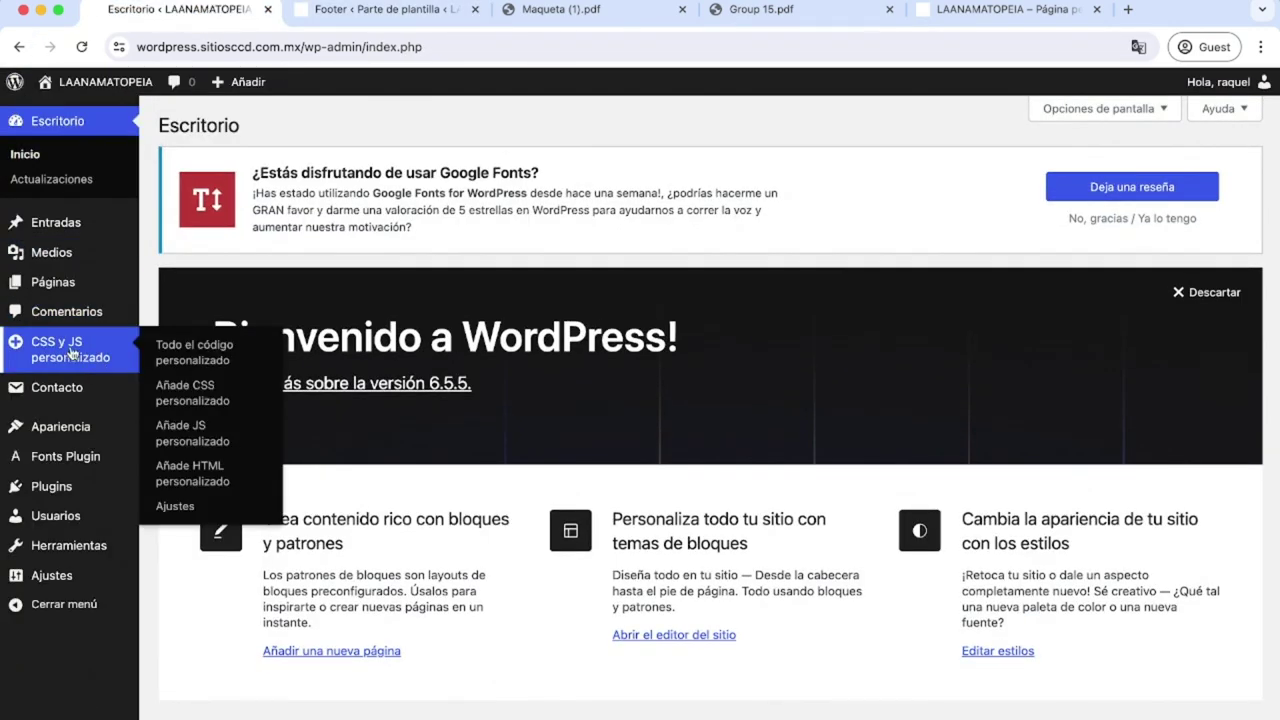
pyautogui.click(99, 367)
pyautogui.click(315, 466)
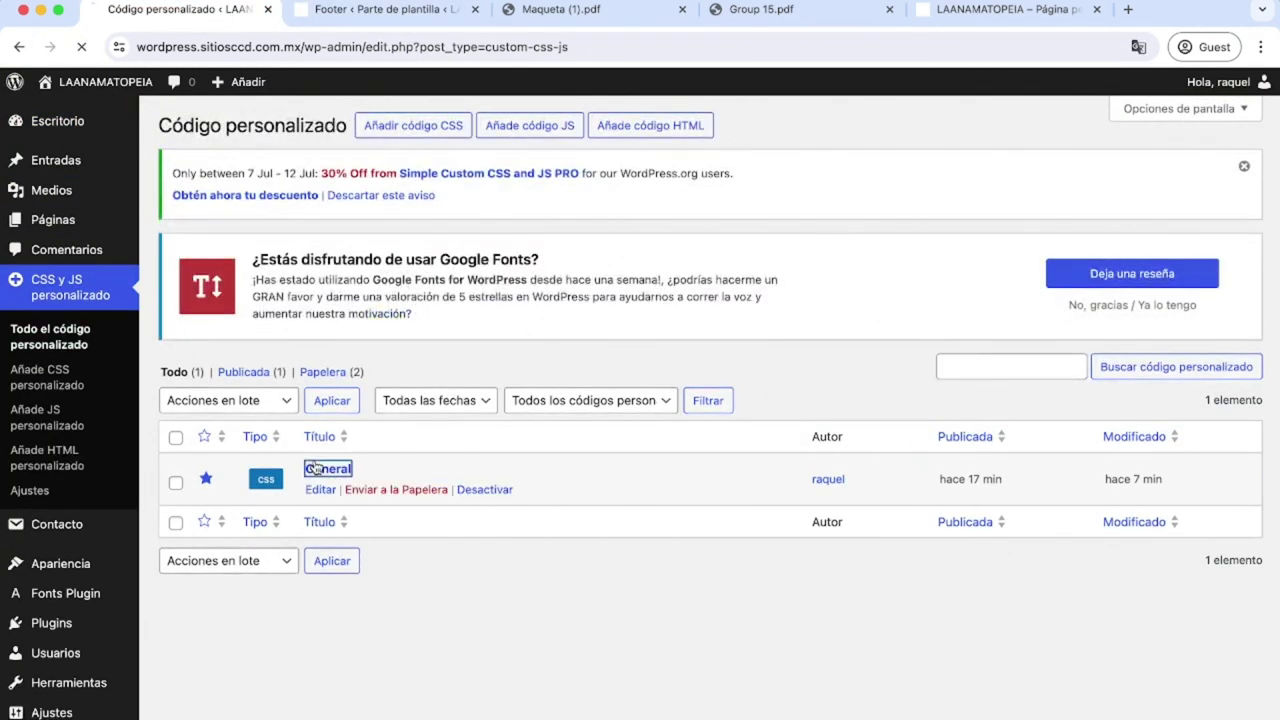
# Go over the .ae-footer selector and its width calc(100% - 8rem) declaration.
pyautogui.scroll(-3, 337, 574)
pyautogui.click(338, 577)
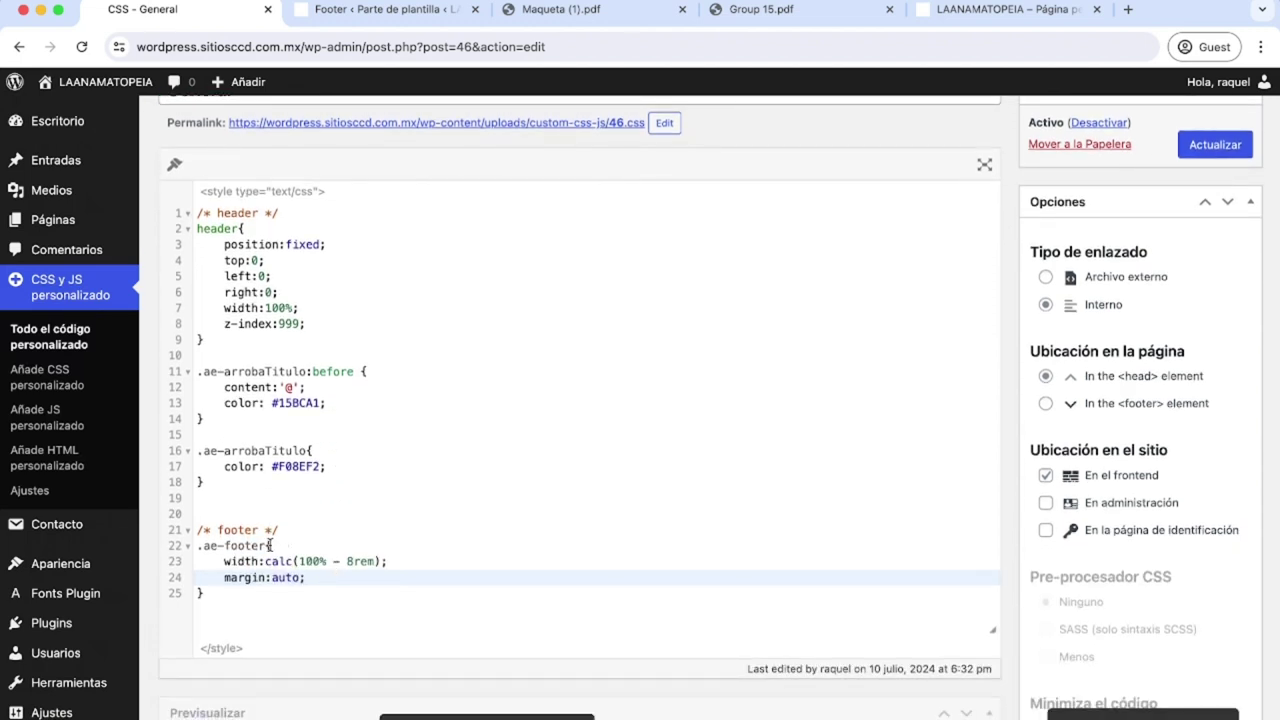
pyautogui.moveTo(263, 545); pyautogui.dragTo(203, 545)
pyautogui.doubleClick(240, 561)
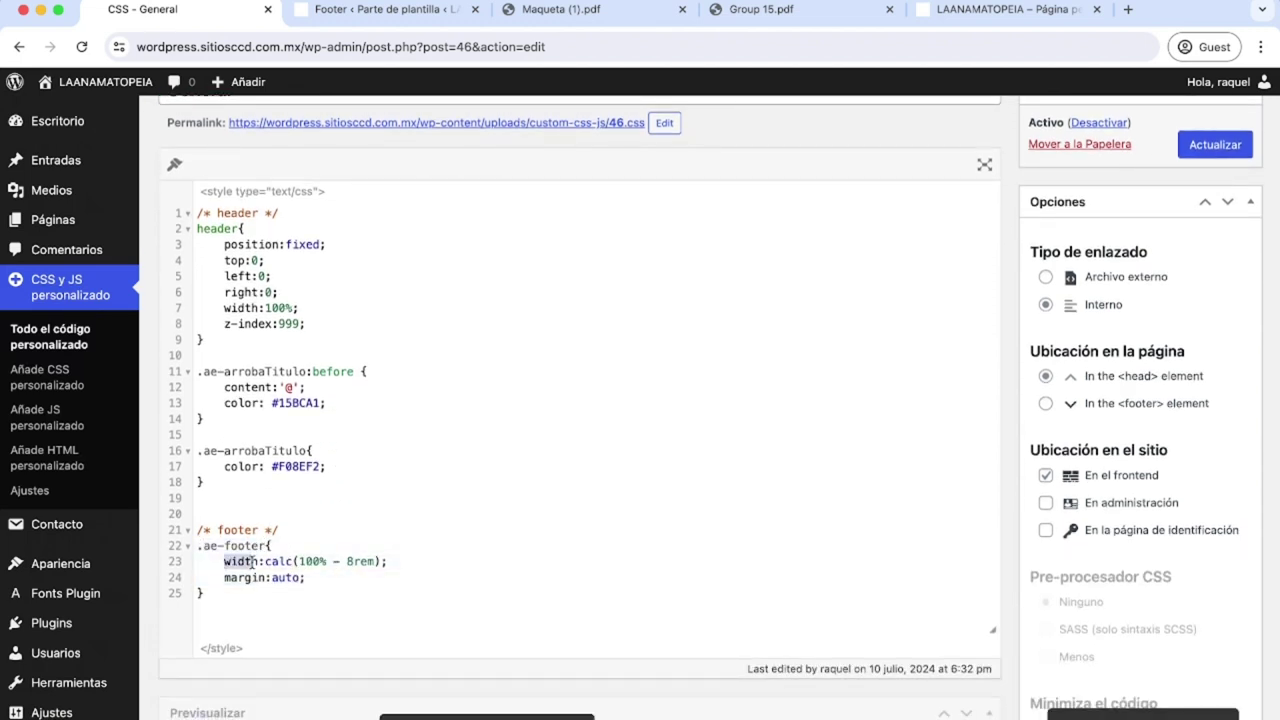
pyautogui.click(264, 561)
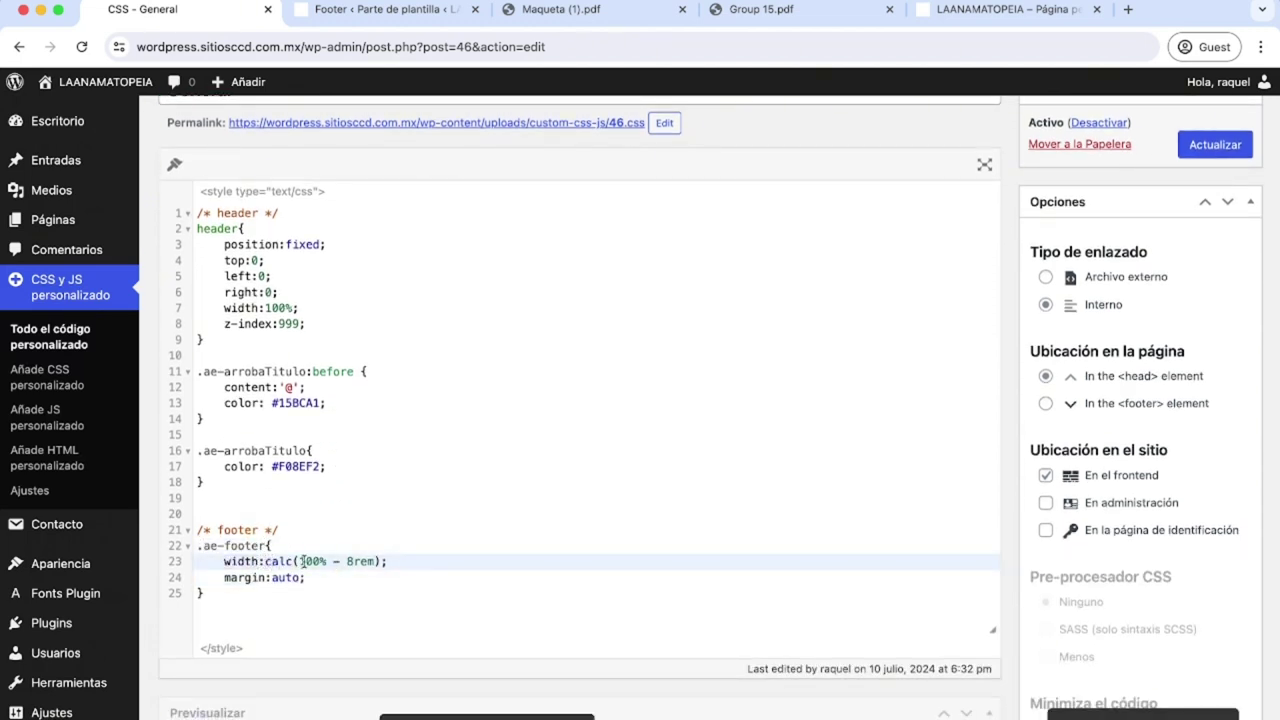
pyautogui.moveTo(299, 561); pyautogui.dragTo(375, 561)
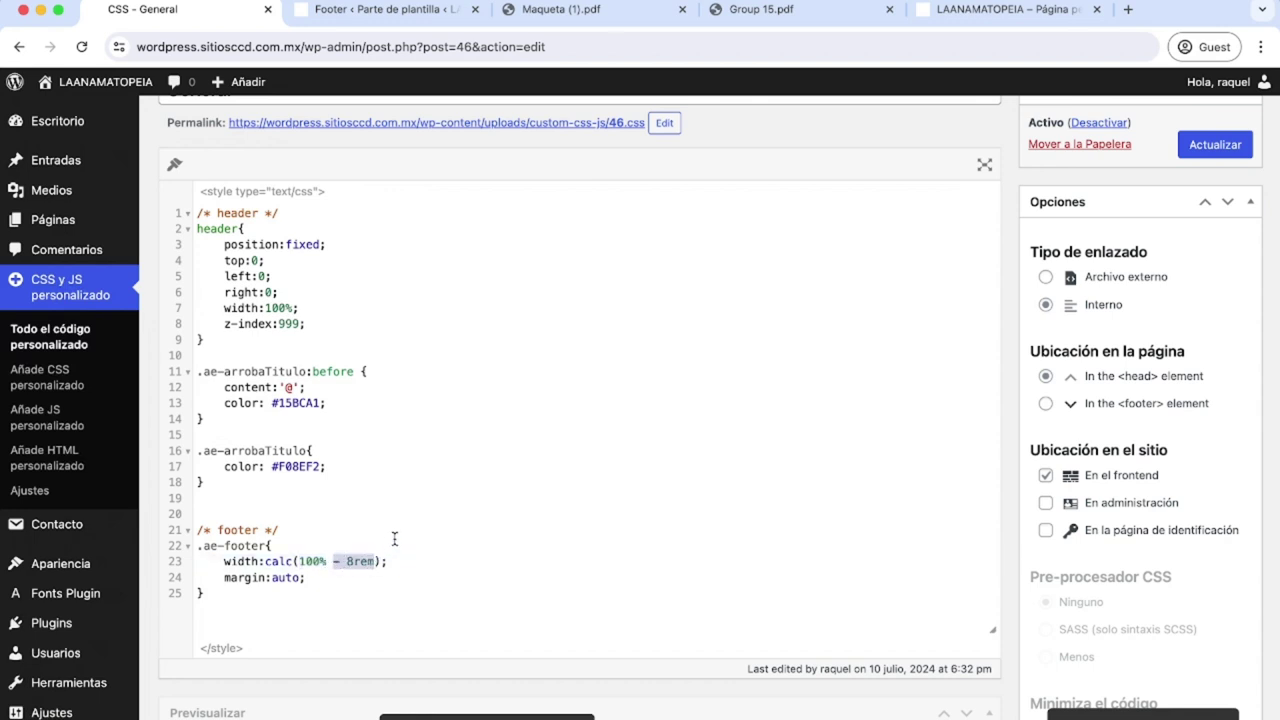
pyautogui.click(394, 540)
pyautogui.moveTo(375, 561); pyautogui.dragTo(348, 561)
pyautogui.click(309, 580)
# Highlight margin: auto and the width's 100% and 8rem again, then view the live homepage.
pyautogui.moveTo(225, 578); pyautogui.dragTo(305, 579)
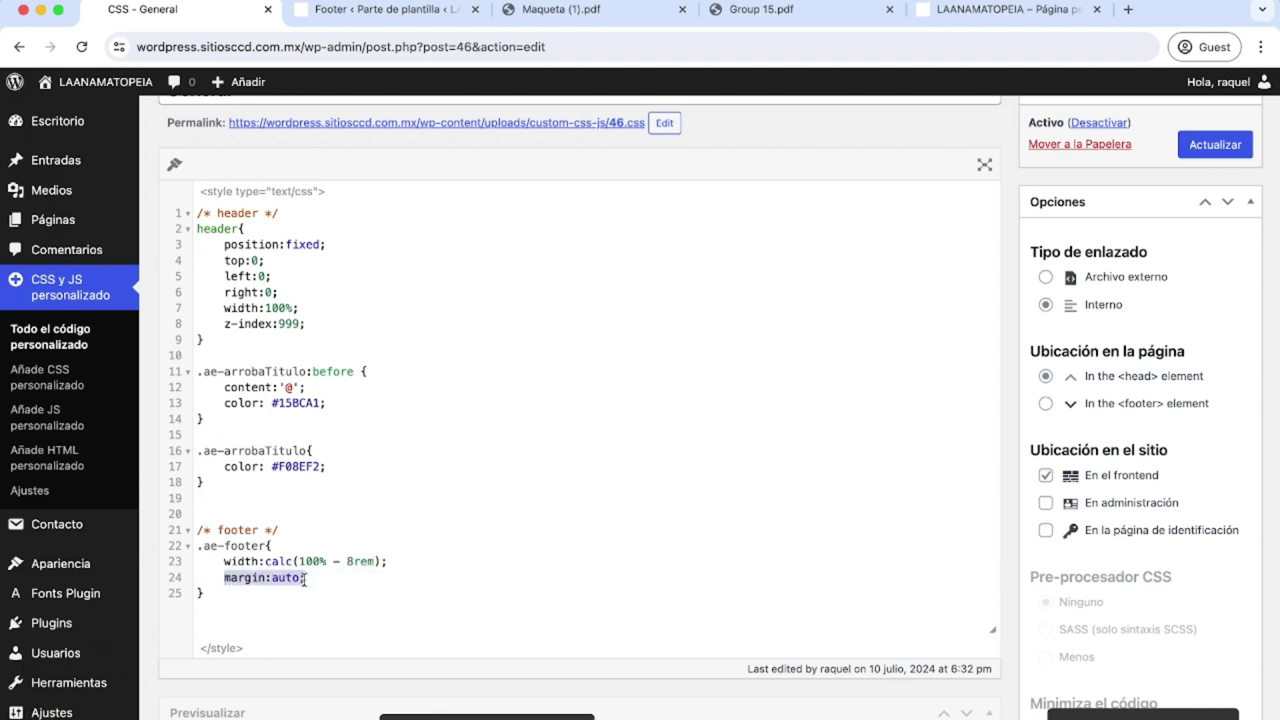
pyautogui.click(269, 578)
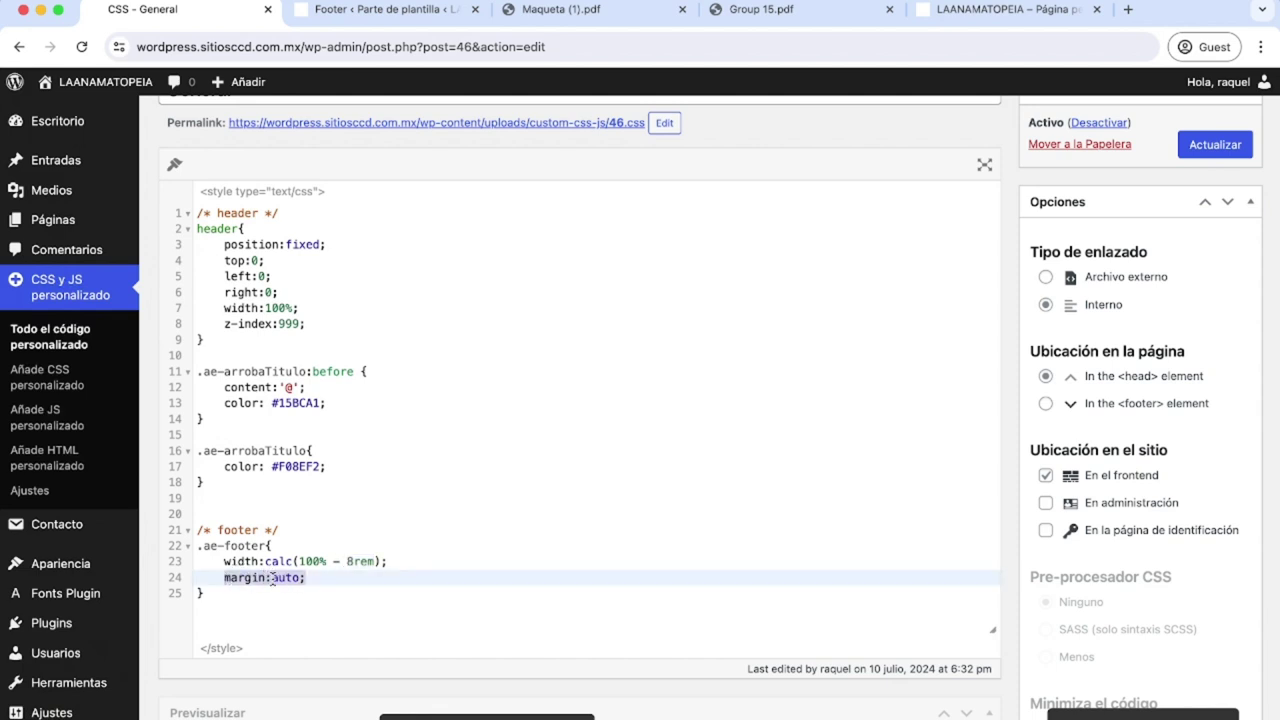
pyautogui.click(318, 574)
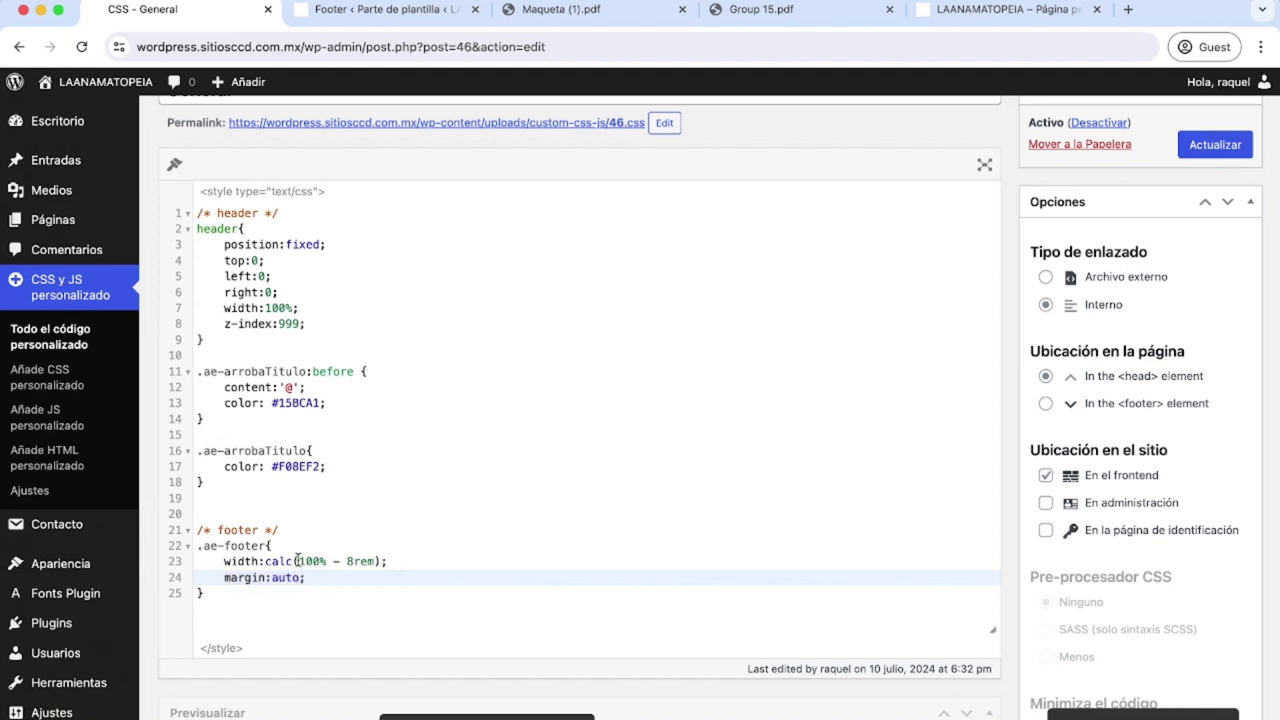
pyautogui.moveTo(299, 561); pyautogui.dragTo(326, 561)
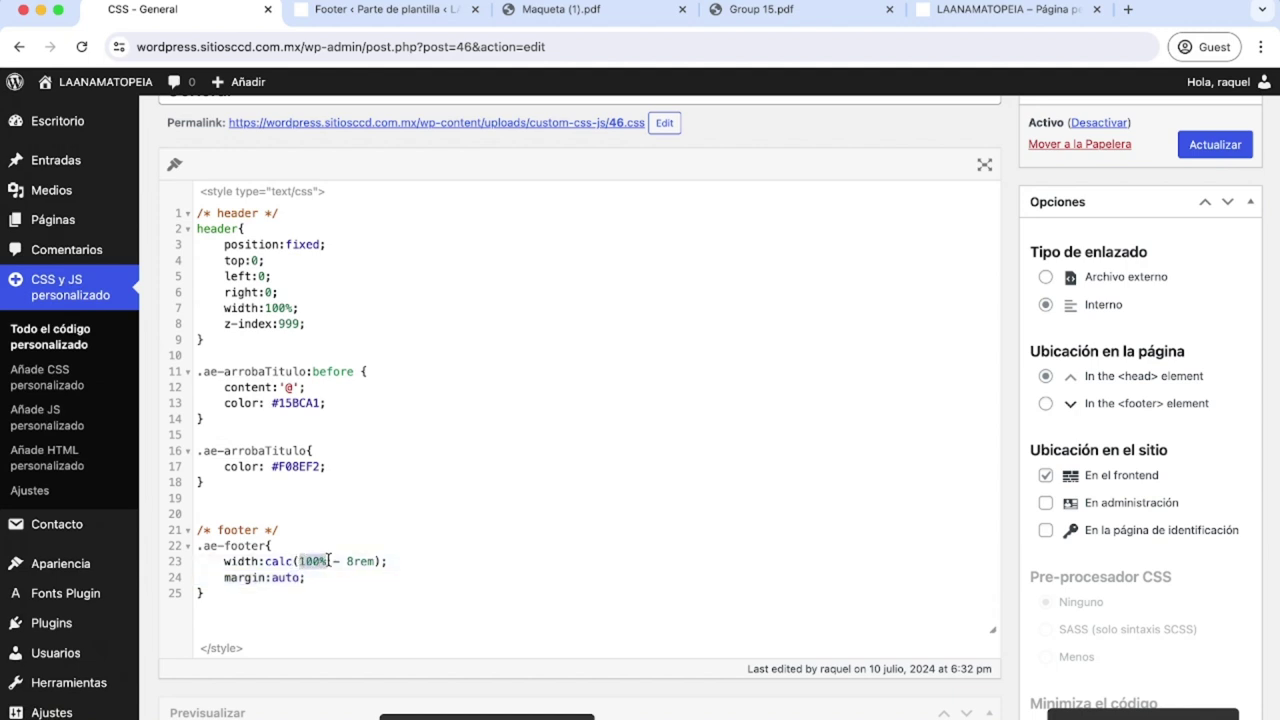
pyautogui.moveTo(348, 561); pyautogui.dragTo(376, 561)
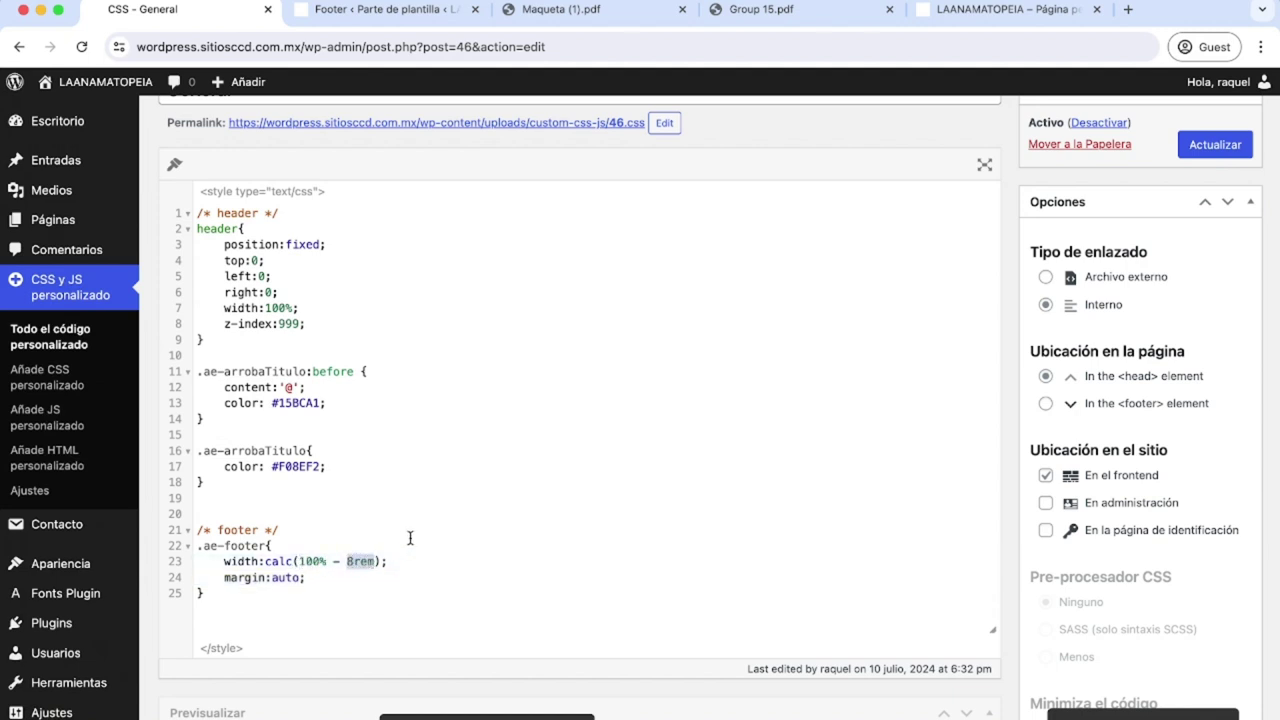
pyautogui.click(409, 533)
pyautogui.moveTo(303, 577); pyautogui.dragTo(273, 580)
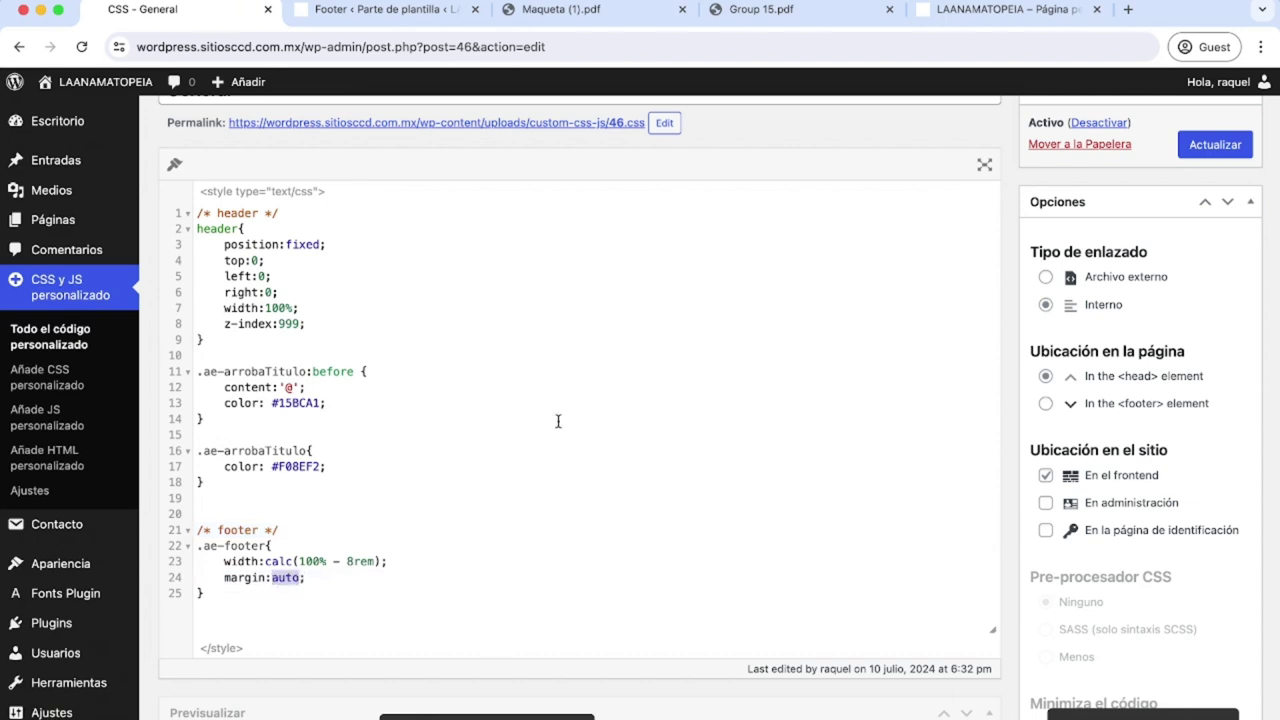
pyautogui.click(939, 14)
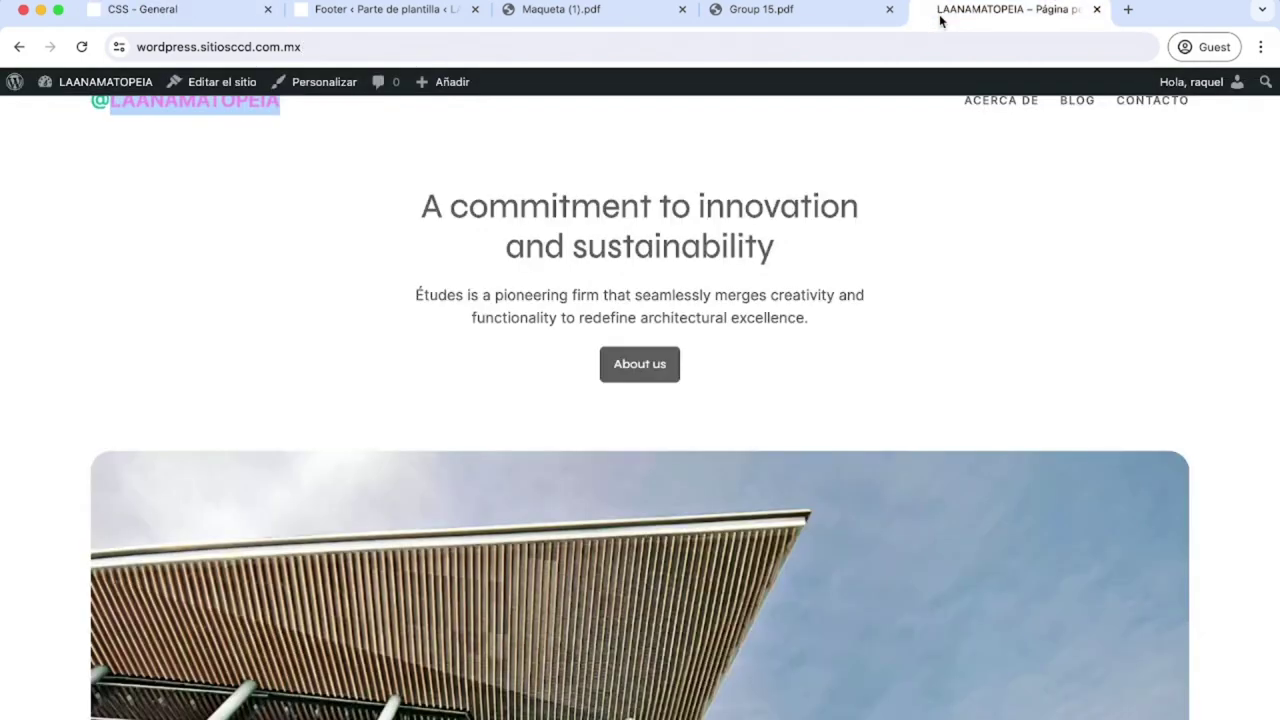
# Scroll to the green footer and inspect the 1342-wide ae-footer group against its 1470-wide parent footer.
pyautogui.scroll(-10, 850, 408)
pyautogui.scroll(-15, 850, 408)
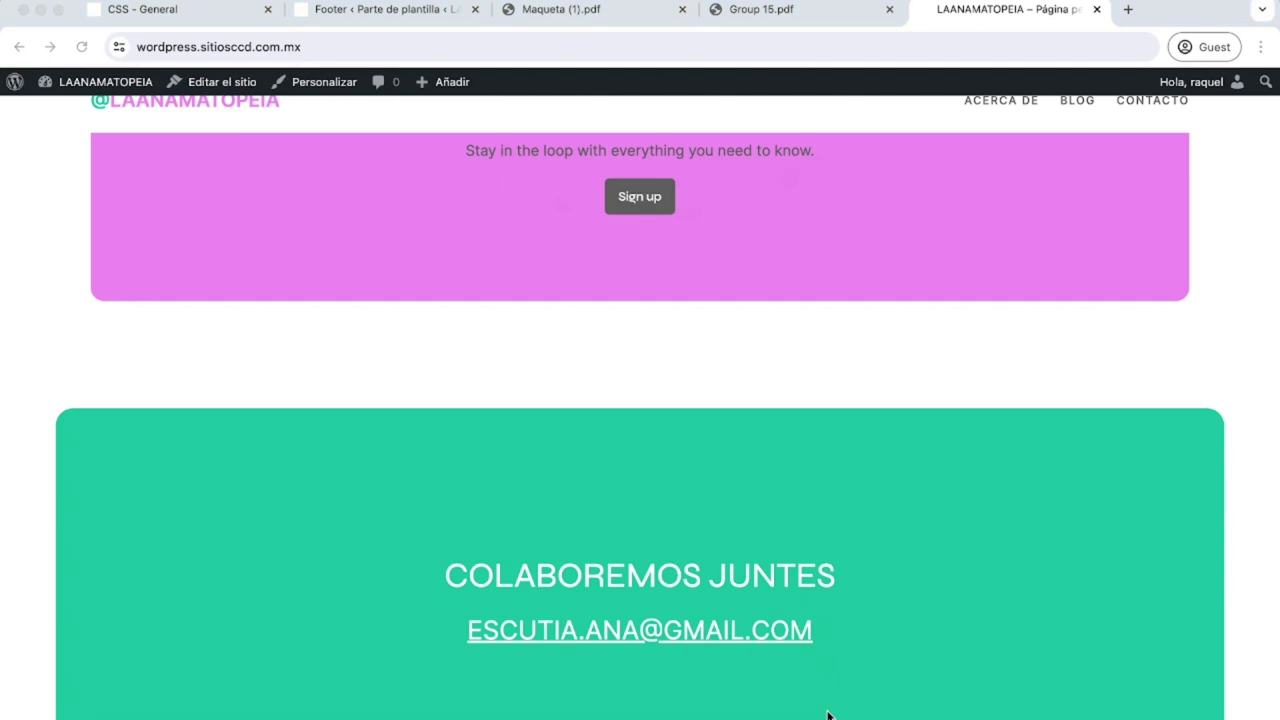
pyautogui.press('super+alt+i')
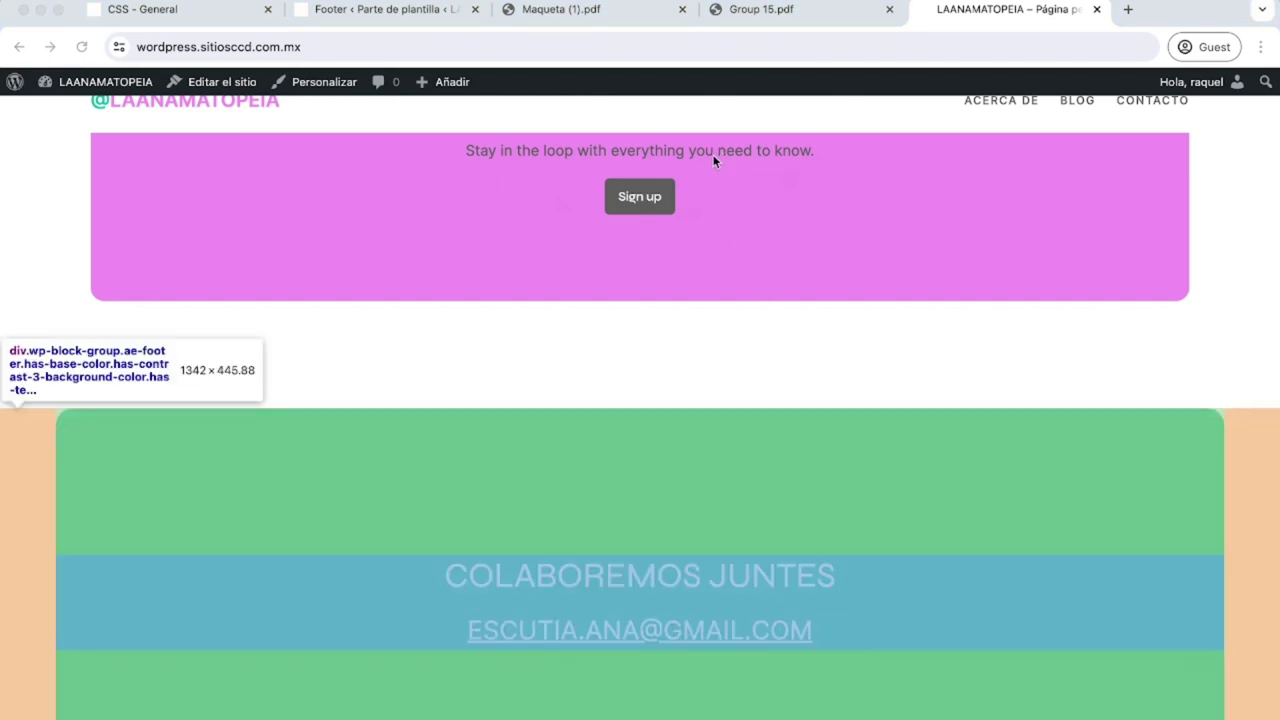
pyautogui.press('Up')
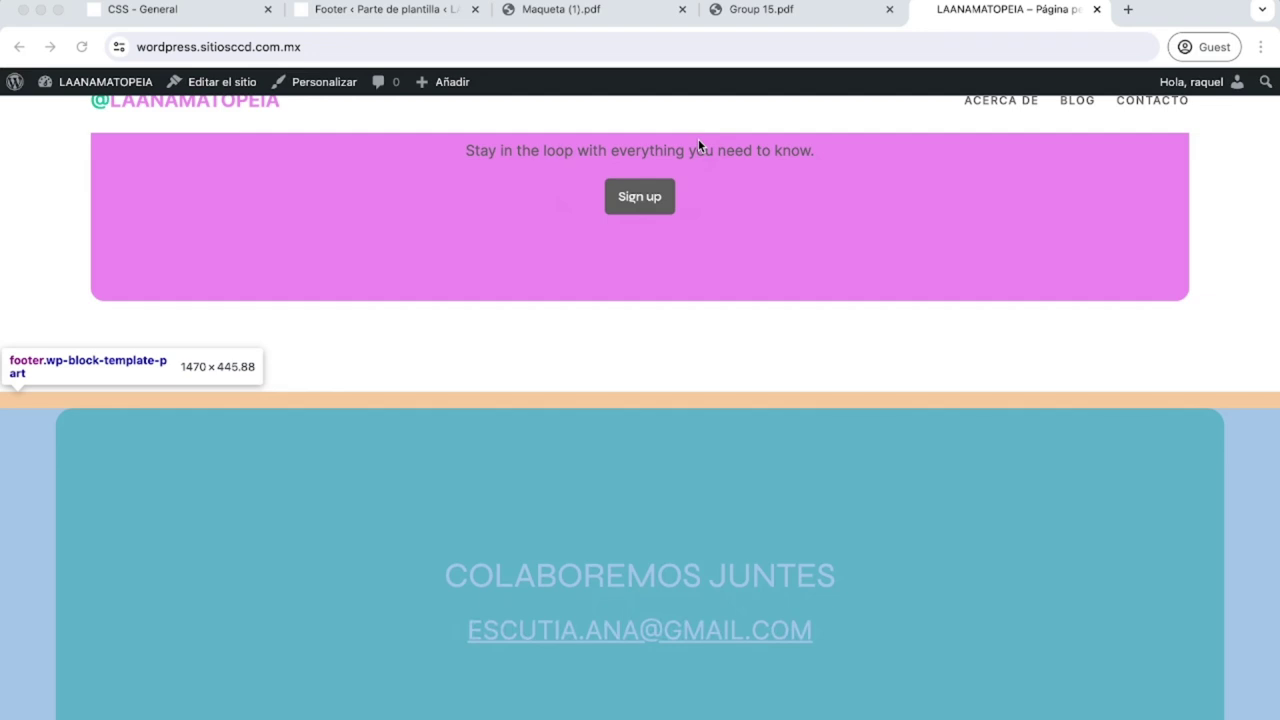
pyautogui.press('Down')
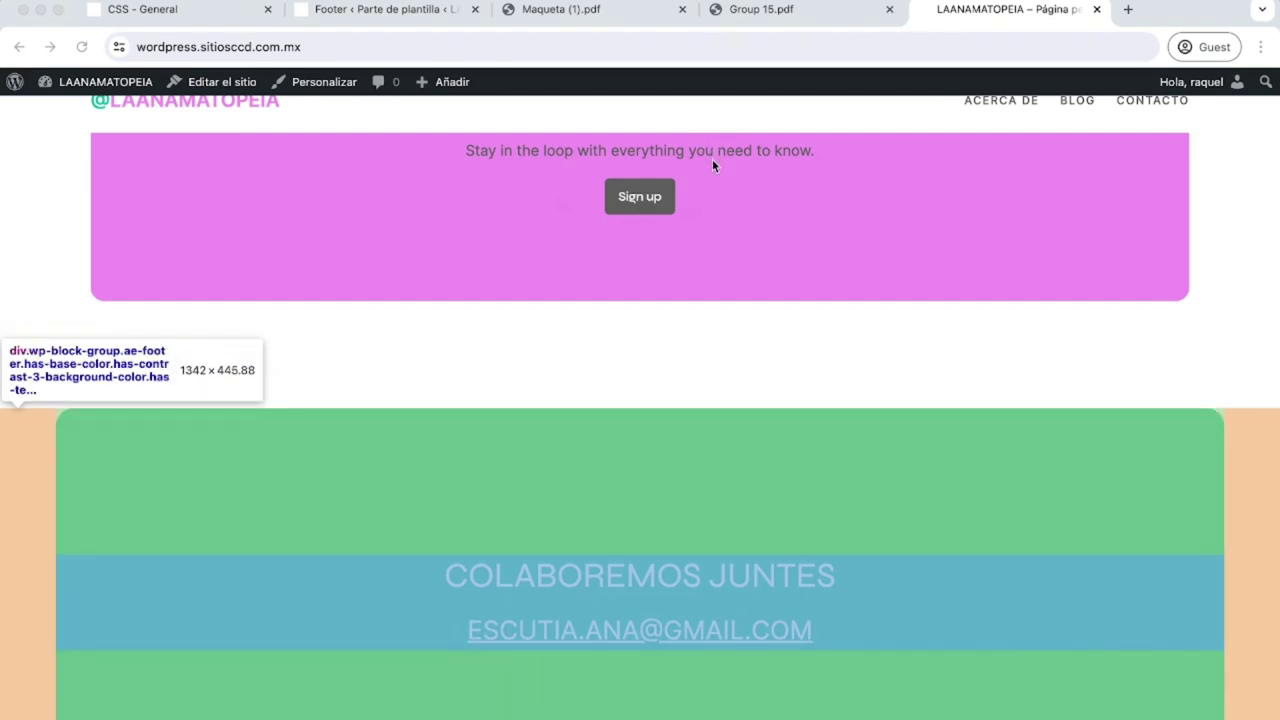
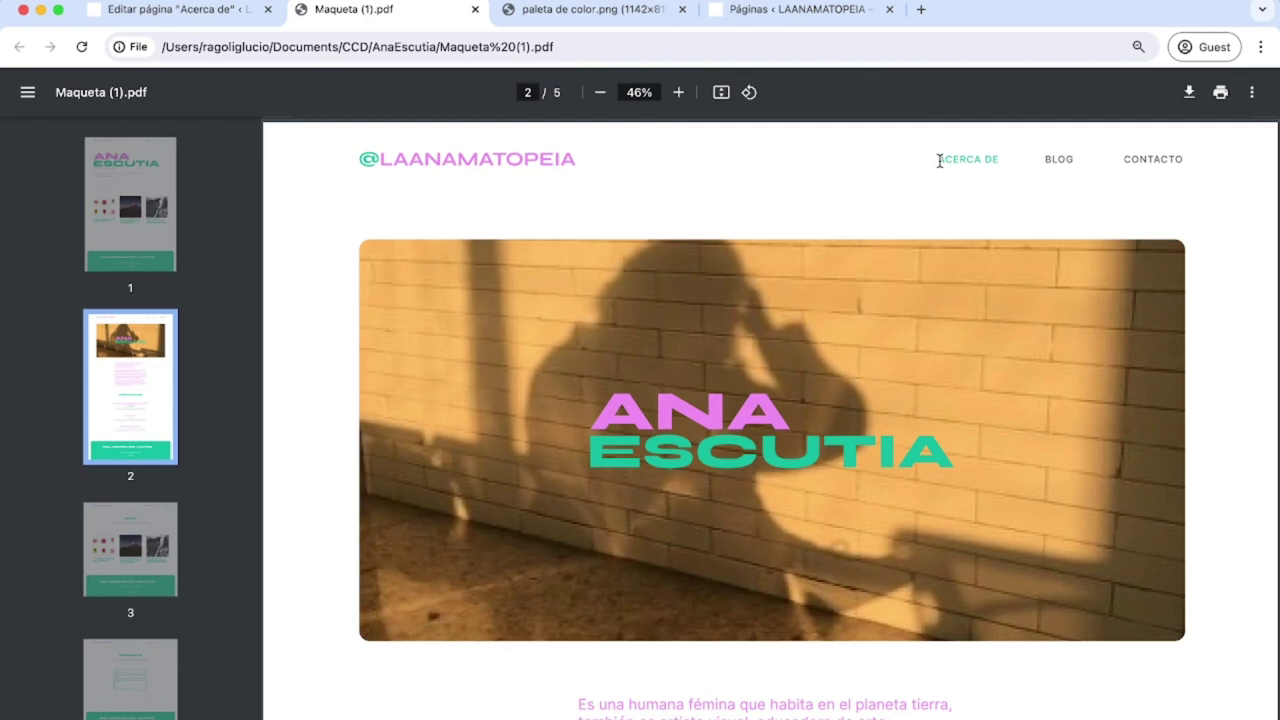
# Check the mockup's ACERCA DE section, then open the Acerca de page from Pages.
pyautogui.moveTo(938, 158); pyautogui.dragTo(1118, 158)
pyautogui.scroll(-3, 1100, 429)
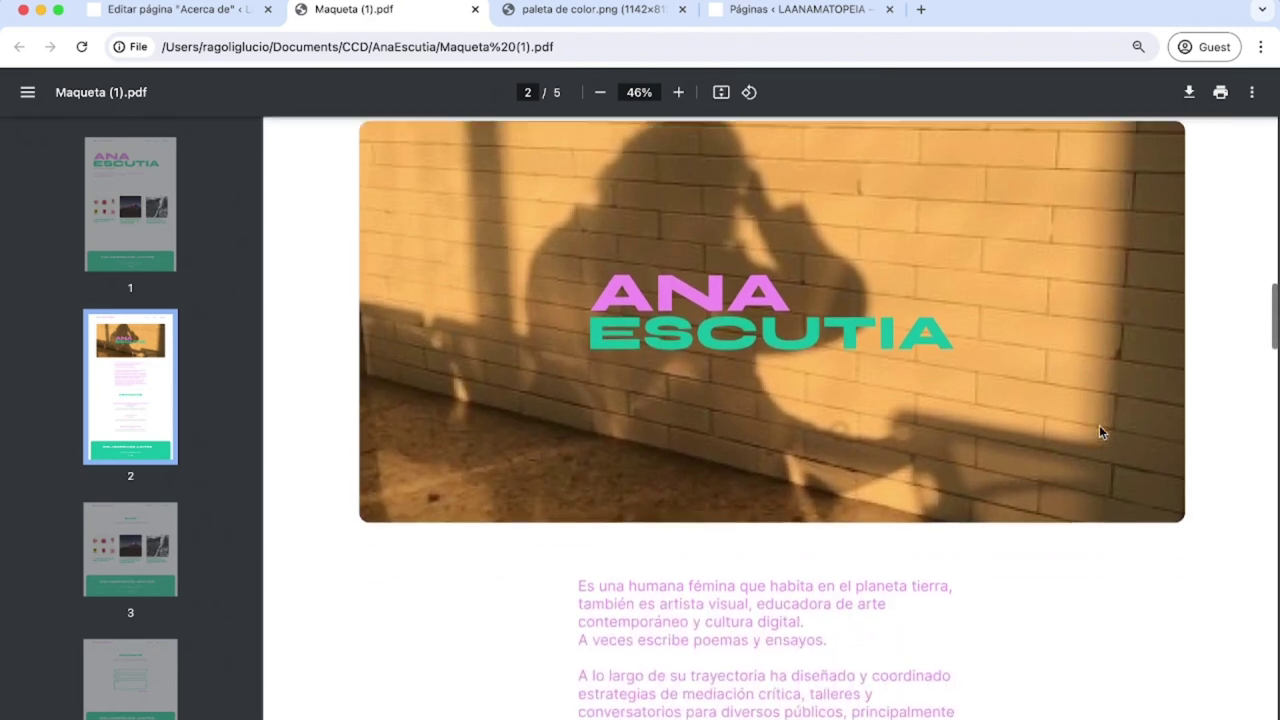
pyautogui.click(175, 10)
pyautogui.click(24, 93)
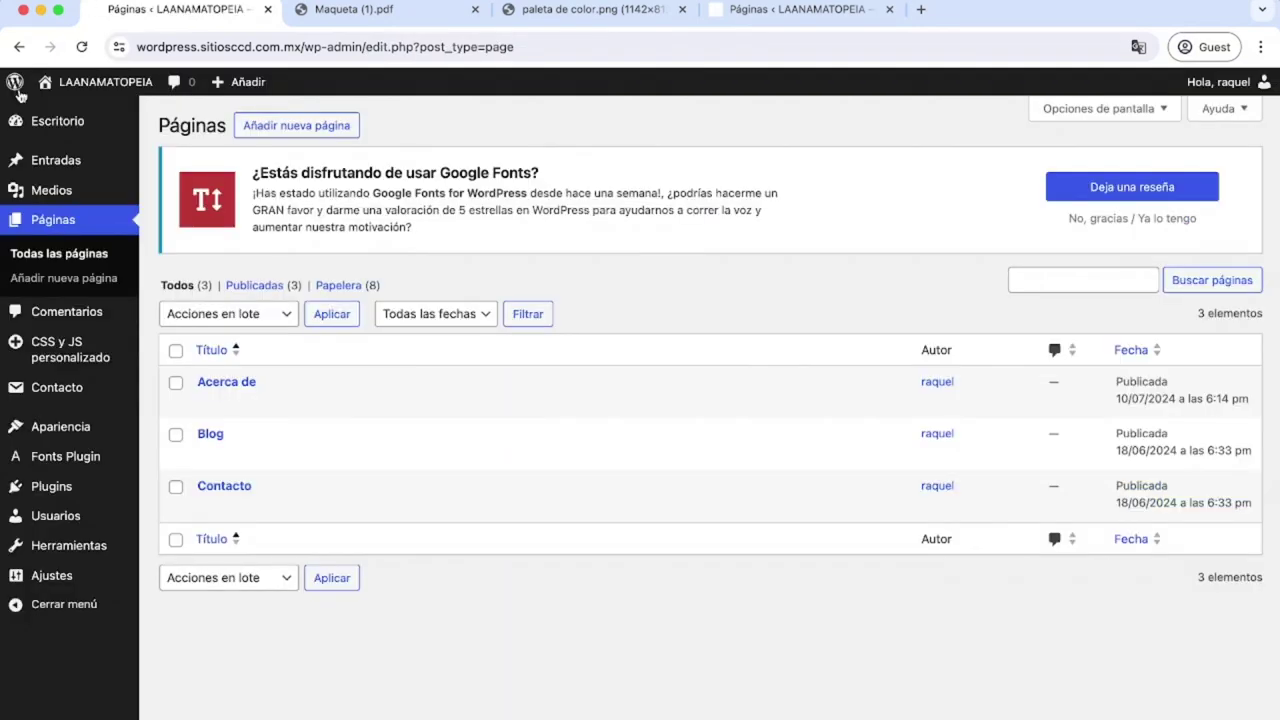
pyautogui.click(248, 386)
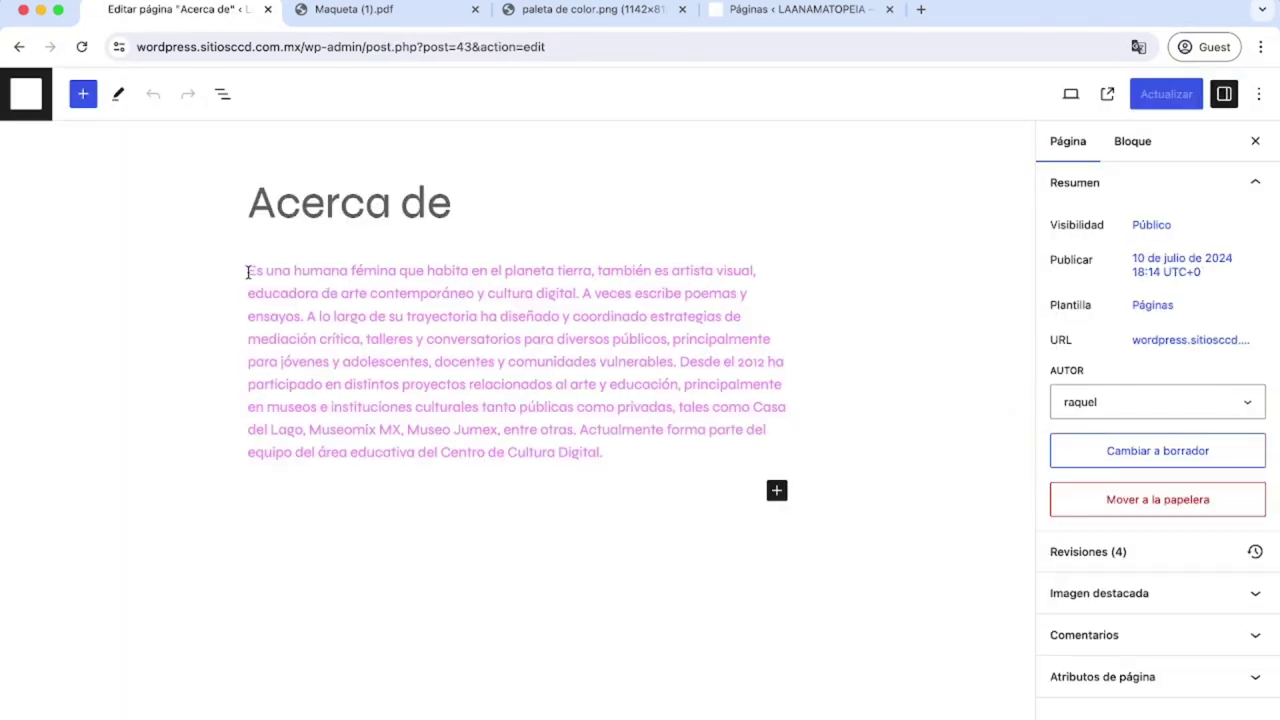
# Compare the page's pink biography paragraph against the PDF mockup.
pyautogui.moveTo(249, 270); pyautogui.dragTo(609, 454)
pyautogui.click(621, 508)
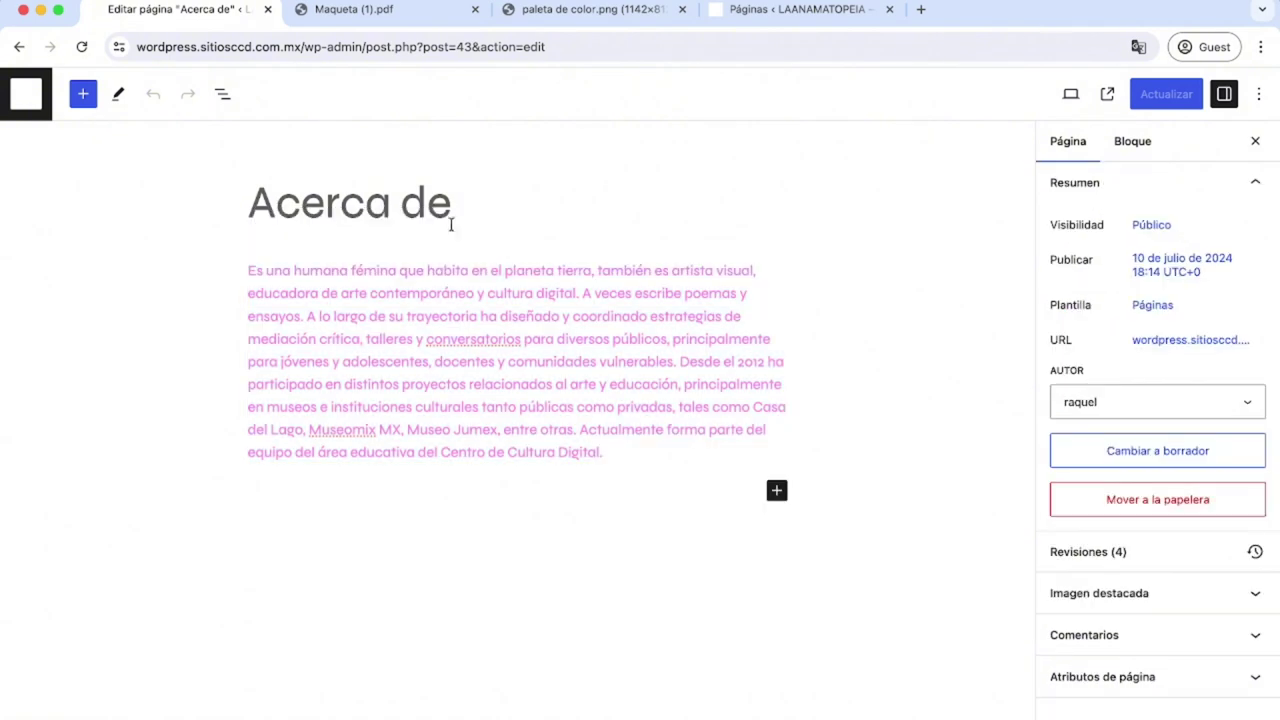
pyautogui.click(360, 11)
pyautogui.scroll(3, 638, 697)
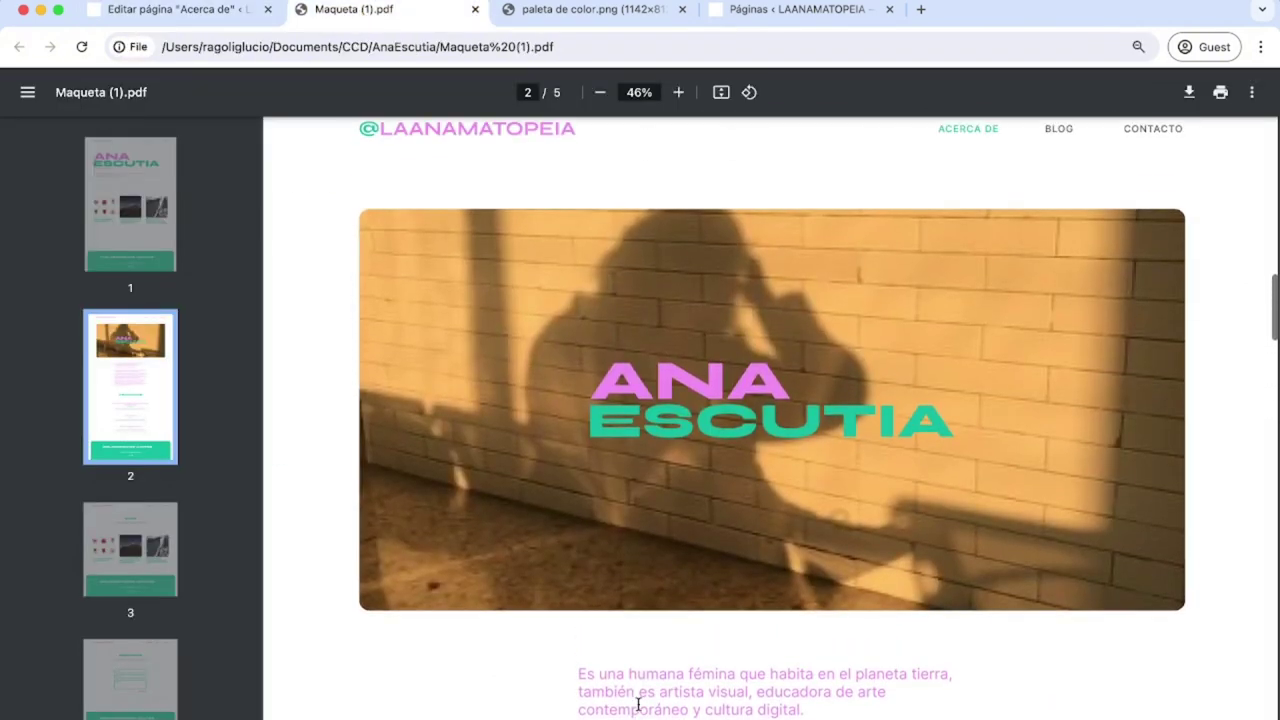
pyautogui.scroll(-4, 638, 704)
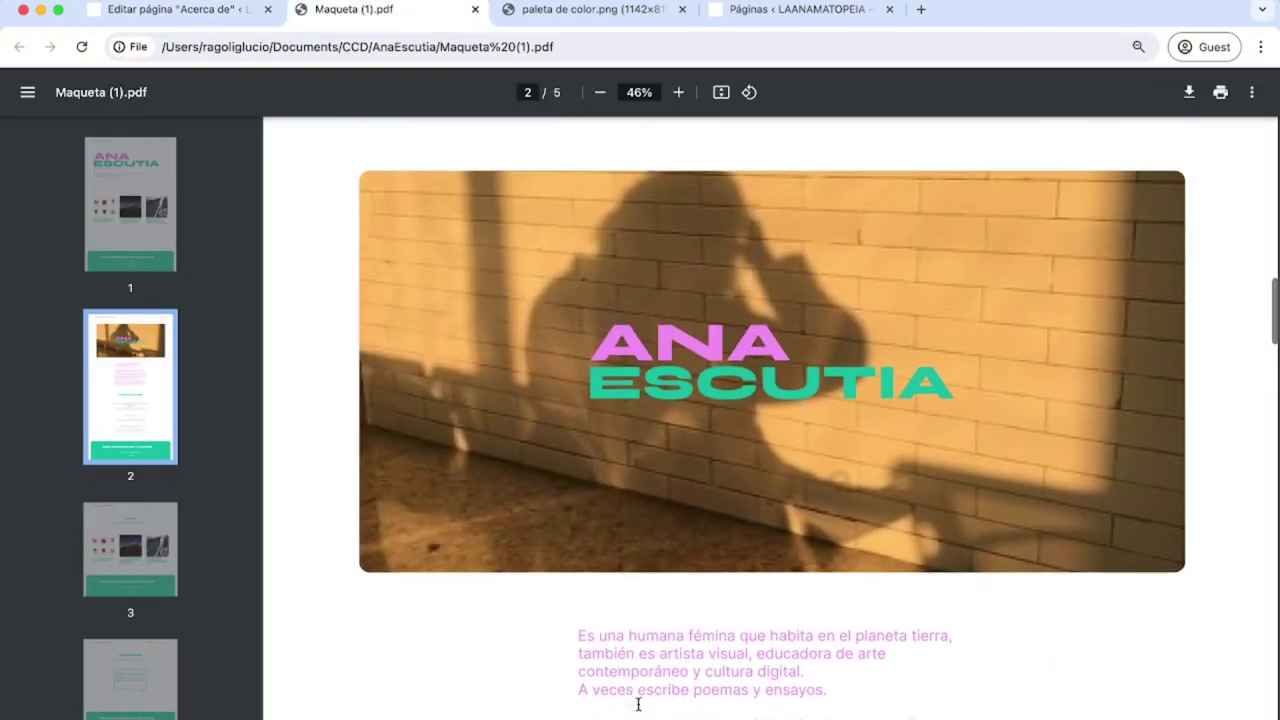
pyautogui.click(155, 11)
pyautogui.click(609, 454)
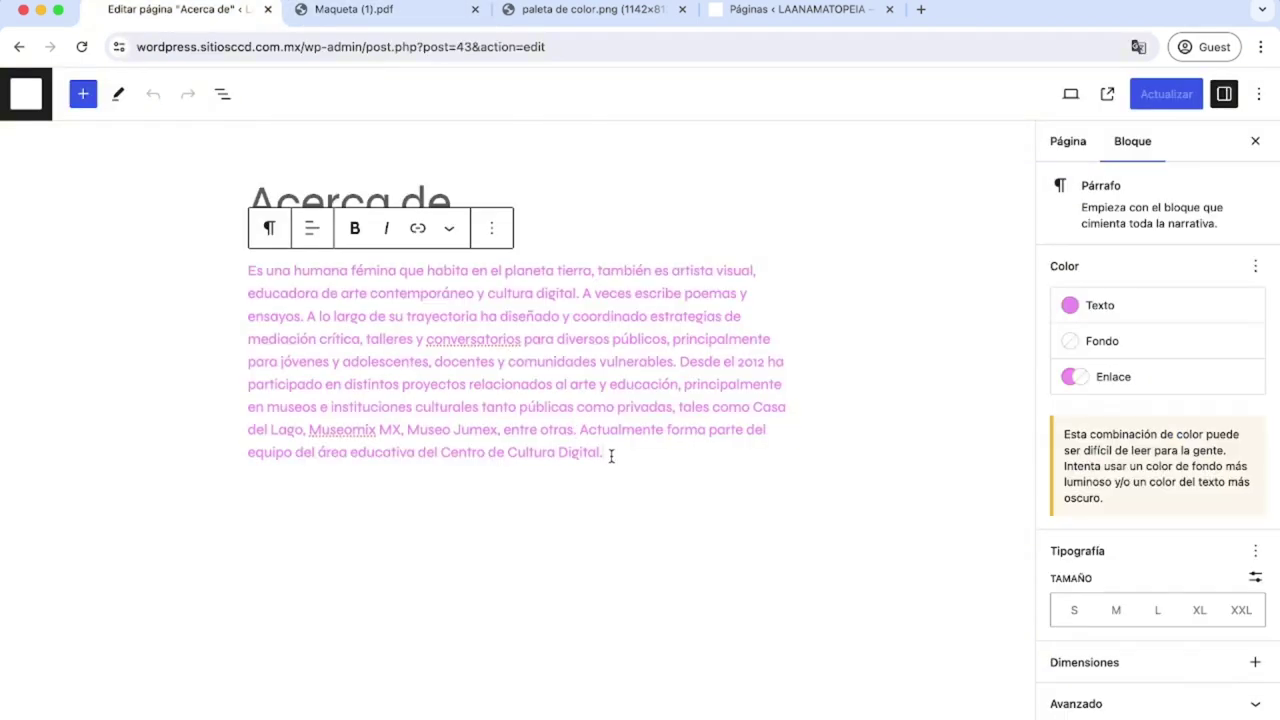
pyautogui.moveTo(609, 454); pyautogui.dragTo(234, 274)
pyautogui.click(740, 641)
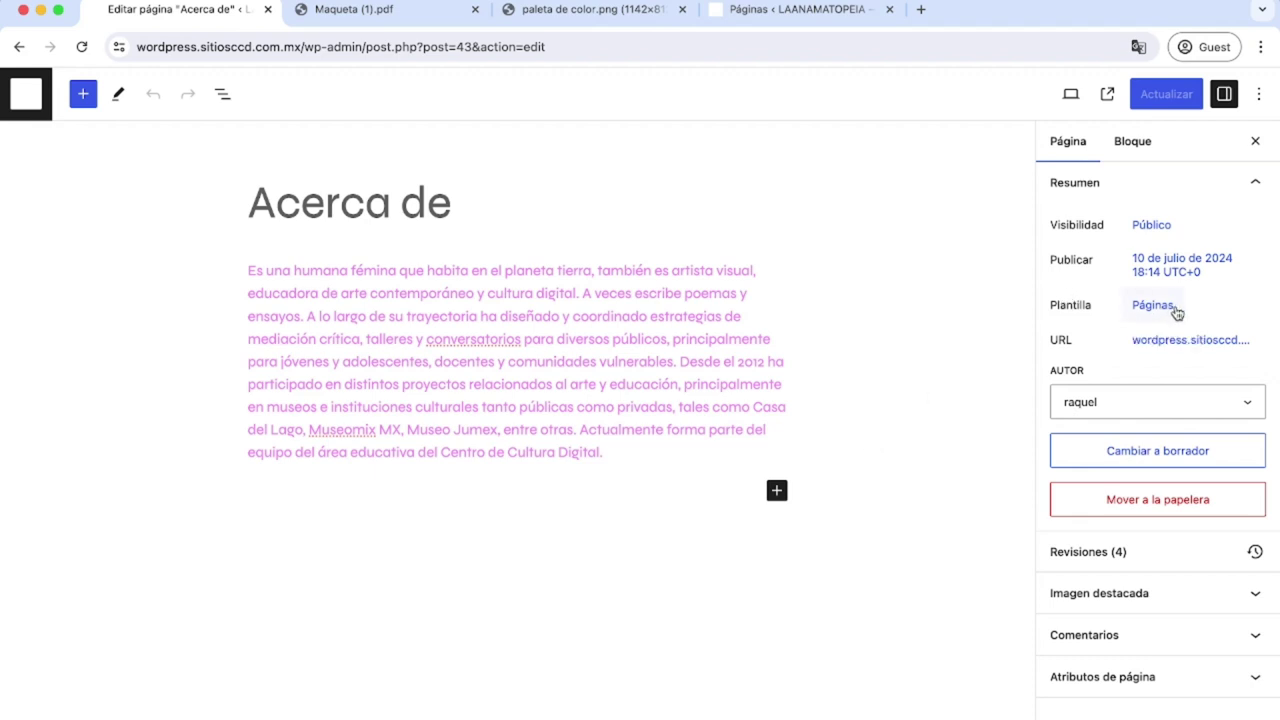
# Swap the Acerca de template from Páginas to 'Page with Wide Image' and update the page.
pyautogui.click(1136, 307)
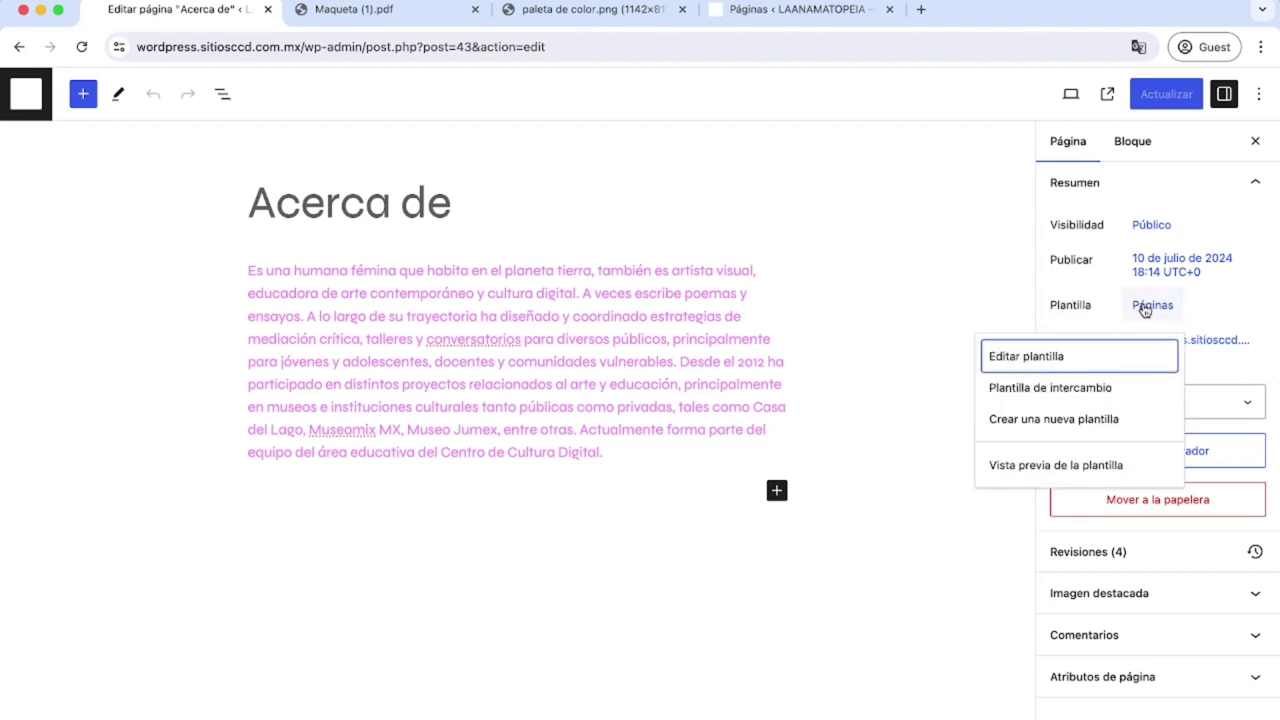
pyautogui.click(1032, 390)
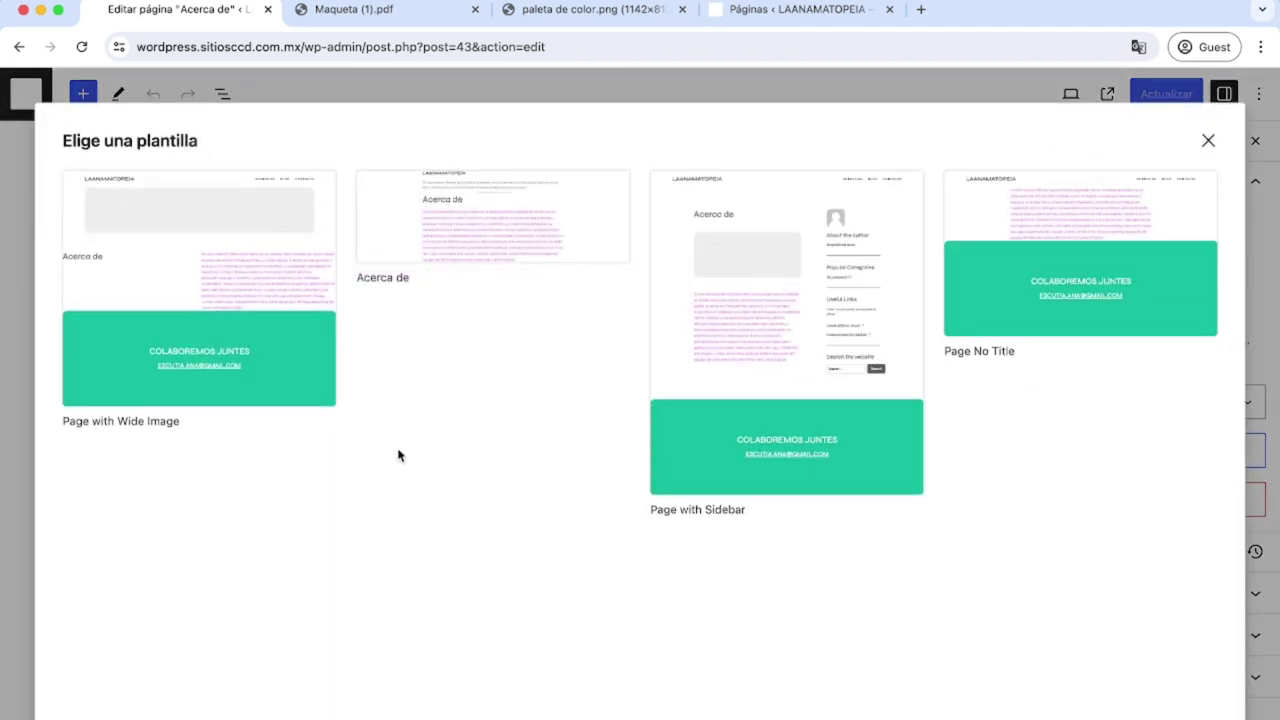
pyautogui.click(81, 404)
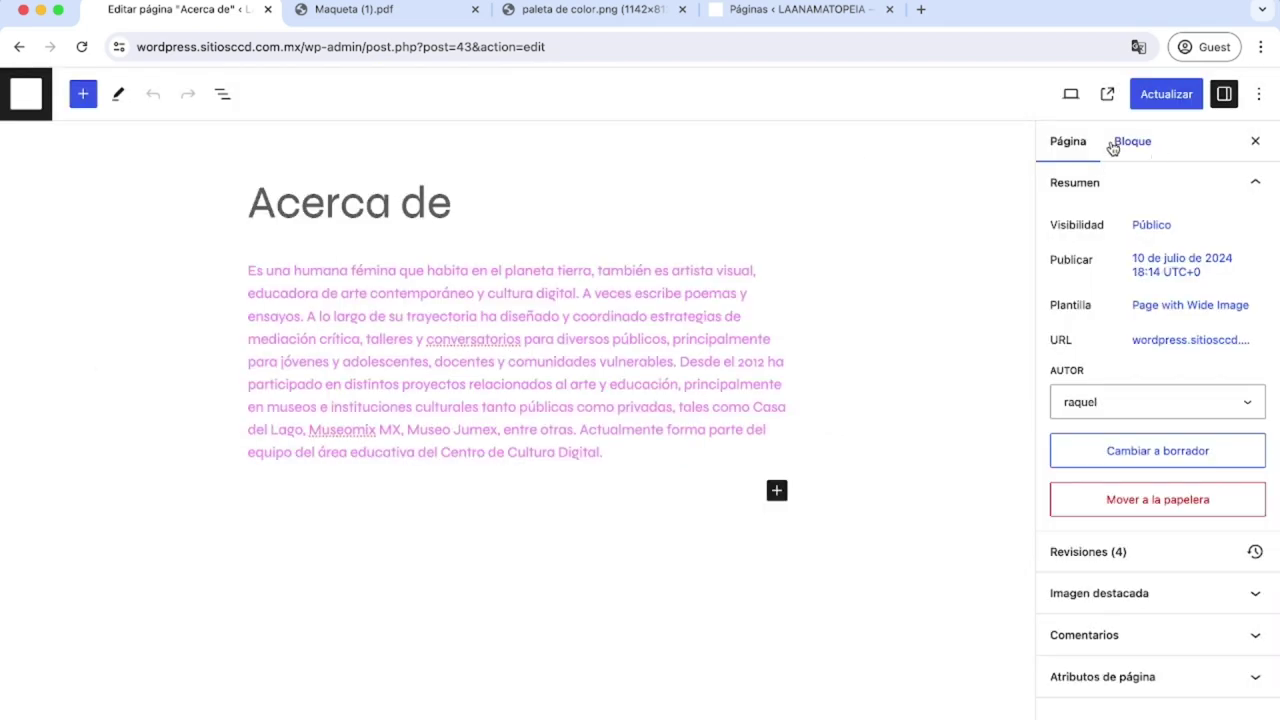
pyautogui.click(1155, 97)
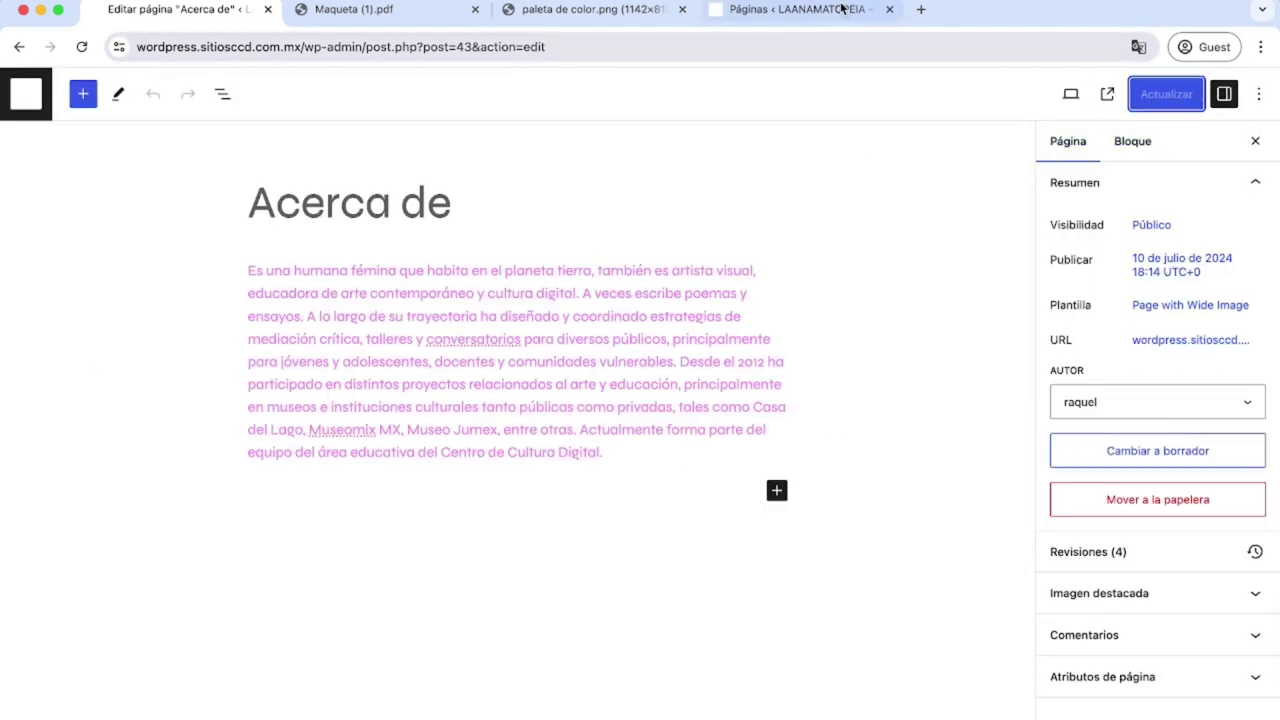
# Load the site URL in a new tab and view the live ACERCA DE page.
pyautogui.moveTo(302, 46); pyautogui.dragTo(128, 40)
pyautogui.hotkey('ctrl', 'c')
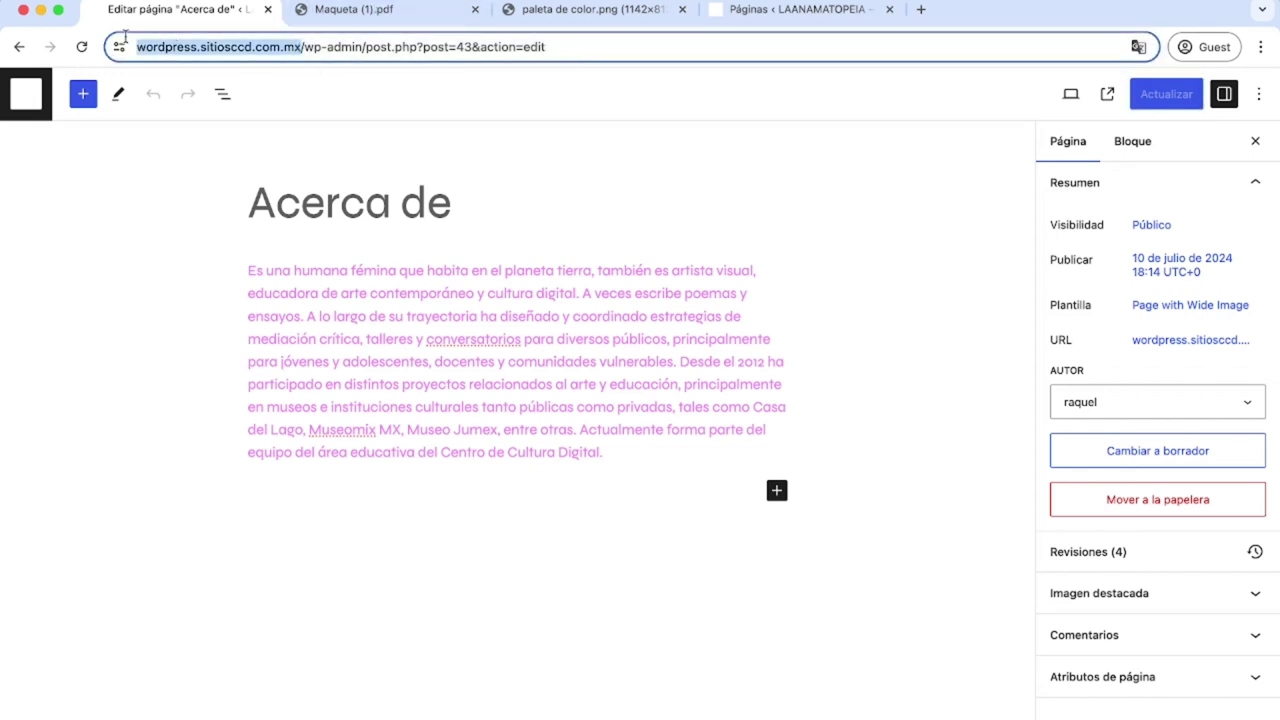
pyautogui.click(920, 13)
pyautogui.hotkey('ctrl', 'v')
pyautogui.press('Return')
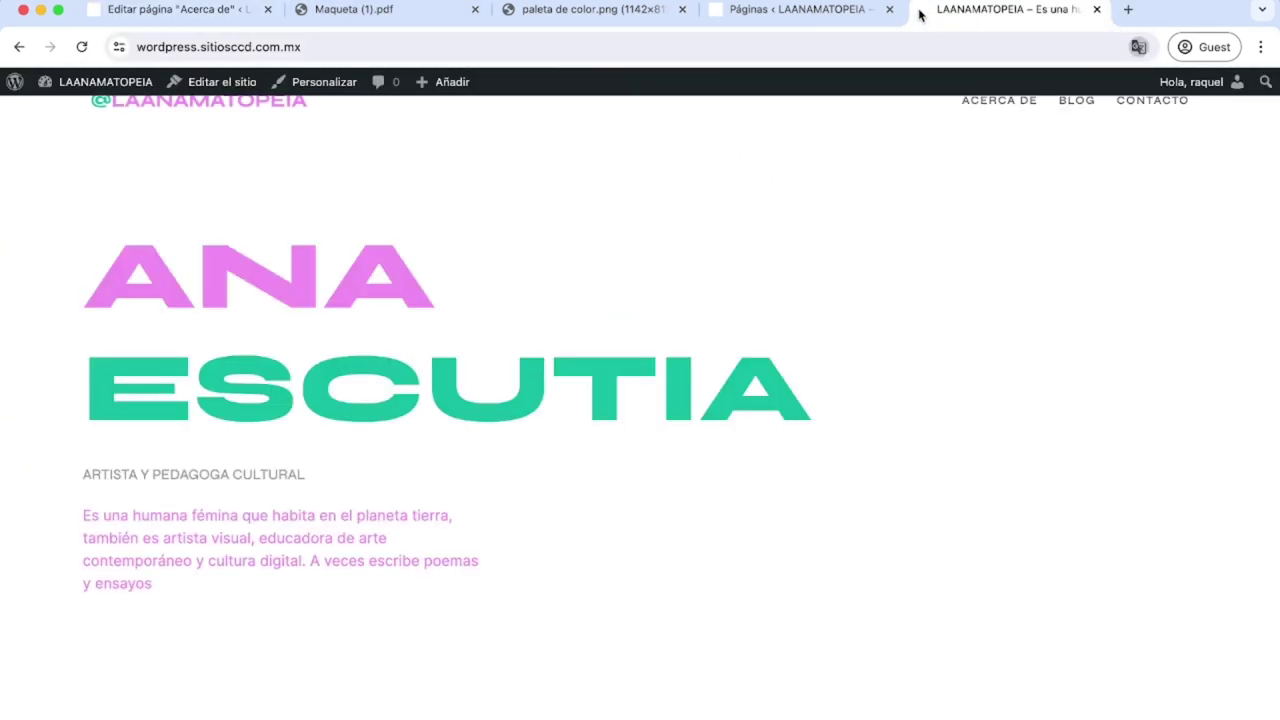
pyautogui.click(988, 104)
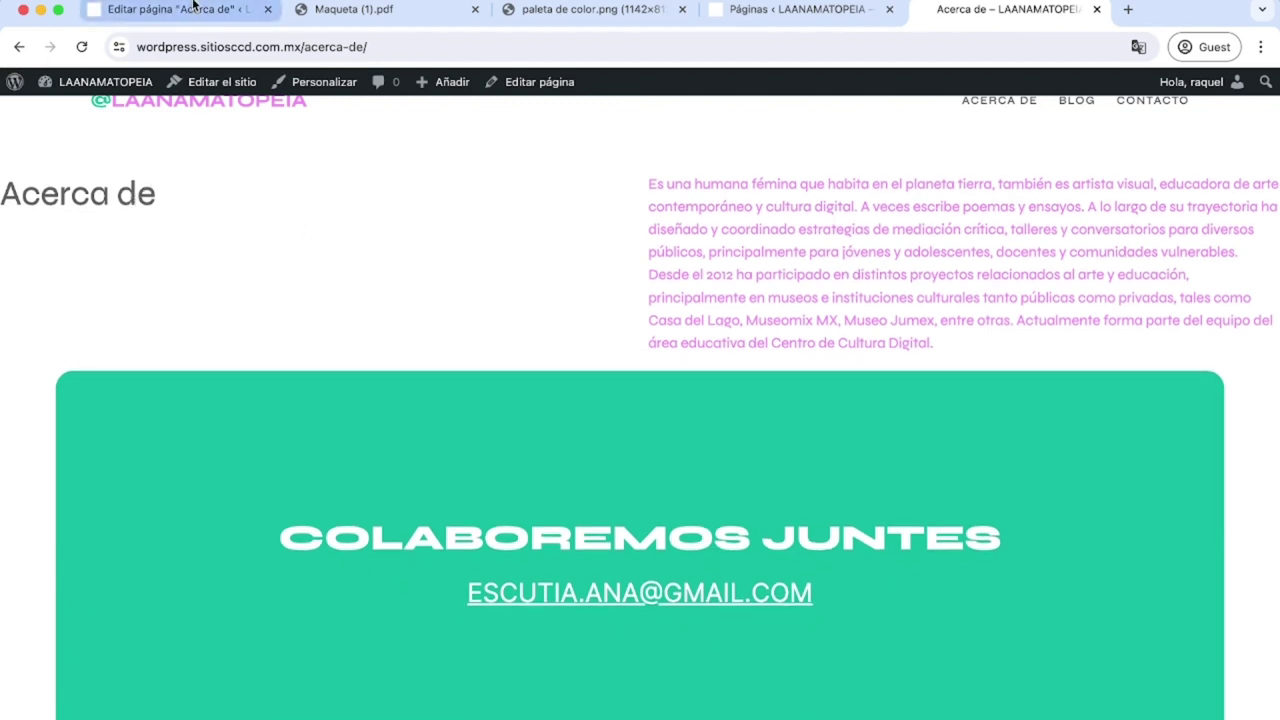
pyautogui.click(194, 11)
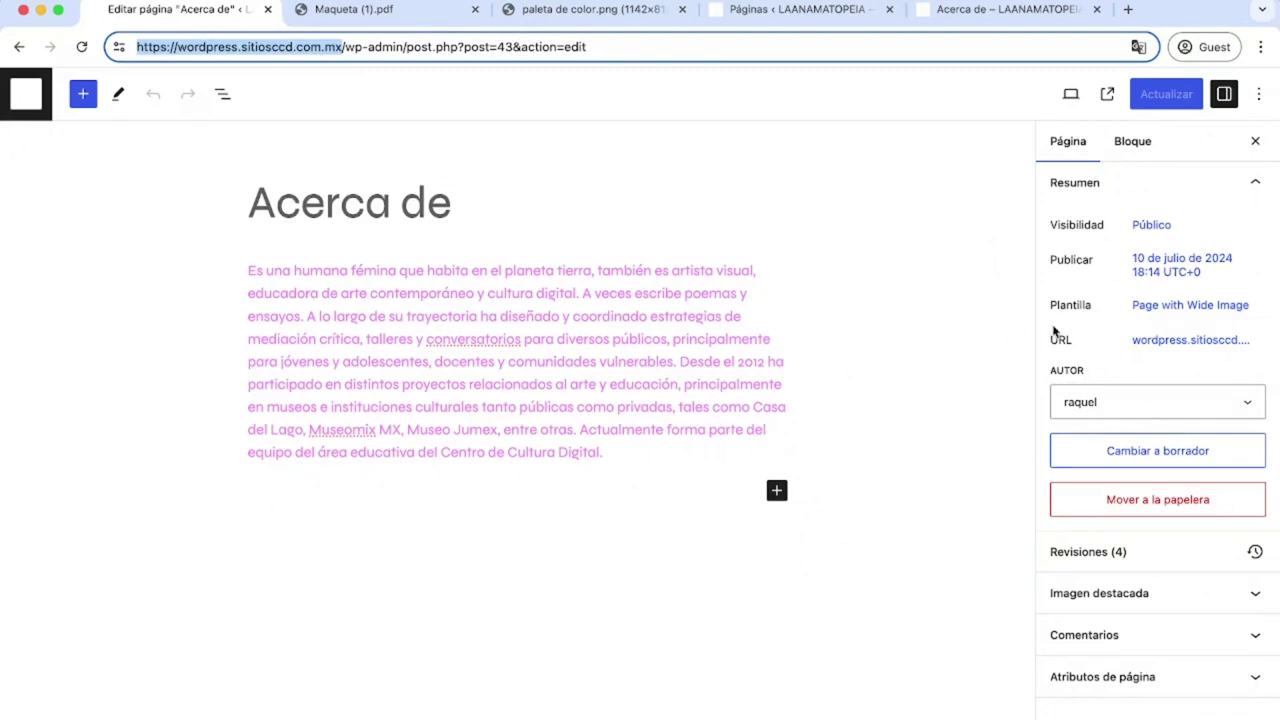
# Edit the Page with Wide Image template and expand its Columnas and first Columna in List View.
pyautogui.click(1208, 316)
pyautogui.click(1107, 360)
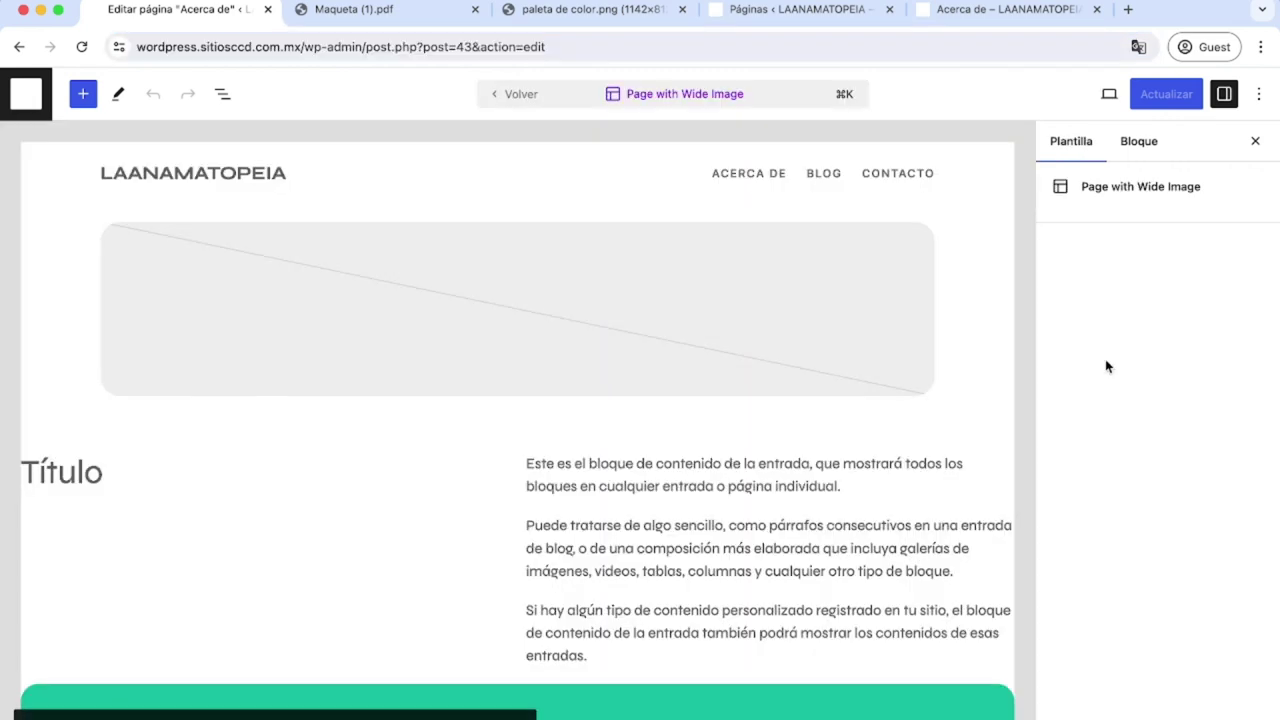
pyautogui.click(812, 381)
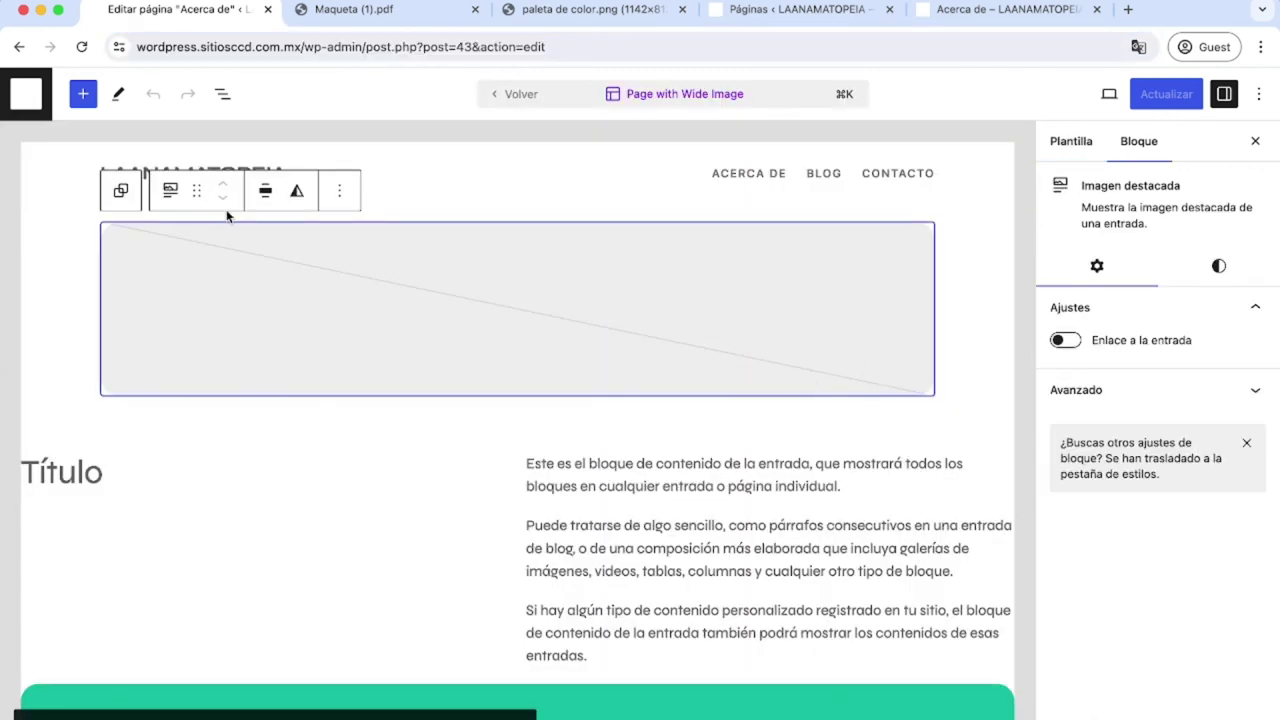
pyautogui.click(222, 94)
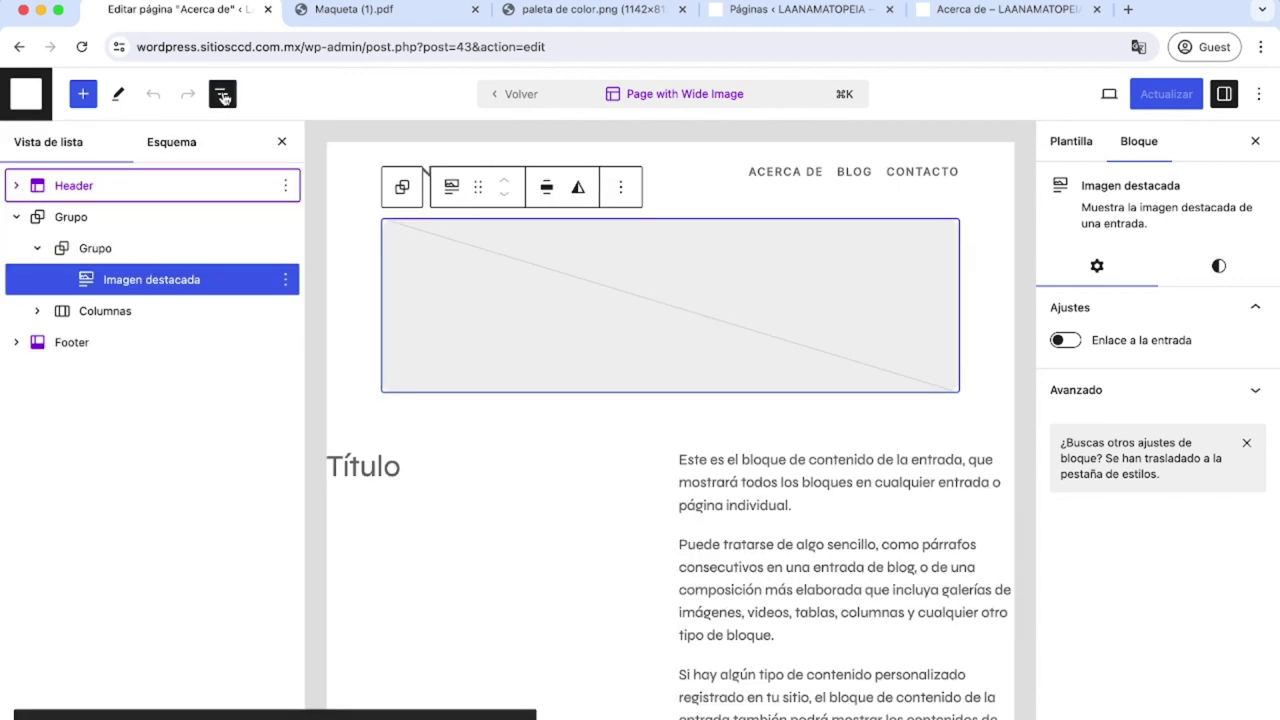
pyautogui.click(38, 313)
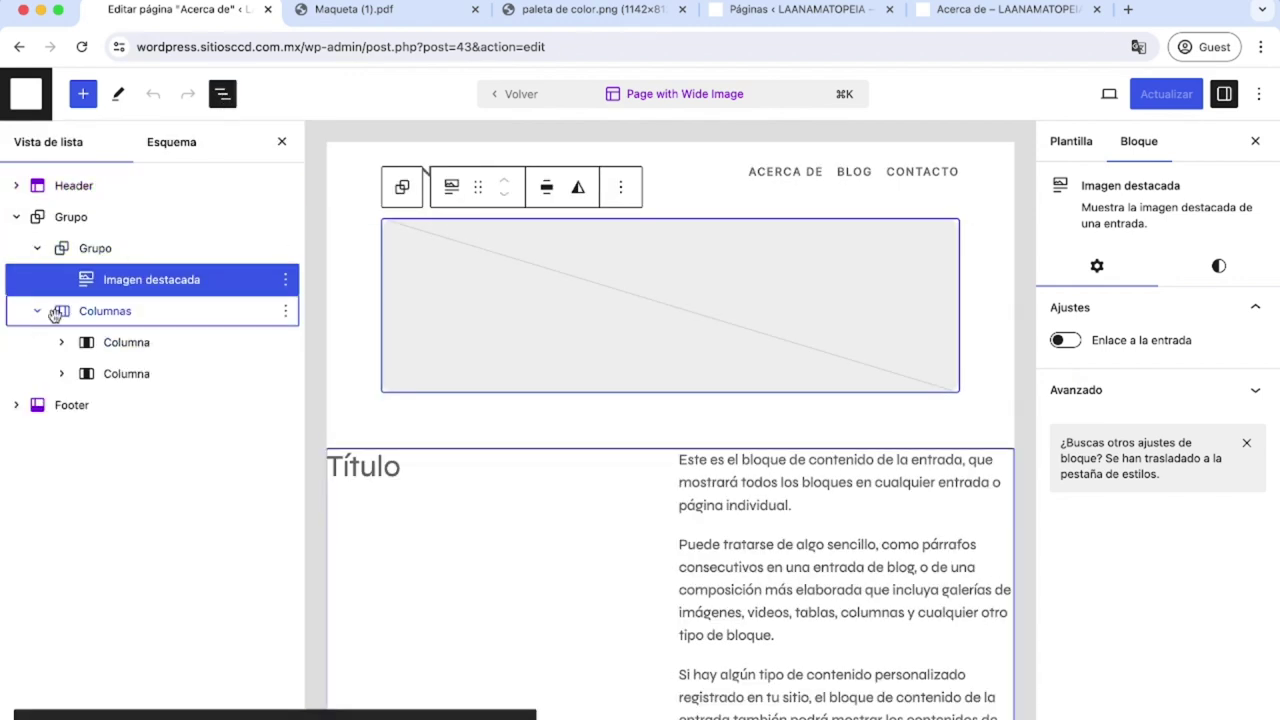
pyautogui.click(61, 342)
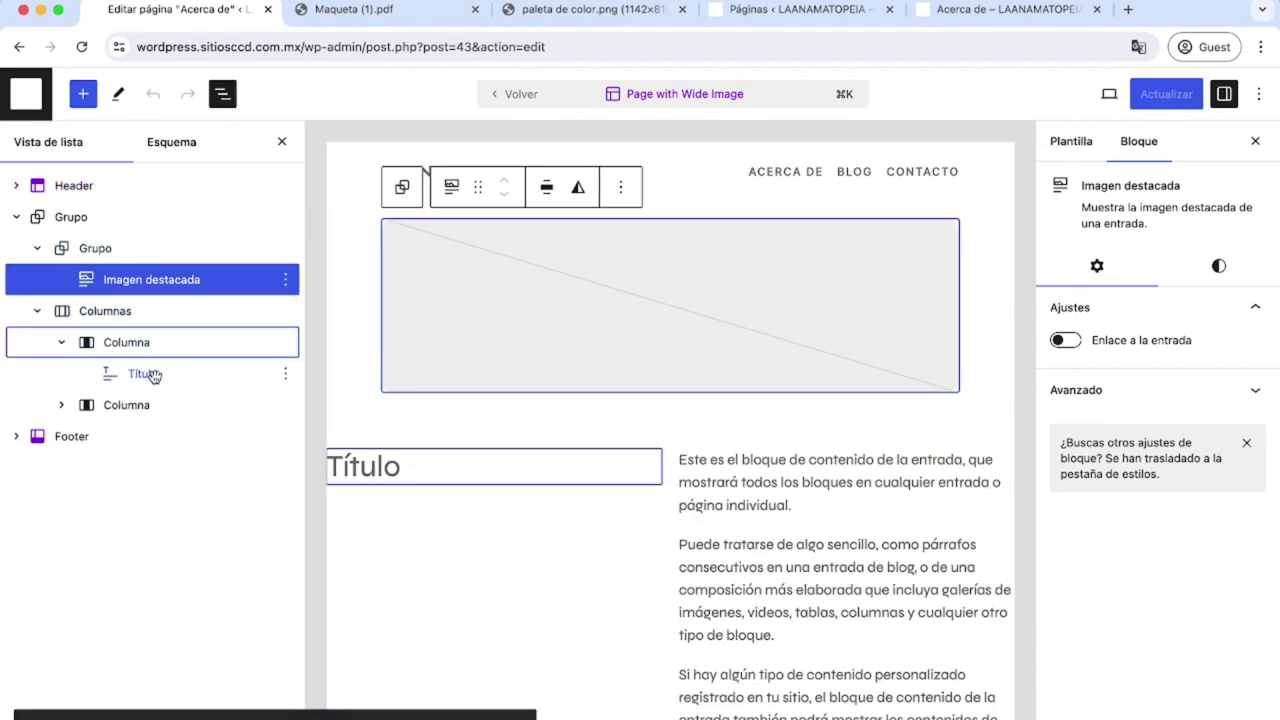
# After checking the mockup, delete the first column holding the Título.
pyautogui.click(354, 9)
pyautogui.scroll(4, 655, 526)
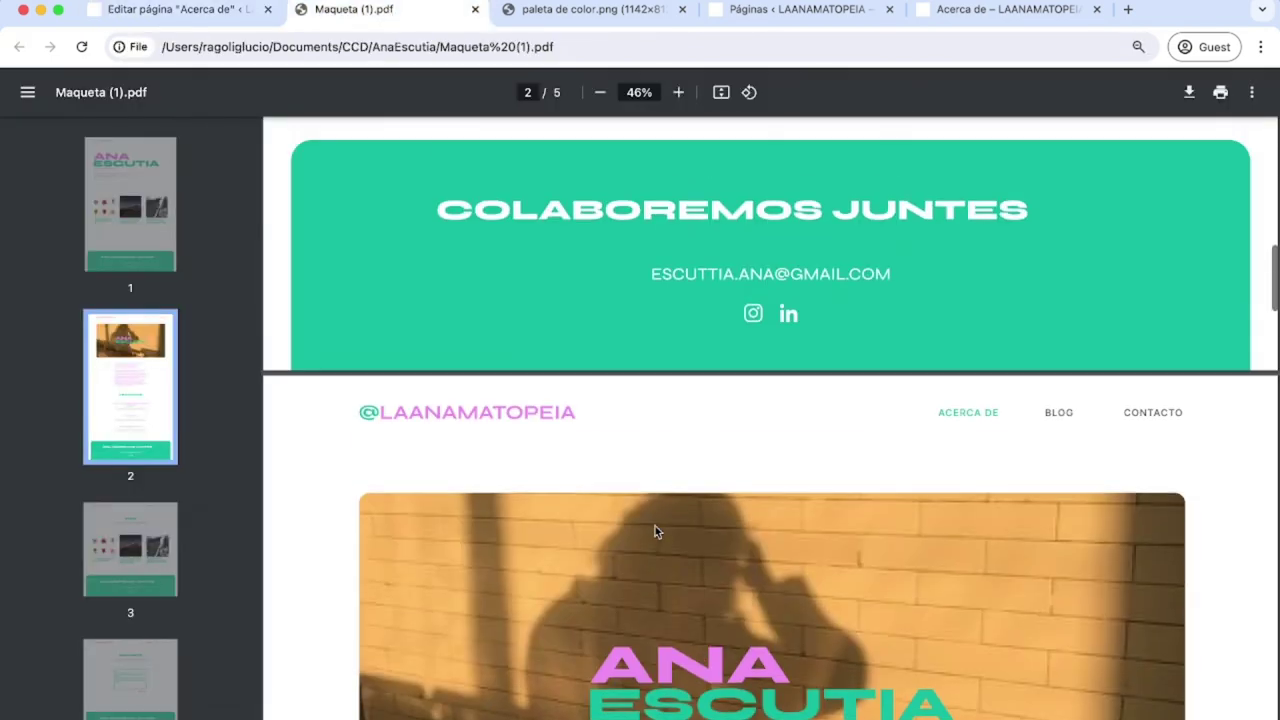
pyautogui.scroll(-3, 655, 526)
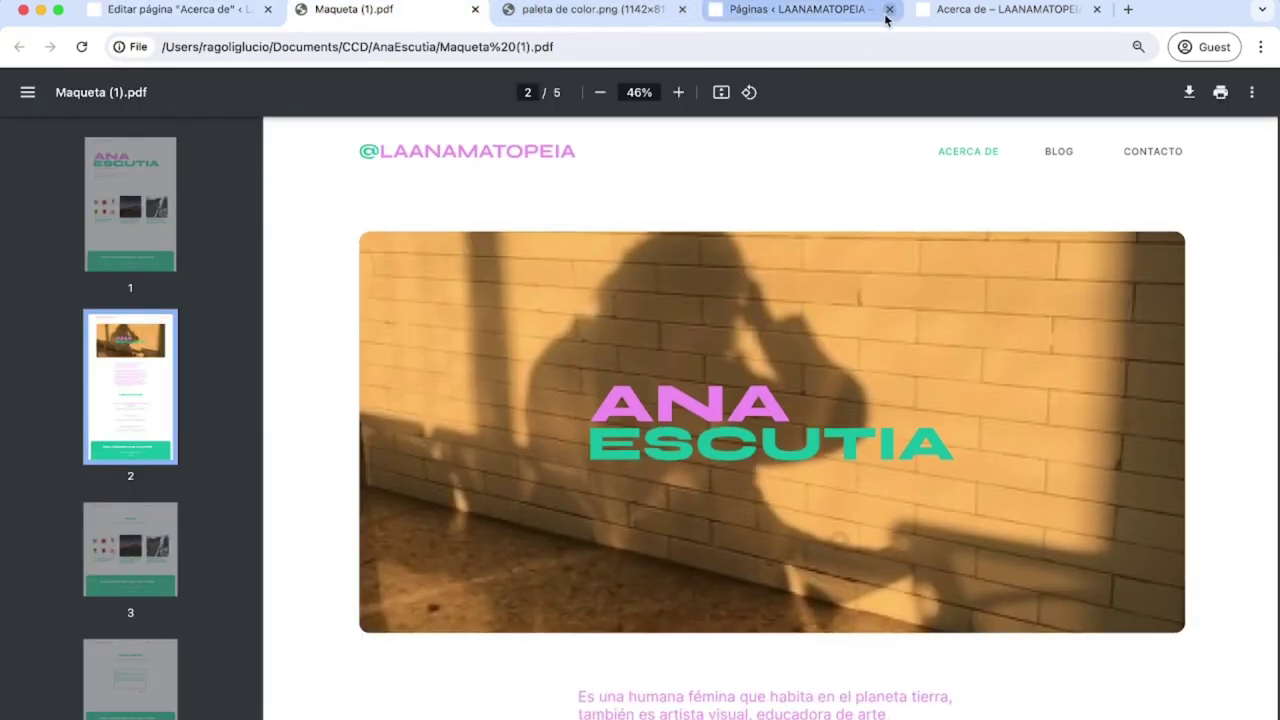
pyautogui.click(194, 12)
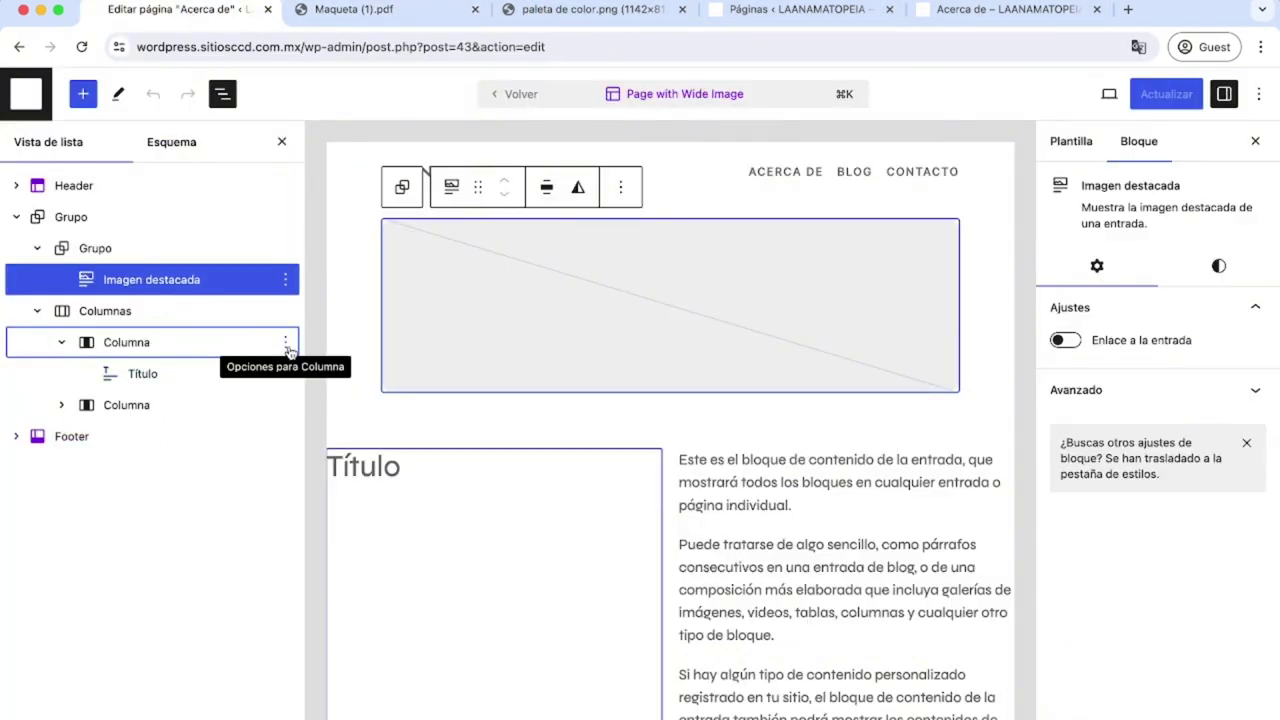
pyautogui.click(286, 344)
pyautogui.click(329, 651)
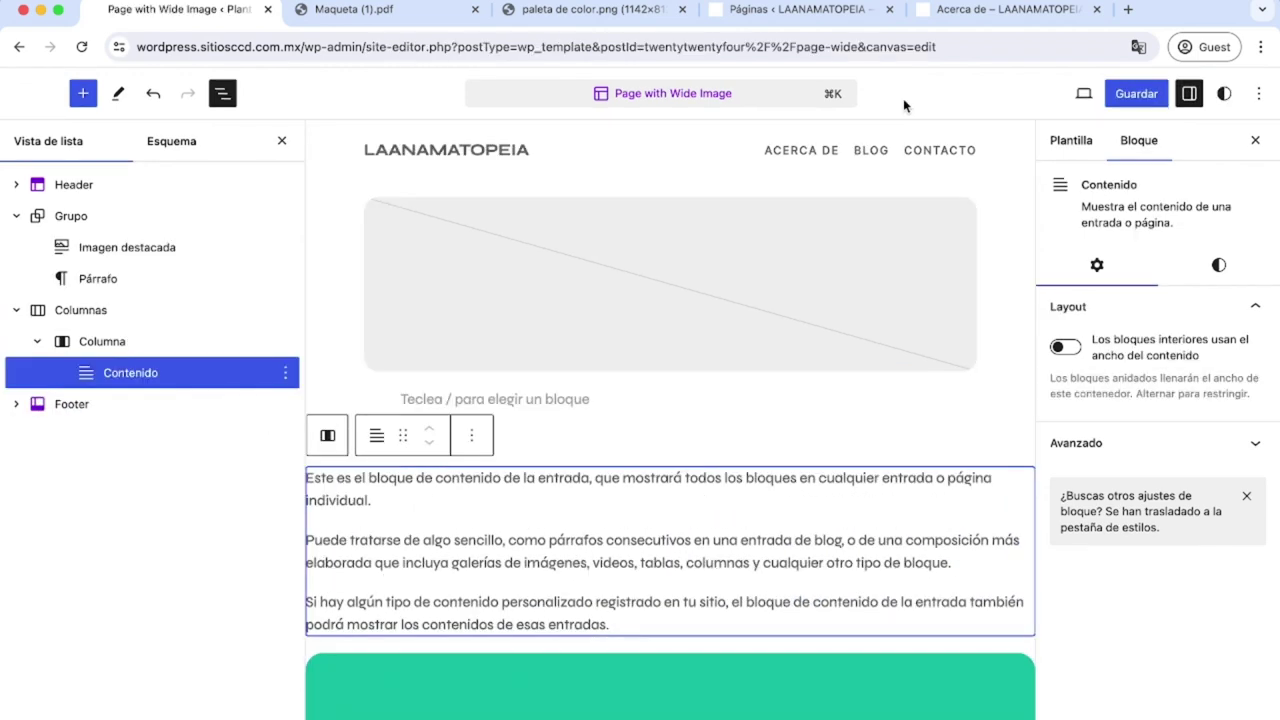
# Move Contenido out of the column into Grupo and remove the empty Columnas block.
pyautogui.moveTo(120, 376); pyautogui.dragTo(104, 308)
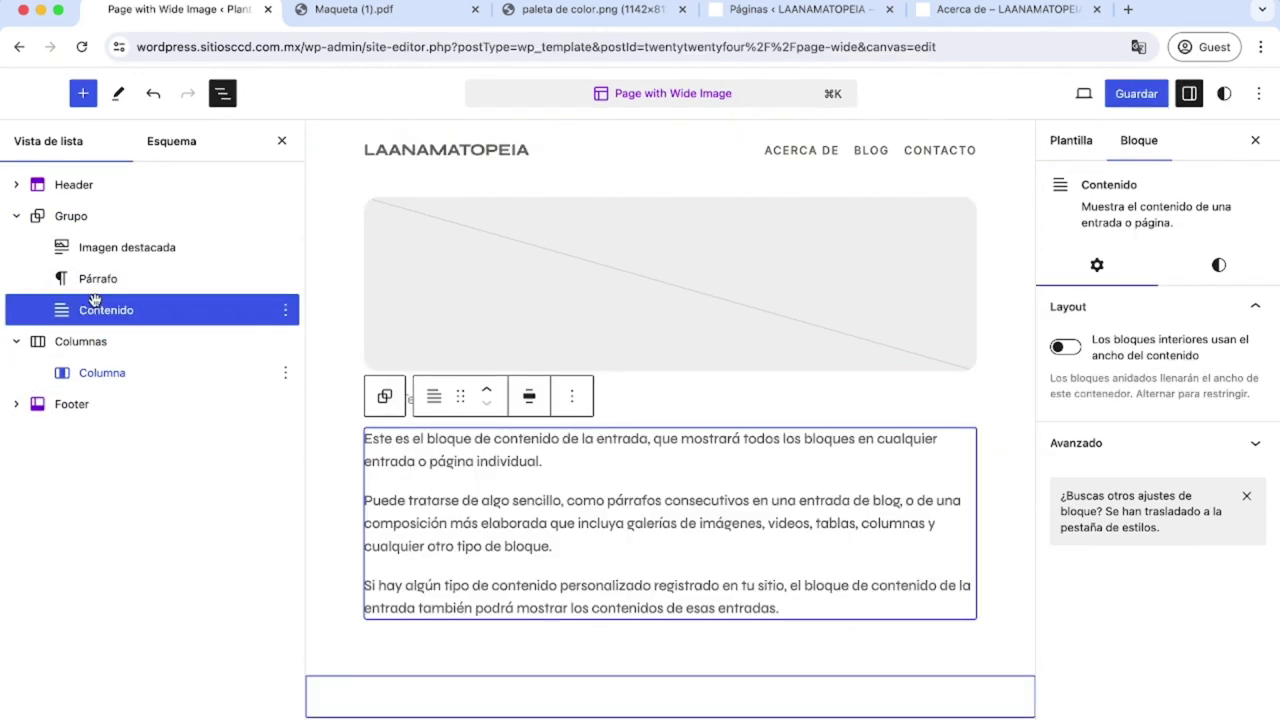
pyautogui.click(101, 344)
pyautogui.click(285, 341)
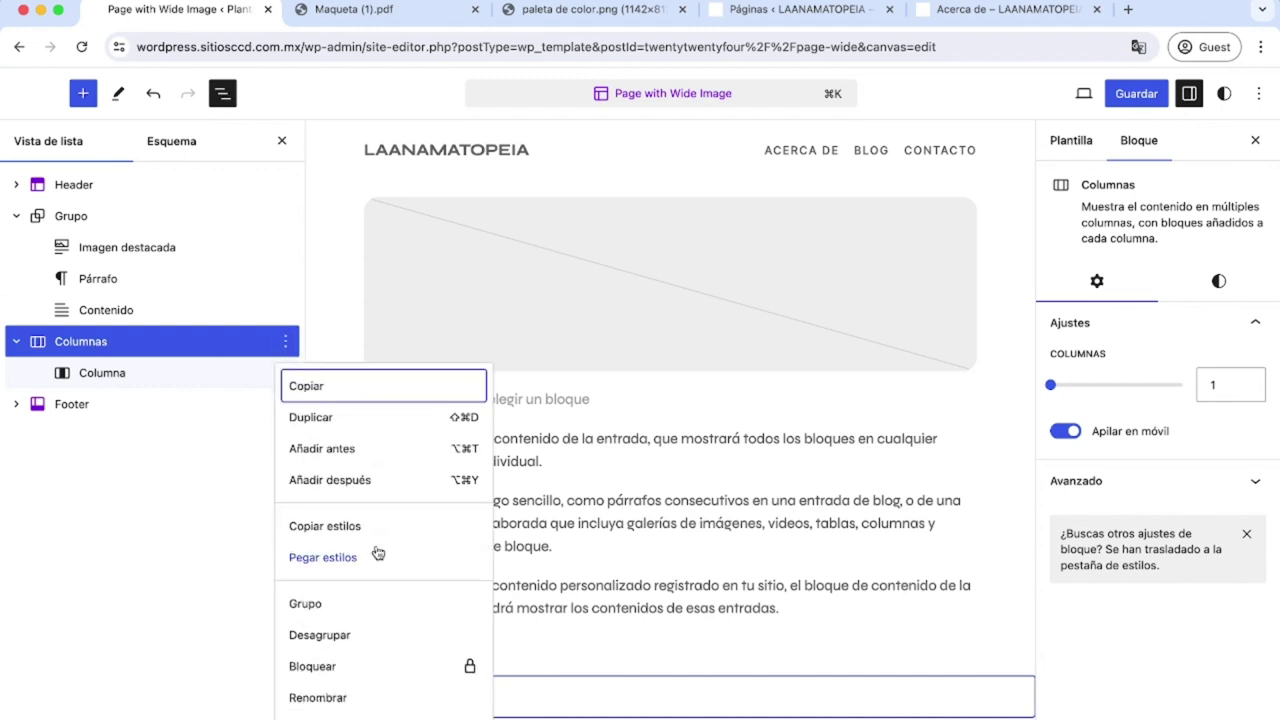
pyautogui.scroll(-1, 378, 553)
pyautogui.hotkey('ctrl', 'alt', 'z')
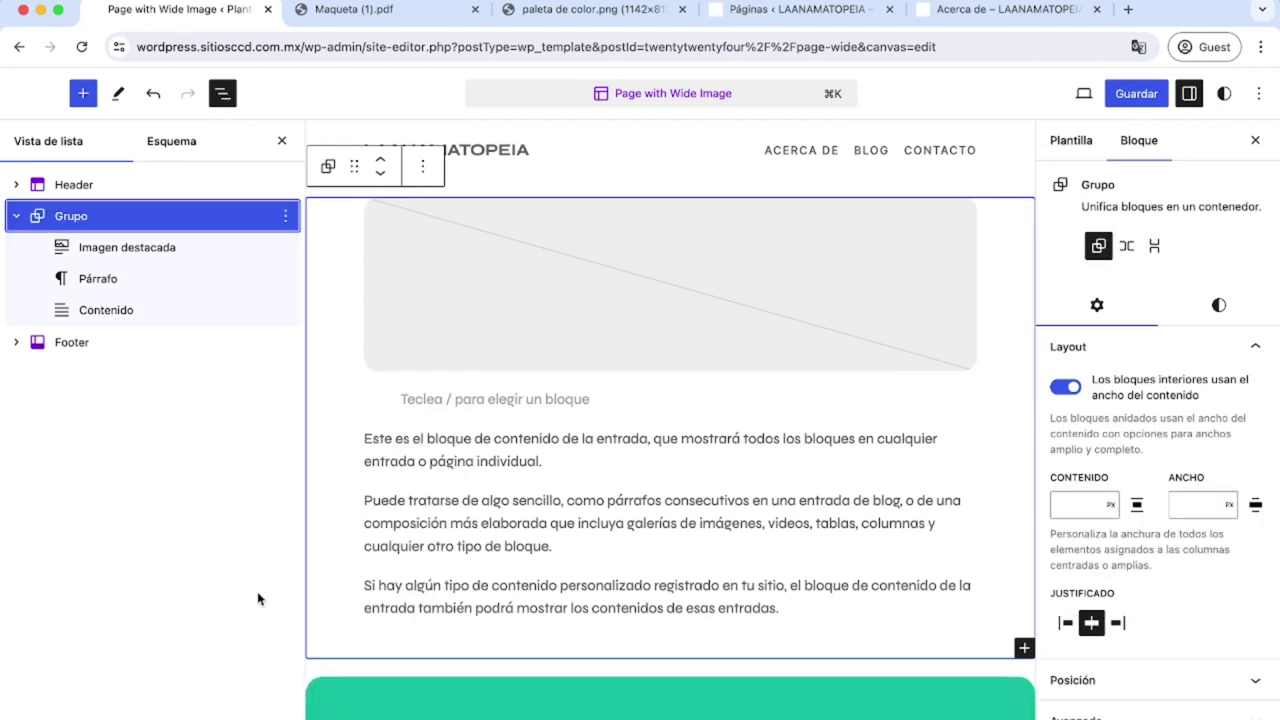
# Set the post content to the standard 620px width and save the template.
pyautogui.click(109, 310)
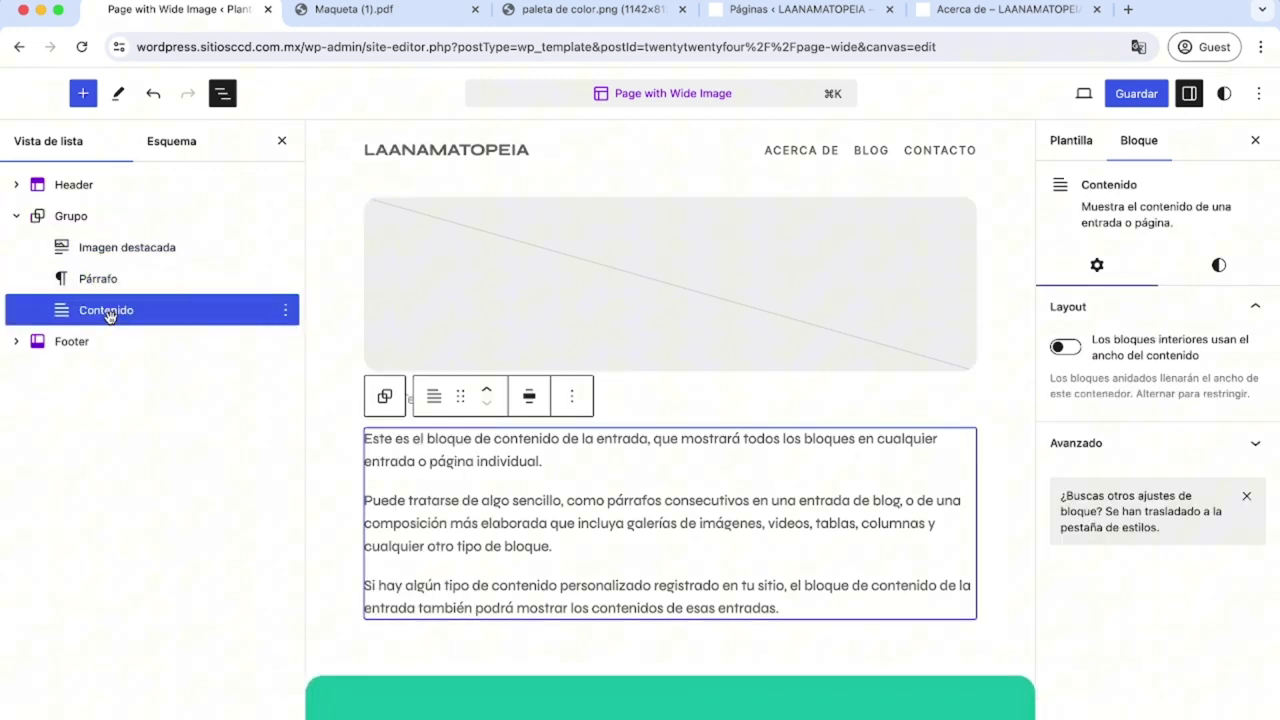
pyautogui.click(529, 396)
pyautogui.click(590, 458)
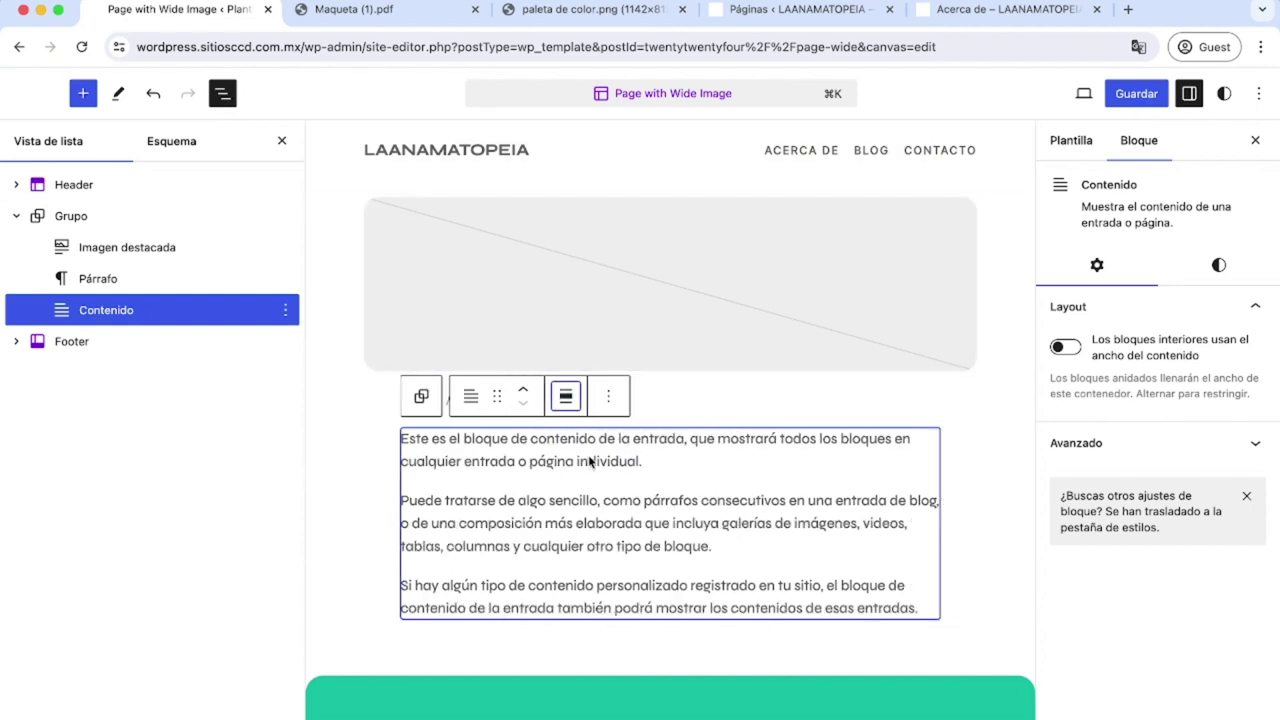
pyautogui.click(566, 396)
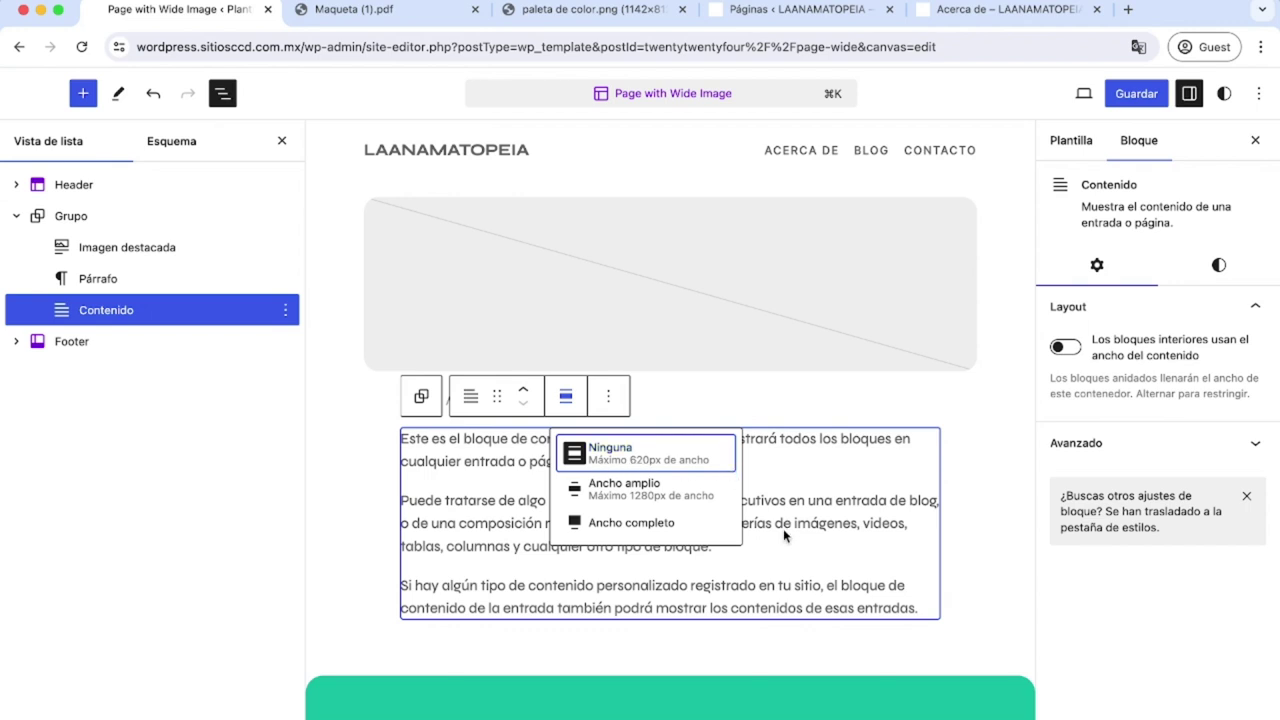
pyautogui.click(608, 449)
pyautogui.click(1150, 95)
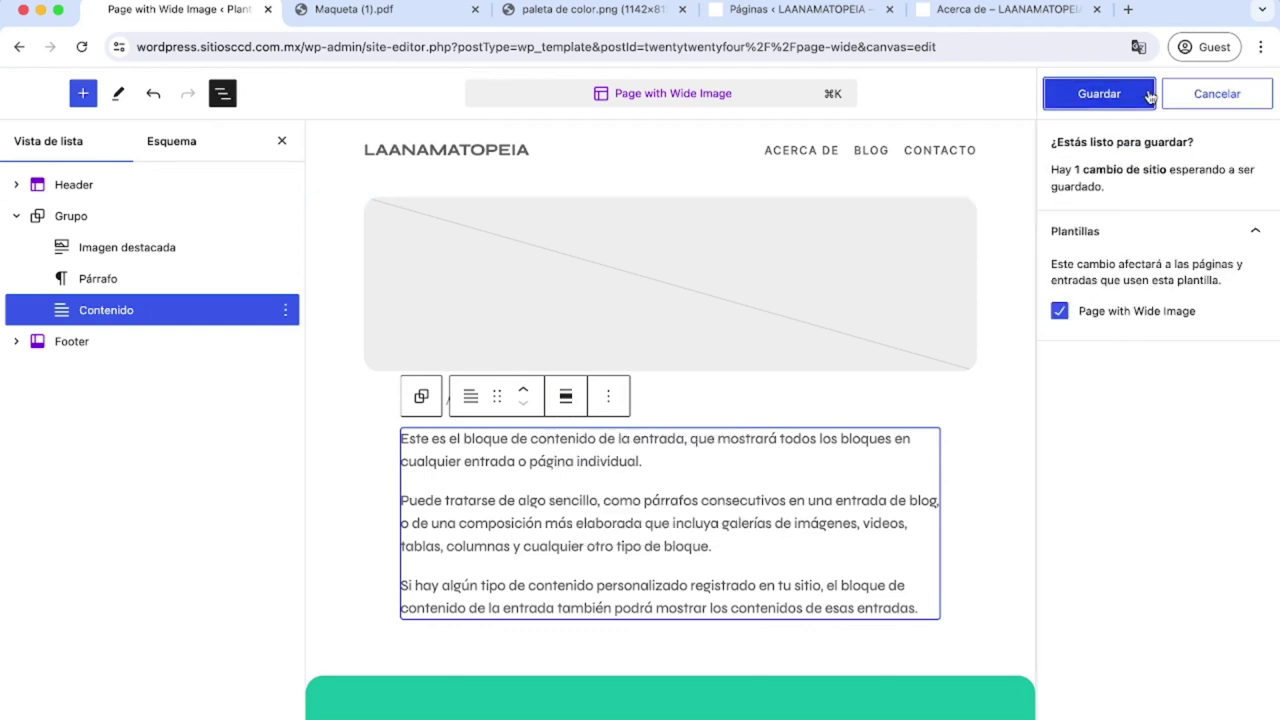
pyautogui.click(1149, 94)
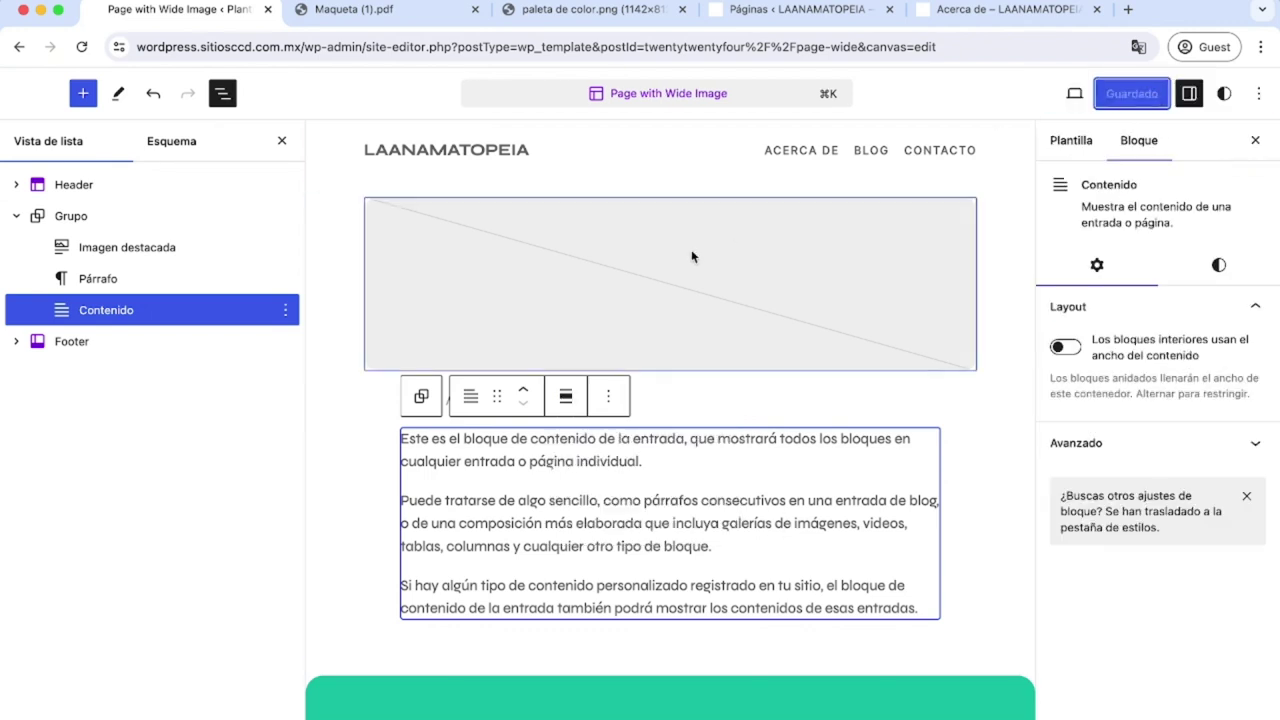
# Leave the template editor and return to the Páginas list.
pyautogui.click(647, 277)
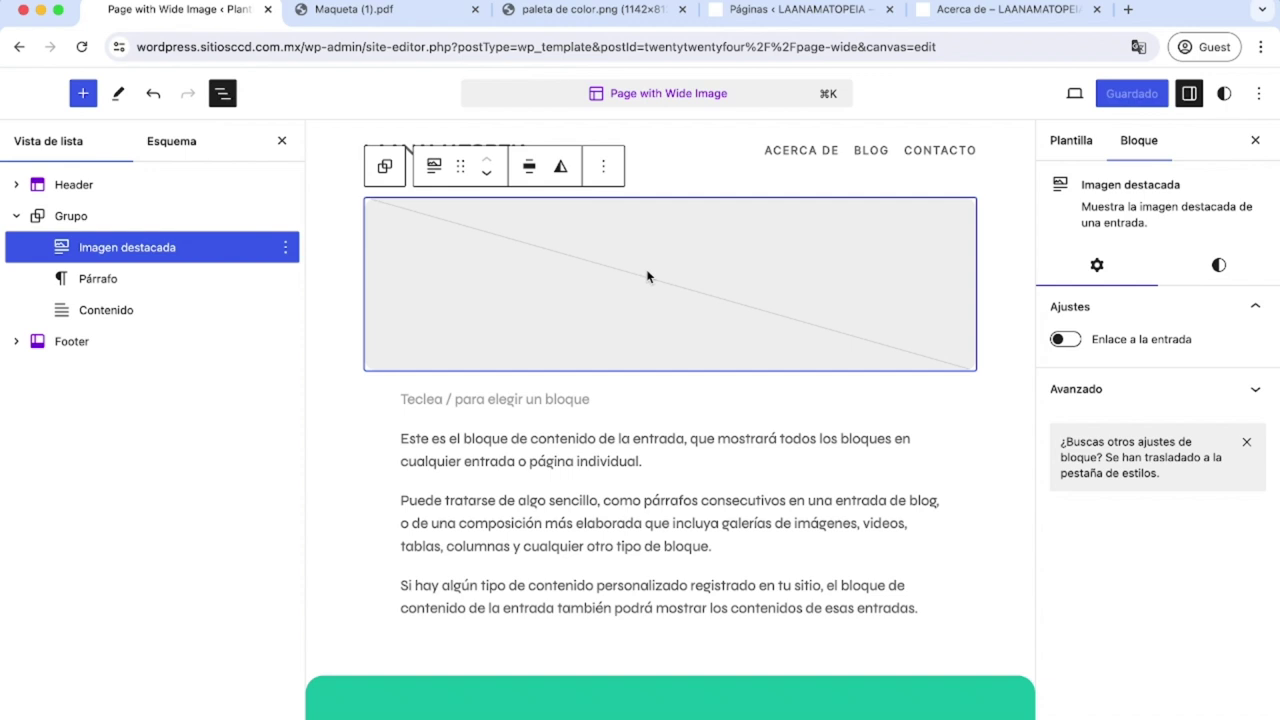
pyautogui.click(29, 96)
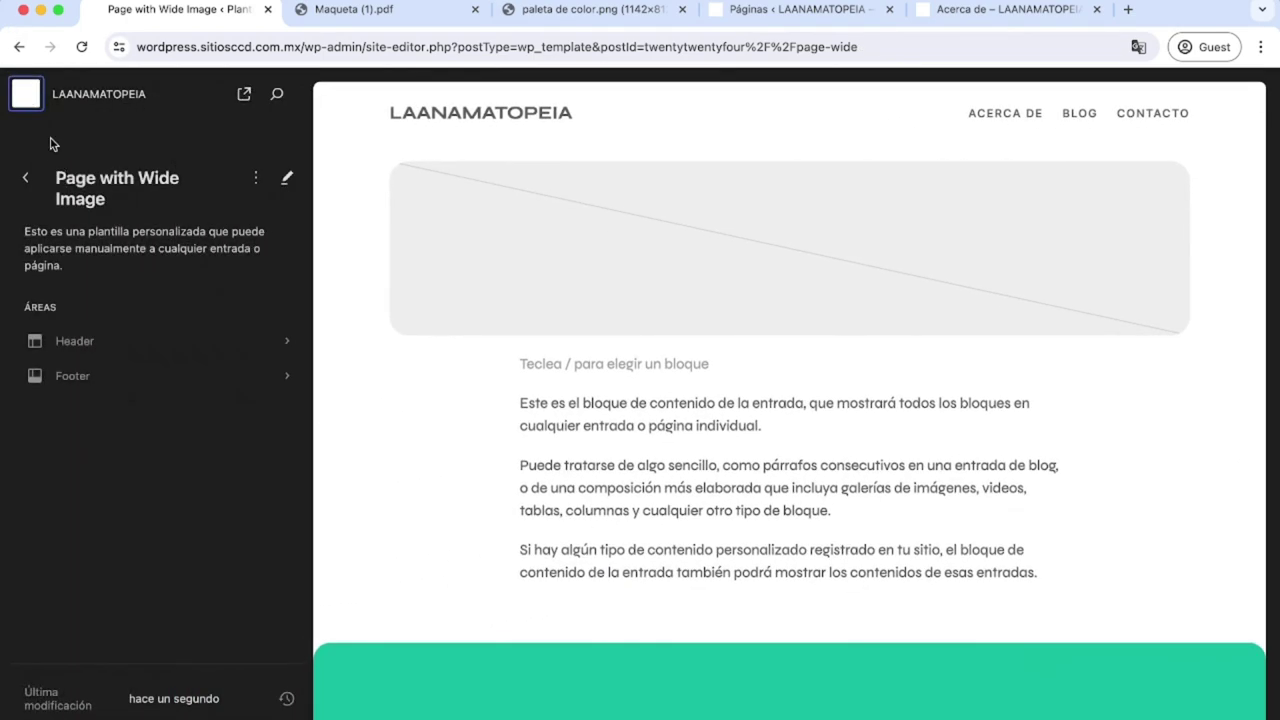
pyautogui.click(29, 96)
pyautogui.click(77, 286)
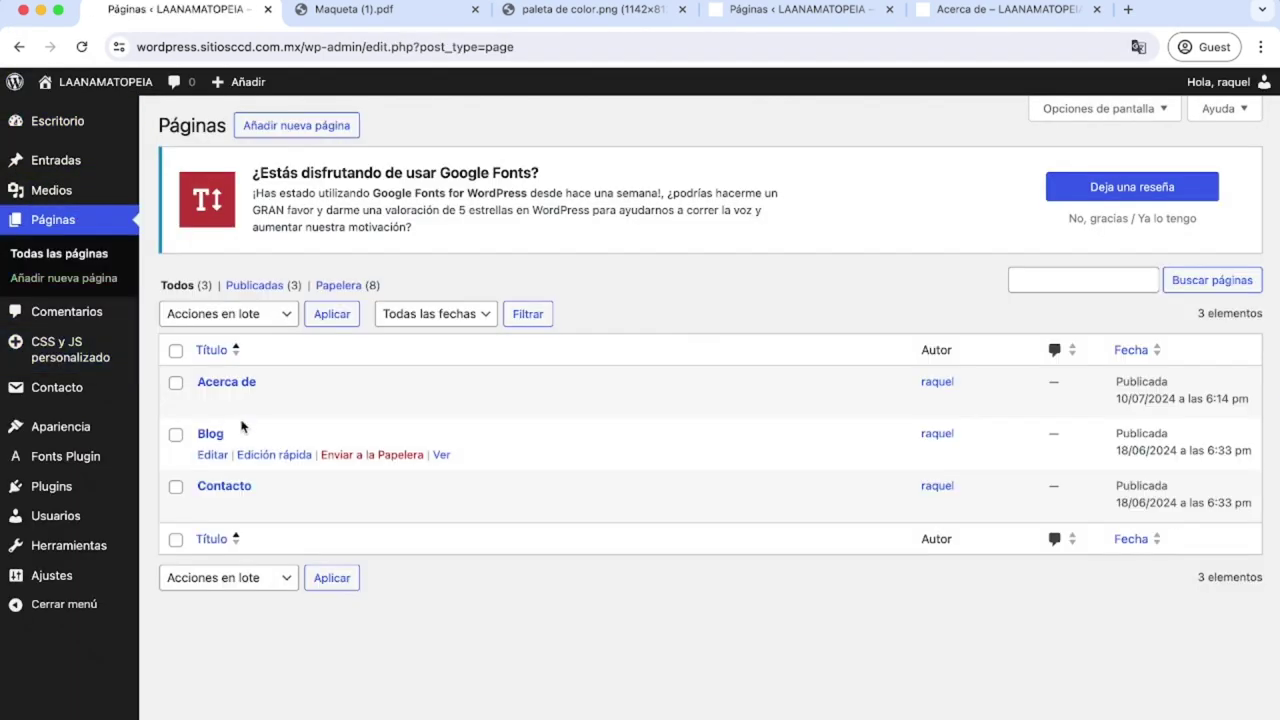
# Open Acerca de from Pages and select its title text.
pyautogui.click(224, 385)
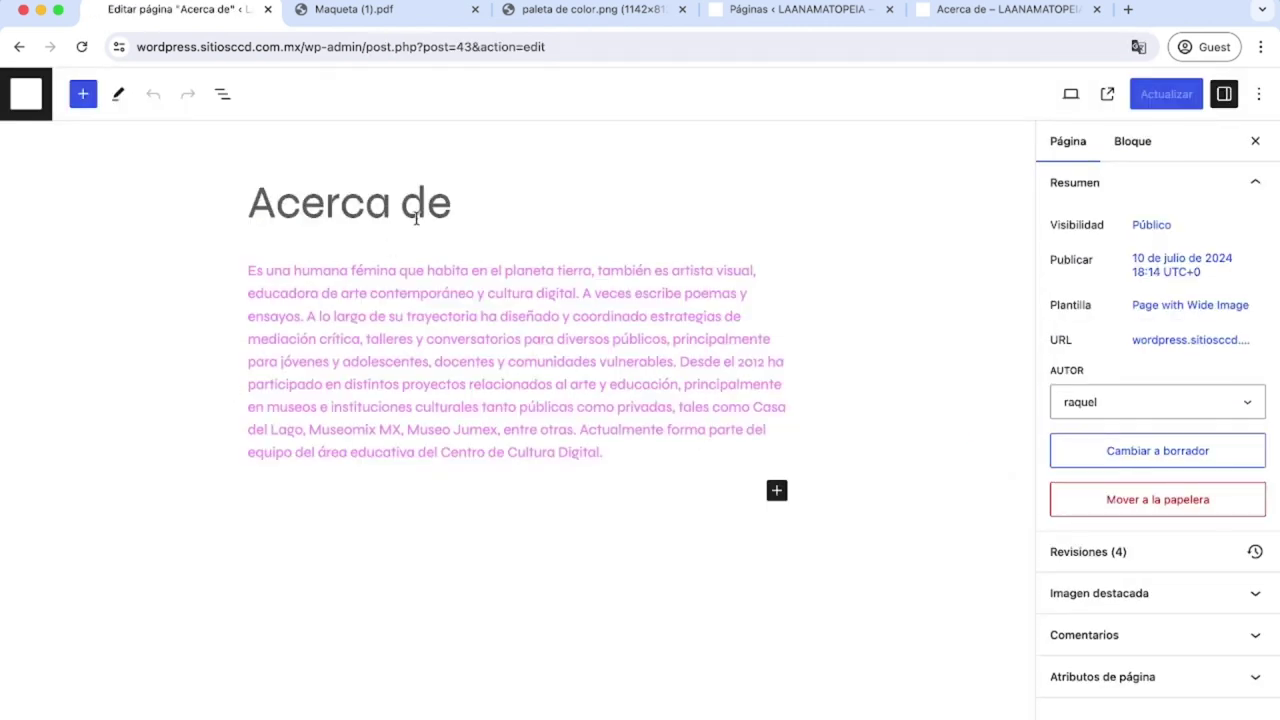
pyautogui.click(451, 207)
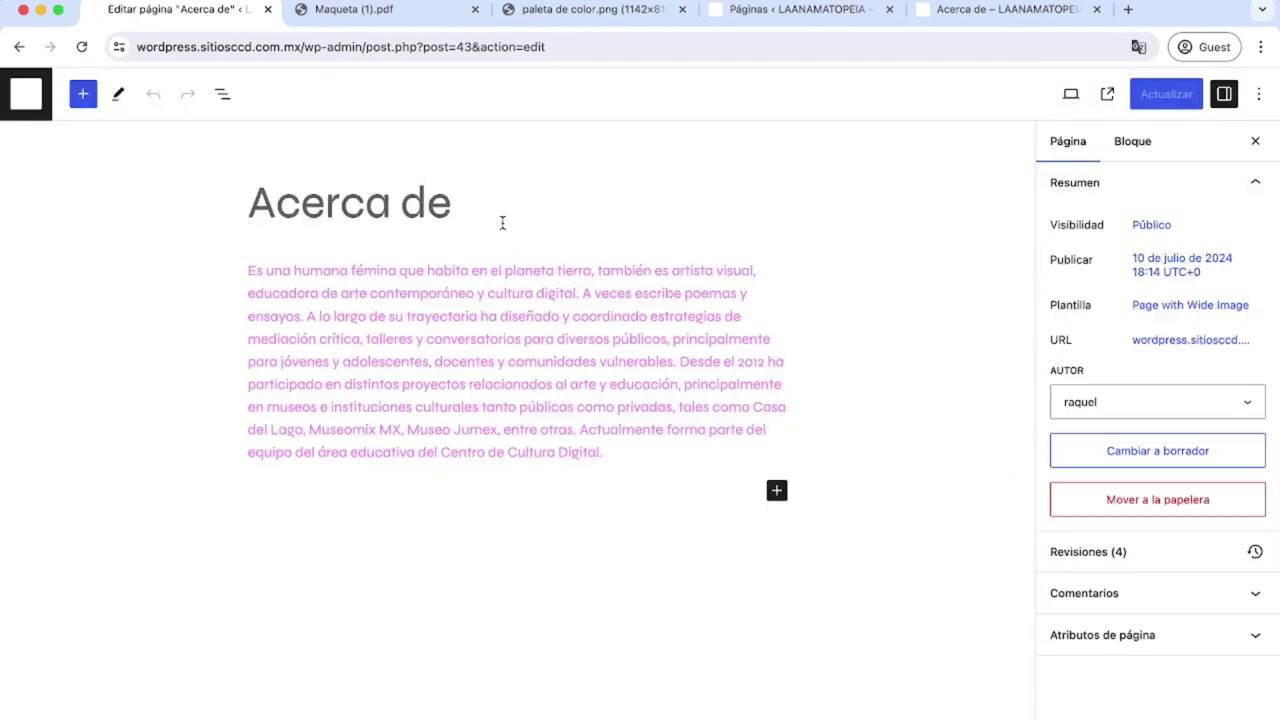
pyautogui.moveTo(462, 209); pyautogui.dragTo(255, 204)
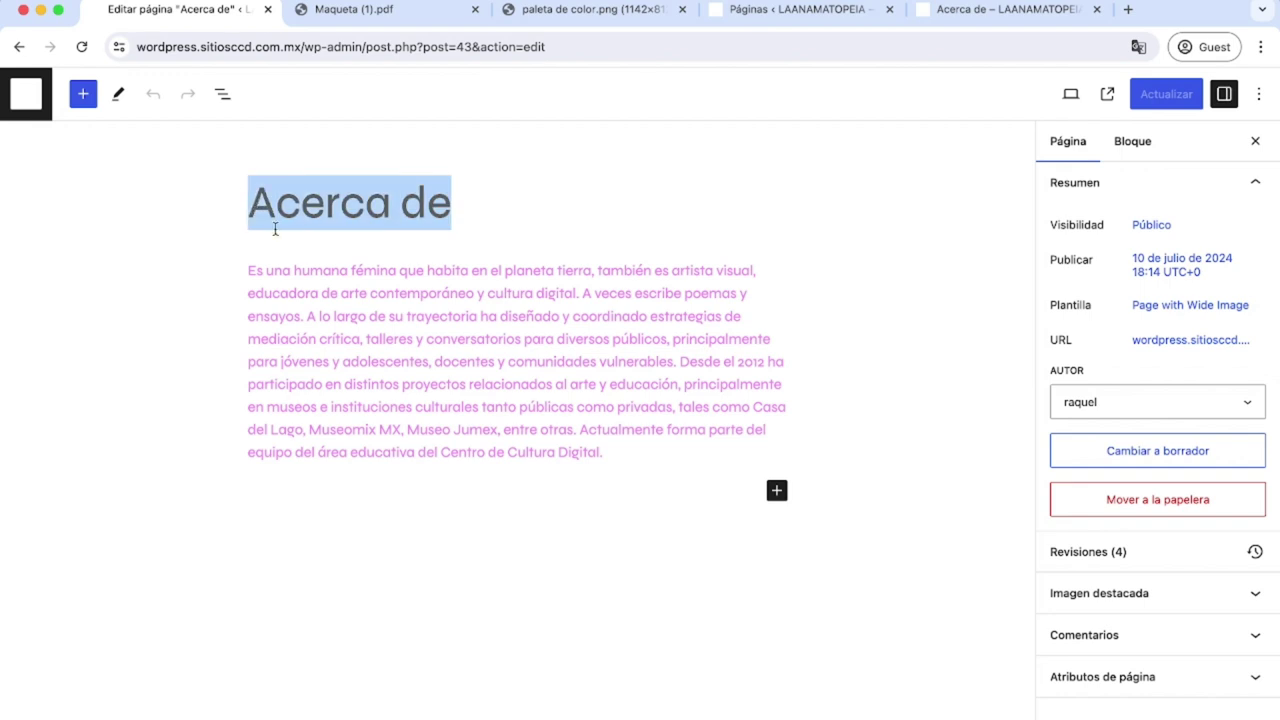
pyautogui.click(350, 272)
# Inspect the featured image block in the Page with Wide Image template without changing it.
pyautogui.click(1171, 308)
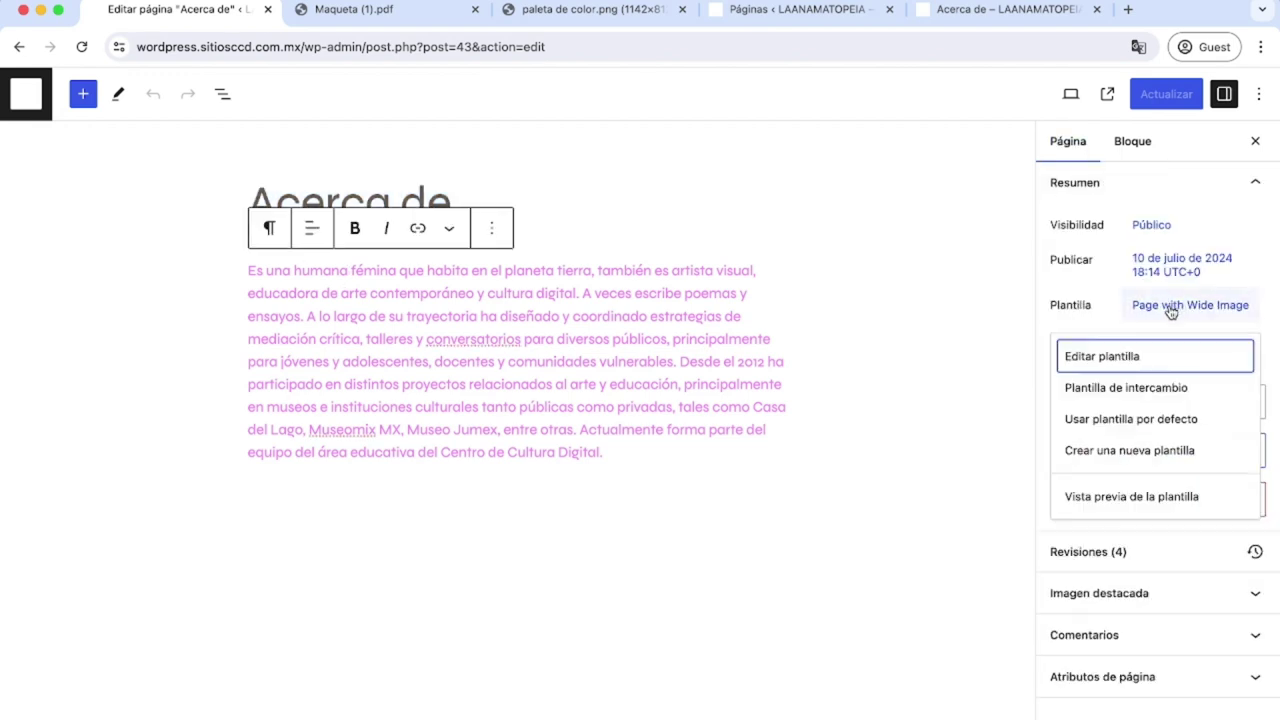
pyautogui.click(1112, 358)
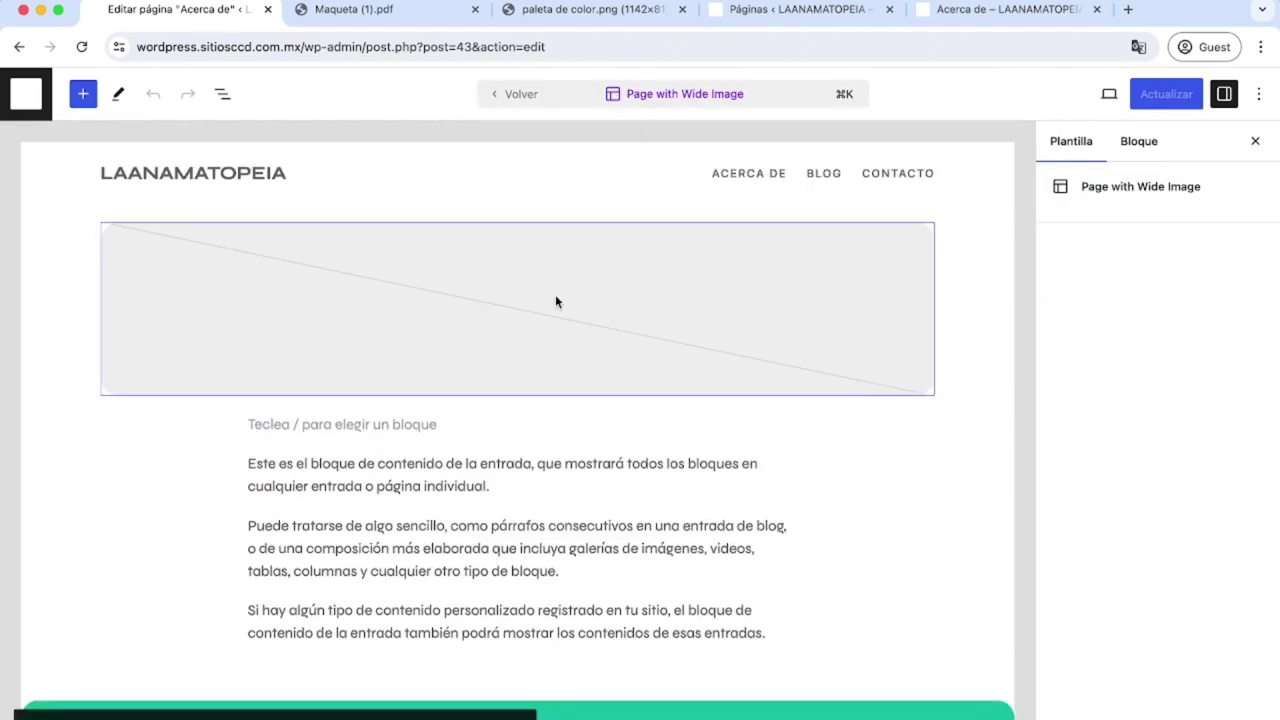
pyautogui.click(540, 302)
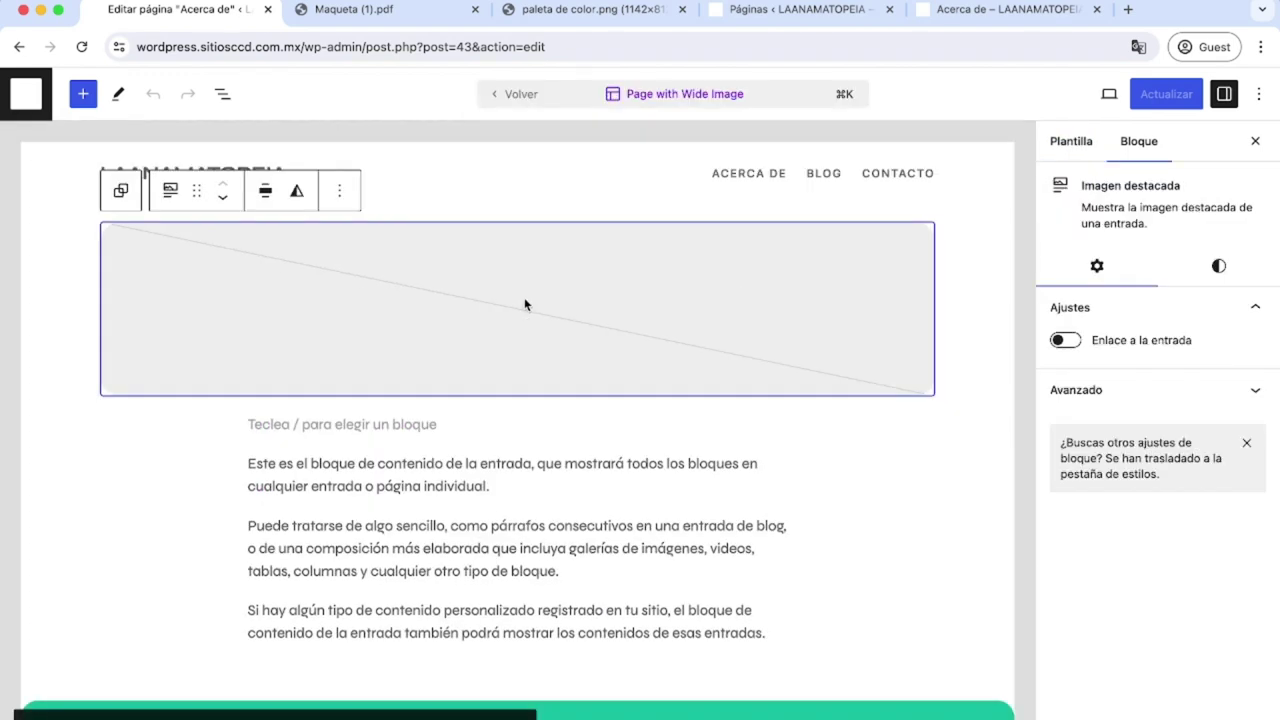
pyautogui.click(168, 190)
pyautogui.click(168, 191)
# Reopen Acerca de from Pages and expand its Imagen destacada panel.
pyautogui.click(30, 105)
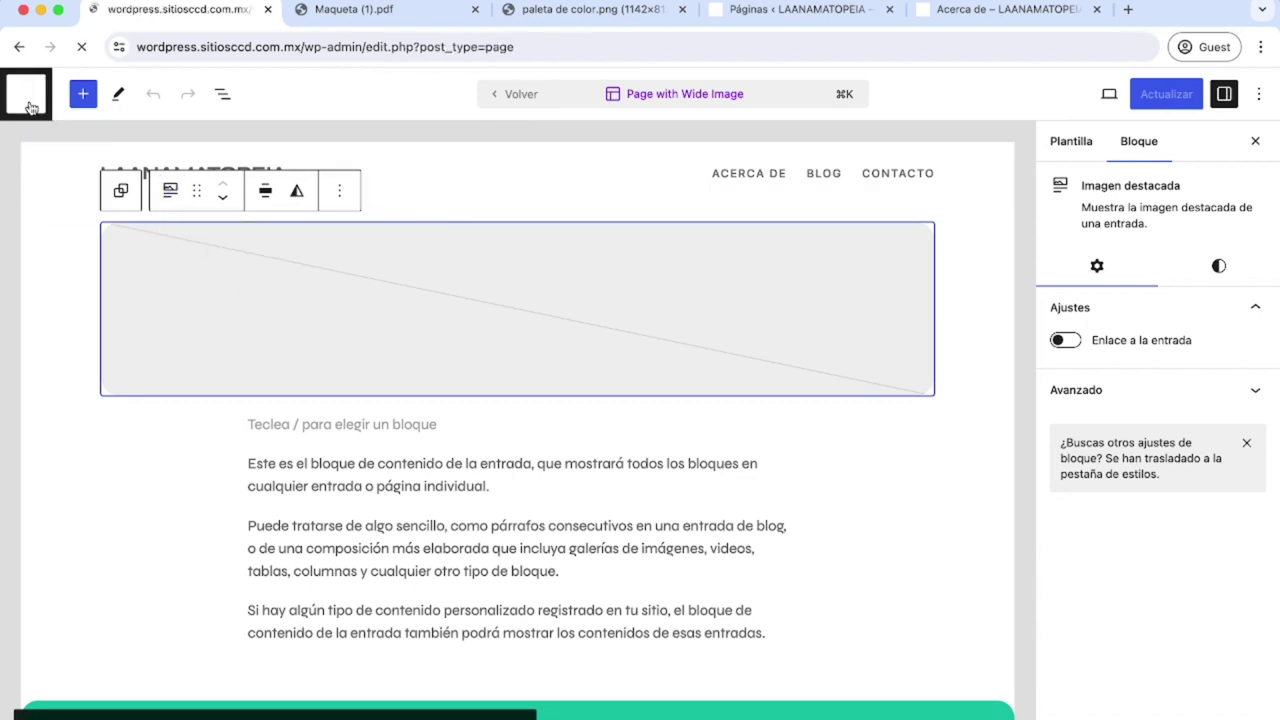
pyautogui.click(227, 381)
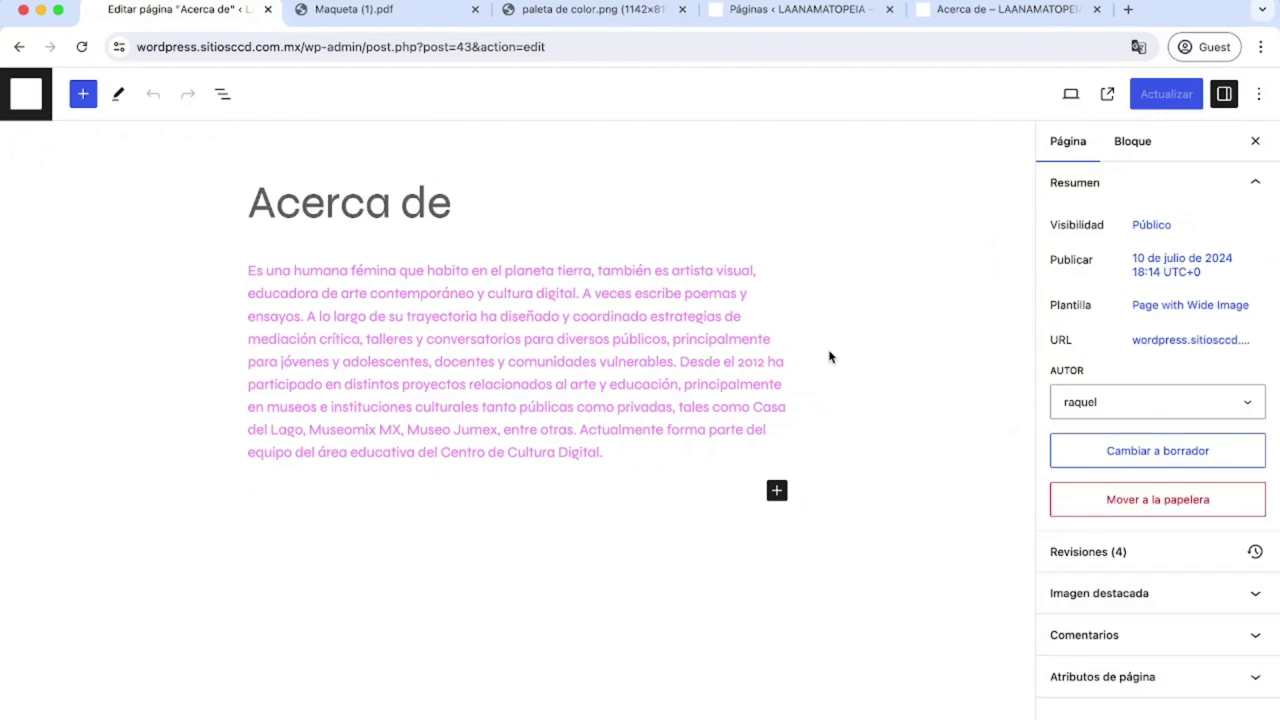
pyautogui.click(1138, 595)
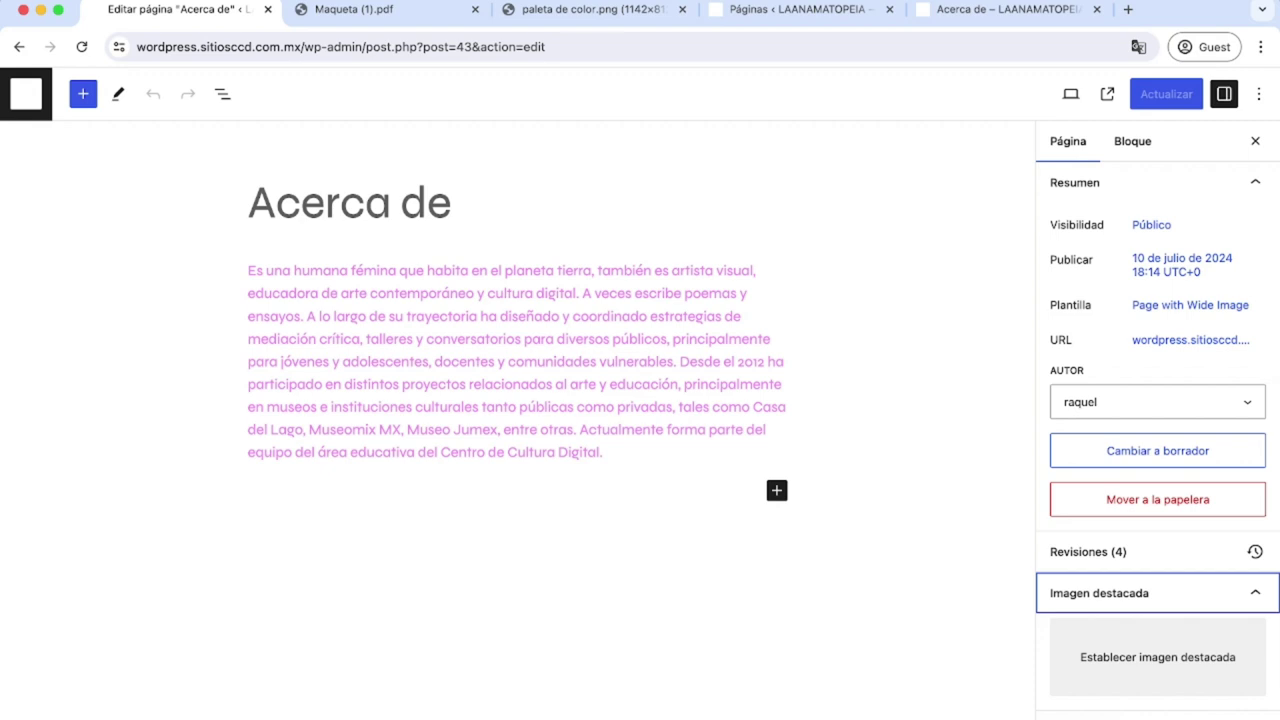
# Upload the shadow photo Mask Group 4.png and set it as the featured image.
pyautogui.click(1141, 662)
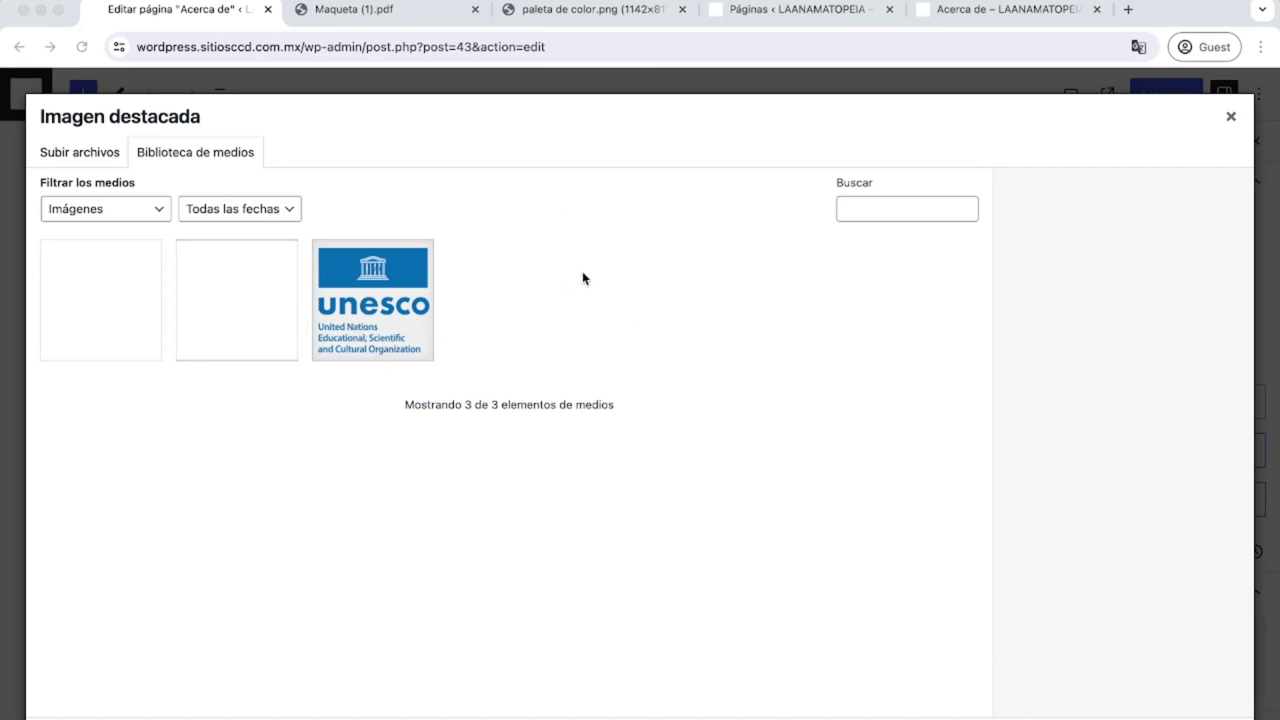
pyautogui.moveTo(577, 294); pyautogui.dragTo(234, 385)
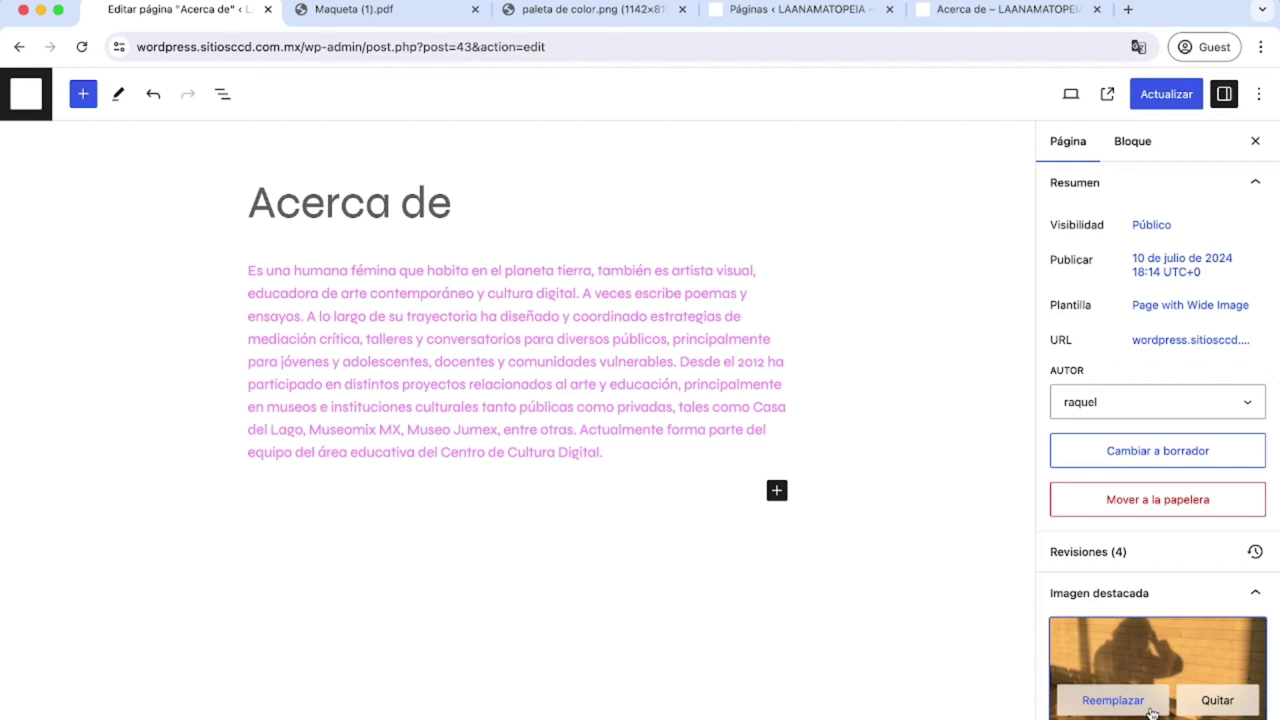
pyautogui.scroll(-1, 1133, 656)
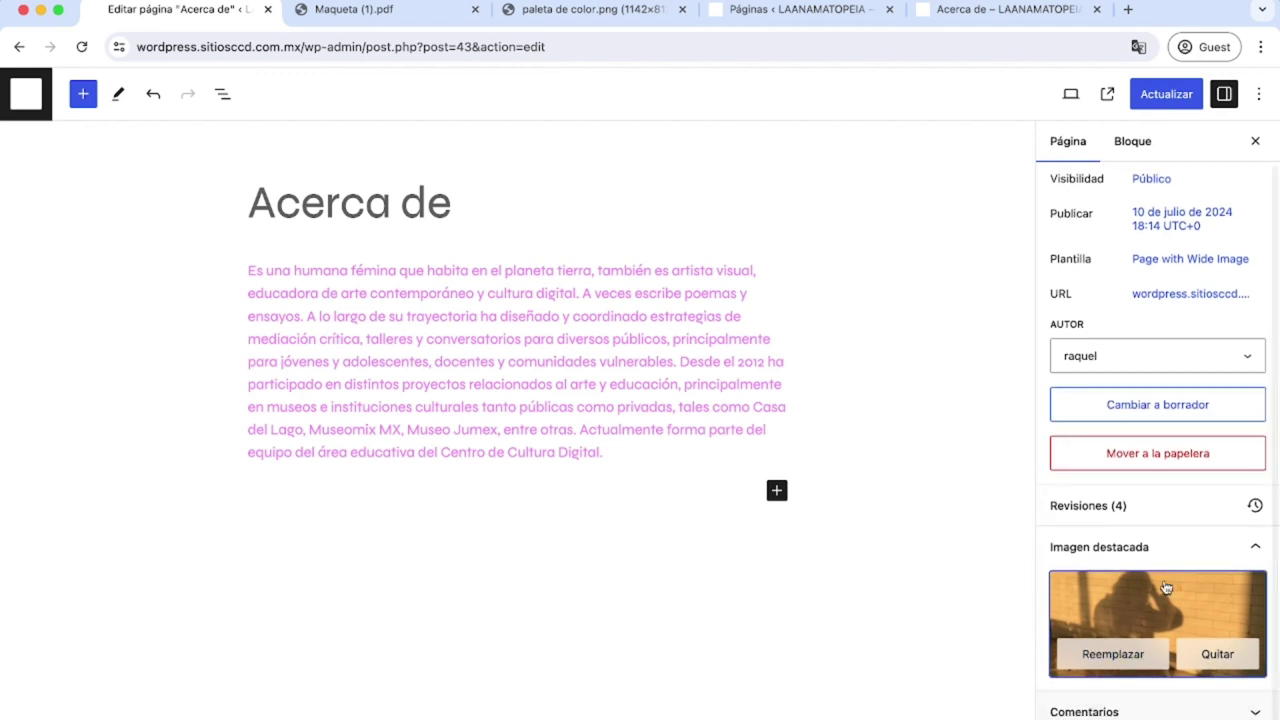
# Update the Acerca de page and reload the live page to see the image.
pyautogui.click(1163, 93)
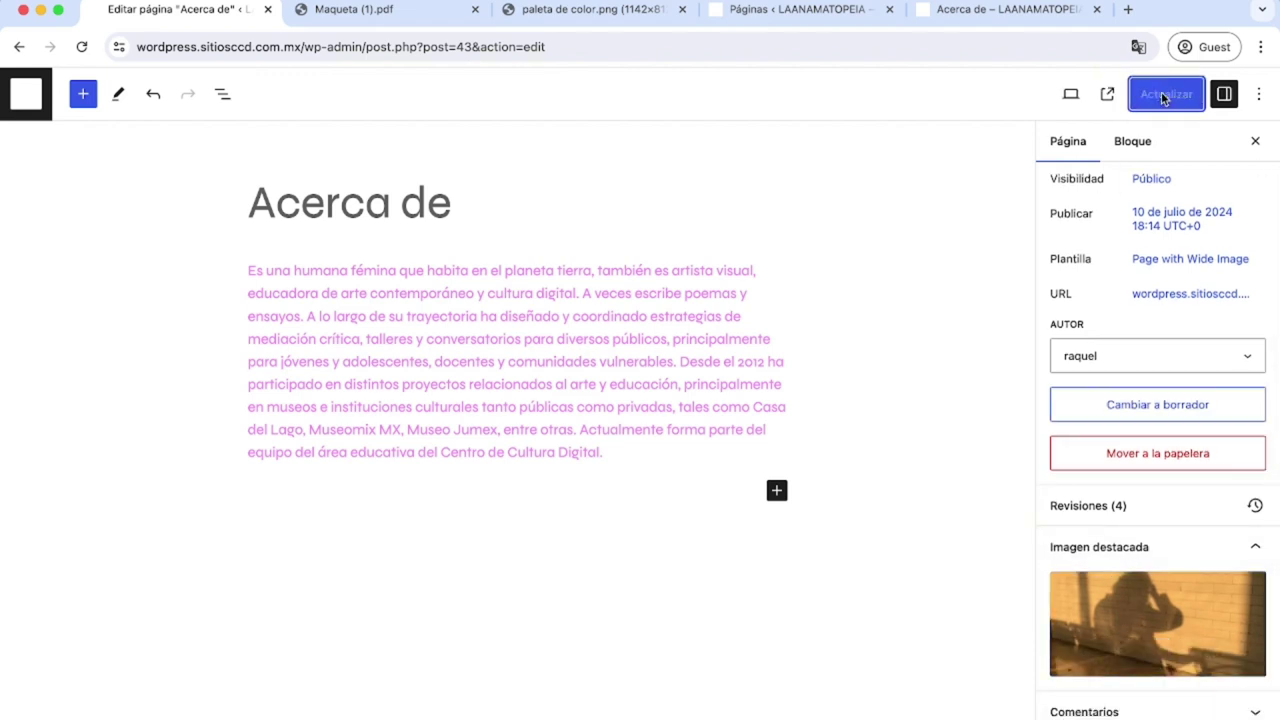
pyautogui.click(940, 14)
pyautogui.press('super+r')
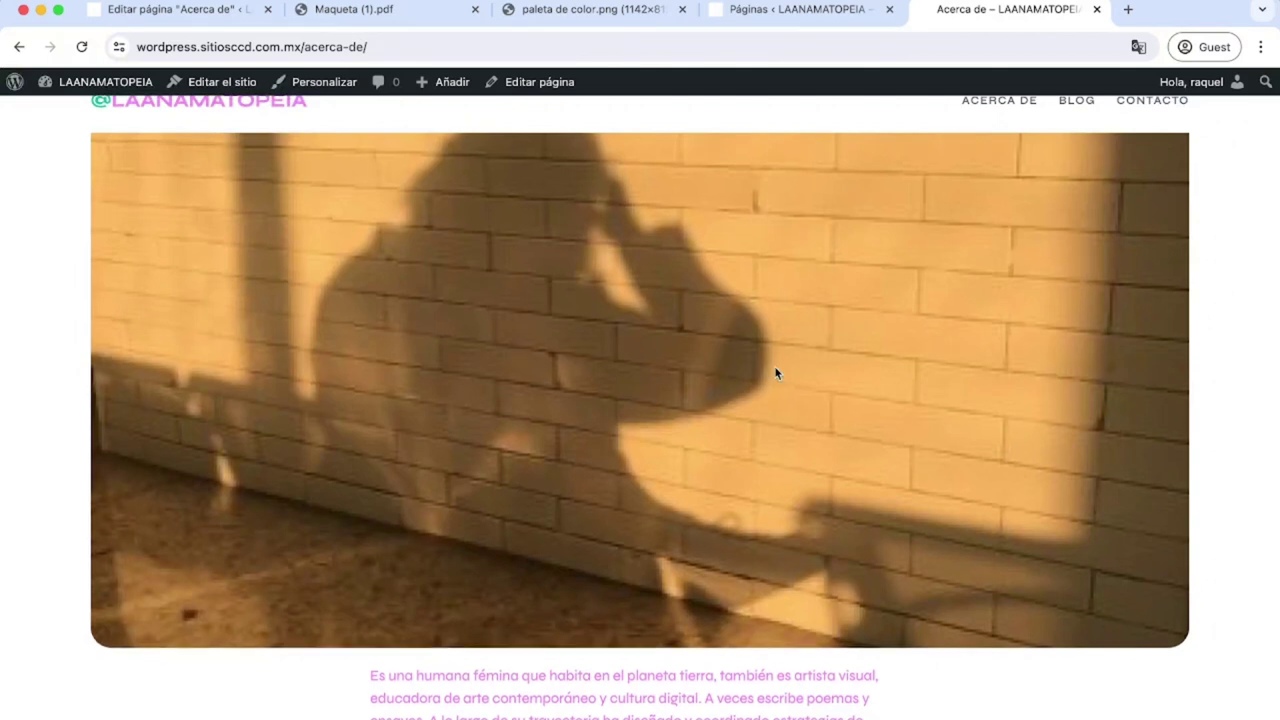
# Compare the live Acerca de page with the Maqueta PDF, then show the 'Page with Wide Image' options.
pyautogui.scroll(-3, 658, 289)
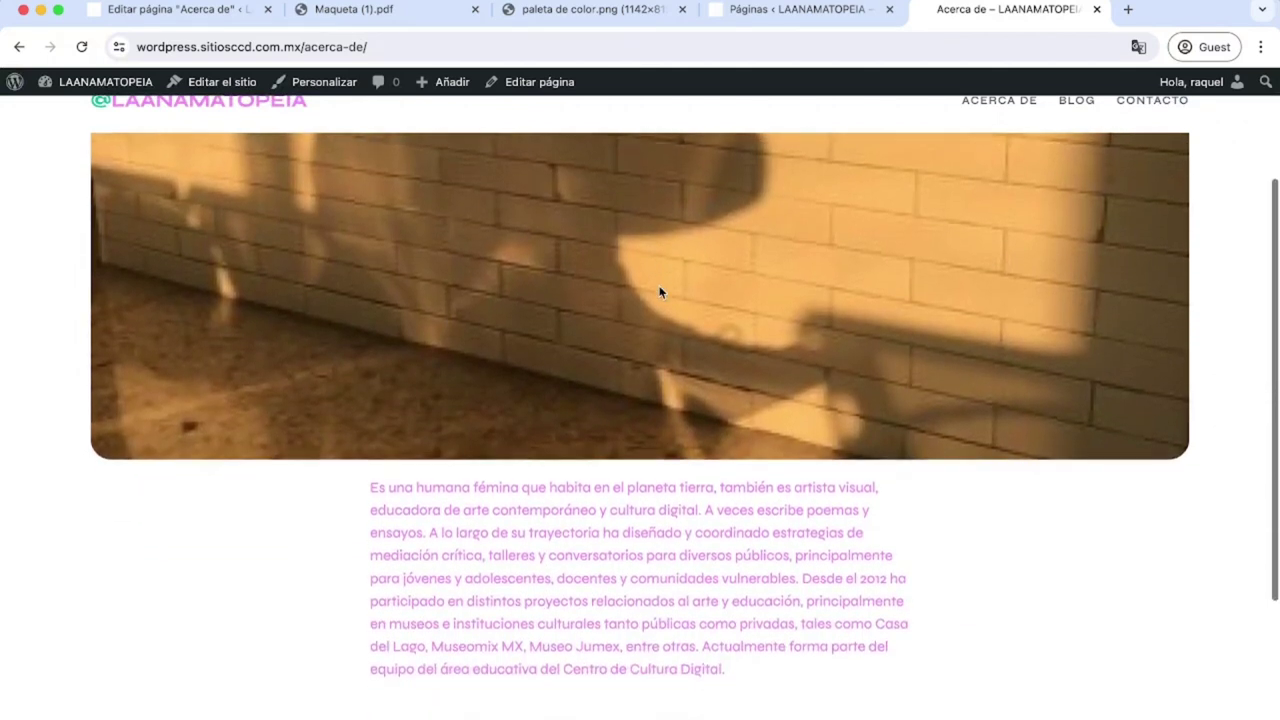
pyautogui.scroll(3, 658, 289)
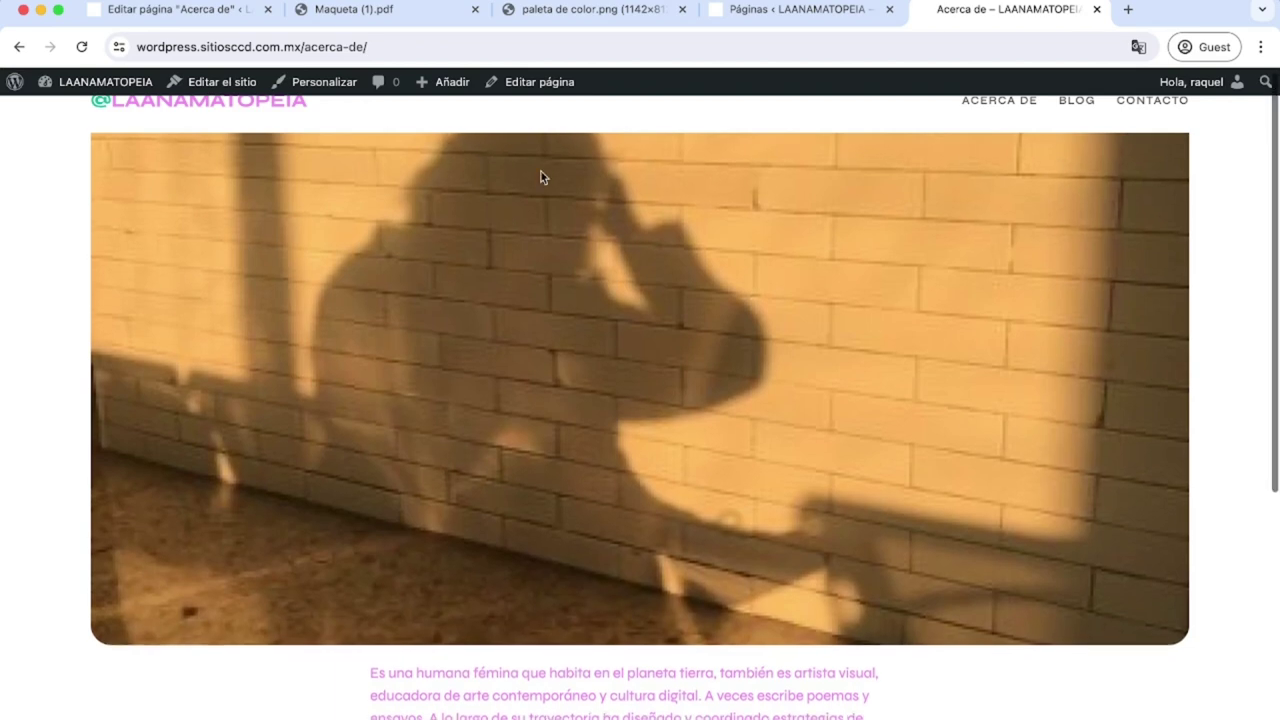
pyautogui.scroll(-3, 541, 177)
pyautogui.scroll(3, 541, 177)
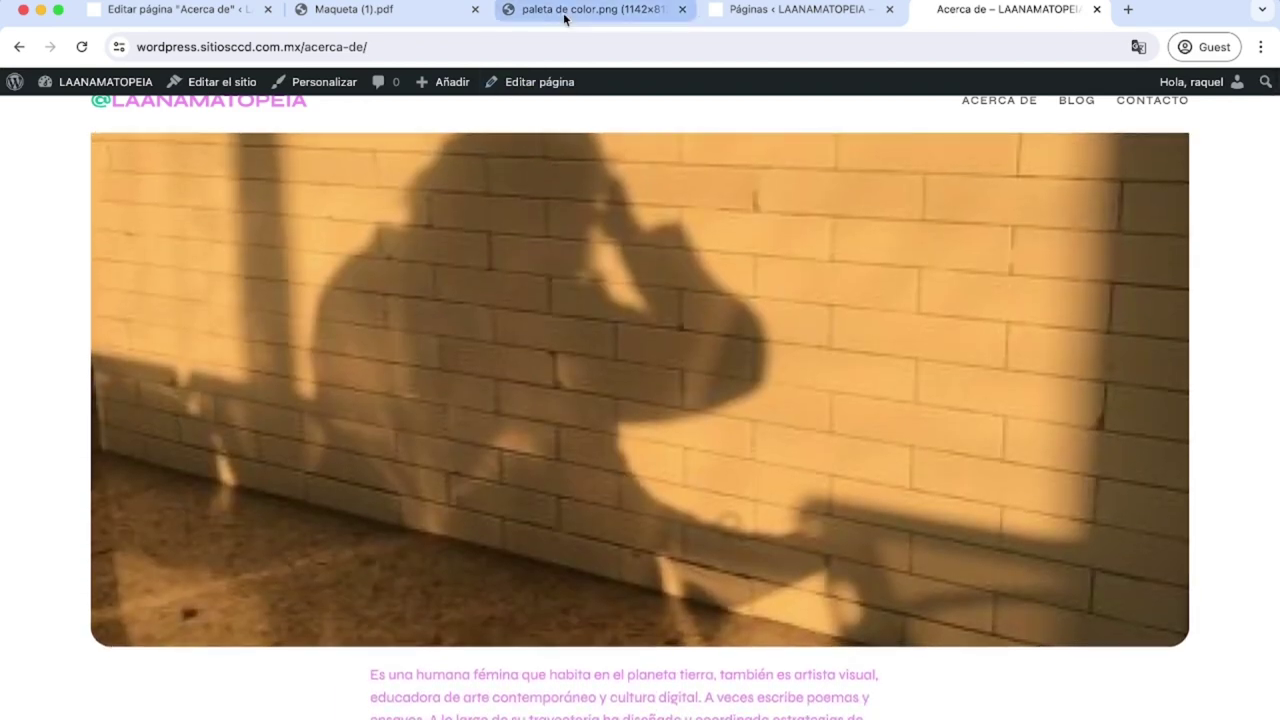
pyautogui.click(378, 12)
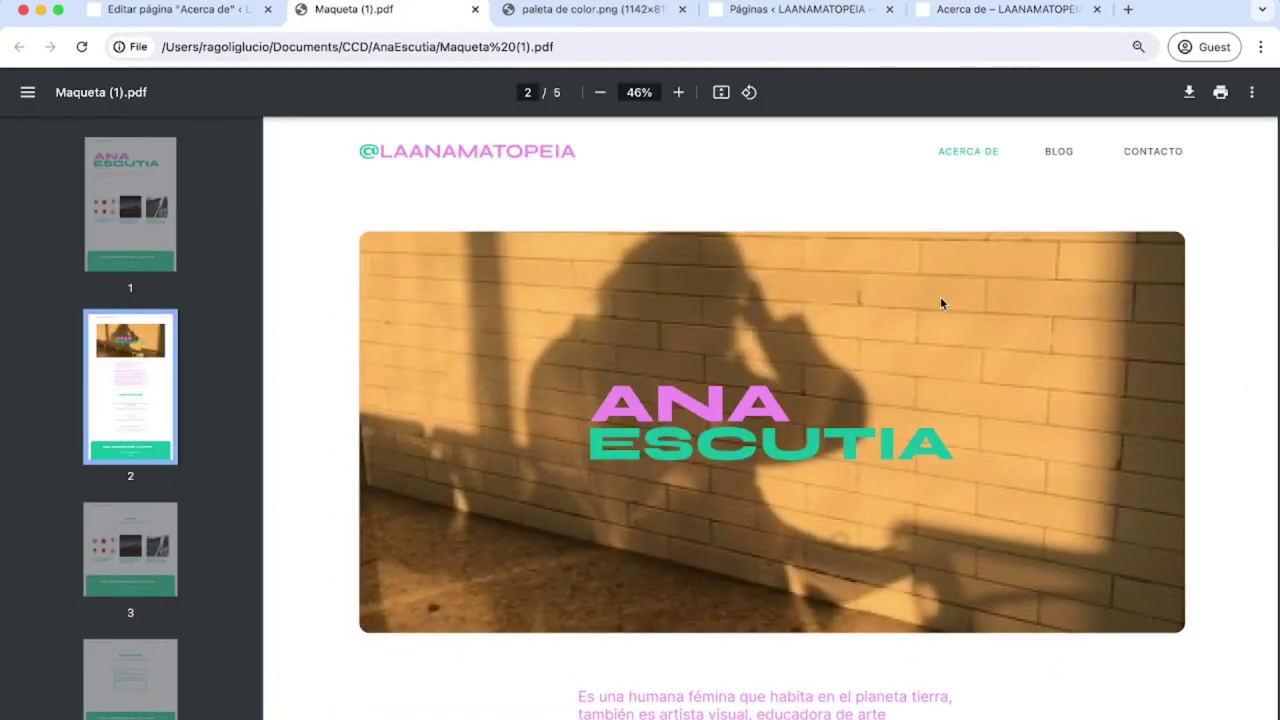
pyautogui.click(176, 13)
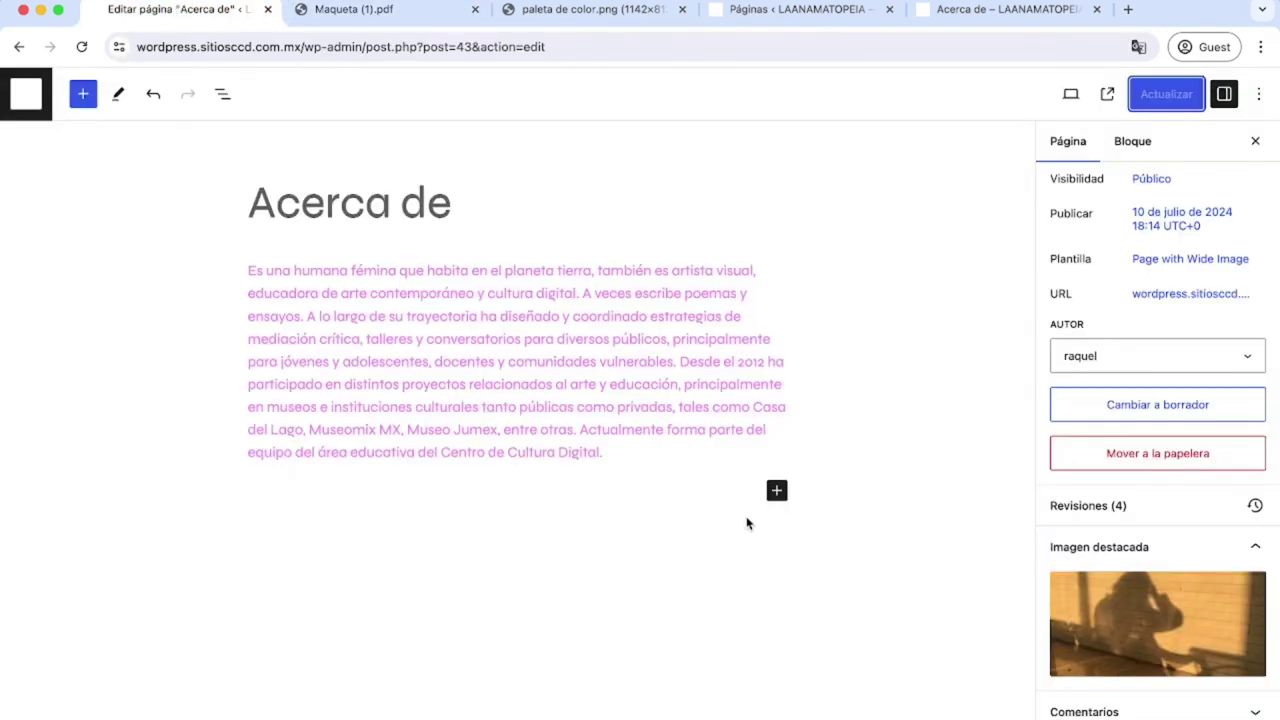
pyautogui.click(1144, 262)
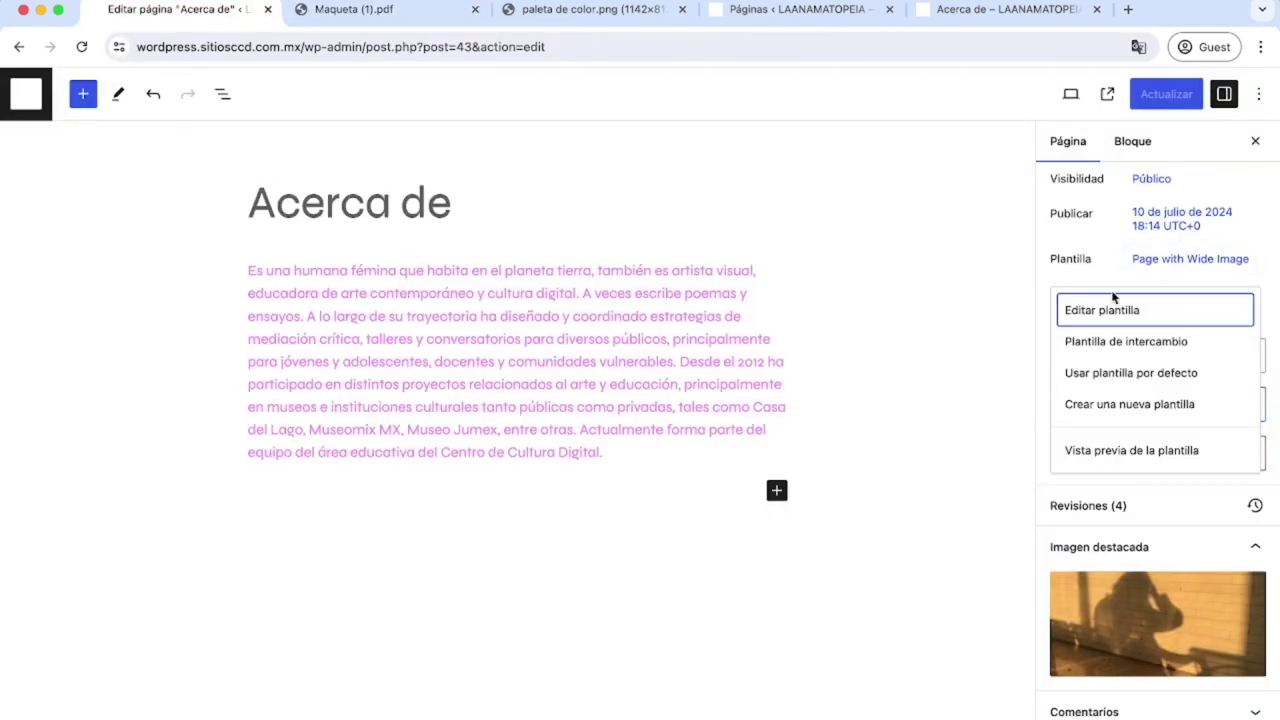
# Insert an Espaciador block above the featured image in the Page with Wide Image template.
pyautogui.click(1104, 311)
pyautogui.click(566, 275)
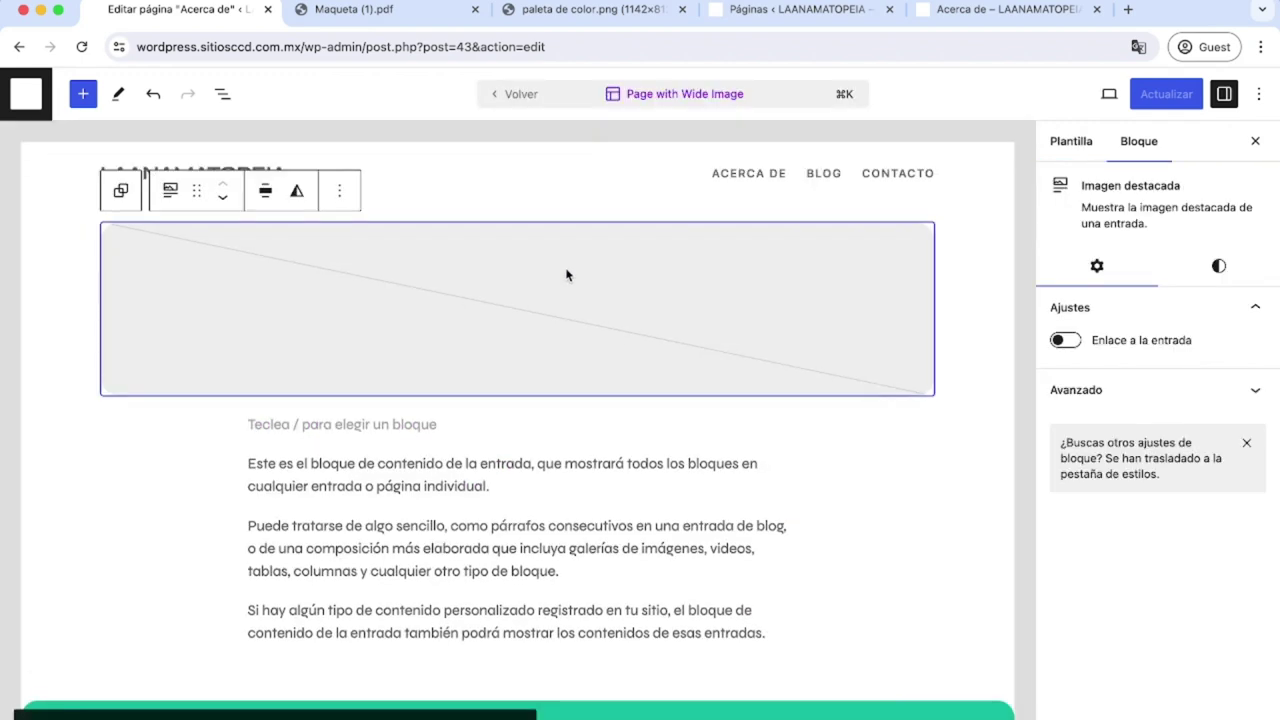
pyautogui.click(340, 195)
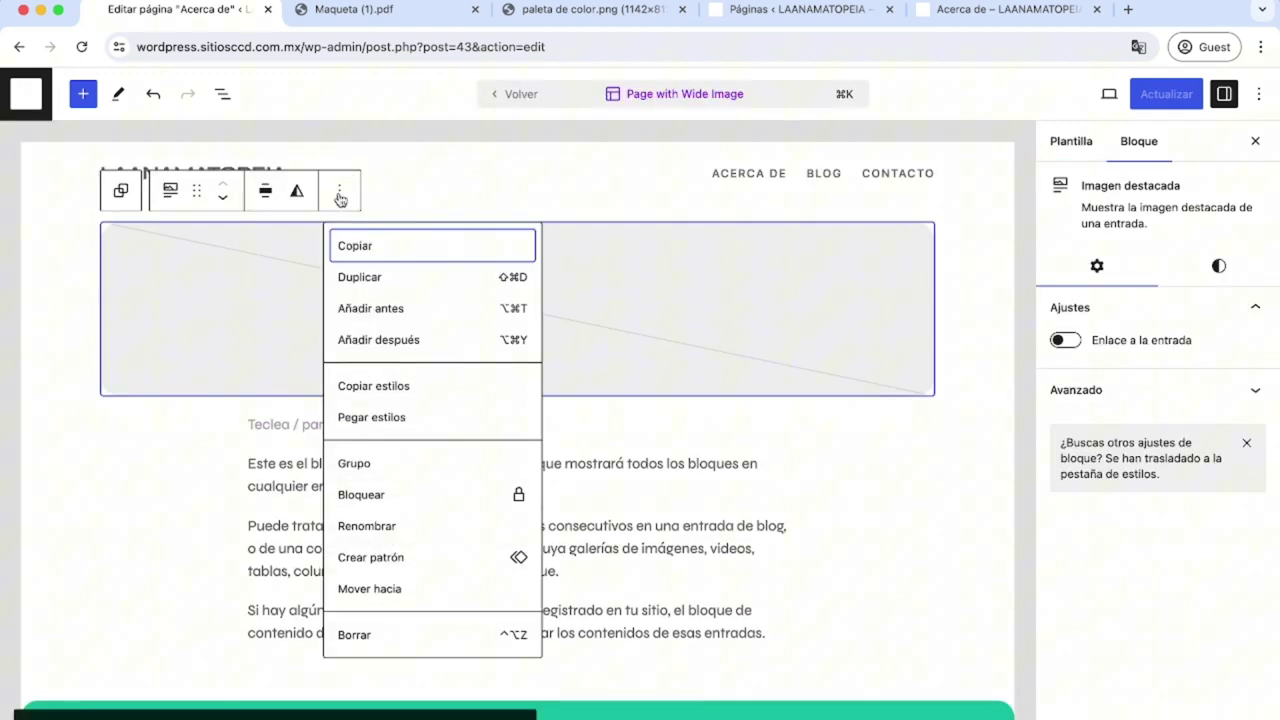
pyautogui.click(388, 312)
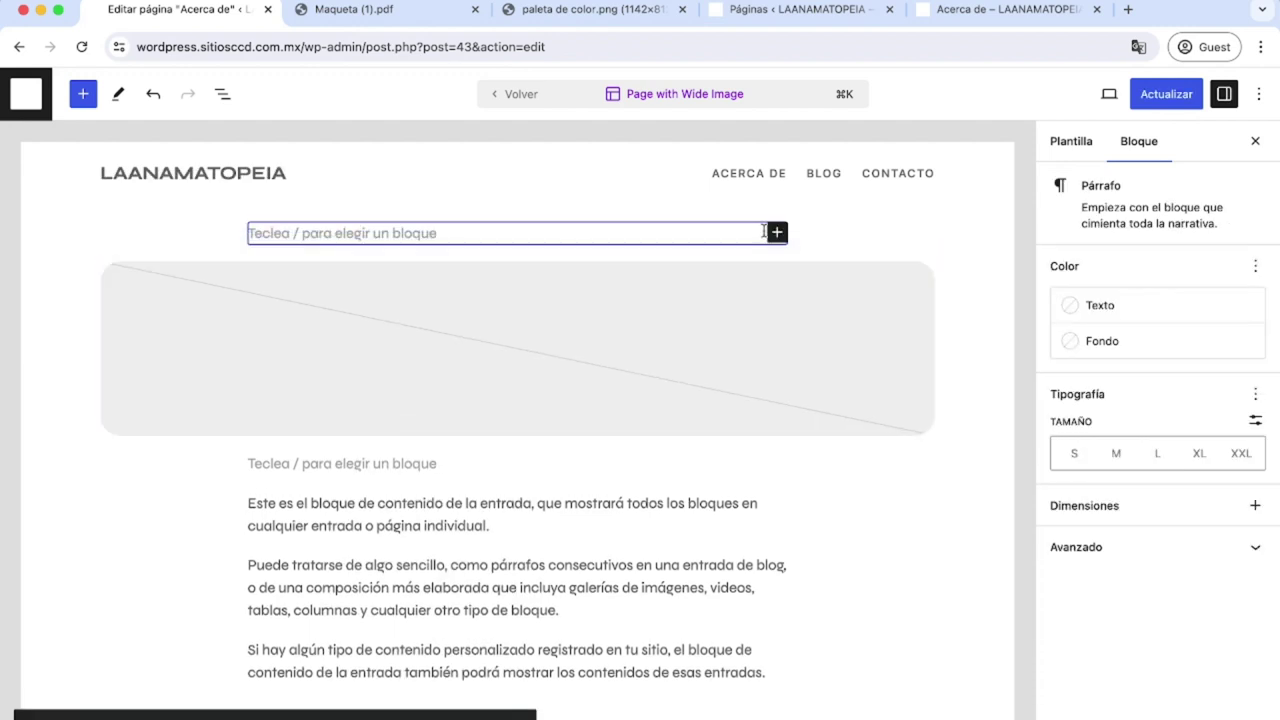
pyautogui.click(777, 234)
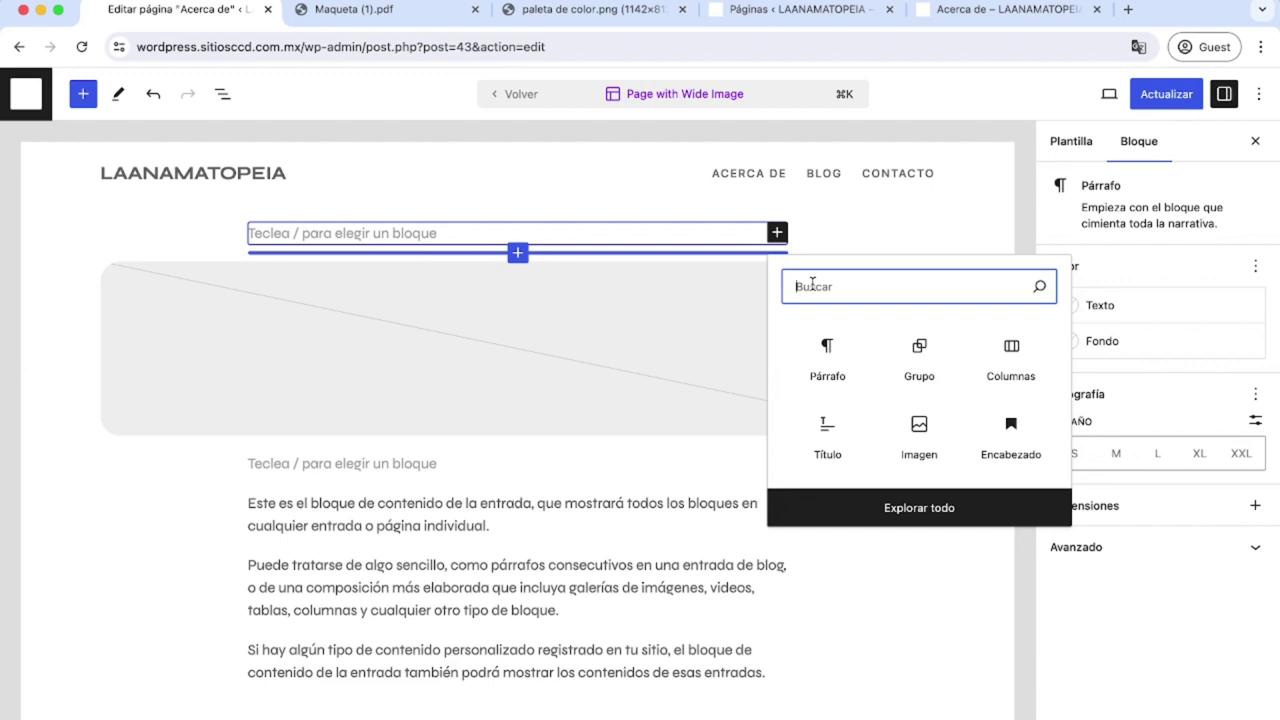
pyautogui.write('esp')
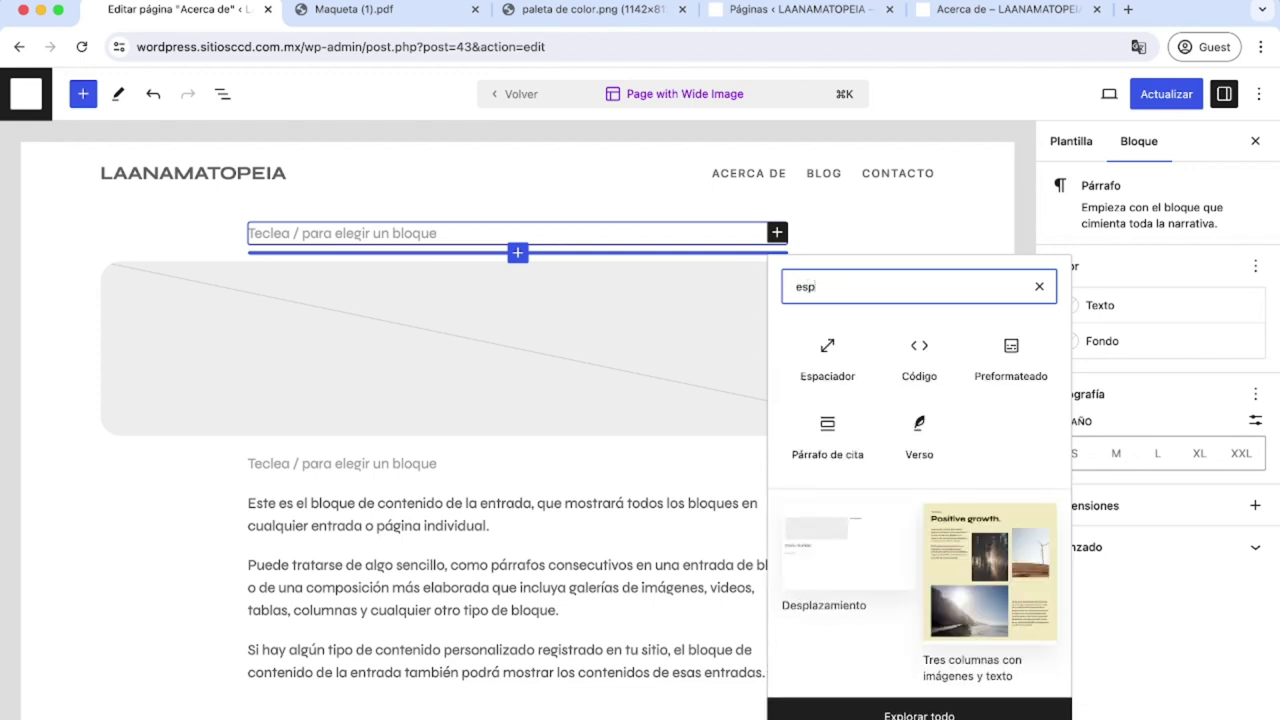
pyautogui.click(826, 355)
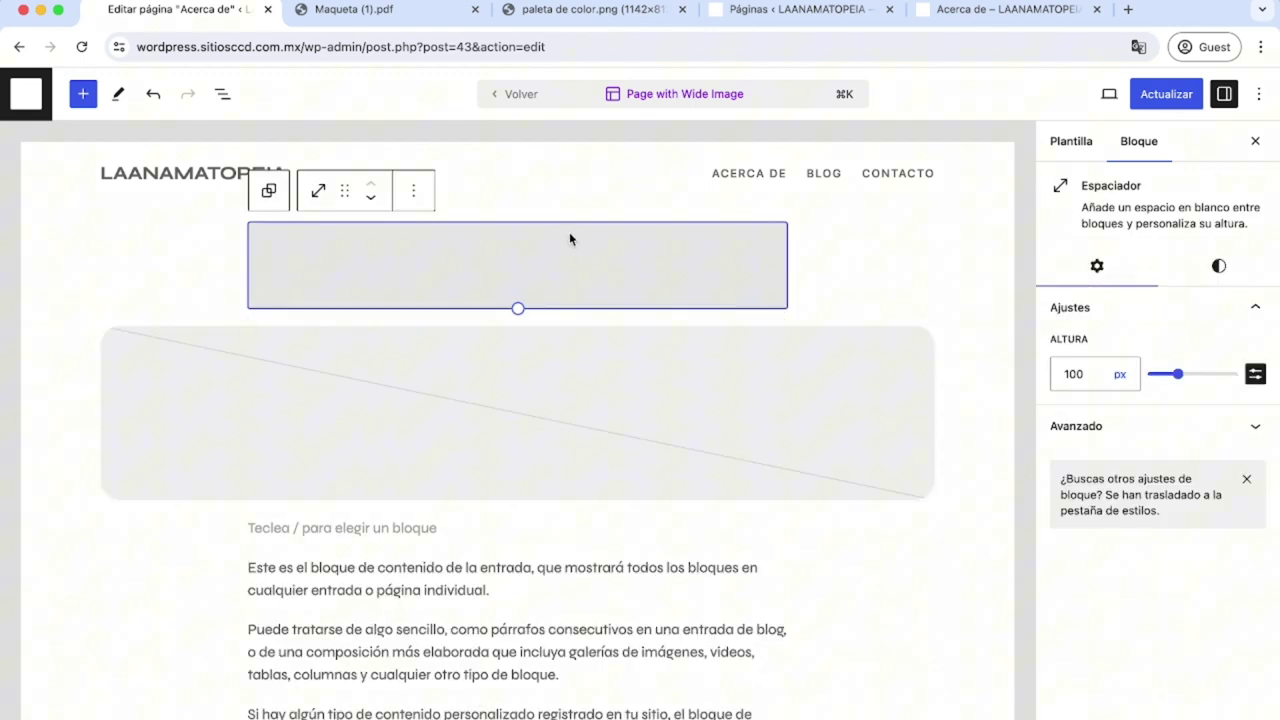
# Save the template and reload the editor before viewing the live Acerca de page.
pyautogui.click(1160, 94)
pyautogui.click(952, 12)
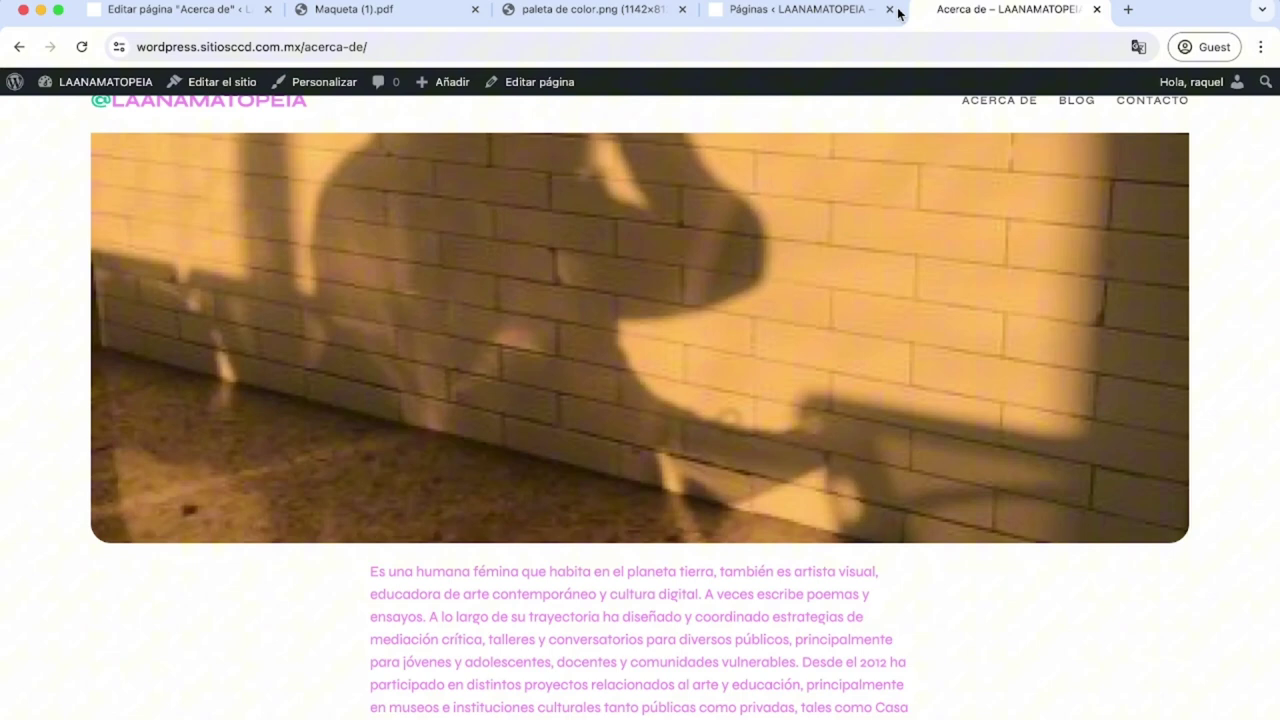
pyautogui.click(172, 8)
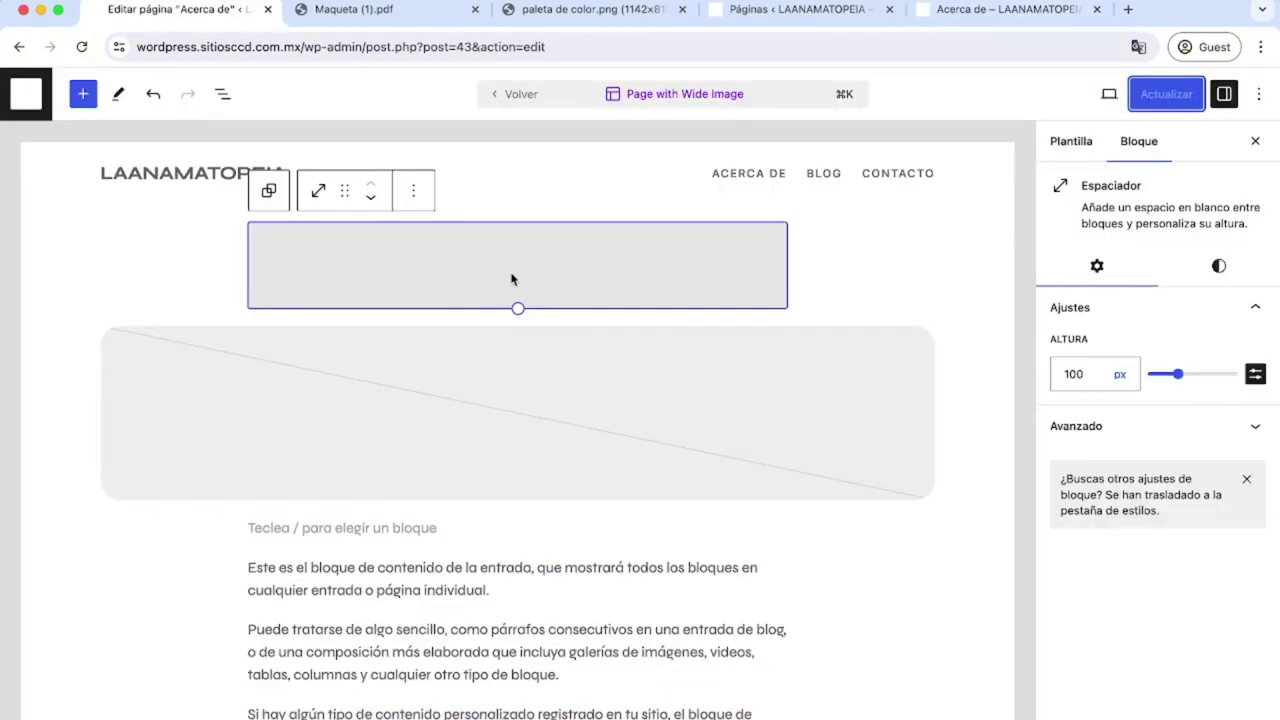
pyautogui.click(840, 443)
pyautogui.press('super+r')
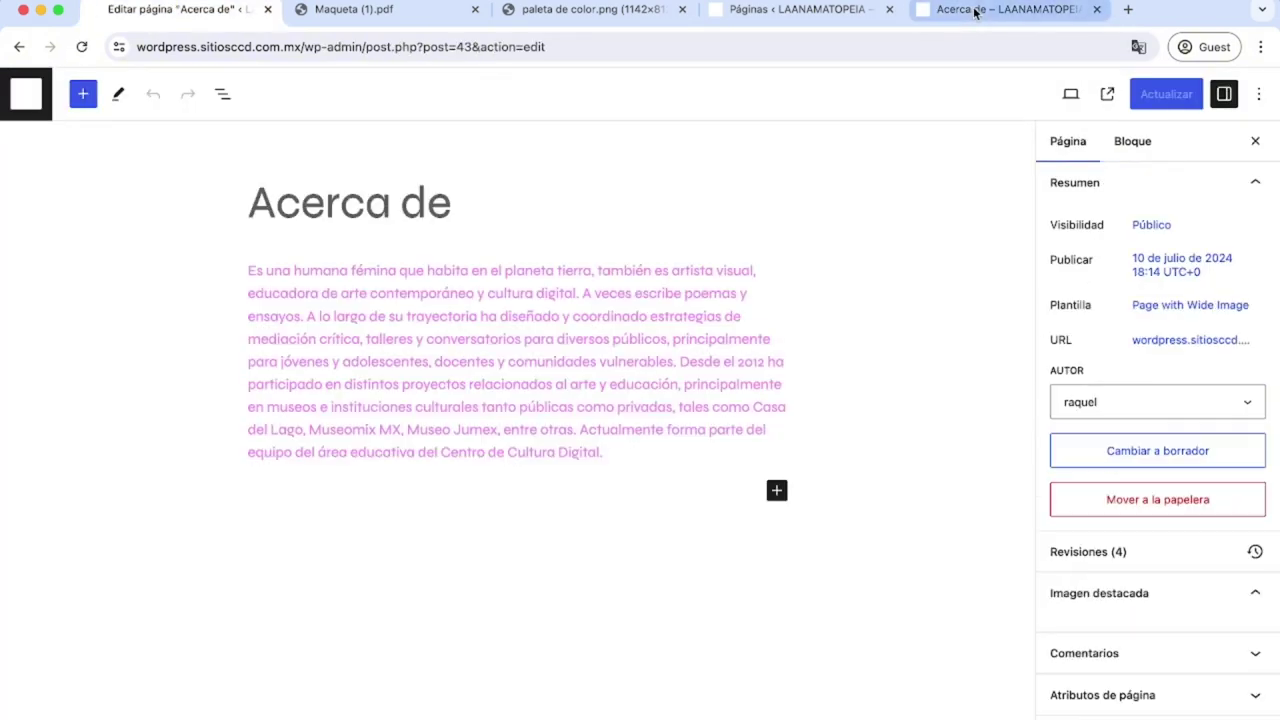
pyautogui.click(975, 12)
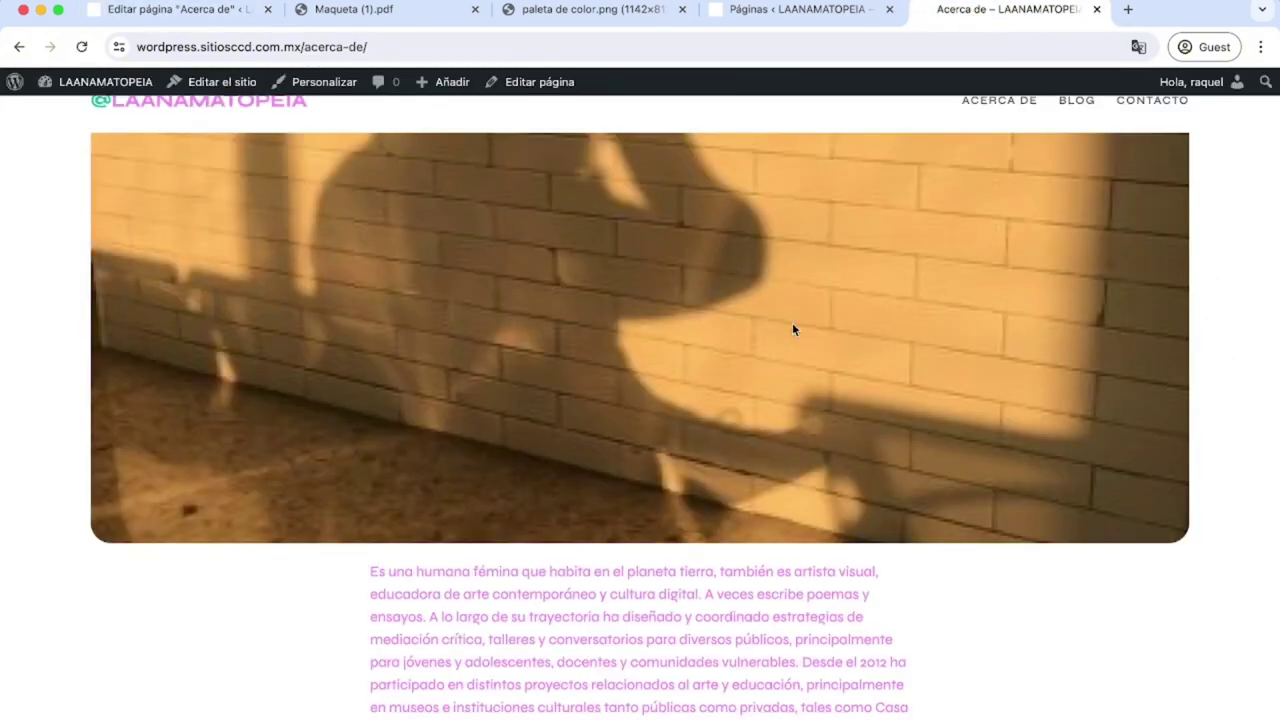
# Scroll the live page to check the gap above the photo, then show the template options in the editor.
pyautogui.scroll(-3, 793, 328)
pyautogui.scroll(4, 792, 324)
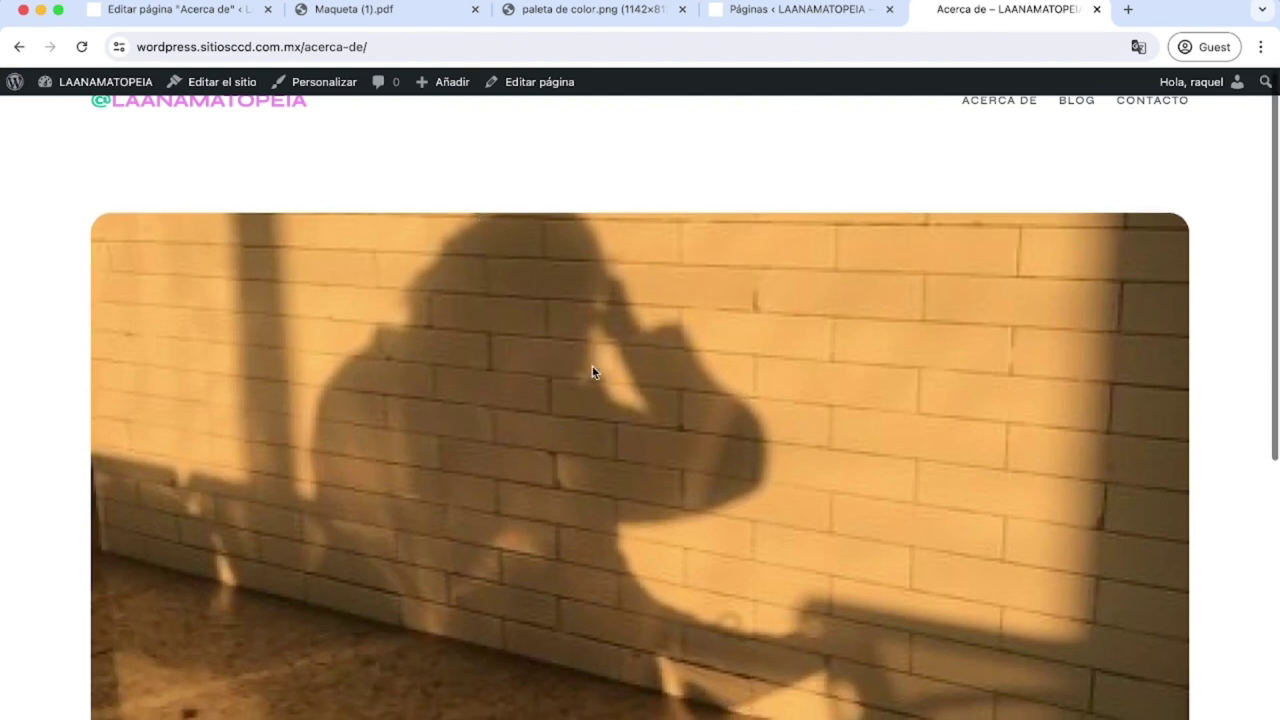
pyautogui.scroll(-5, 592, 372)
pyautogui.scroll(5, 592, 370)
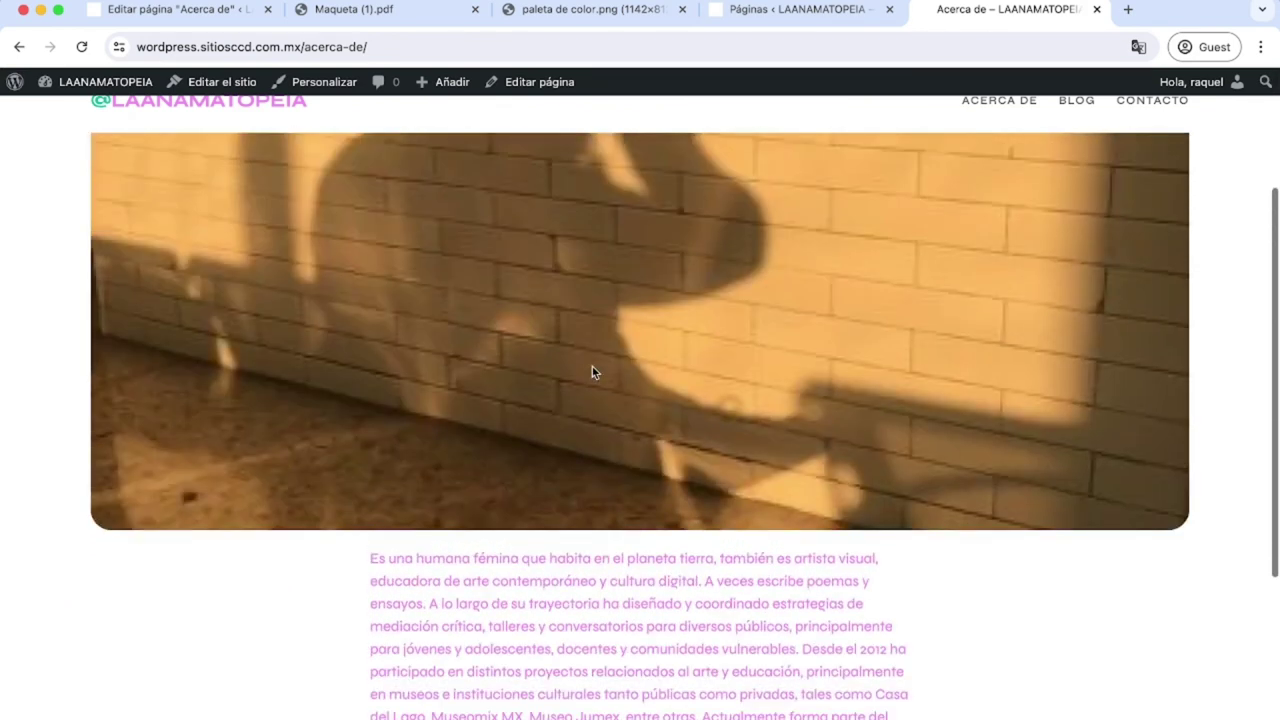
pyautogui.scroll(-5, 562, 420)
pyautogui.scroll(-3, 561, 418)
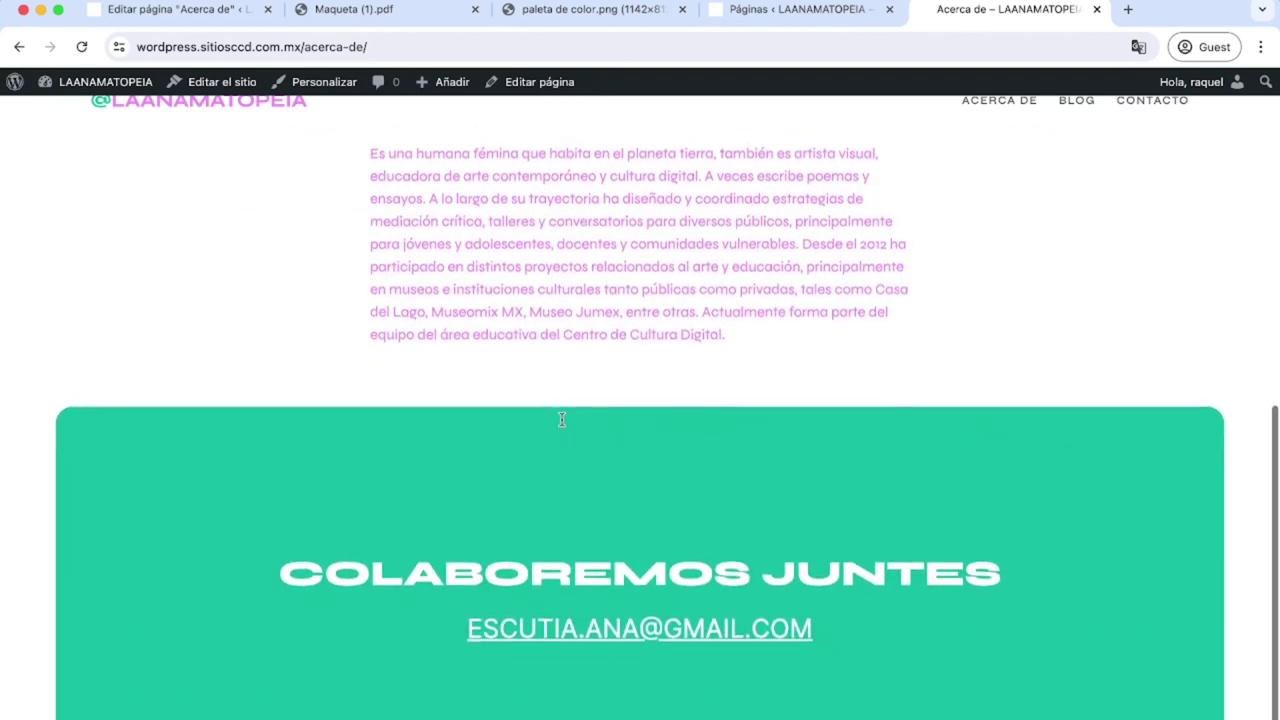
pyautogui.scroll(4, 561, 418)
pyautogui.scroll(6, 561, 420)
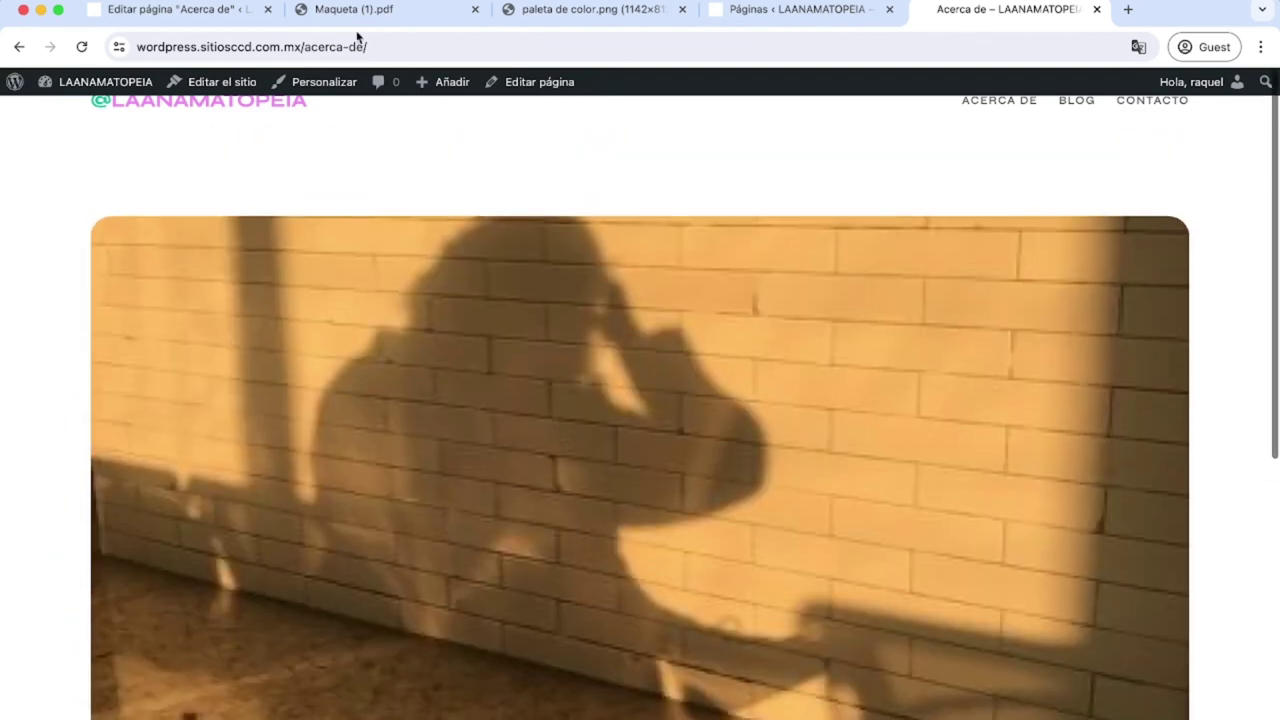
pyautogui.click(186, 12)
pyautogui.click(1200, 304)
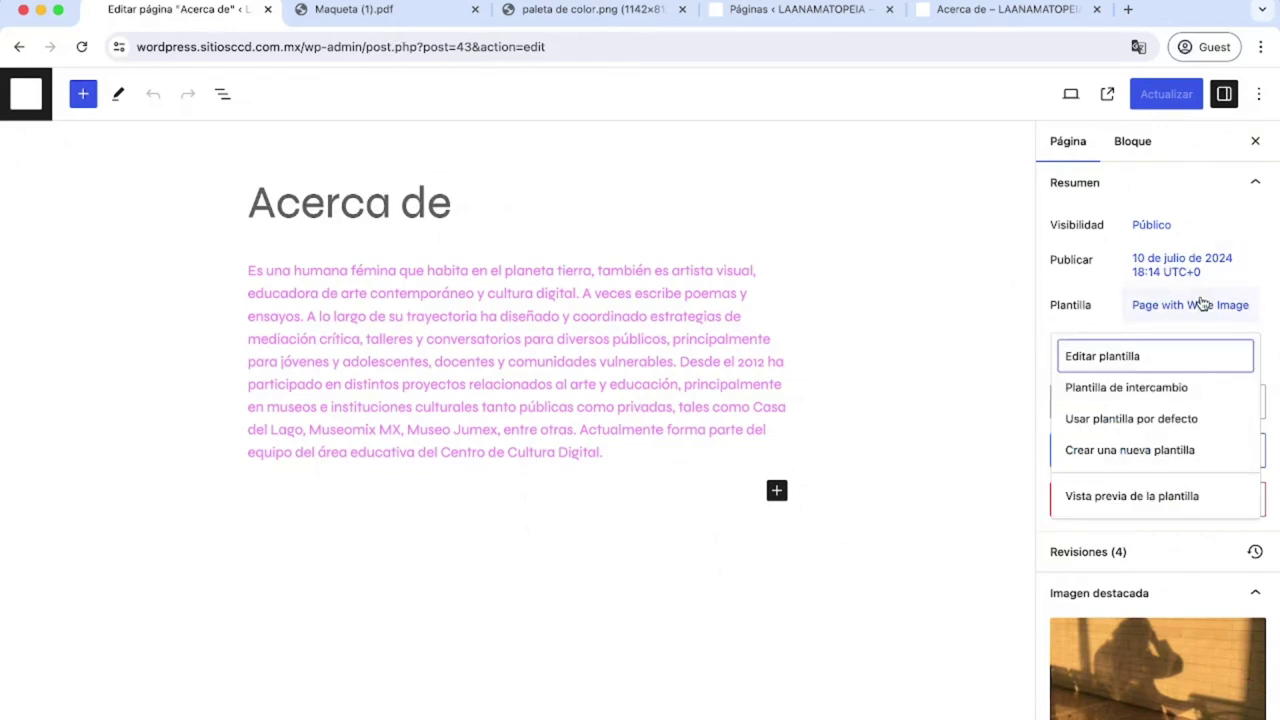
# Shrink the spacer above the wide image in Page with Wide Image to 68 px and save.
pyautogui.click(1103, 356)
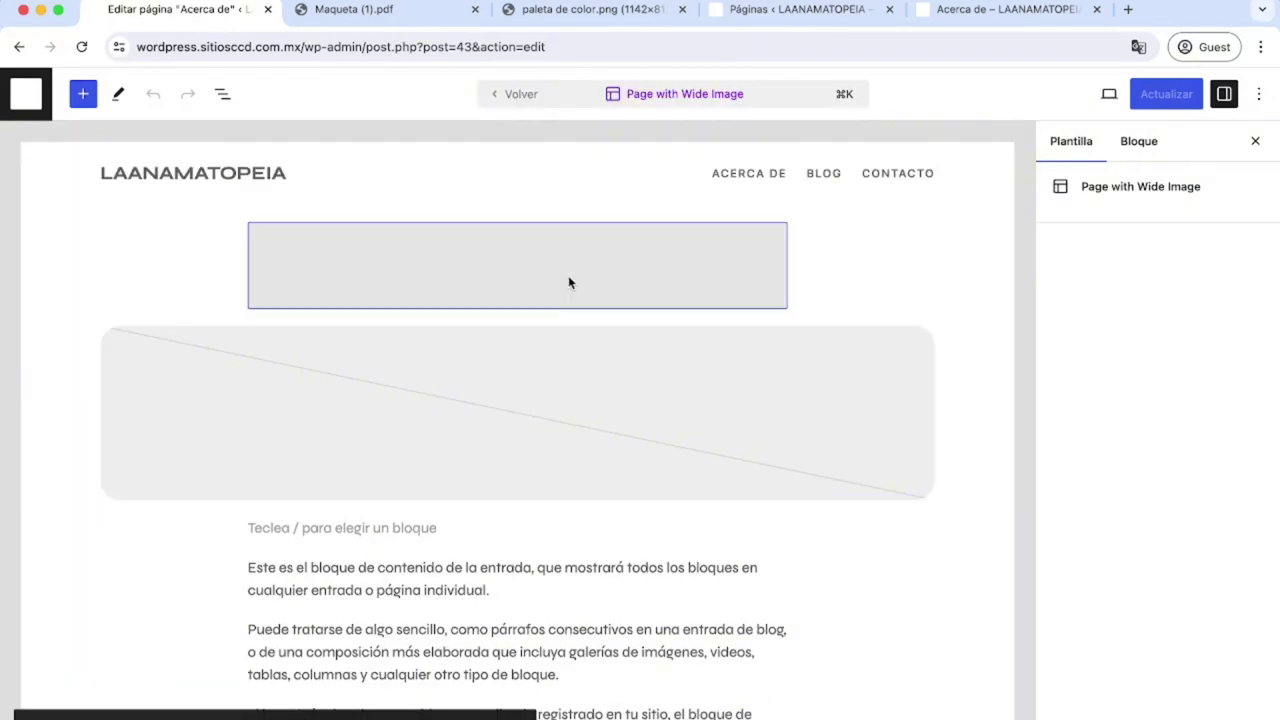
pyautogui.click(517, 305)
pyautogui.moveTo(517, 305); pyautogui.dragTo(518, 280)
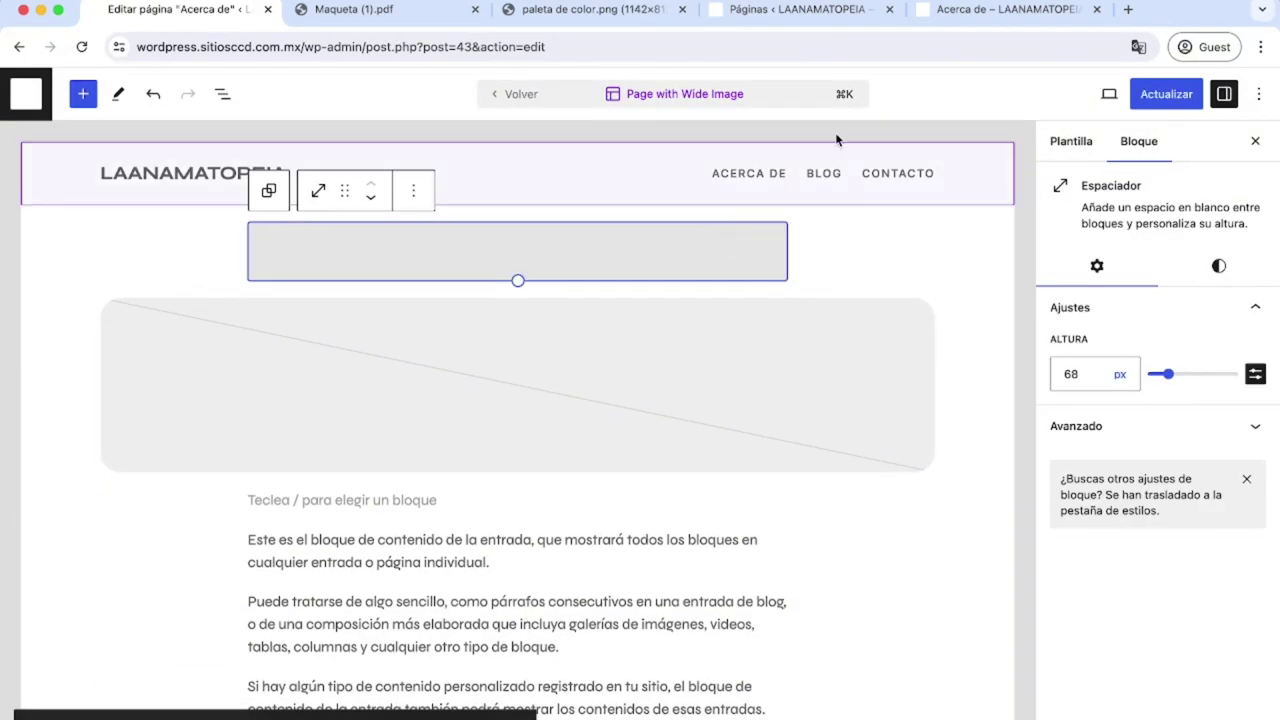
pyautogui.click(1157, 95)
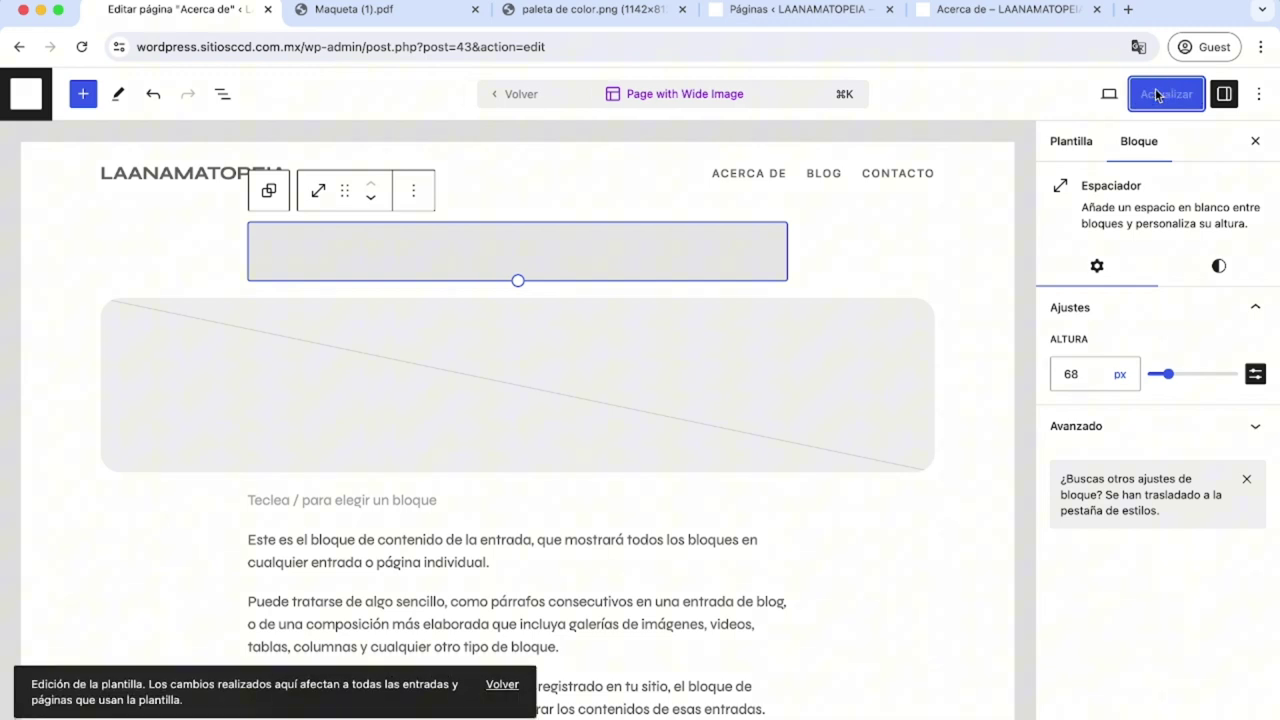
pyautogui.click(512, 434)
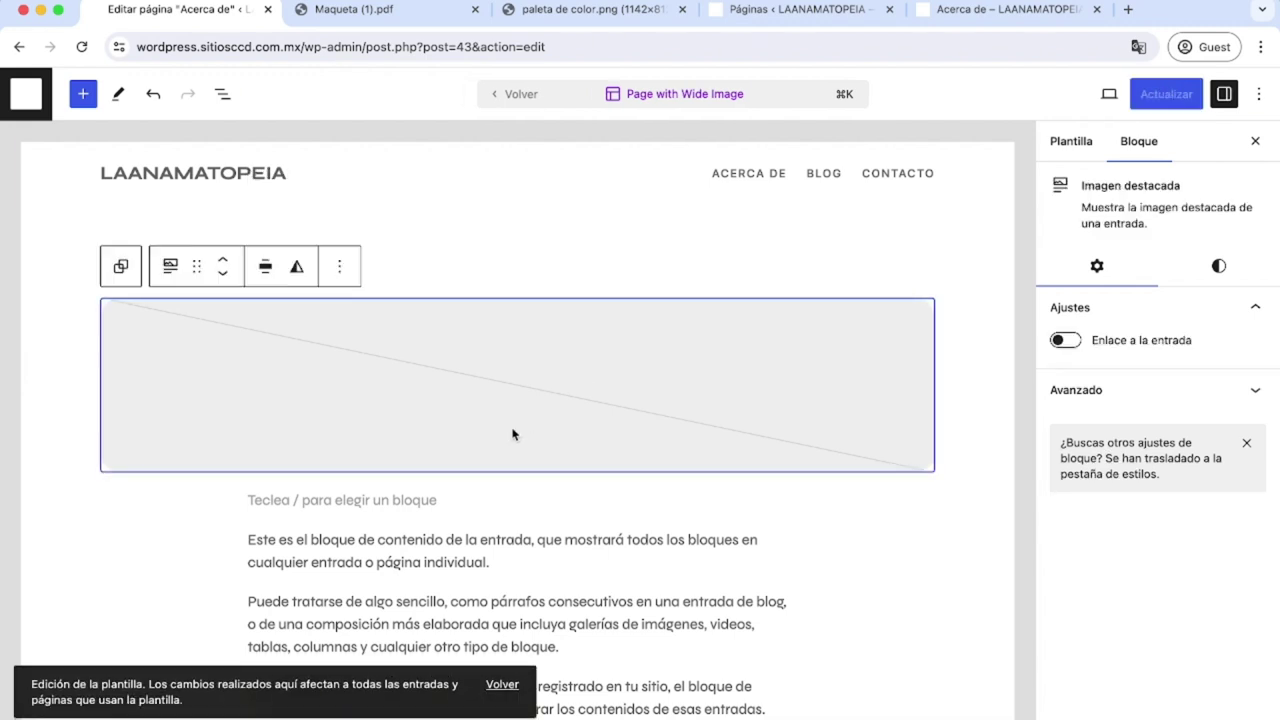
pyautogui.click(1005, 10)
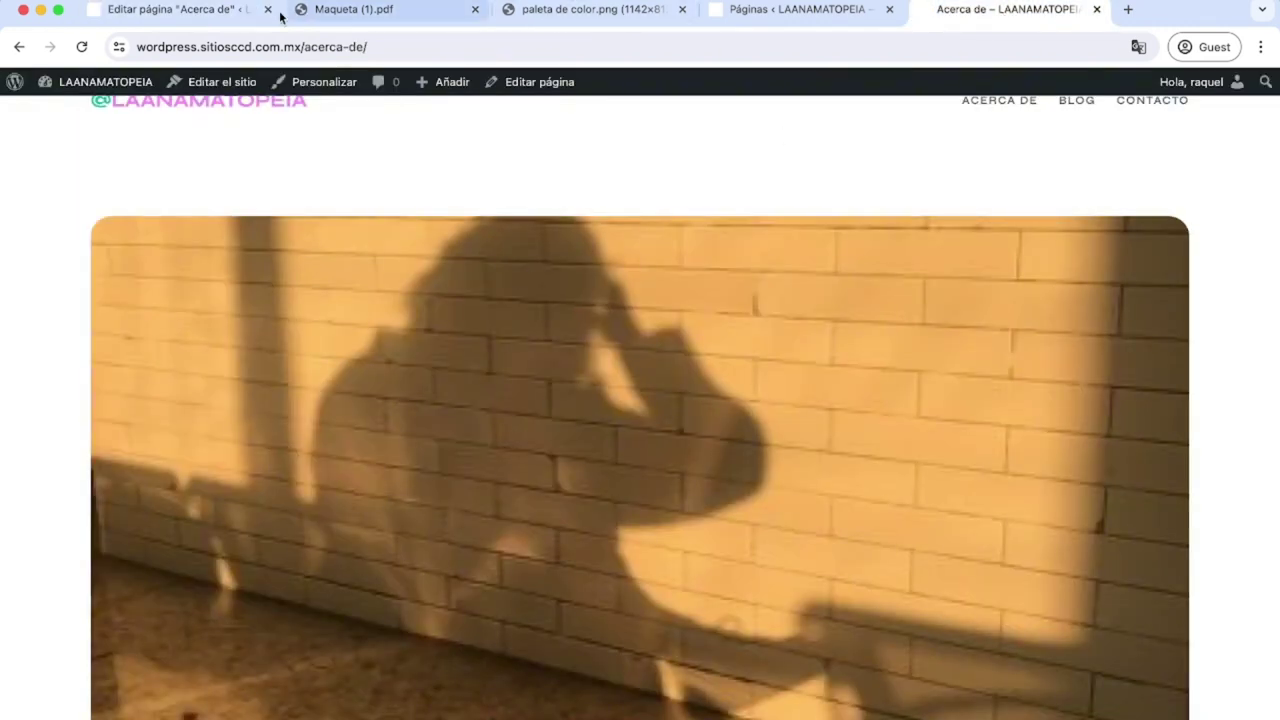
pyautogui.click(320, 12)
pyautogui.doubleClick(617, 403)
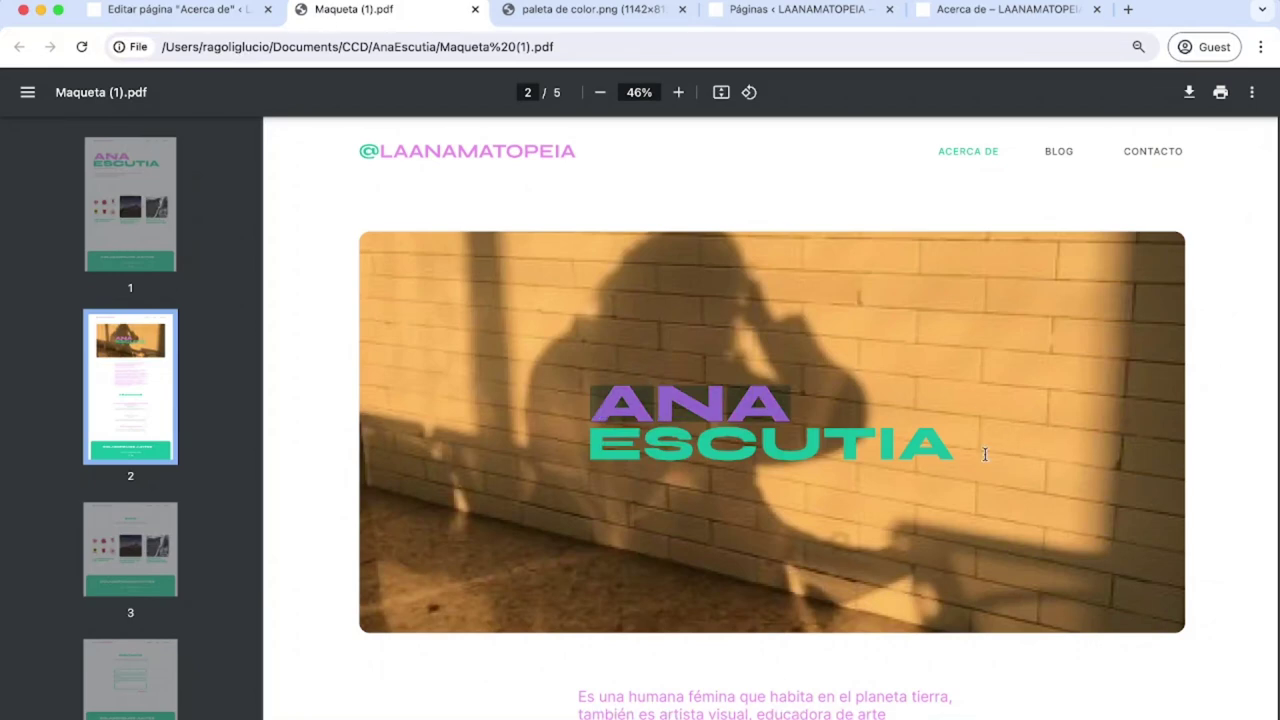
pyautogui.keyDown('shift'); pyautogui.click(970, 456); pyautogui.keyUp('shift')
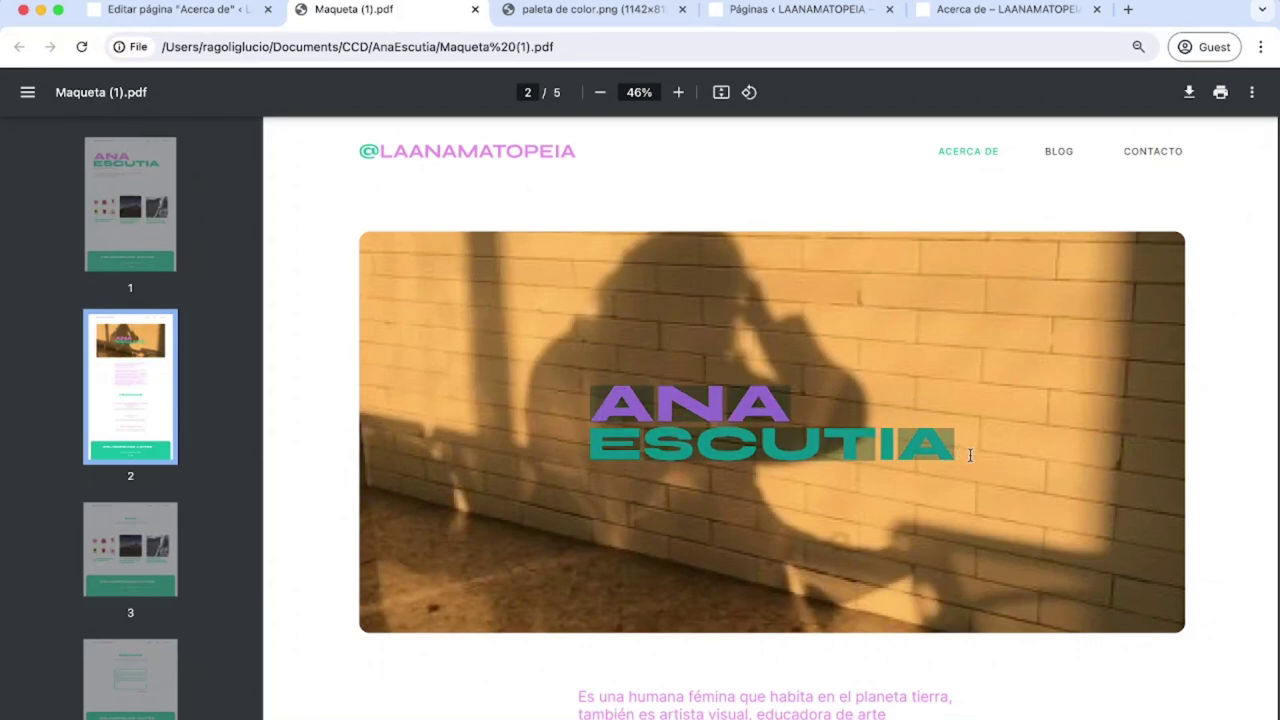
pyautogui.click(130, 12)
pyautogui.click(222, 94)
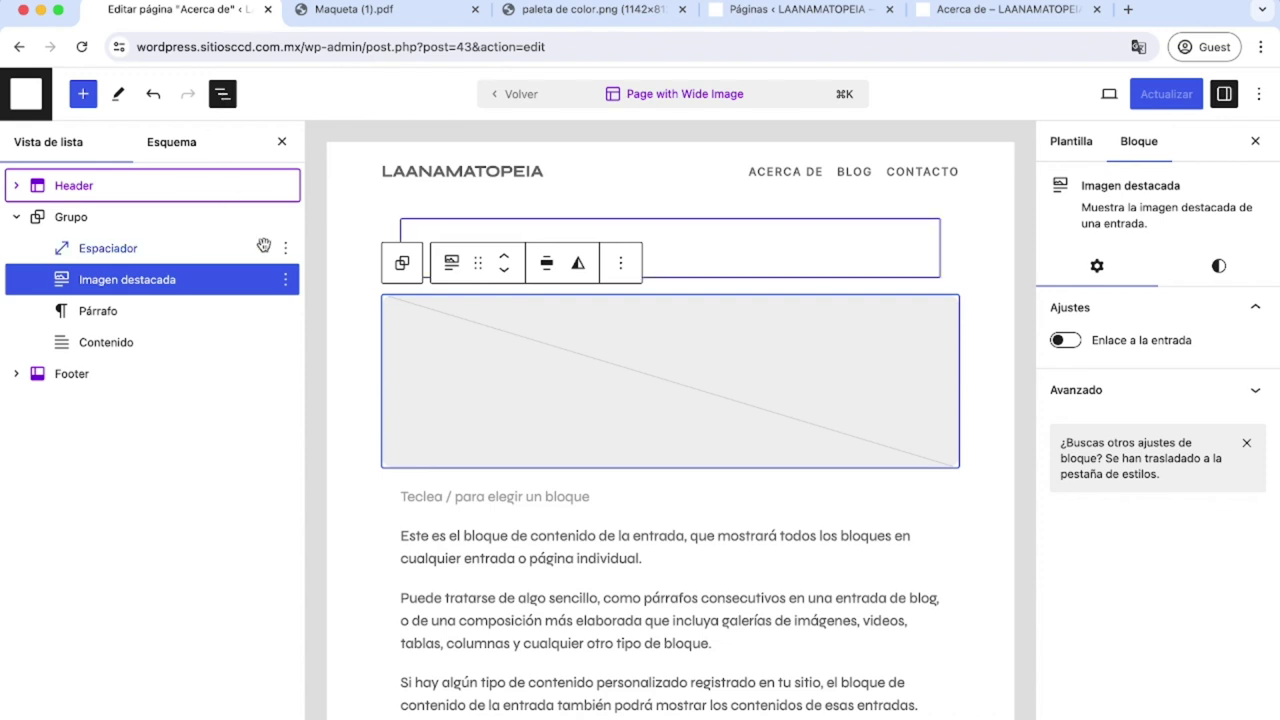
pyautogui.click(286, 282)
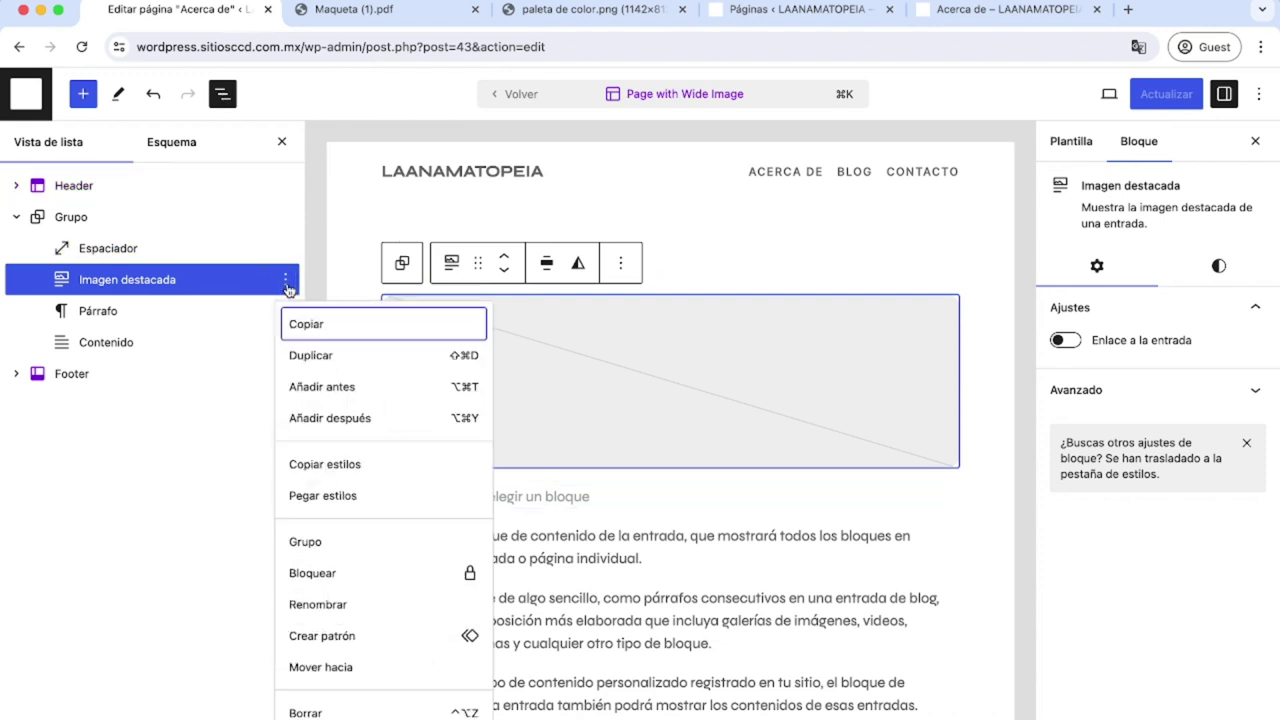
pyautogui.click(347, 396)
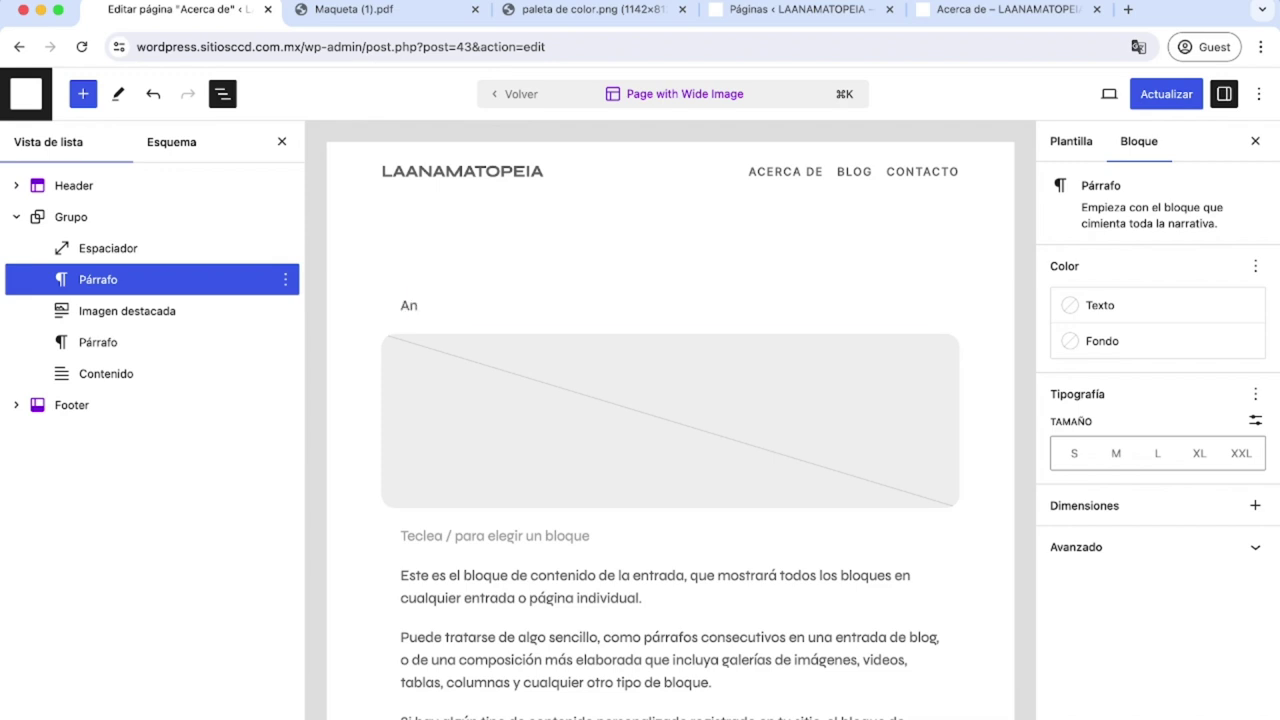
pyautogui.hotkey('shift', 'Return')
pyautogui.write('Escu')
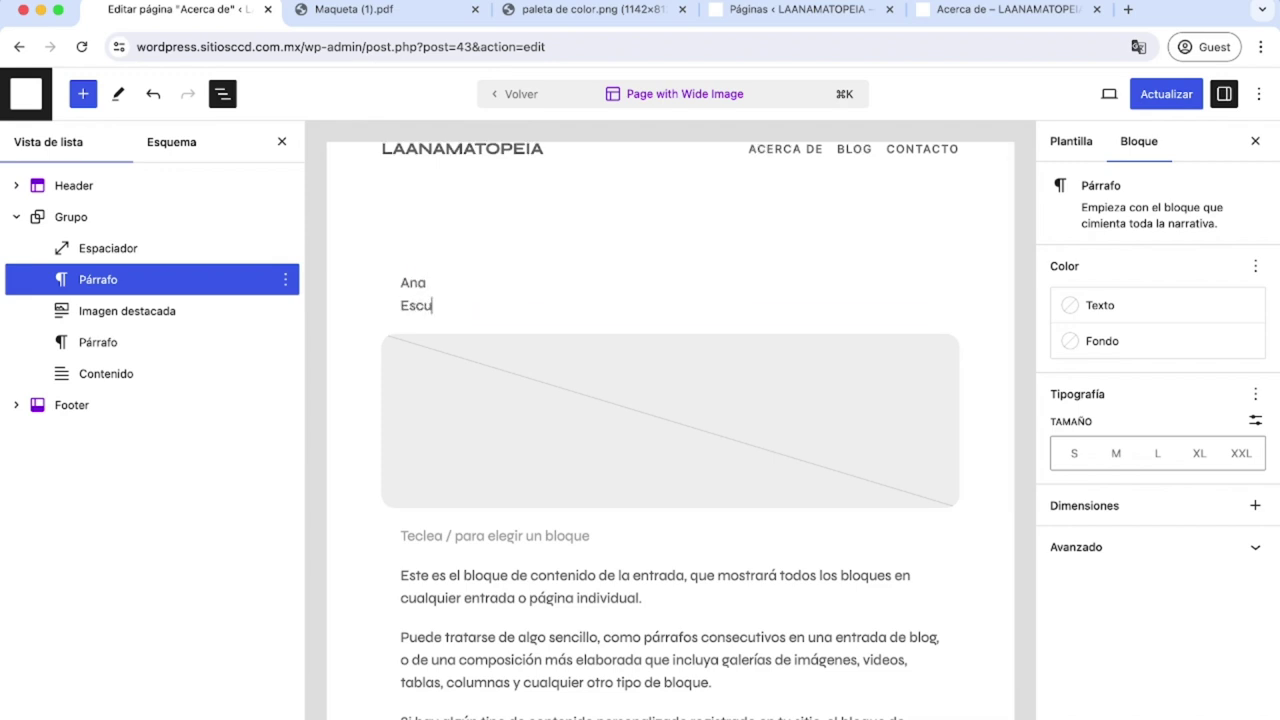
pyautogui.write('tia')
pyautogui.moveTo(451, 305); pyautogui.dragTo(398, 281)
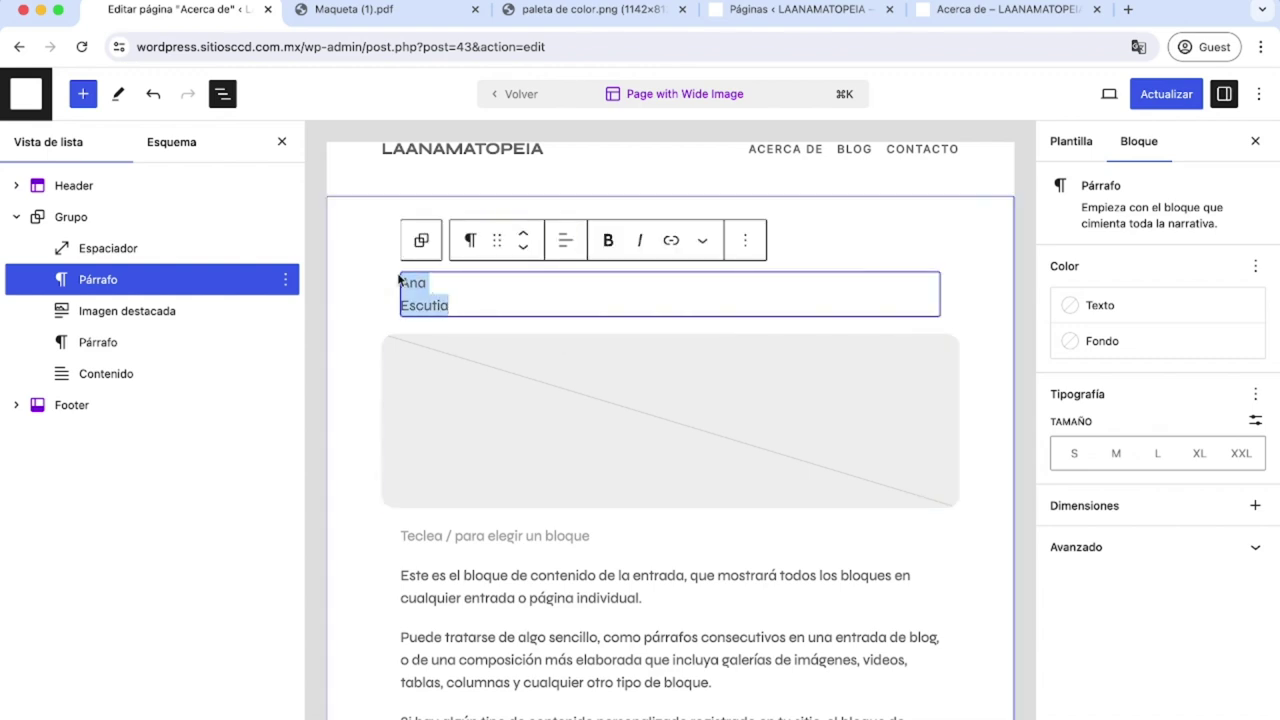
pyautogui.click(468, 240)
pyautogui.click(507, 330)
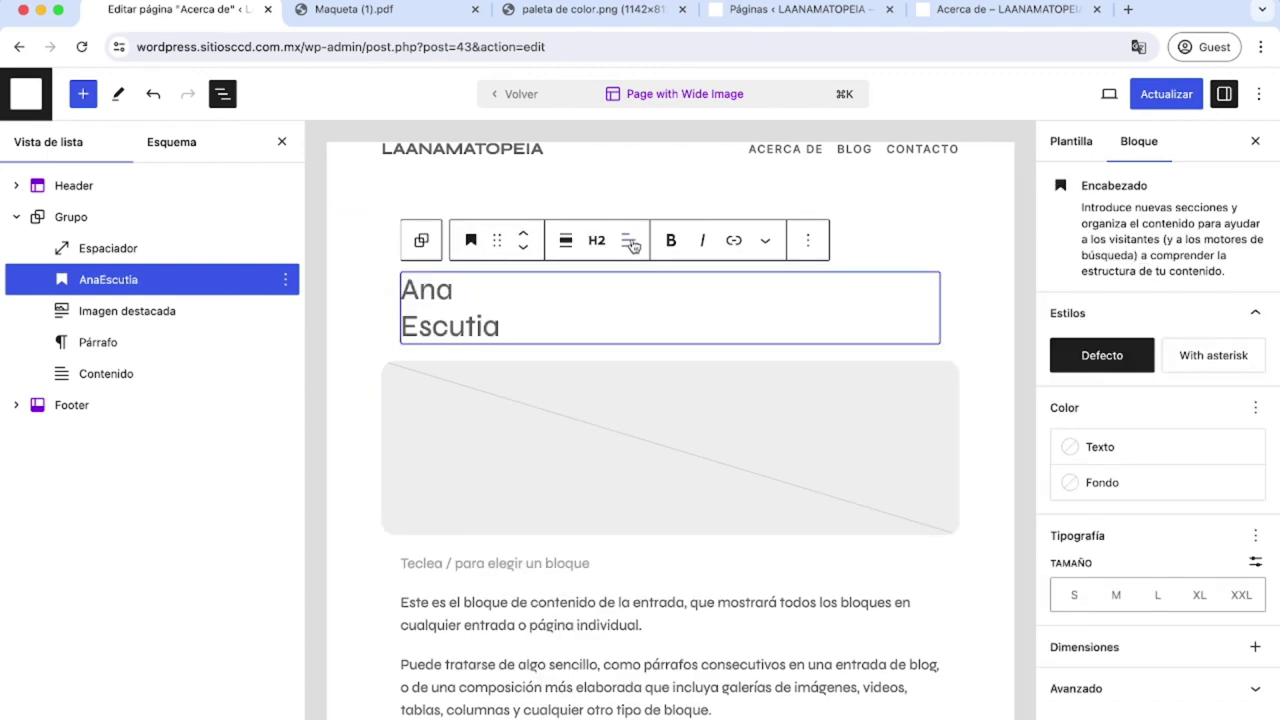
pyautogui.click(597, 242)
pyautogui.click(628, 292)
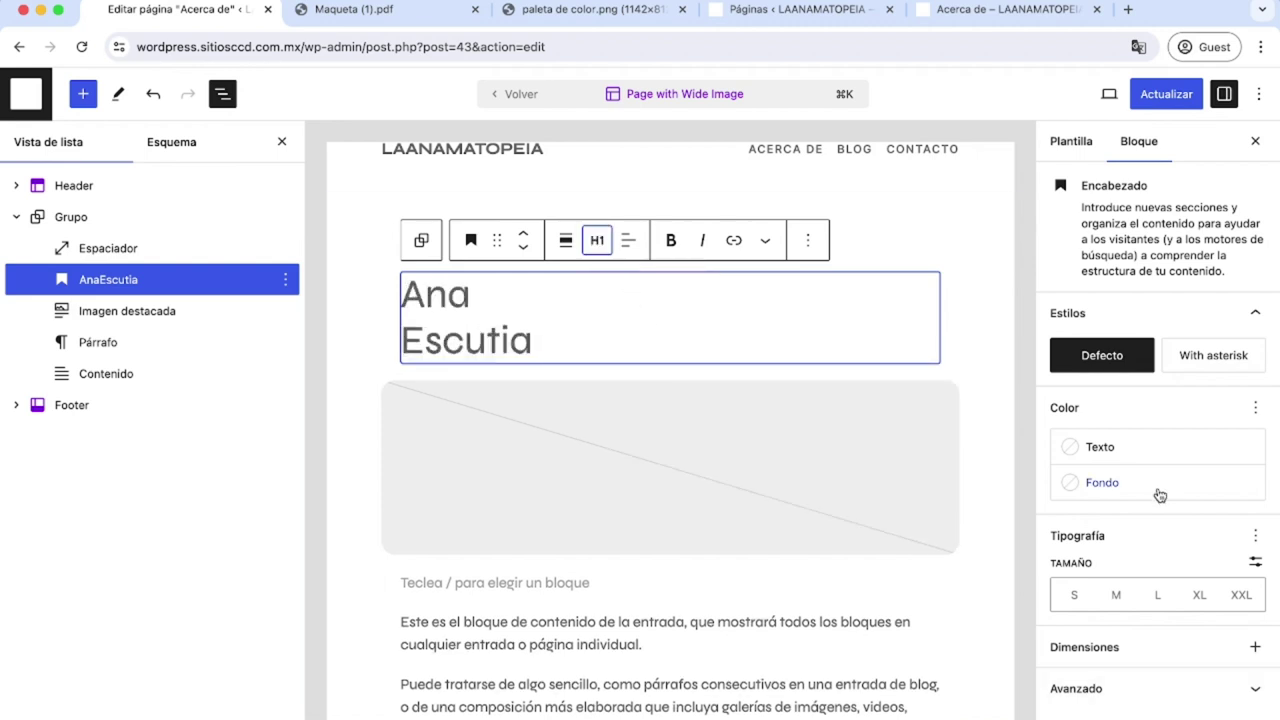
pyautogui.click(1100, 448)
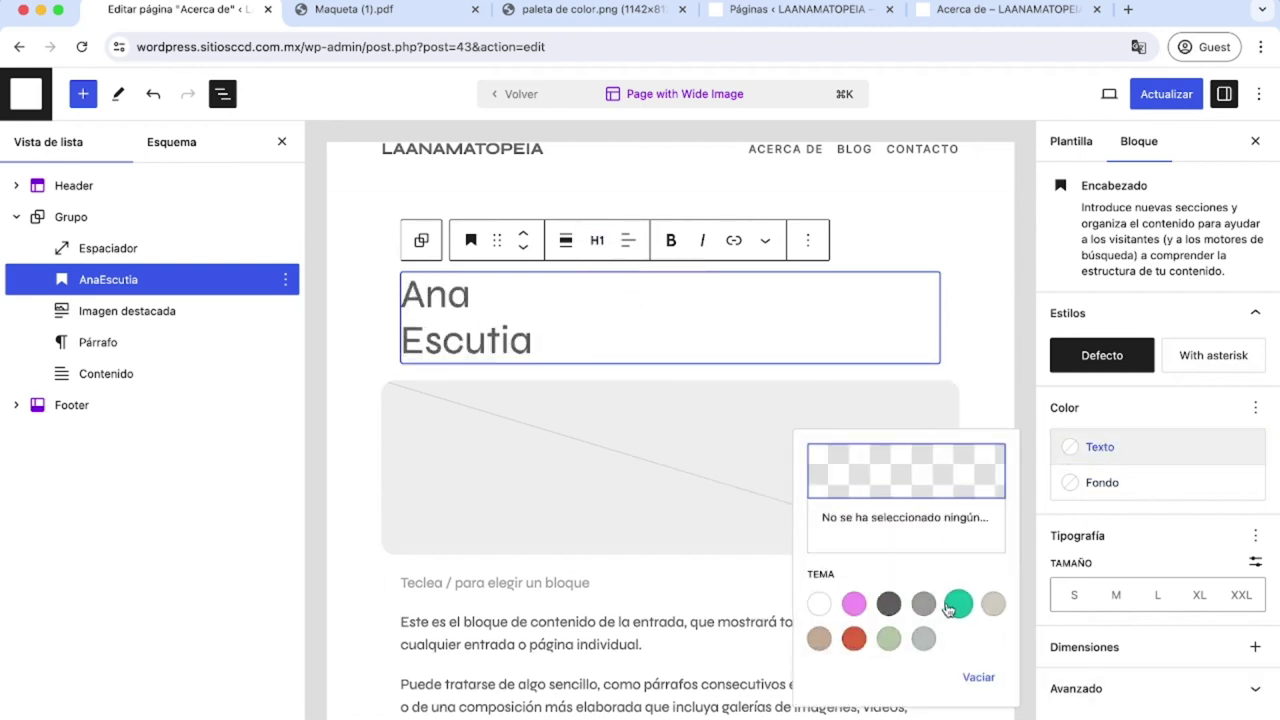
pyautogui.click(853, 604)
pyautogui.click(1254, 408)
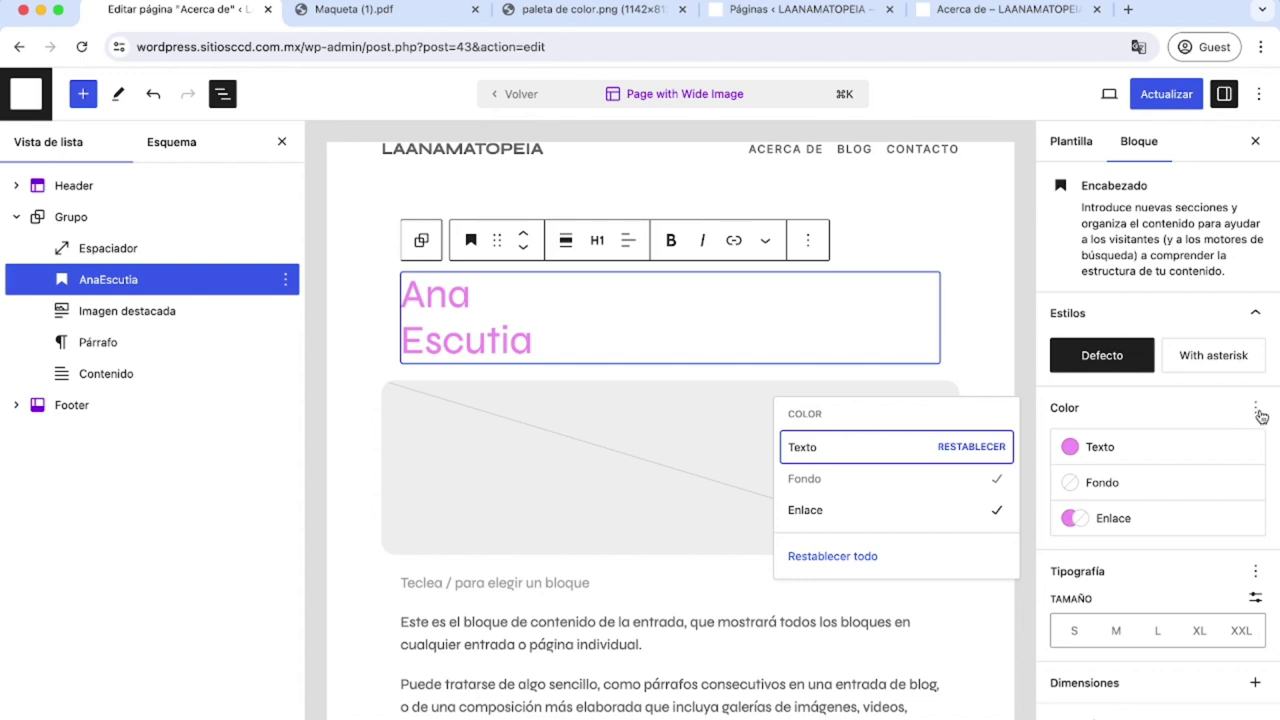
pyautogui.click(1255, 409)
# Enable the Apariencia typography setting and set the heading weight to Extranegrita.
pyautogui.click(1255, 571)
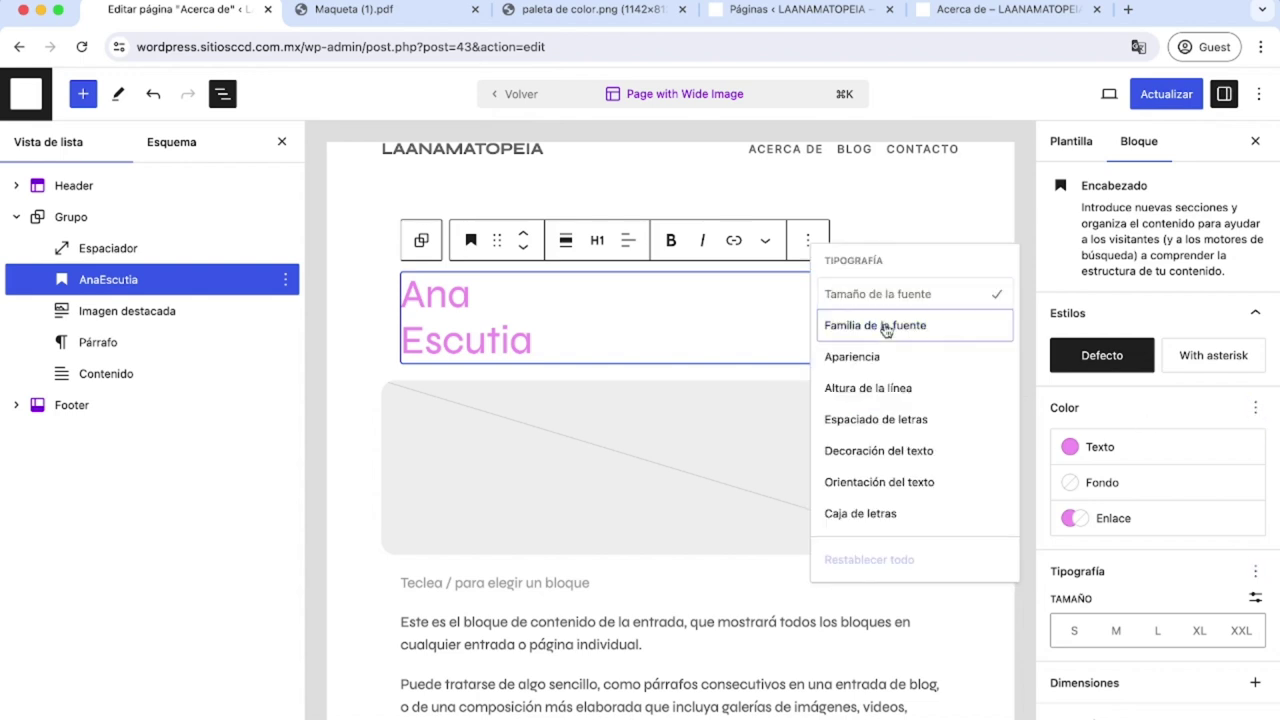
pyautogui.click(886, 327)
pyautogui.click(1147, 638)
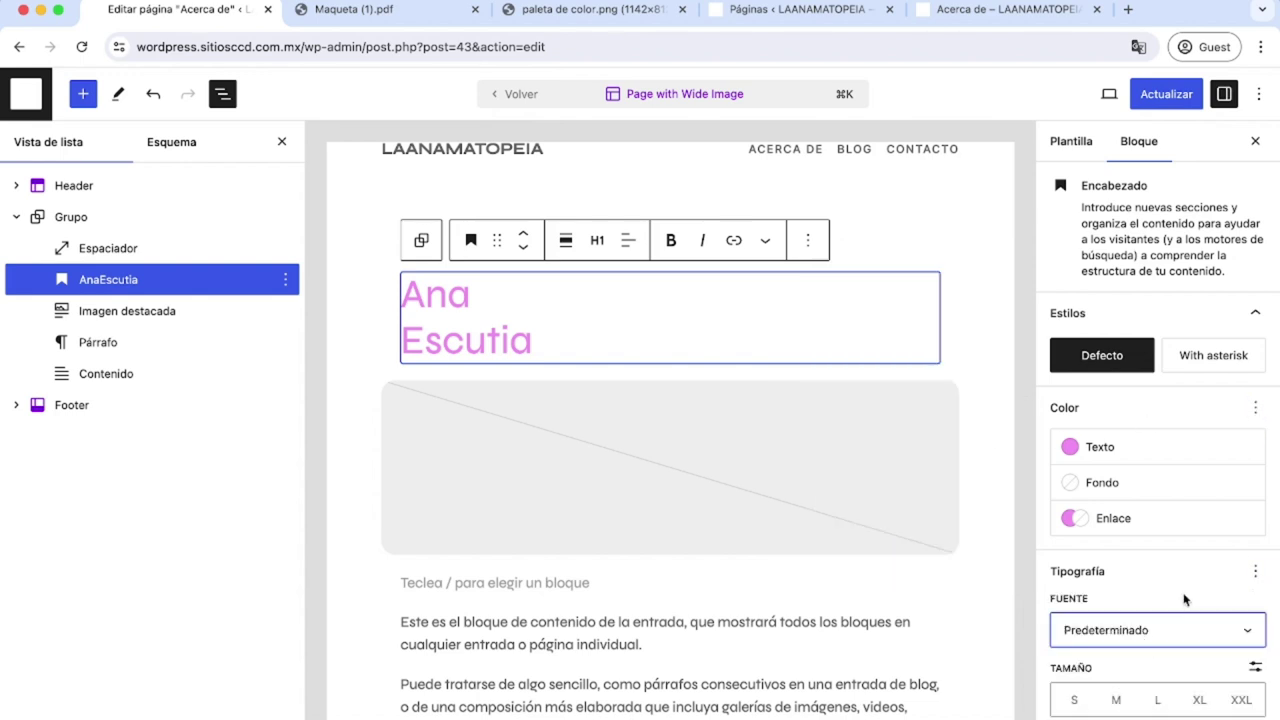
pyautogui.click(1255, 571)
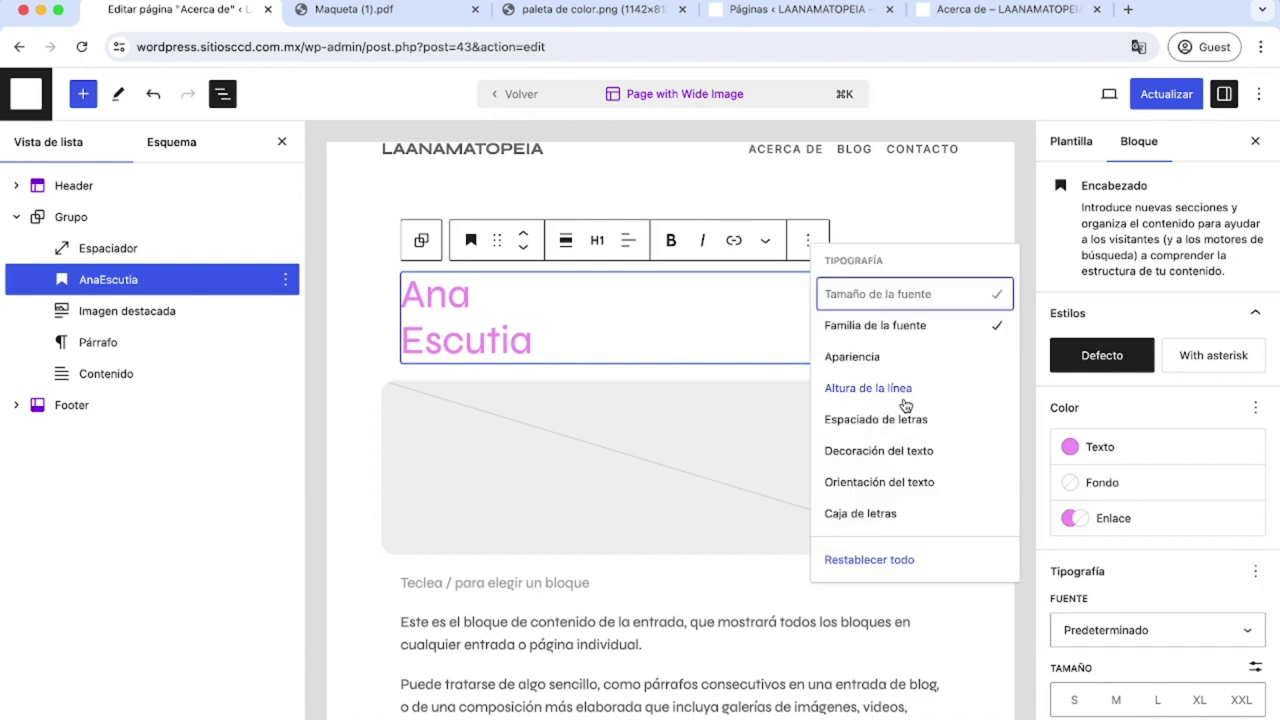
pyautogui.click(885, 358)
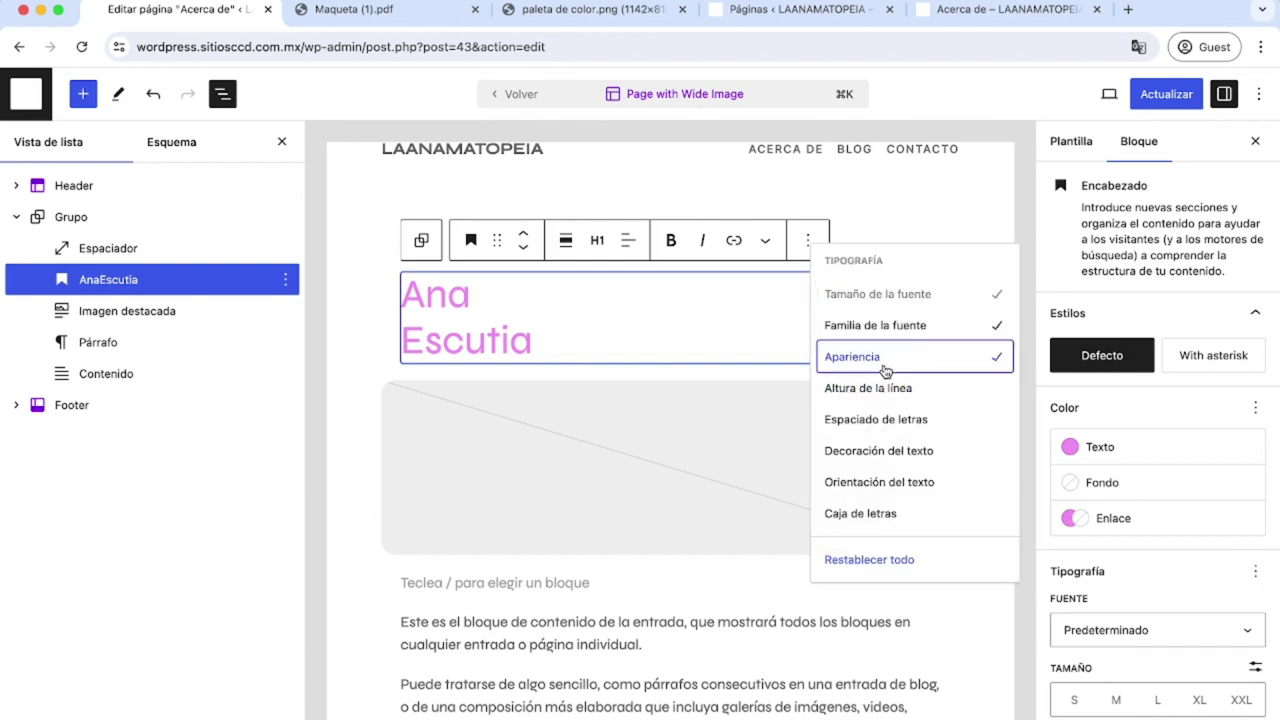
pyautogui.scroll(-2, 1143, 700)
pyautogui.click(1095, 660)
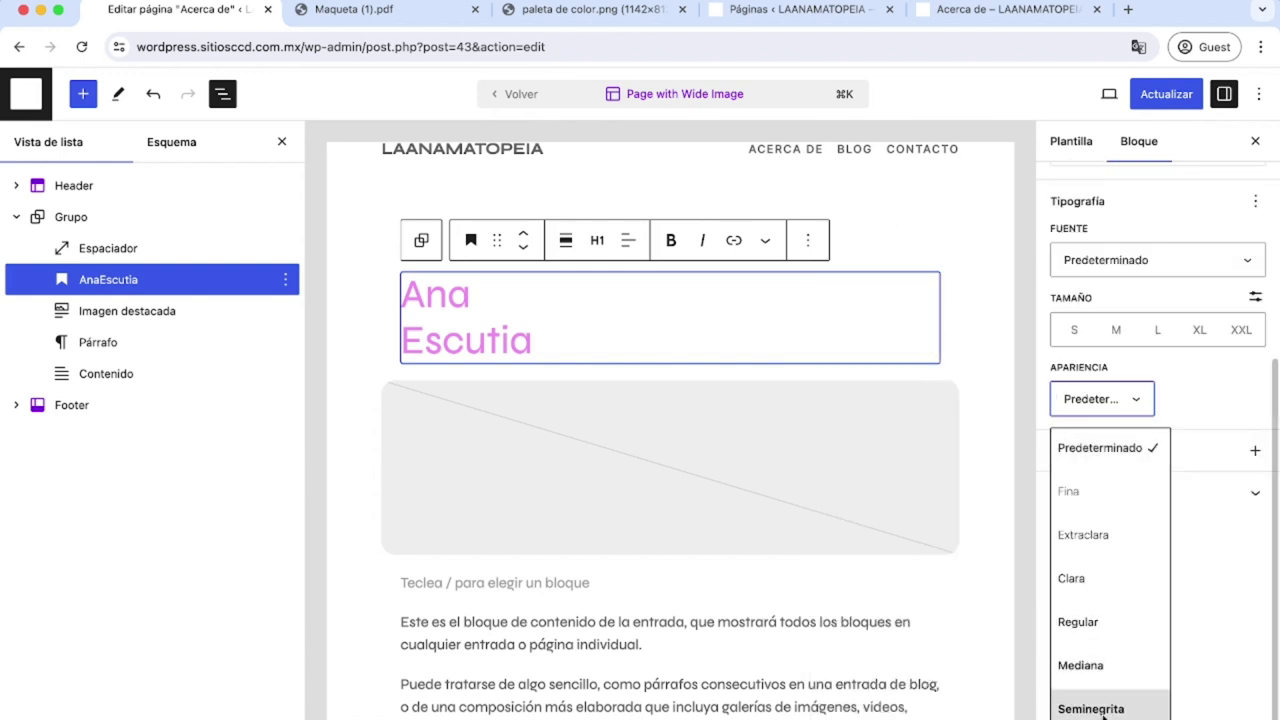
pyautogui.scroll(-1, 1110, 690)
pyautogui.scroll(5, 1120, 700)
pyautogui.scroll(-2, 1123, 710)
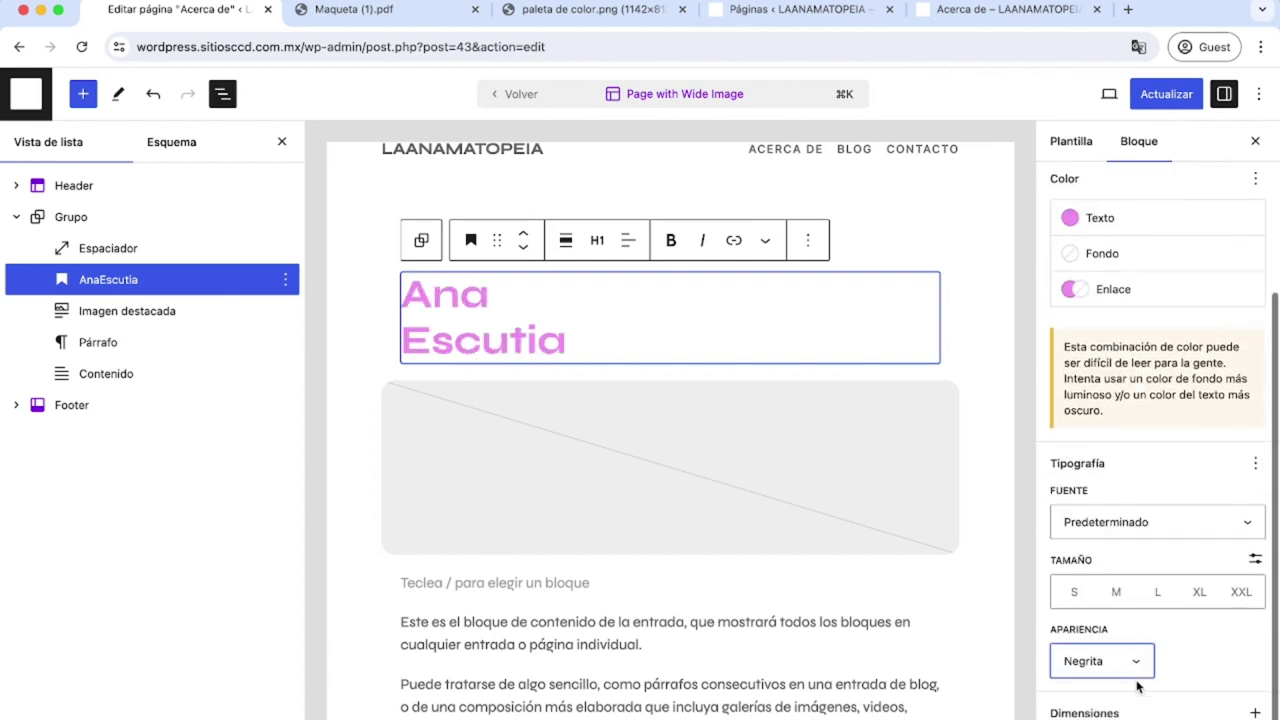
pyautogui.click(1125, 665)
pyautogui.scroll(-1, 1110, 640)
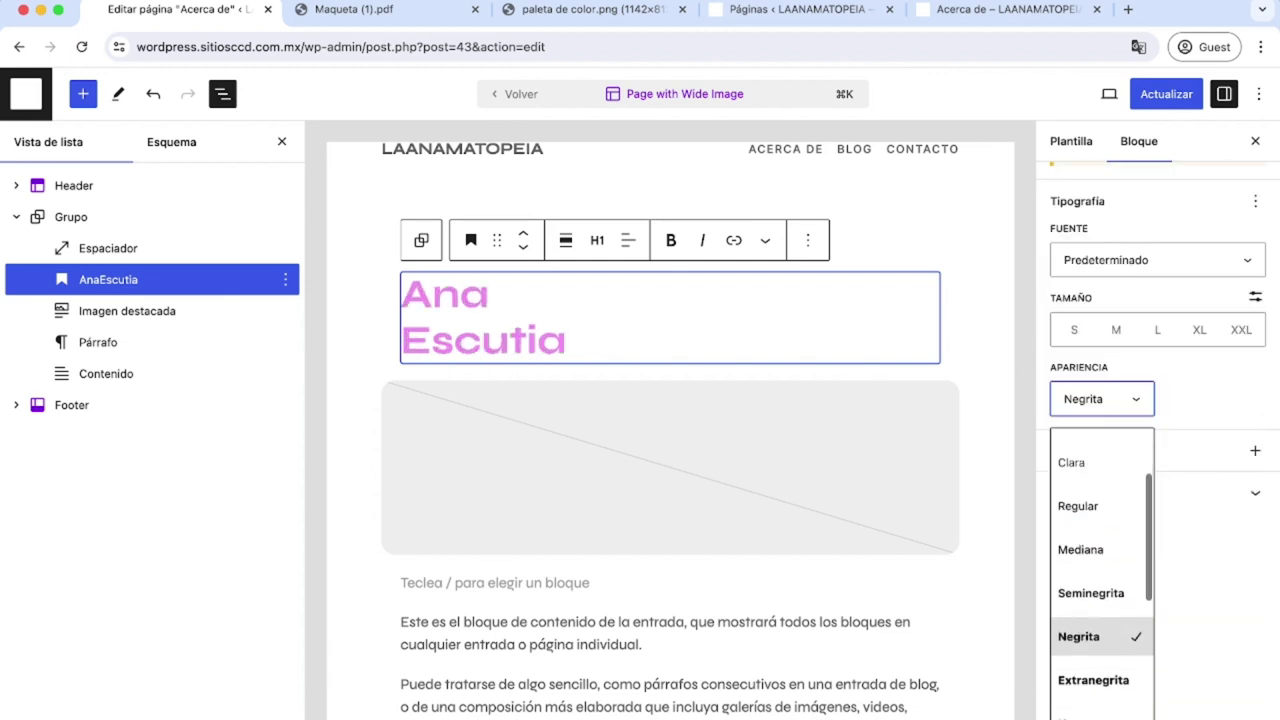
pyautogui.click(1093, 680)
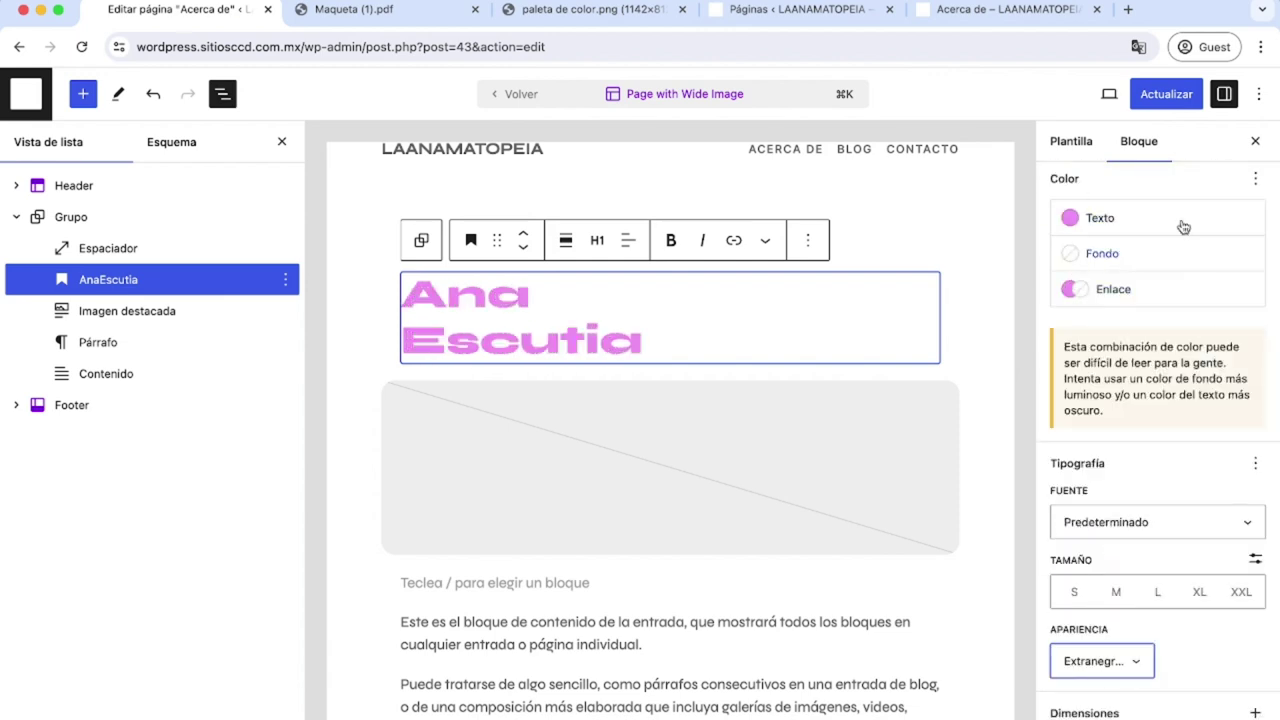
pyautogui.click(1256, 464)
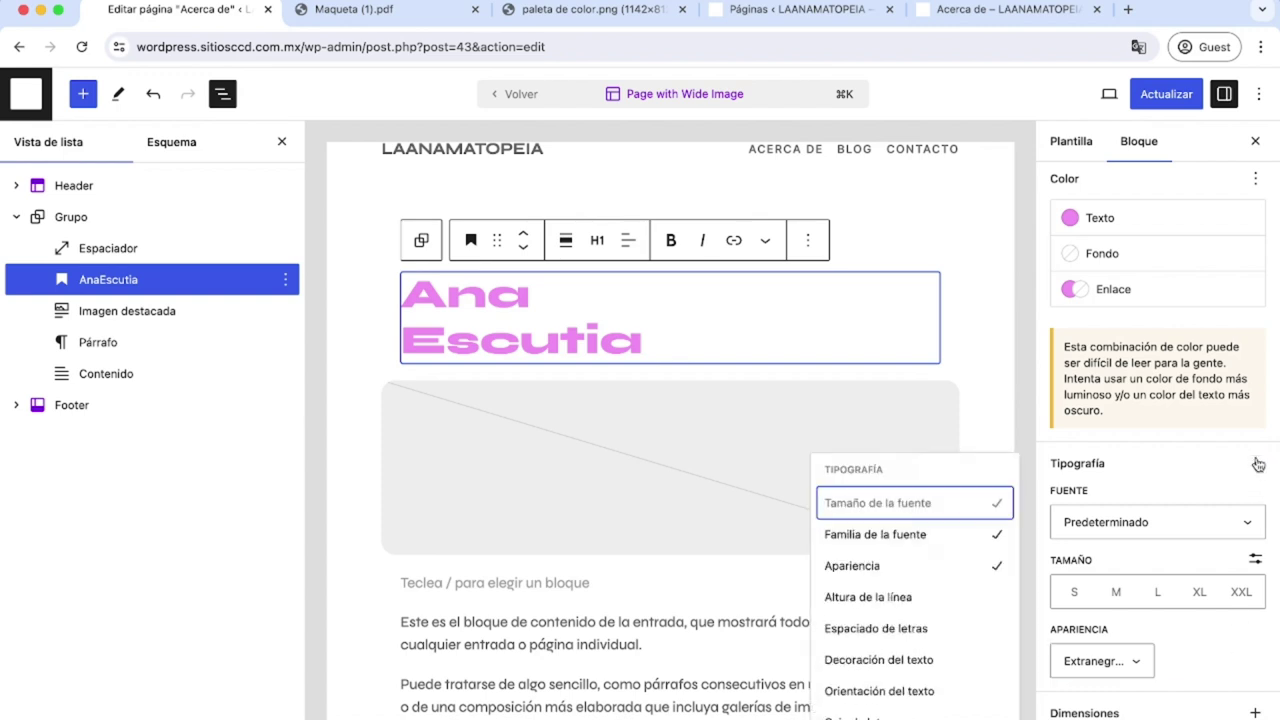